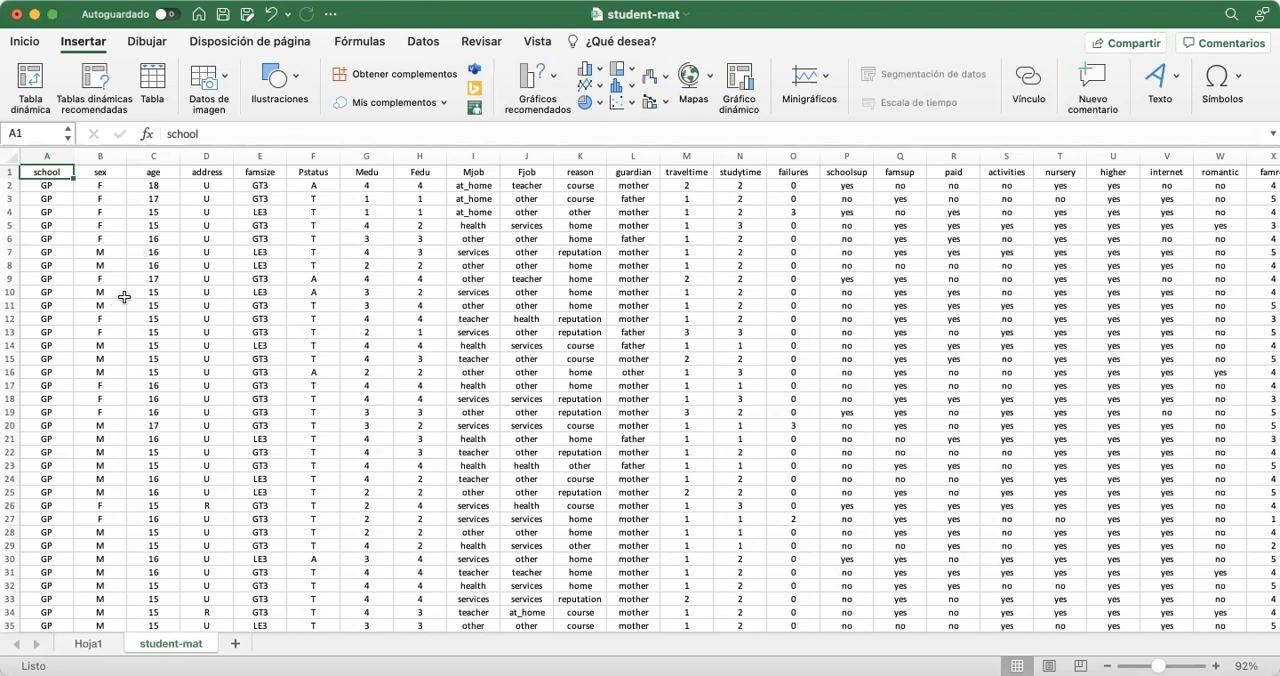
# Start a pivot table from the school and sex columns, using the range A1:B396 of the student-mat sheet
pyautogui.moveTo(74, 172)
pyautogui.mouseDown()
pyautogui.moveTo(106, 174)
pyautogui.moveTo(60, 172)
pyautogui.moveTo(142, 178)
pyautogui.mouseUp()
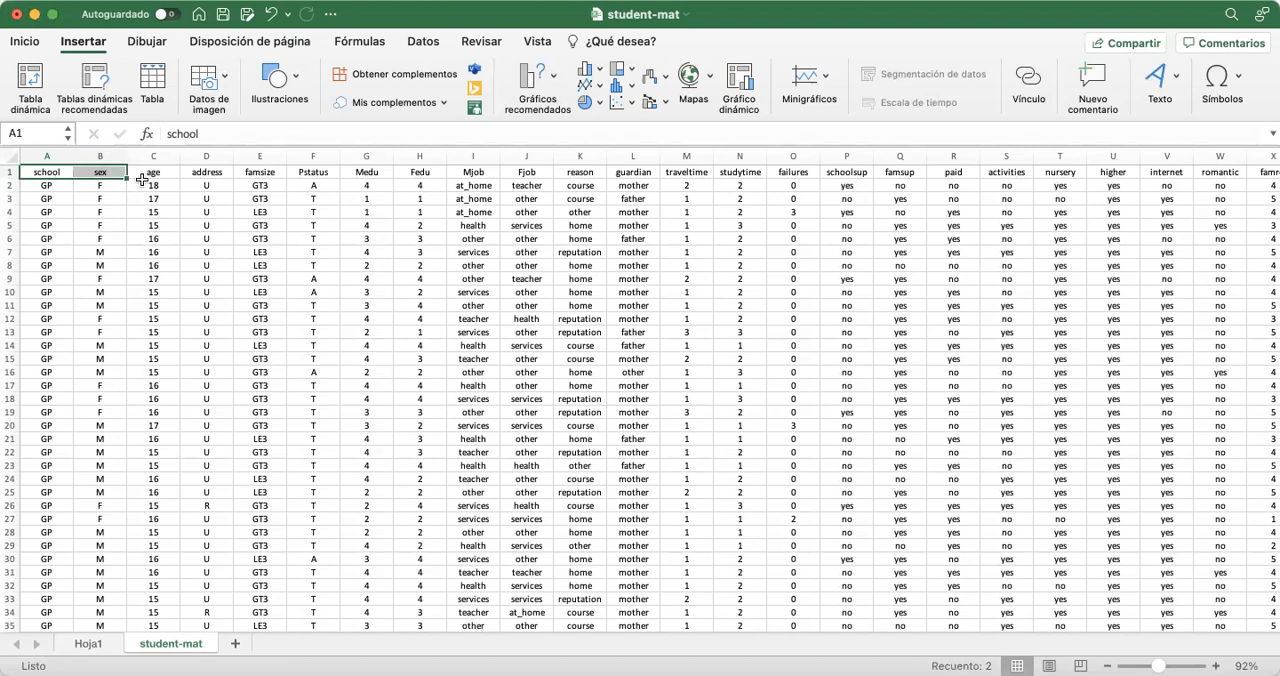
pyautogui.press('super+shift+Down')
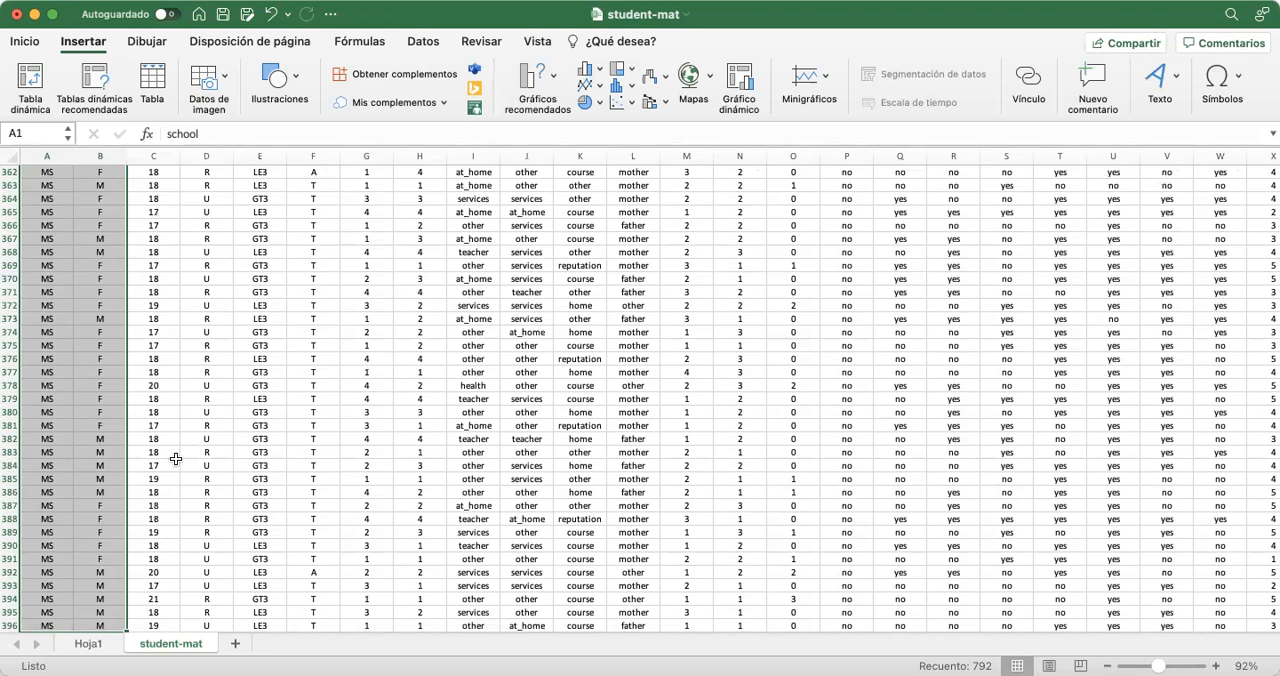
pyautogui.scroll(20, 183, 397)
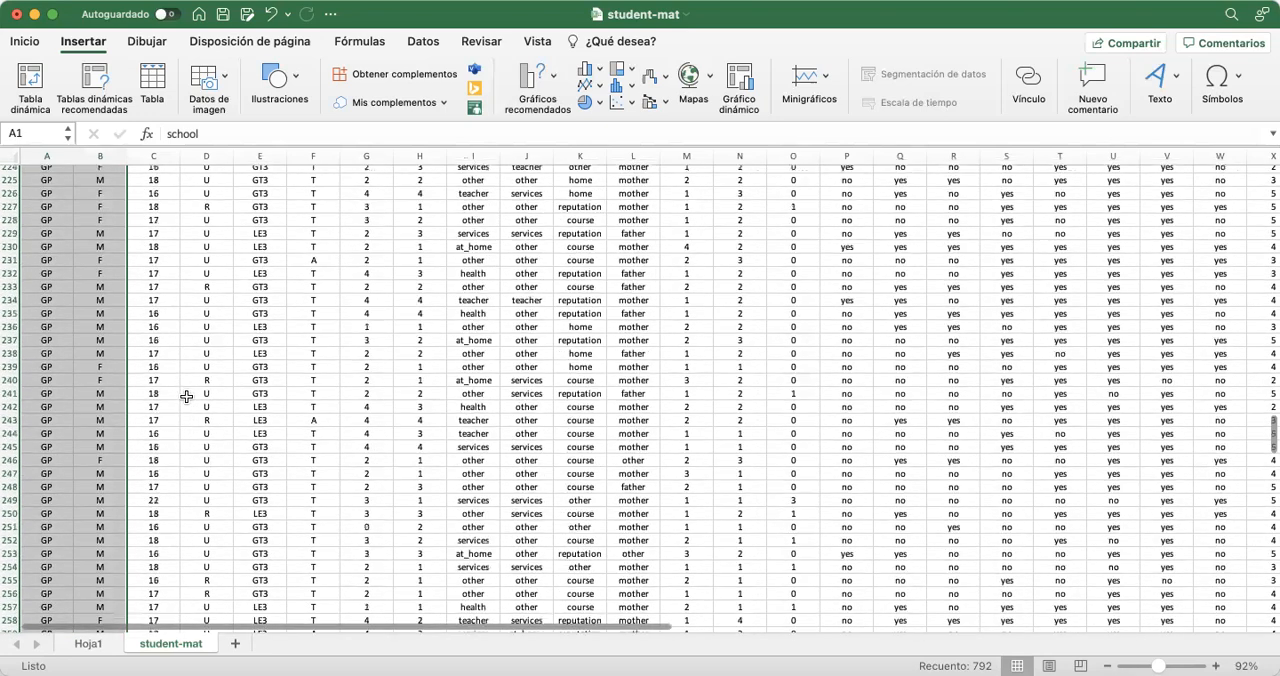
pyautogui.scroll(8, 186, 397)
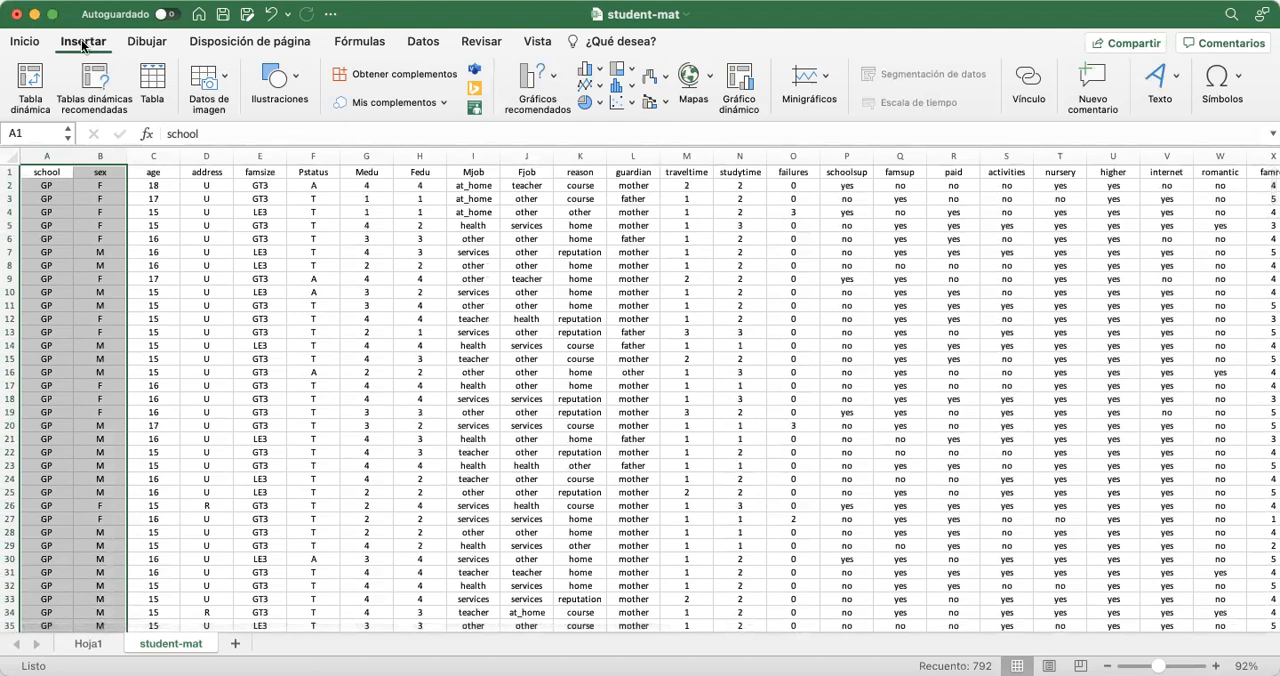
pyautogui.click(28, 87)
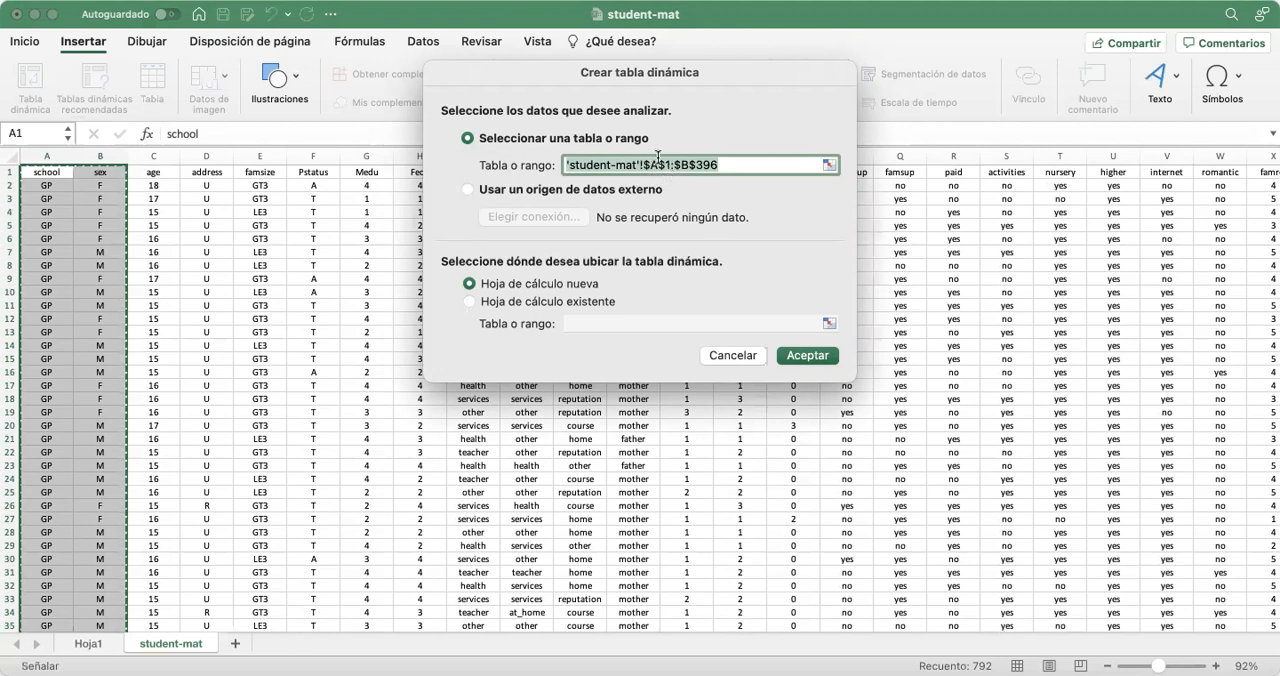
pyautogui.click(55, 172)
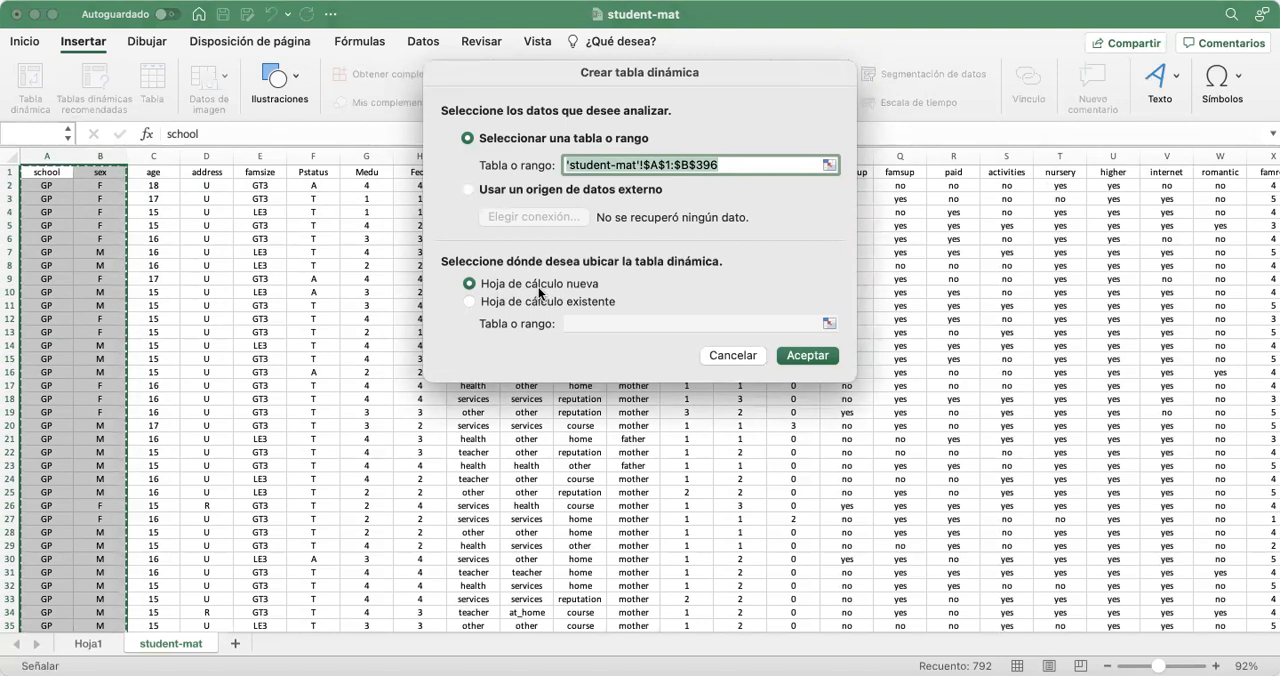
# Place the pivot table on the existing student-mat sheet at cell AJ2 and create it
pyautogui.click(468, 301)
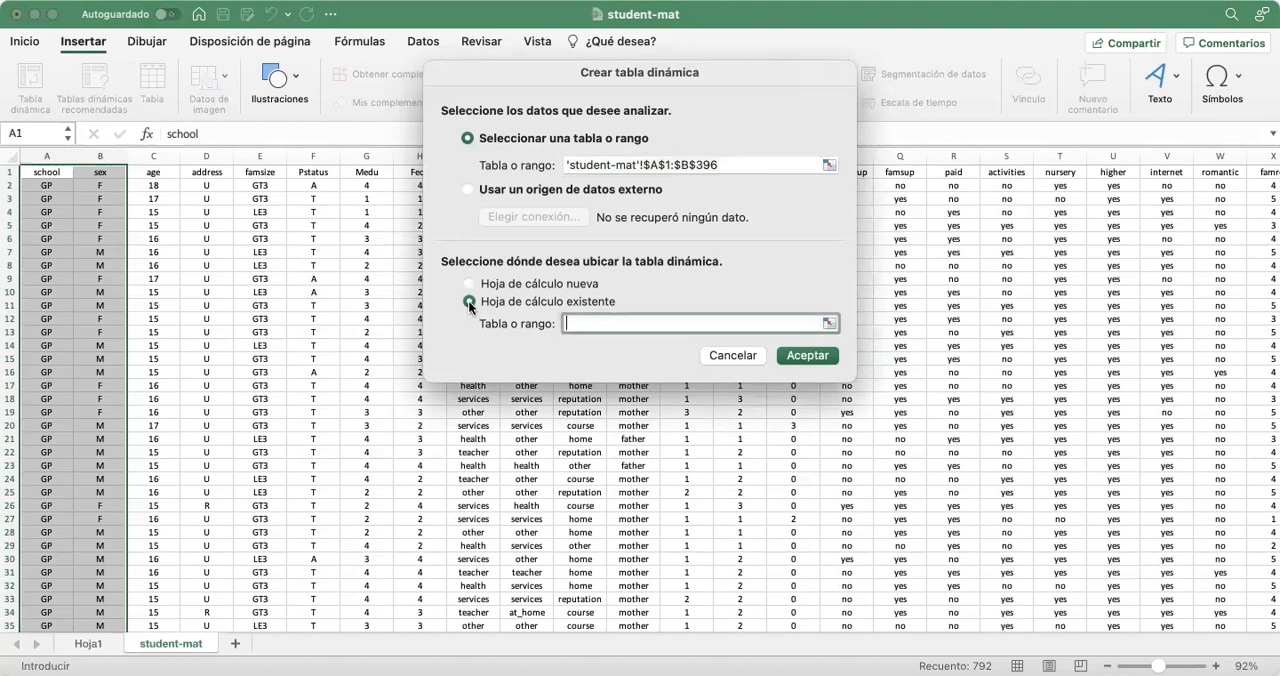
pyautogui.click(828, 325)
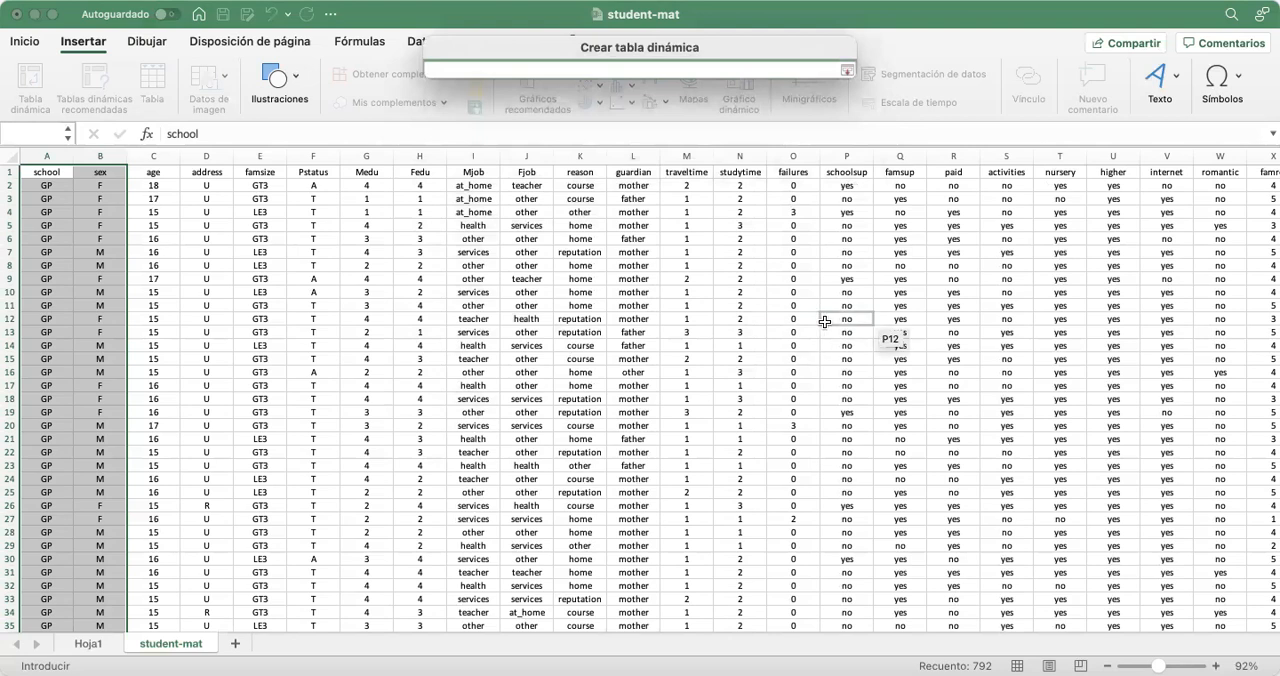
pyautogui.hscroll(10, 824, 321)
pyautogui.hscroll(10, 824, 321)
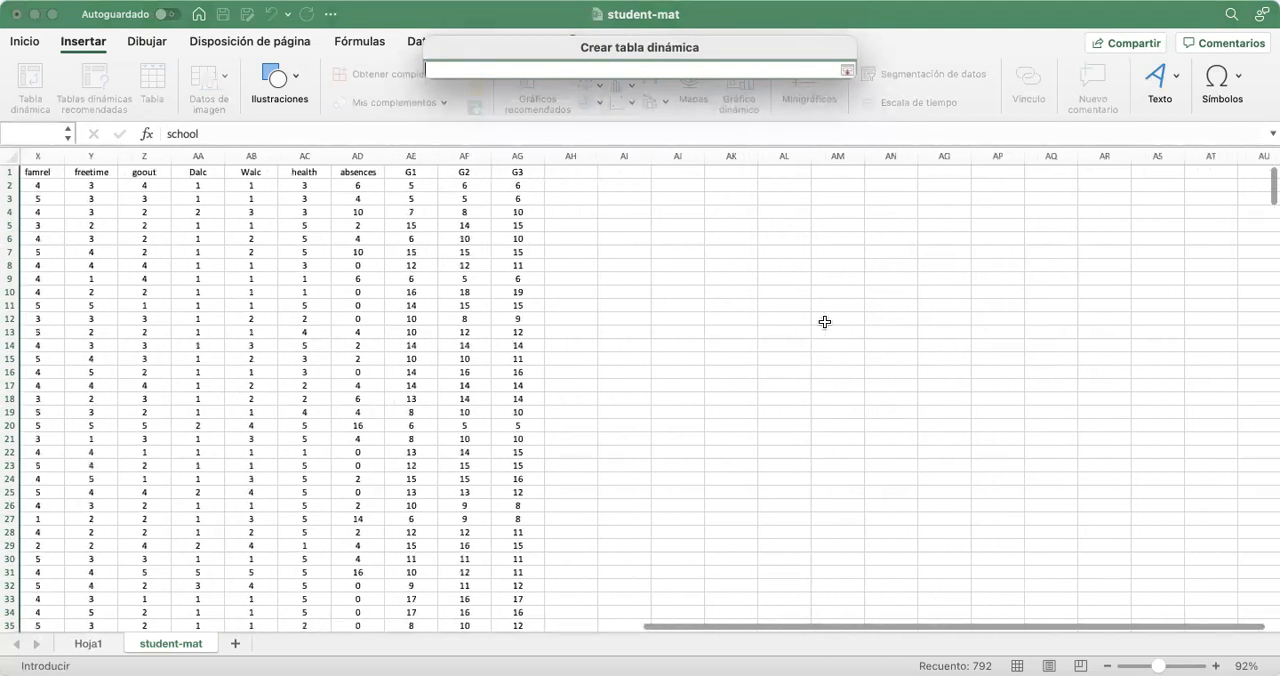
pyautogui.scroll(2, 649, 316)
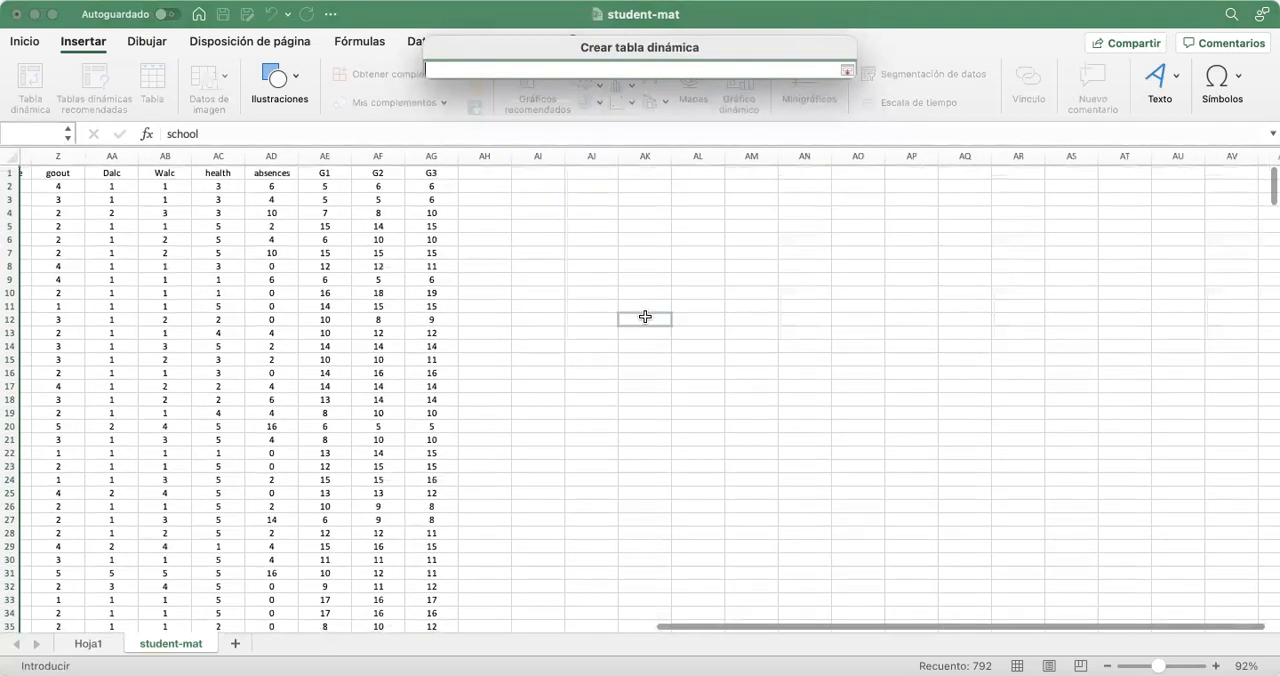
pyautogui.click(581, 185)
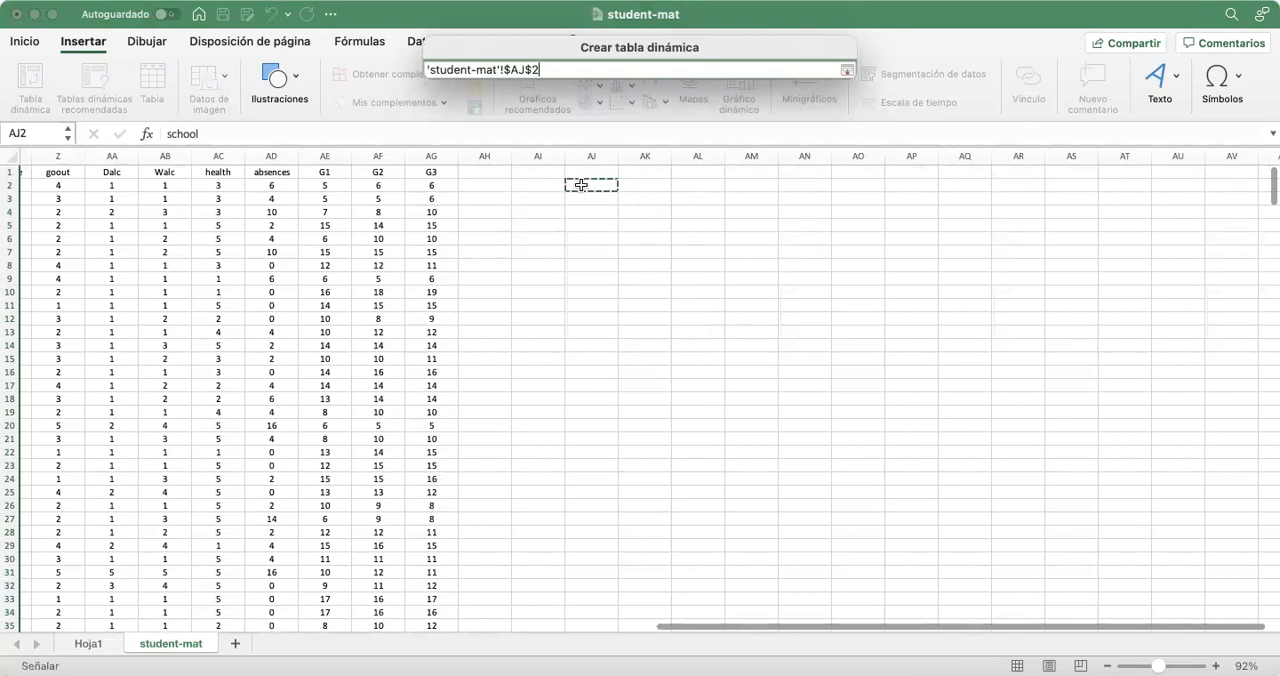
pyautogui.press('Return')
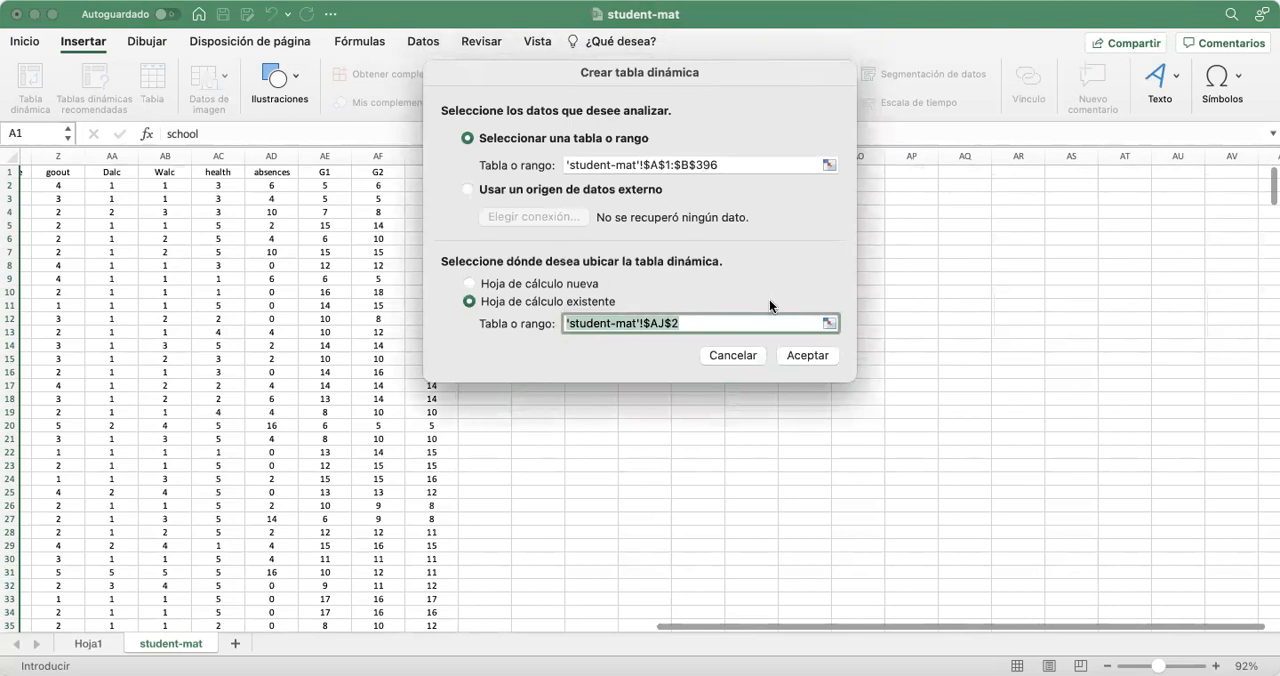
pyautogui.click(799, 355)
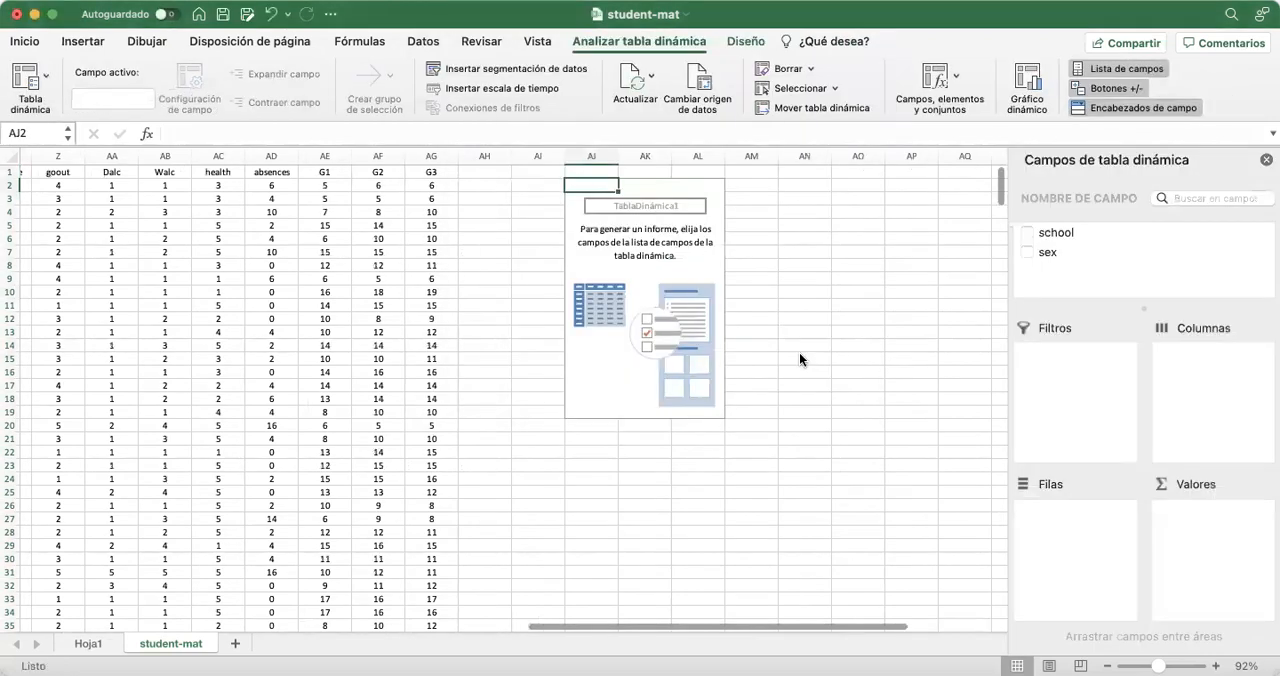
# Lay out the pivot table with sex as rows, school as columns and the count of school as values
pyautogui.hscroll(5, 751, 418)
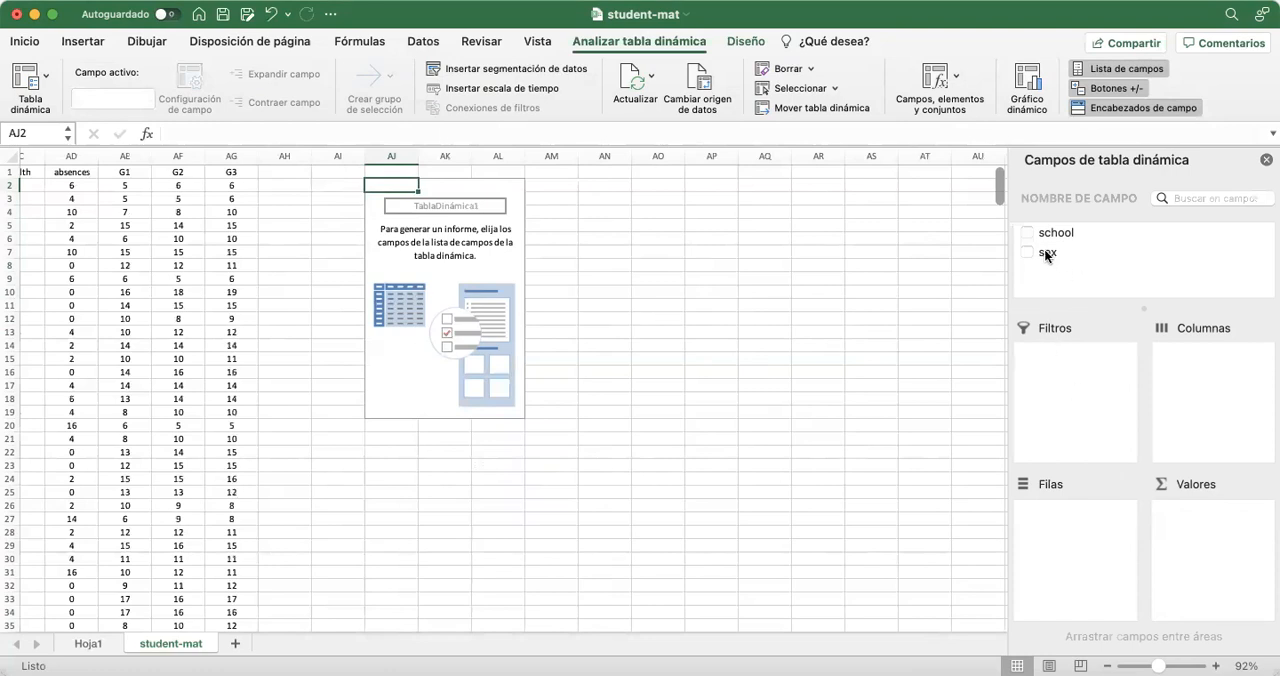
pyautogui.moveTo(1048, 251); pyautogui.dragTo(1071, 554)
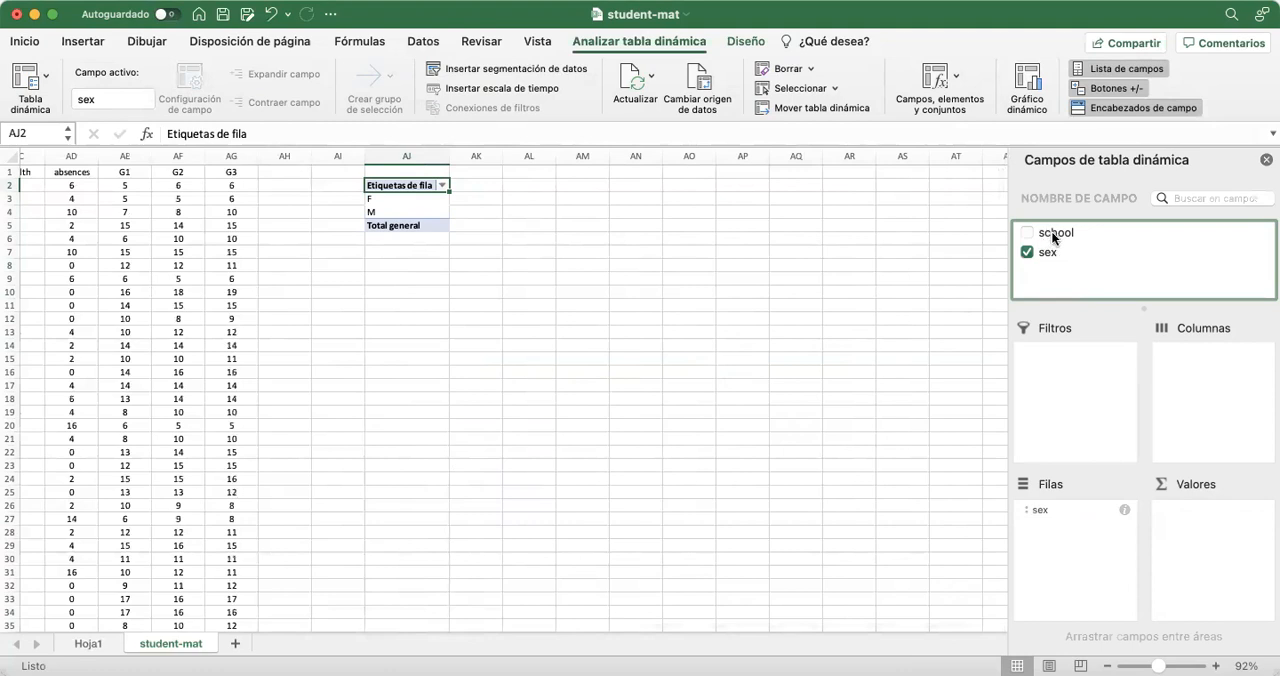
pyautogui.moveTo(1053, 238); pyautogui.dragTo(1229, 395)
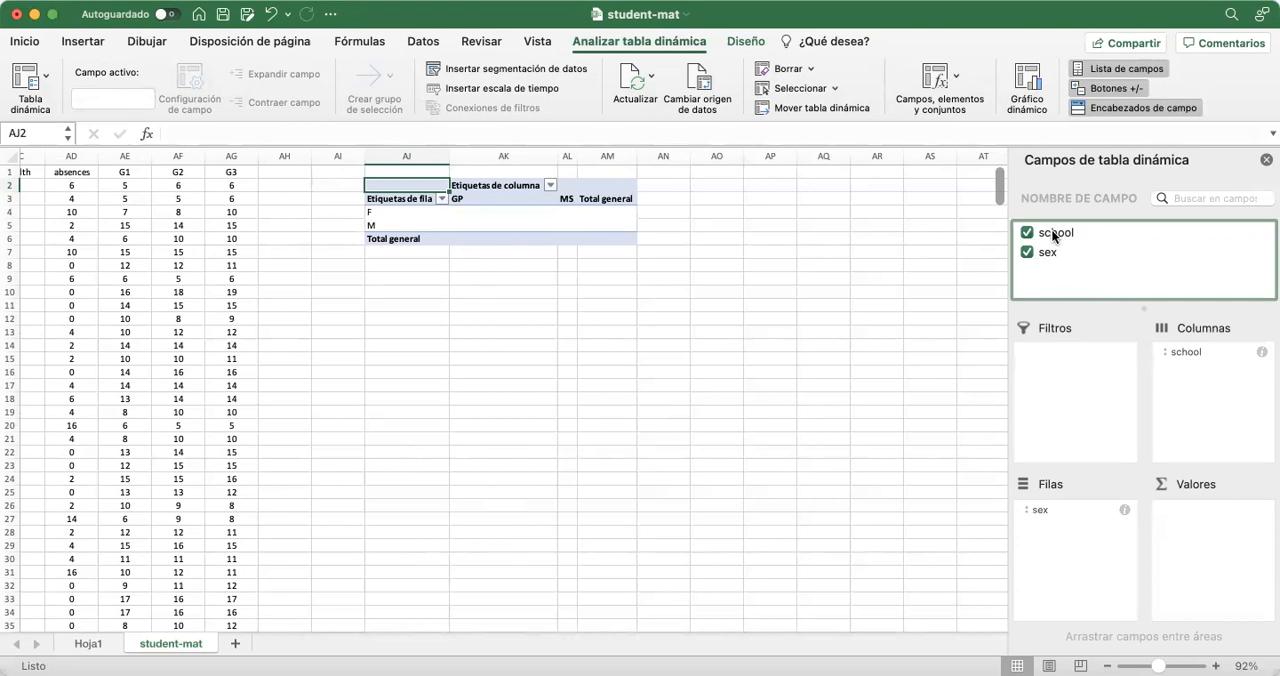
pyautogui.moveTo(1062, 237); pyautogui.dragTo(1212, 572)
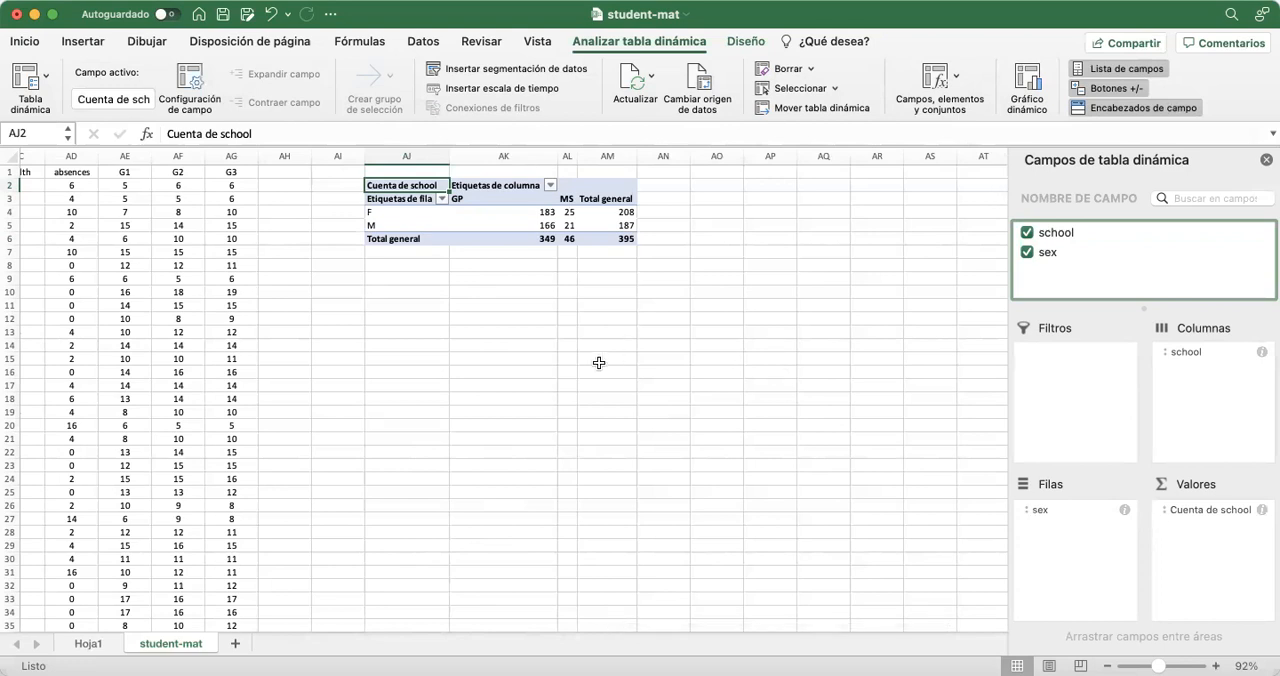
# Close the pivot table field list and narrow column AK to fit the GP counts
pyautogui.click(1266, 160)
pyautogui.scroll(5, 498, 203)
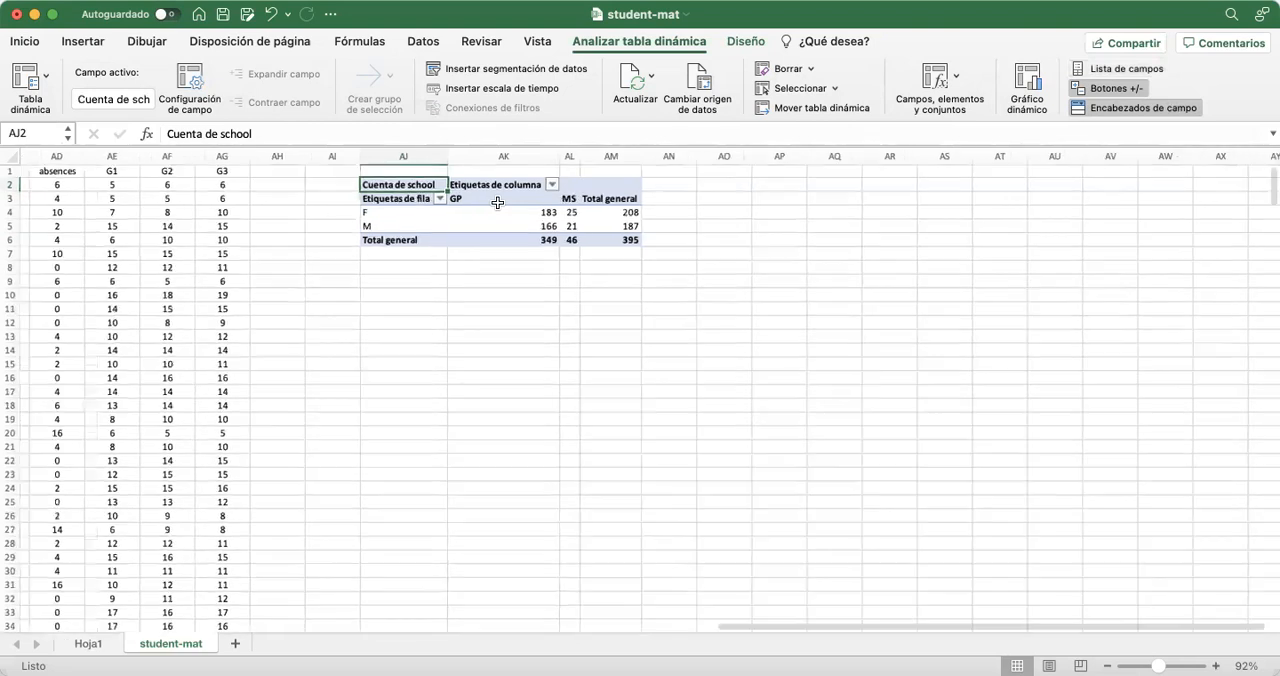
pyautogui.scroll(1, 498, 203)
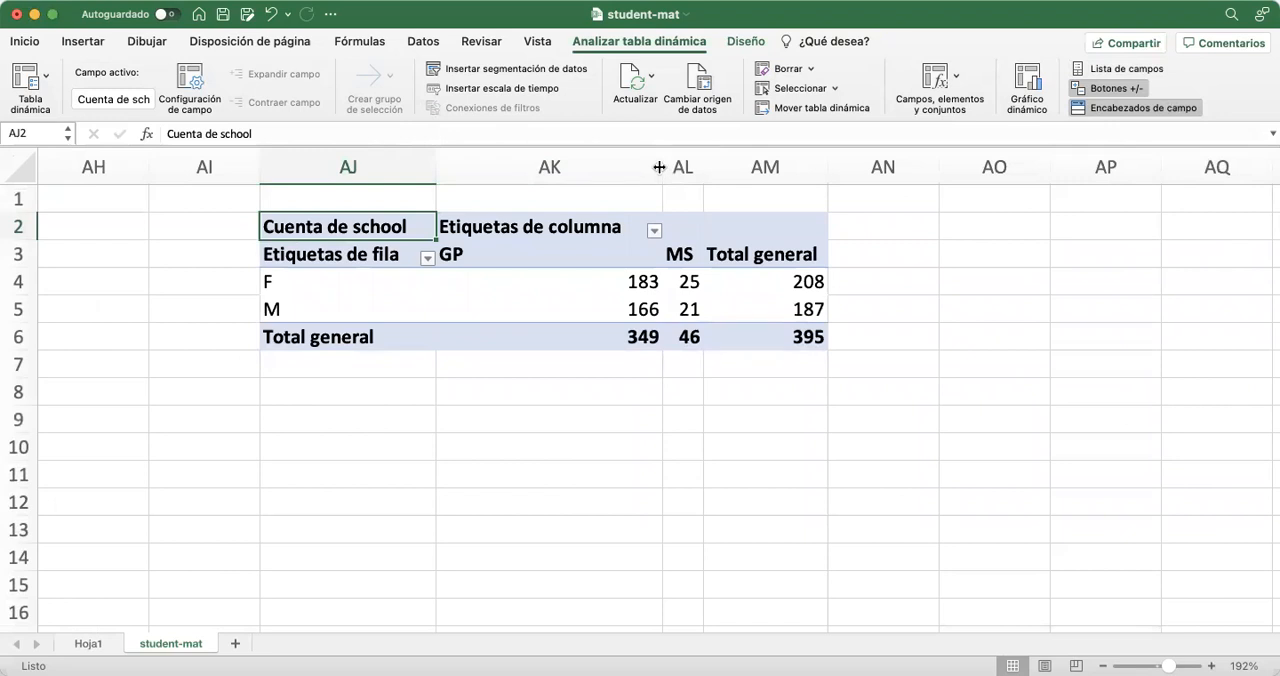
pyautogui.moveTo(659, 167); pyautogui.dragTo(504, 170)
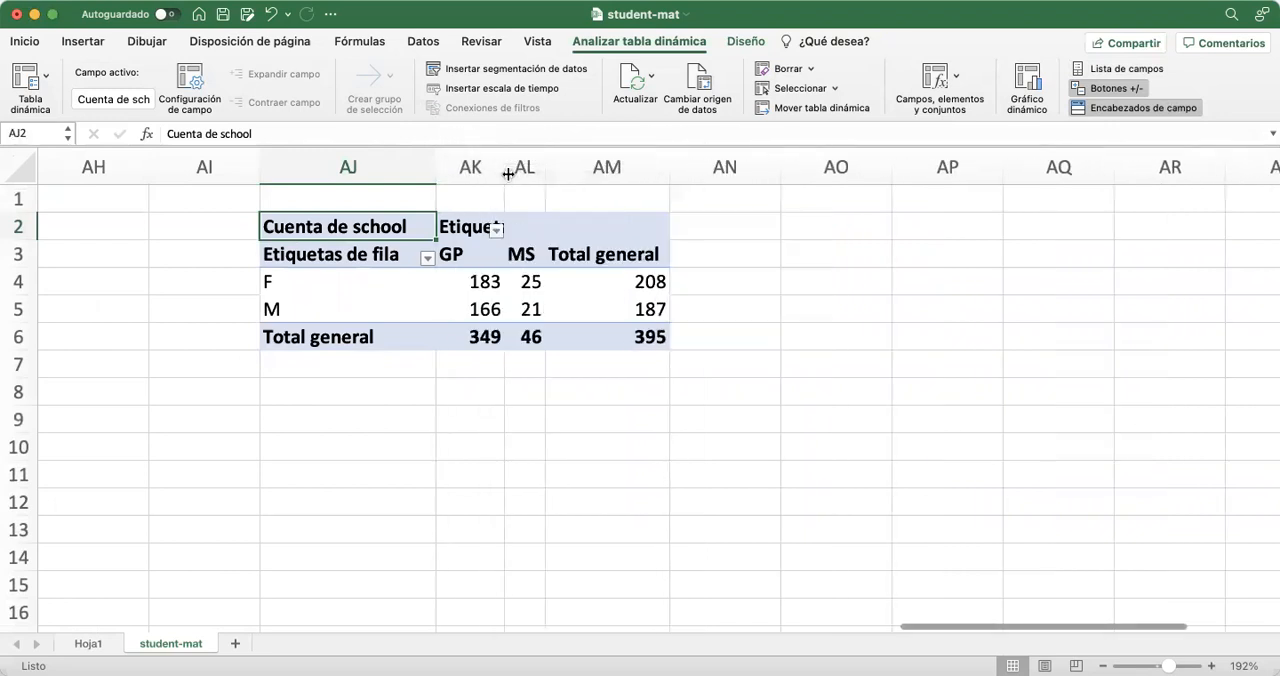
# Center the pivot table's numbers in AK4:AM6 and the column headings GP, MS and Total general
pyautogui.click(640, 336)
pyautogui.moveTo(558, 323); pyautogui.dragTo(473, 283)
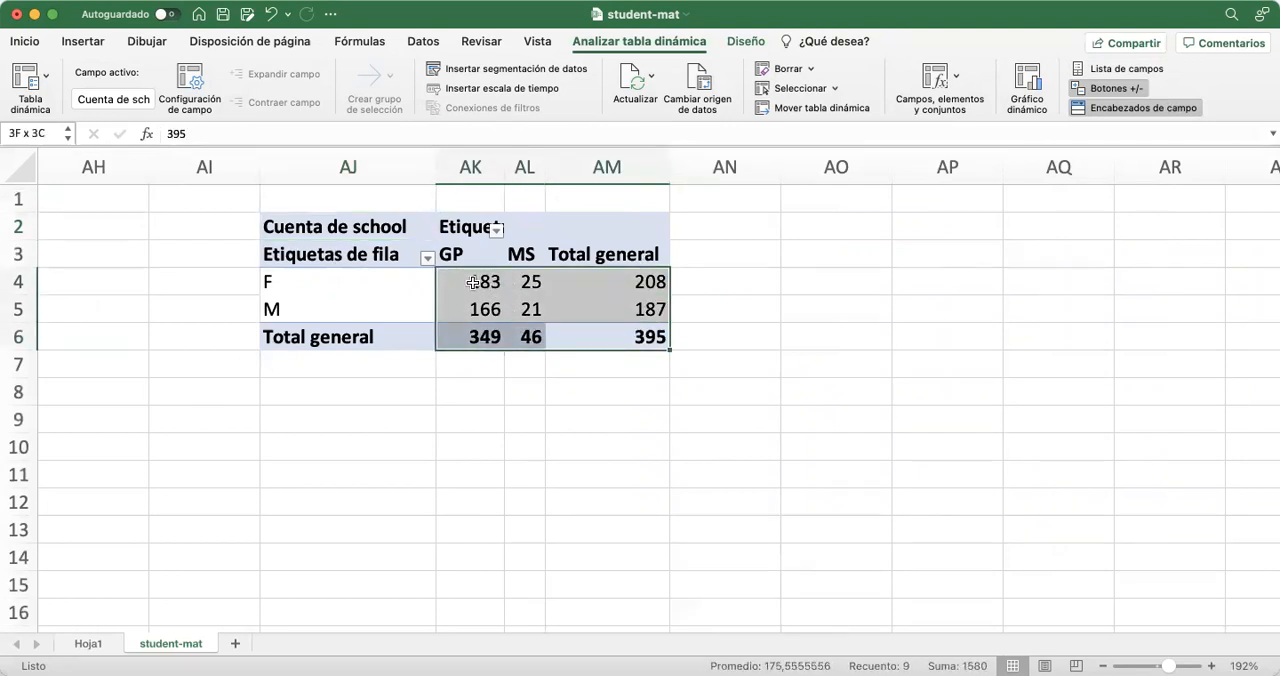
pyautogui.click(33, 41)
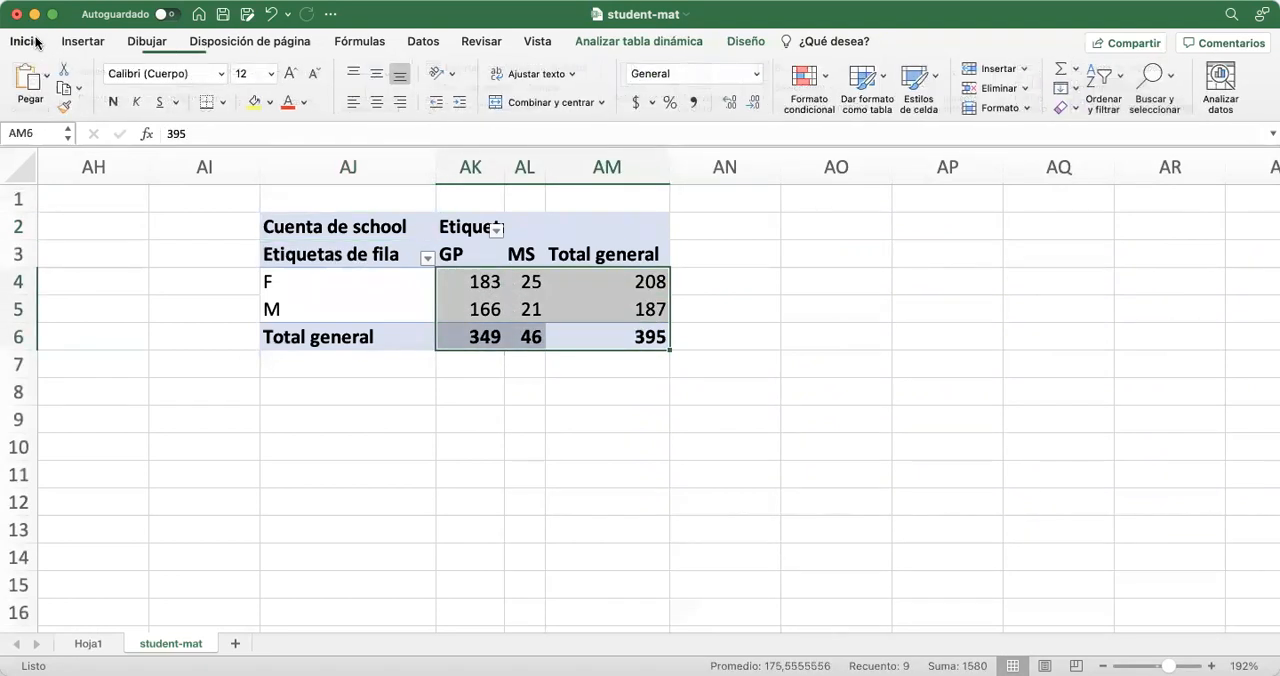
pyautogui.click(375, 102)
pyautogui.moveTo(449, 252); pyautogui.dragTo(557, 253)
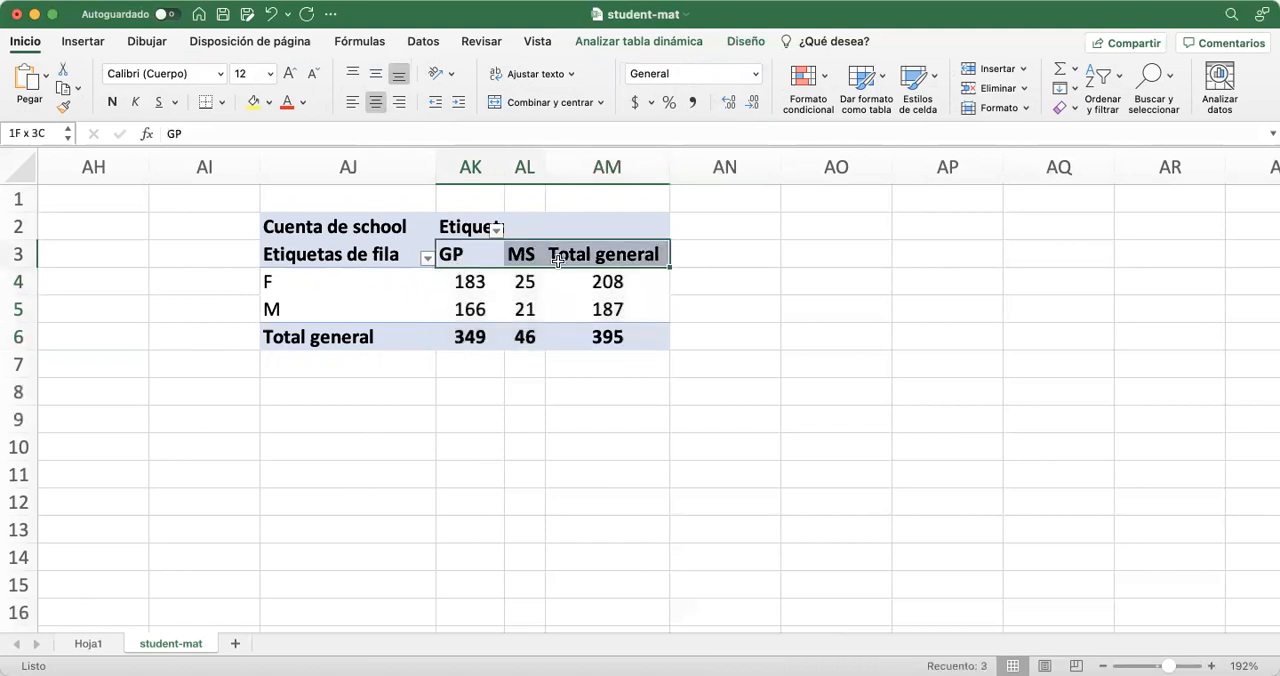
pyautogui.click(370, 101)
pyautogui.click(491, 436)
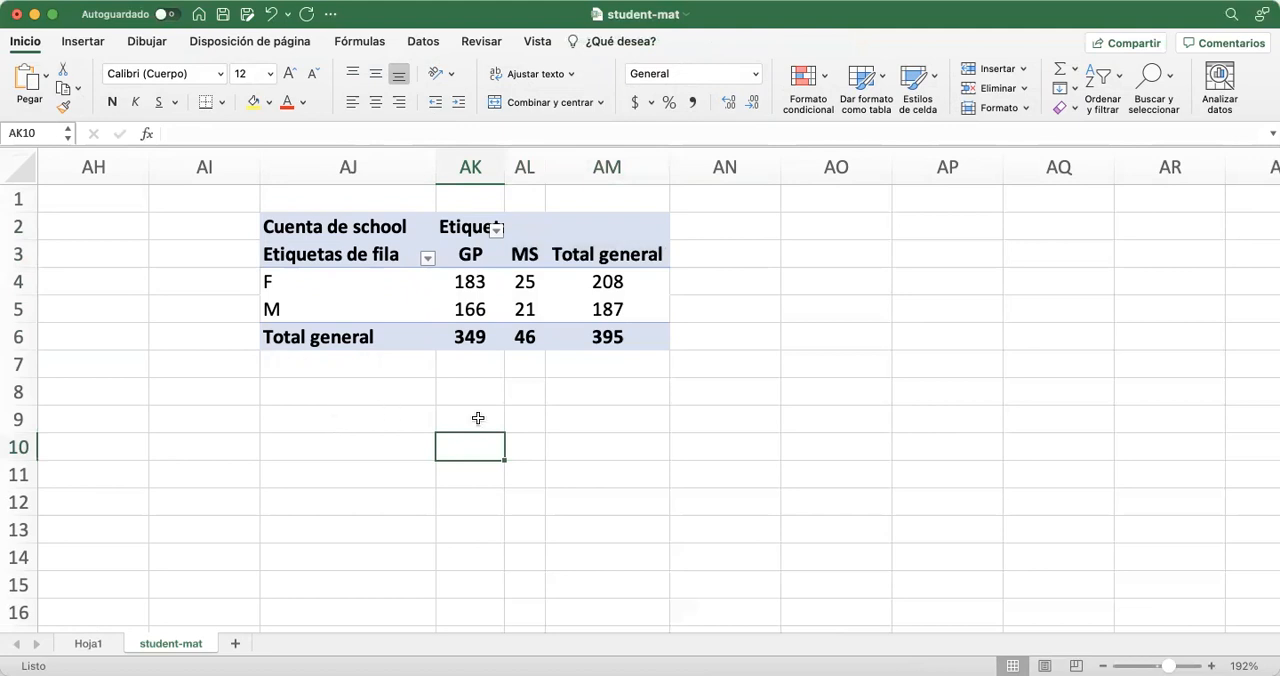
# Examine the totals by sex, the overall total and the totals for the GP and MS schools
pyautogui.click(598, 281)
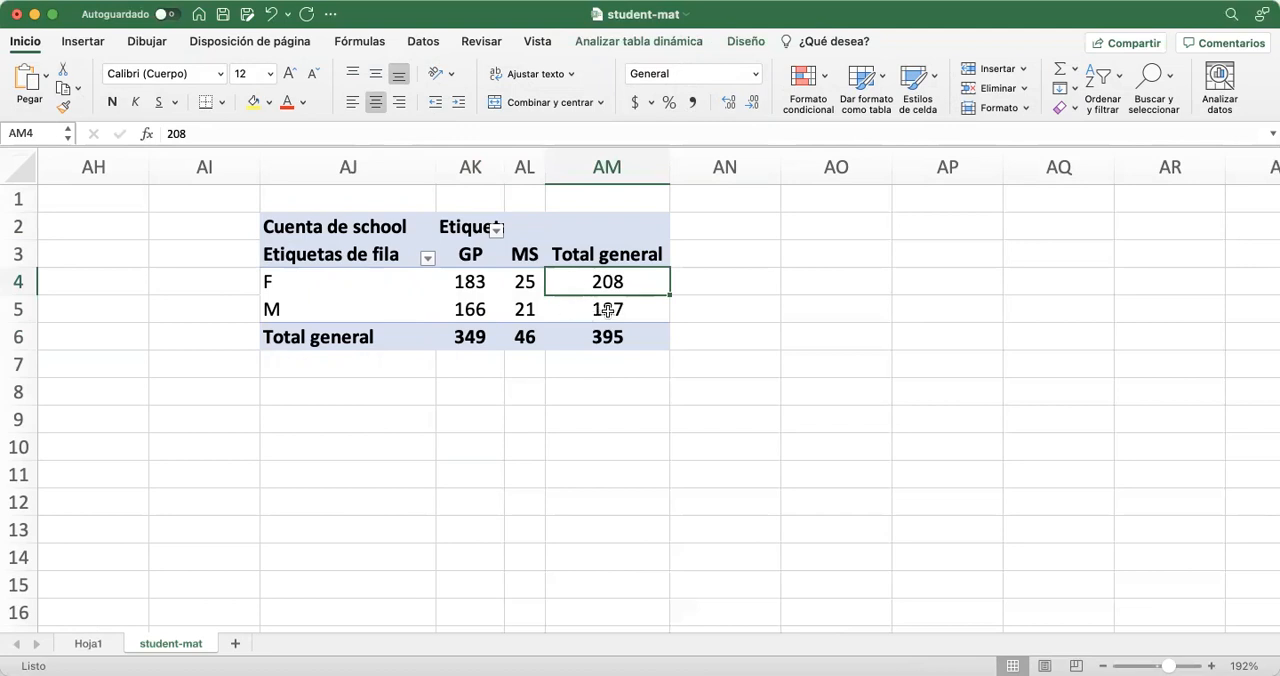
pyautogui.click(596, 311)
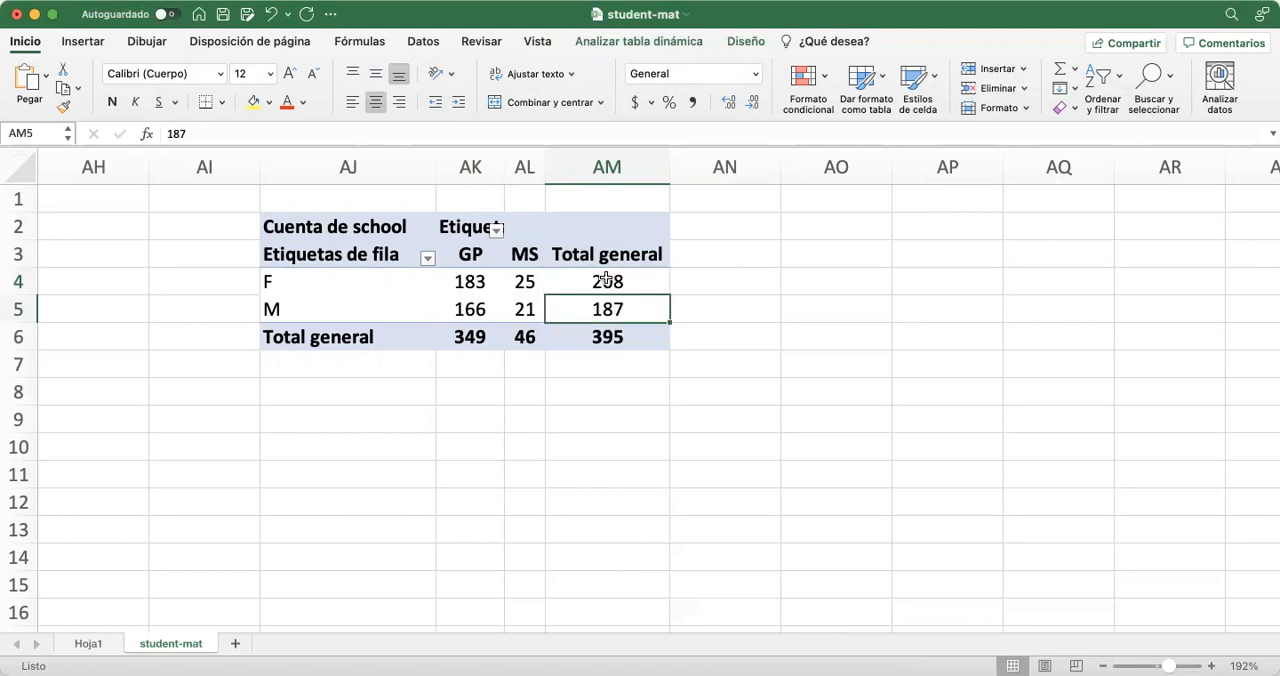
pyautogui.click(607, 340)
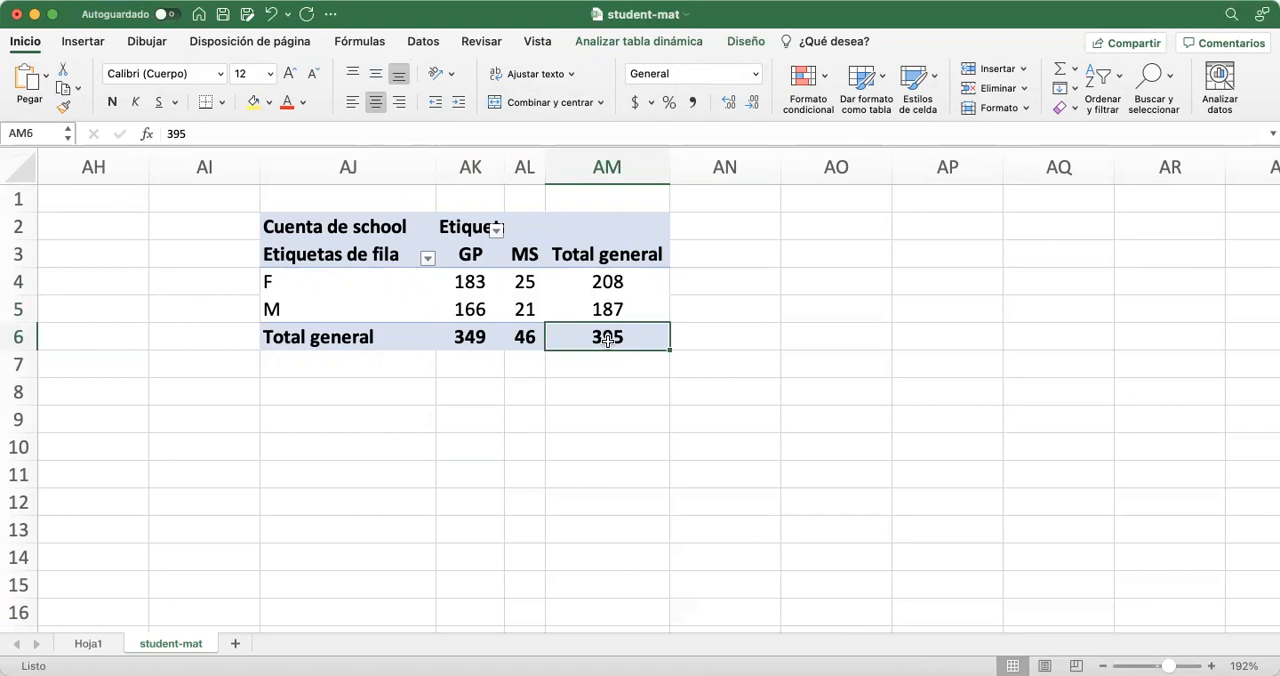
pyautogui.click(452, 333)
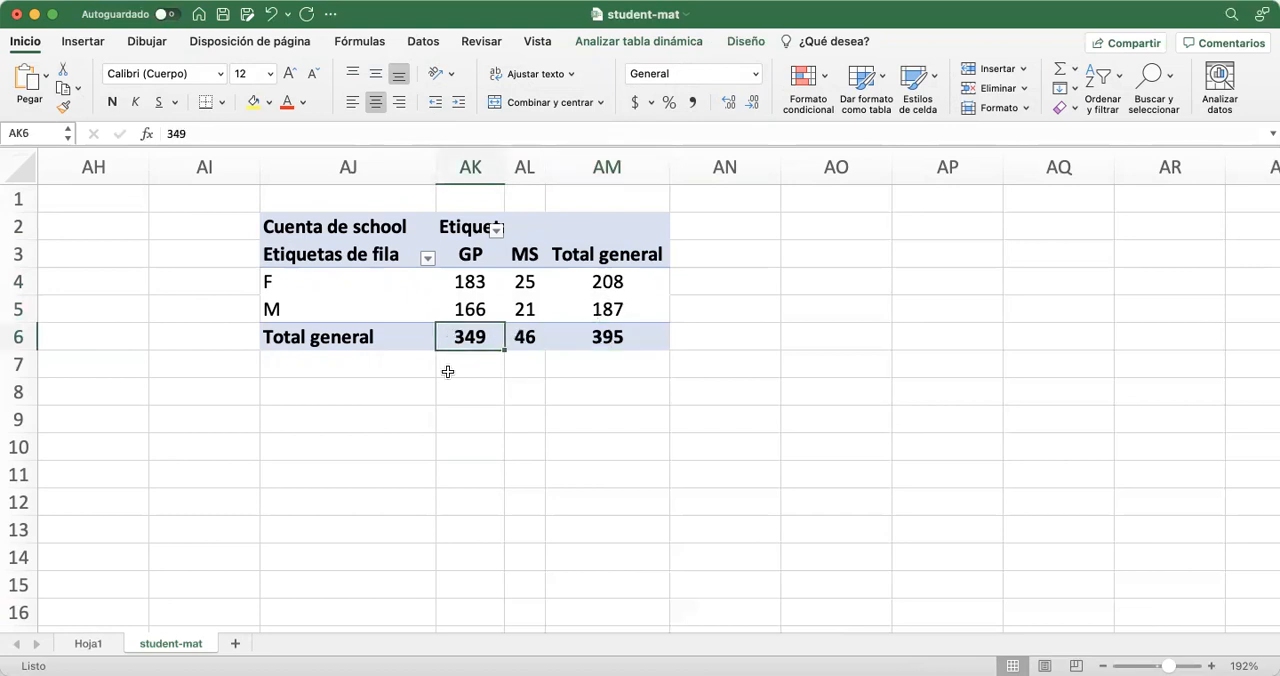
pyautogui.click(521, 341)
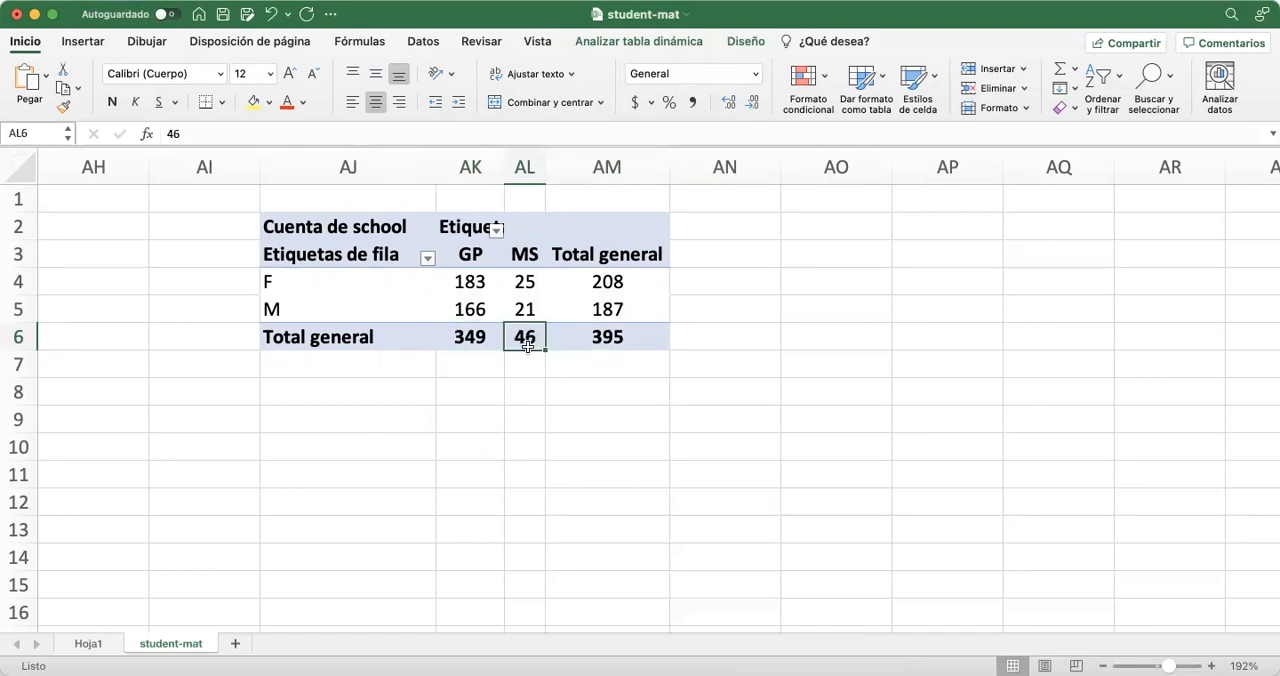
# Fill the sex-by-school counts in AK4:AL5 with yellow
pyautogui.moveTo(462, 282); pyautogui.dragTo(527, 308)
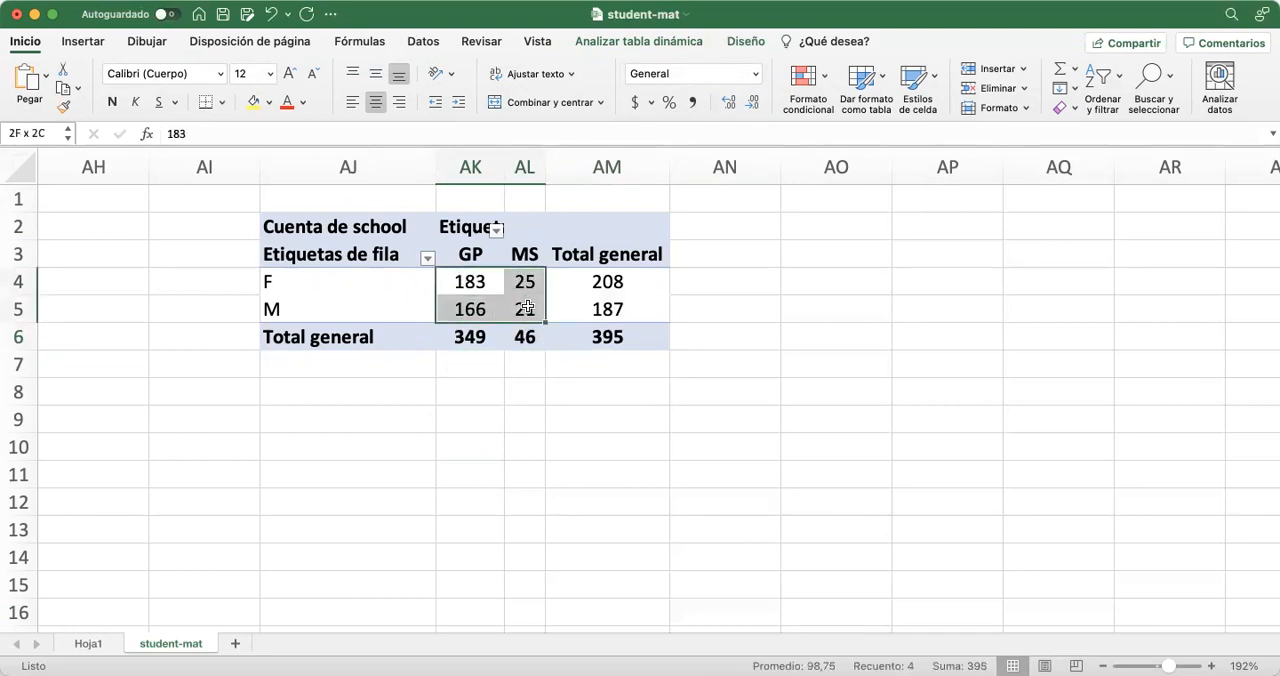
pyautogui.click(254, 102)
pyautogui.click(483, 393)
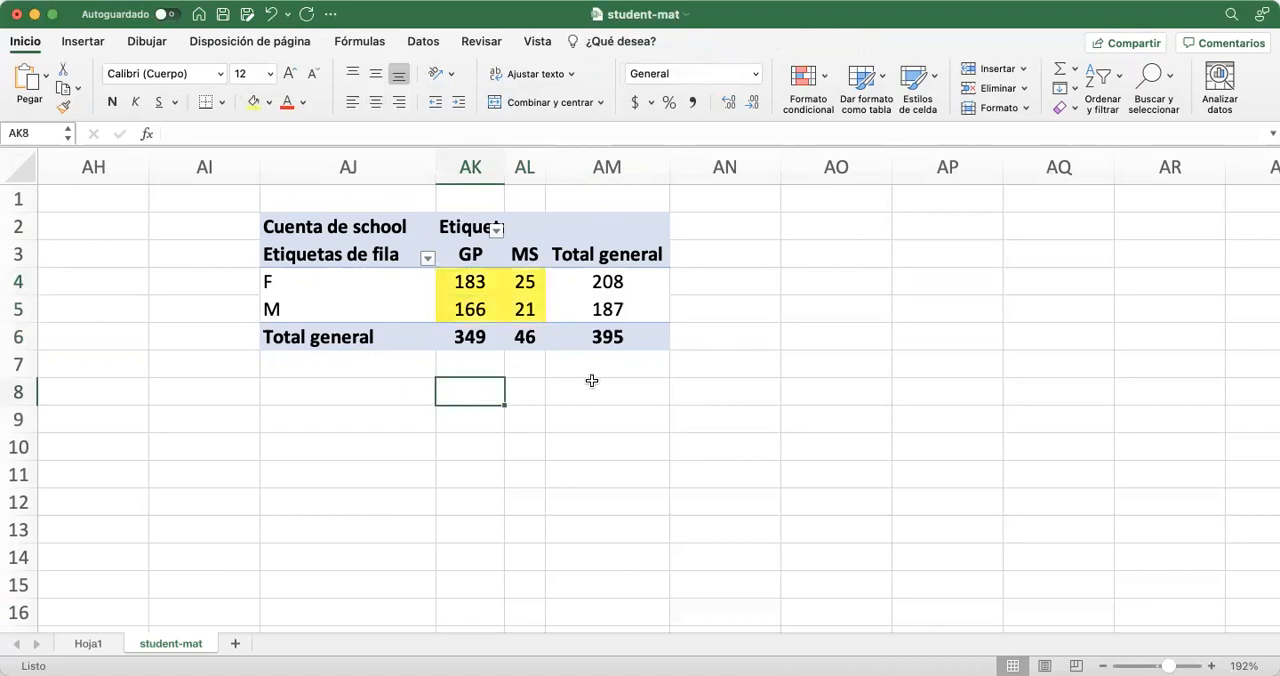
# Fill the row totals in AM4:AM5 and the column totals in AK6:AL6 with light green
pyautogui.click(579, 282)
pyautogui.moveTo(579, 282); pyautogui.dragTo(586, 309)
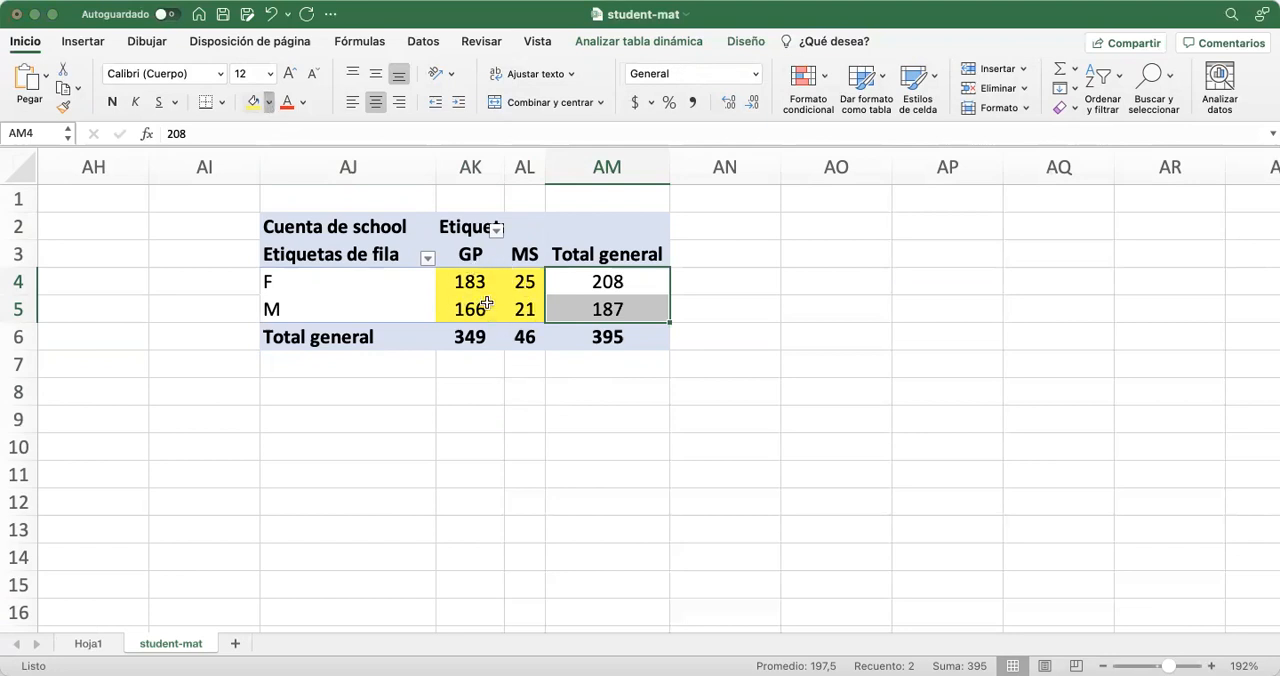
pyautogui.moveTo(470, 284); pyautogui.dragTo(580, 311)
pyautogui.click(403, 221)
pyautogui.click(474, 408)
pyautogui.click(463, 337)
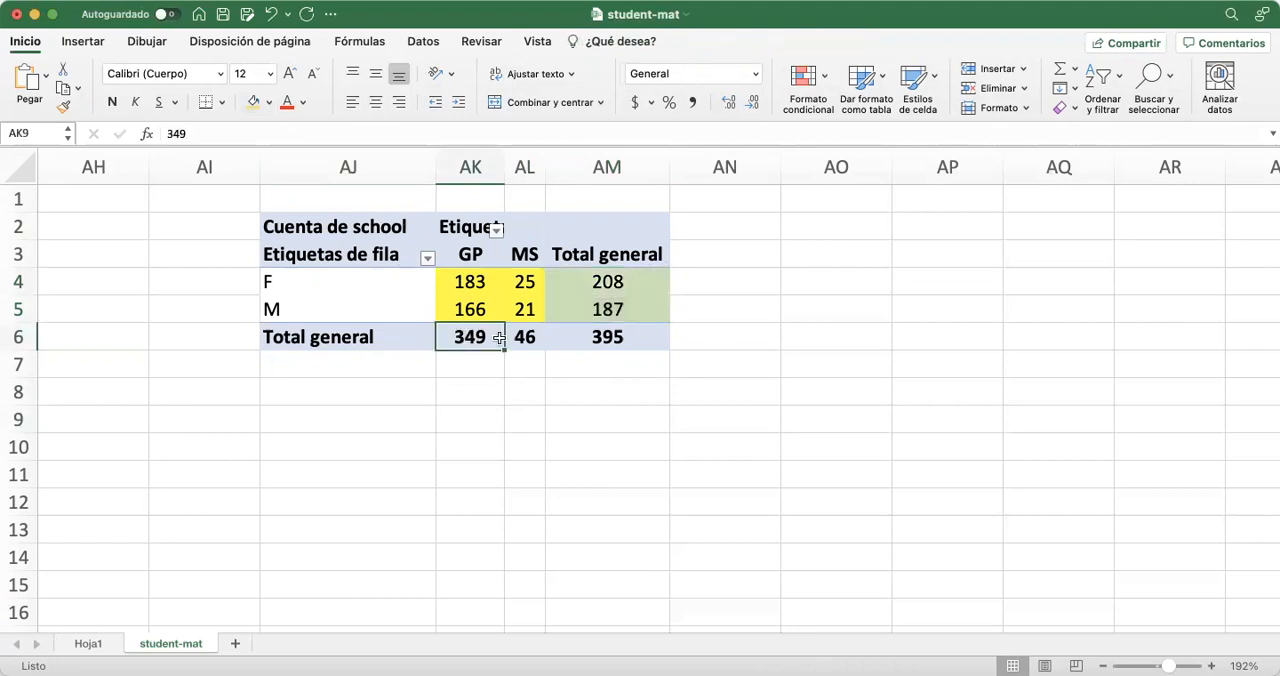
pyautogui.moveTo(499, 338); pyautogui.dragTo(514, 337)
pyautogui.click(252, 103)
pyautogui.click(485, 363)
# Examine the overall total, the F row's total and the F counts for the GP and MS schools
pyautogui.click(603, 337)
pyautogui.click(606, 393)
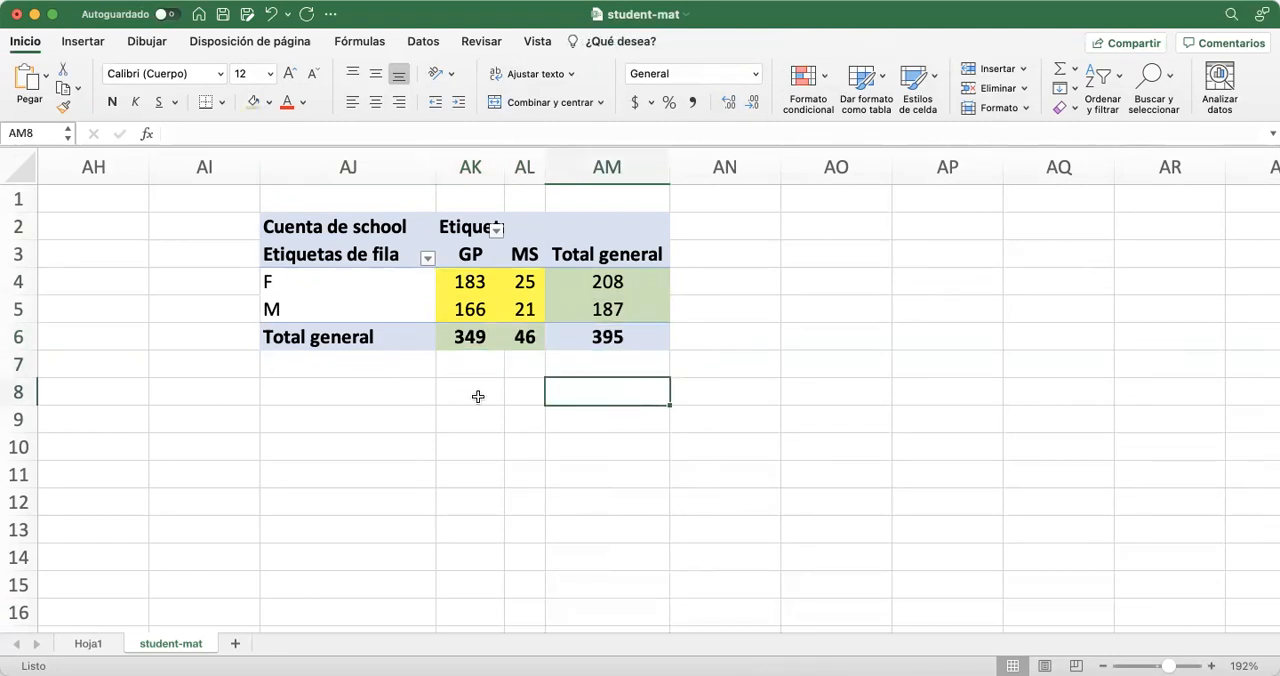
pyautogui.click(604, 282)
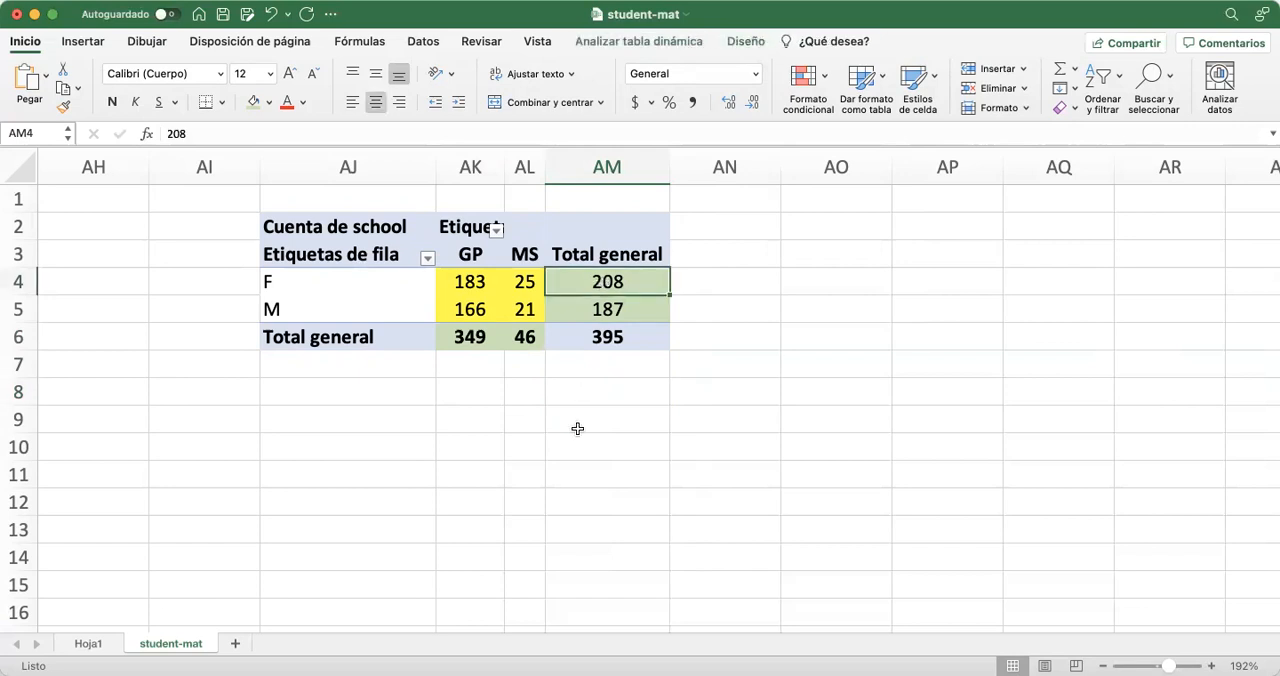
pyautogui.click(457, 283)
pyautogui.click(523, 284)
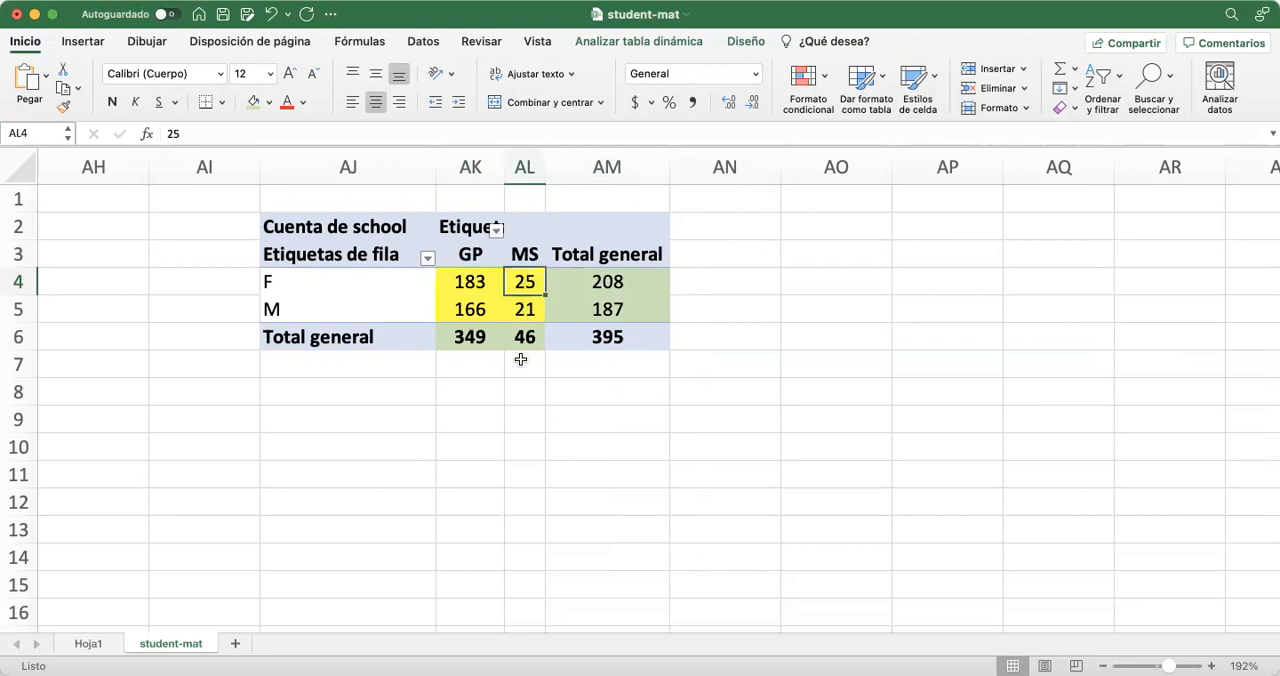
# Examine the GP school's column total and its F and M counts in the pivot table
pyautogui.click(468, 337)
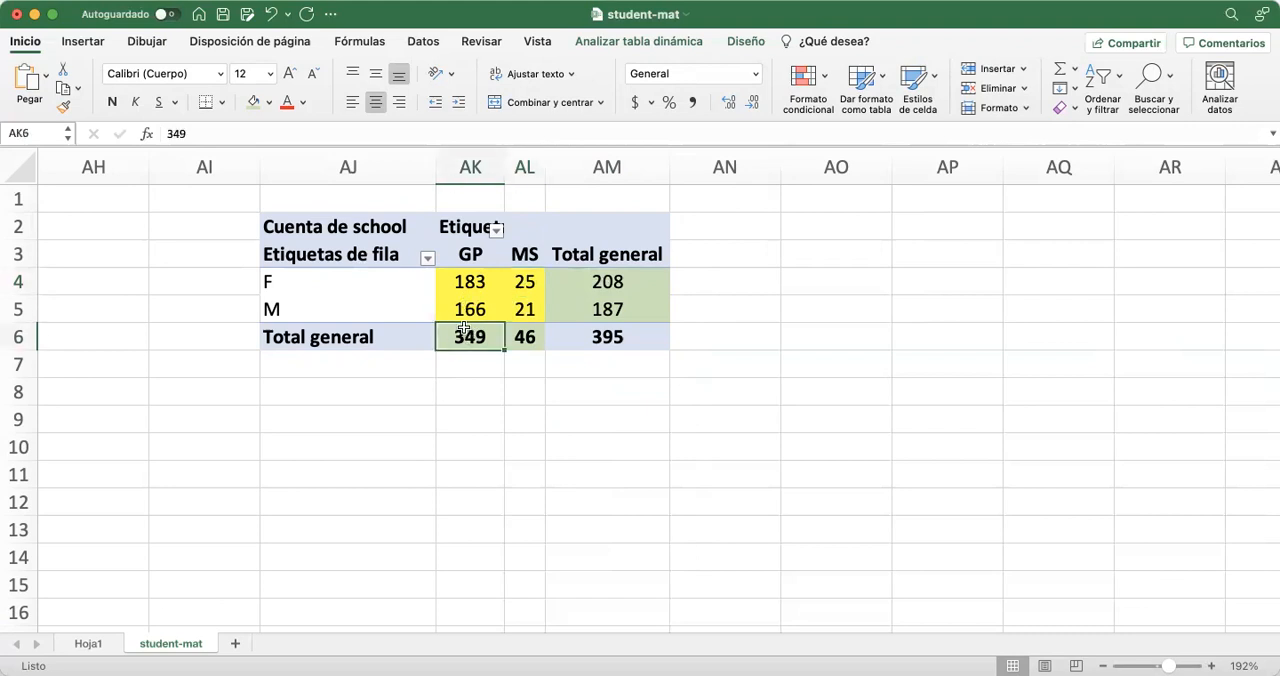
pyautogui.click(470, 284)
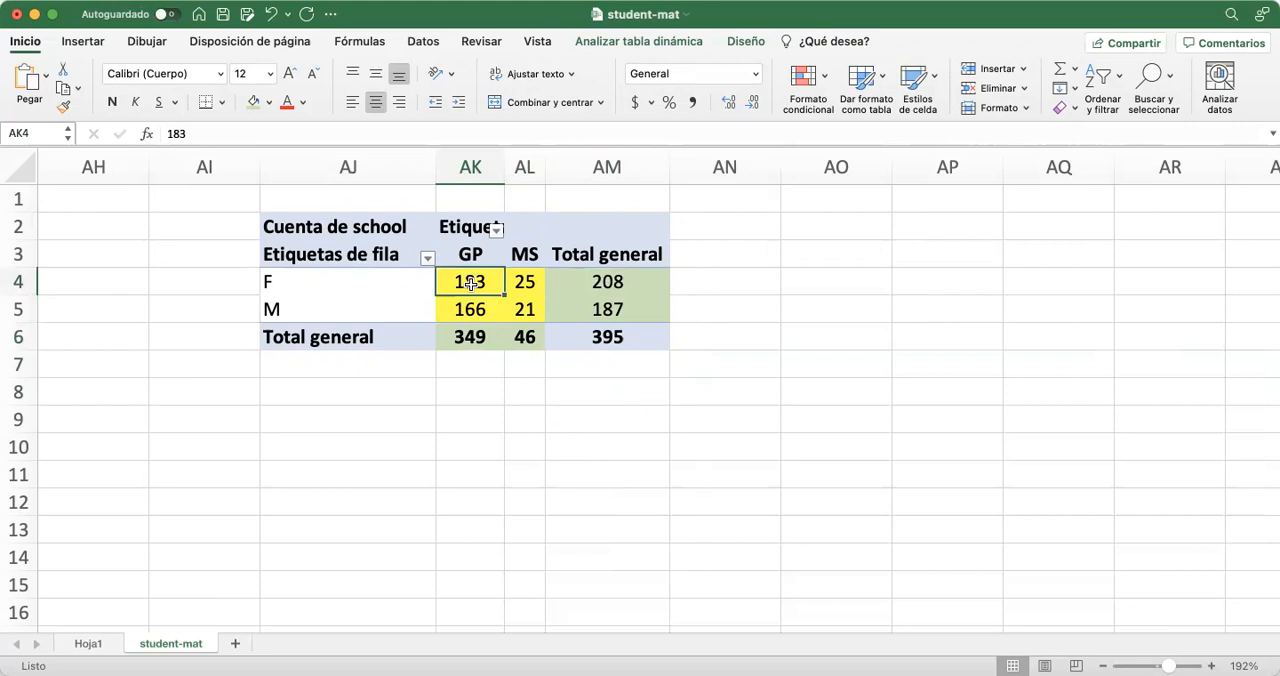
pyautogui.click(467, 313)
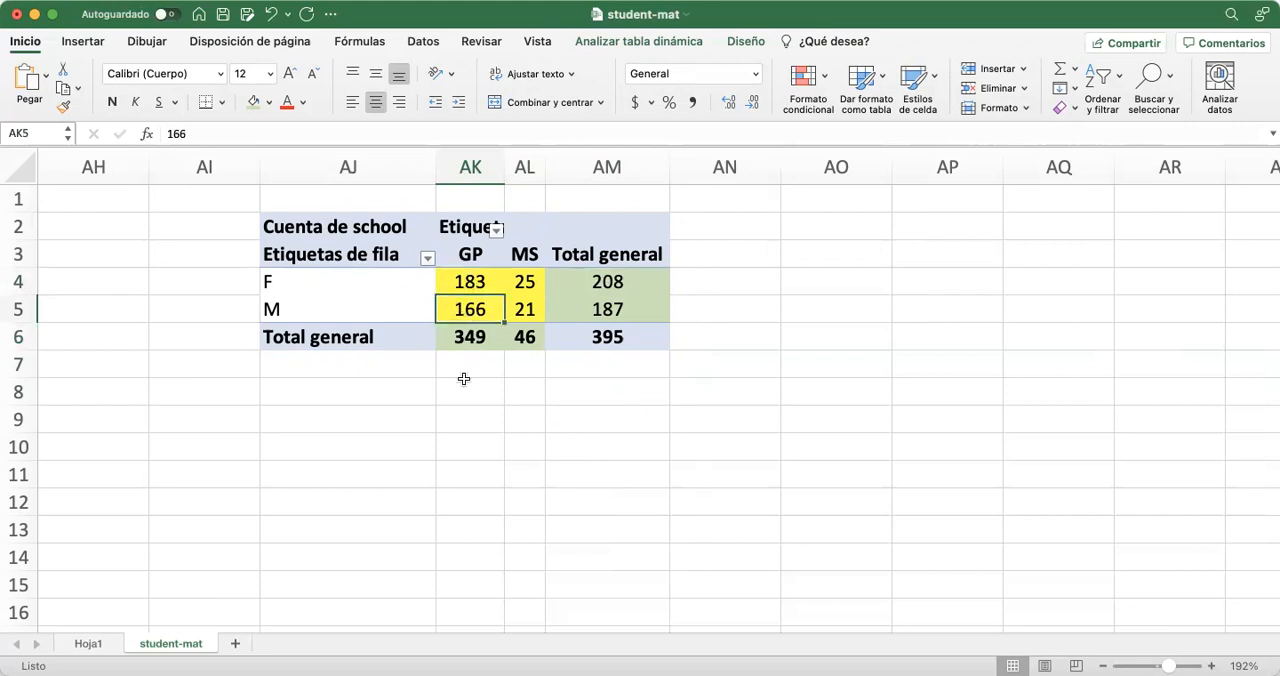
pyautogui.click(512, 426)
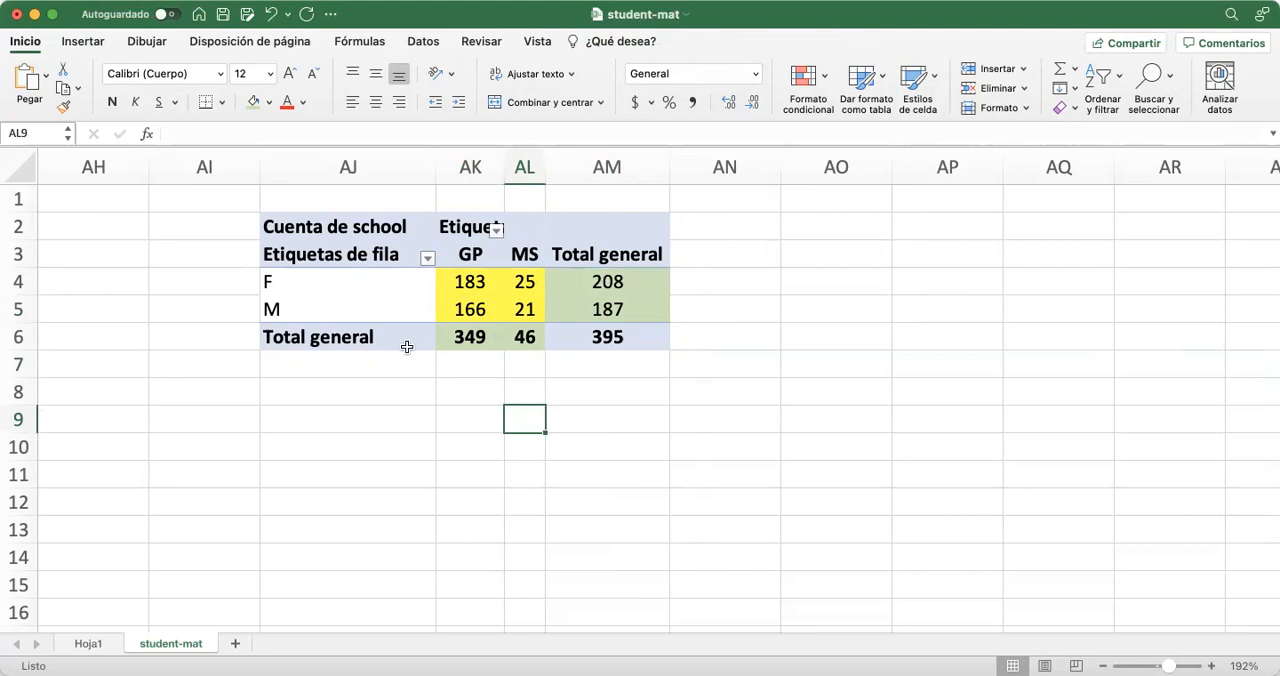
# Insert a 3-D clustered column pivot chart of the sex-by-school counts and place it beside the table over columns AN to AS
pyautogui.click(341, 281)
pyautogui.moveTo(341, 281); pyautogui.dragTo(512, 318)
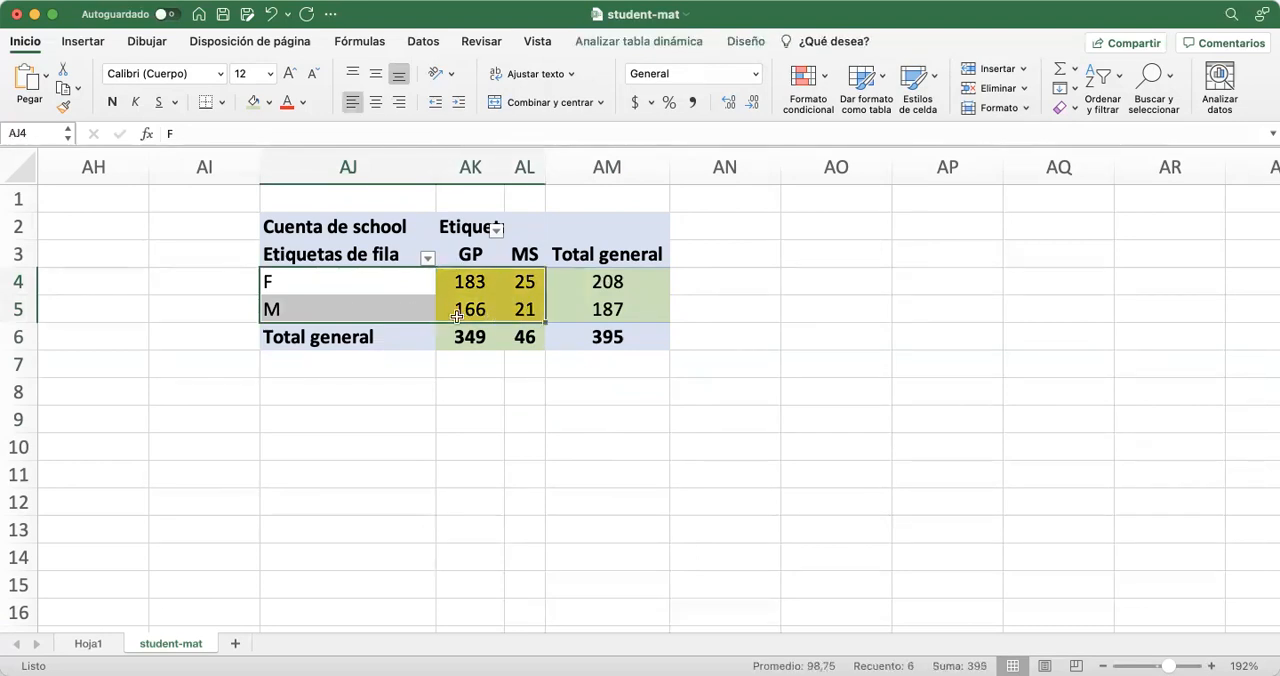
pyautogui.click(85, 44)
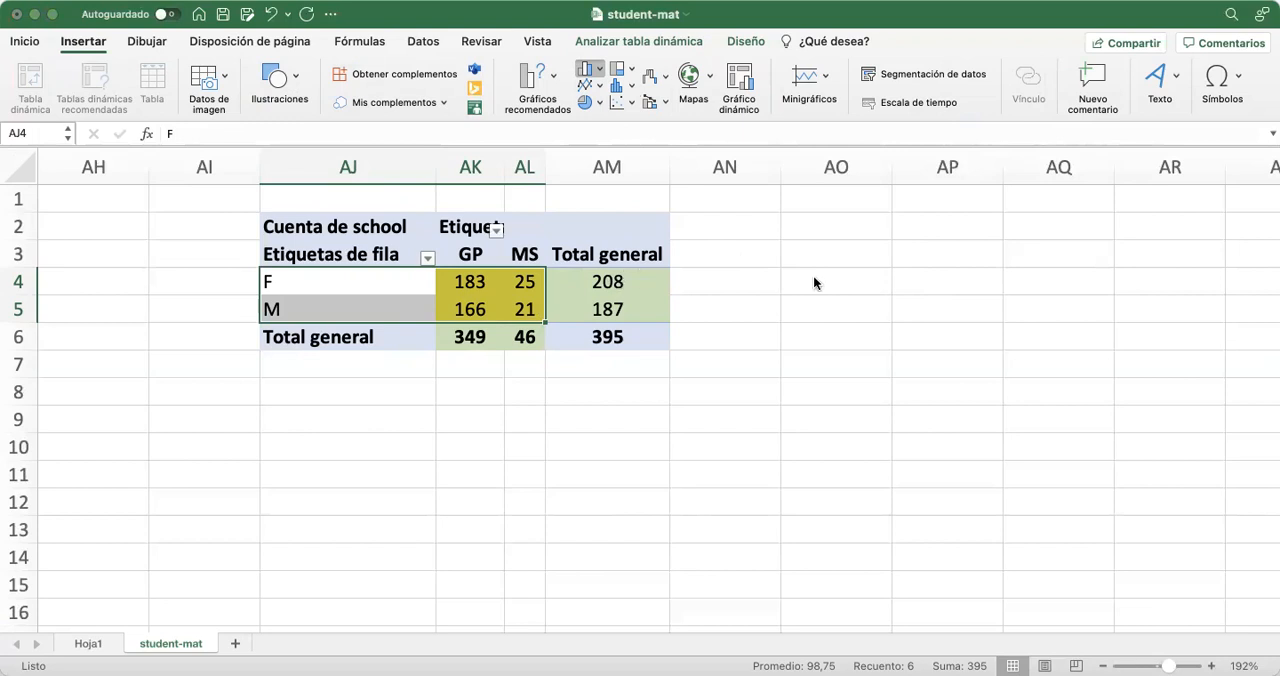
pyautogui.click(624, 275)
pyautogui.moveTo(581, 233); pyautogui.dragTo(914, 214)
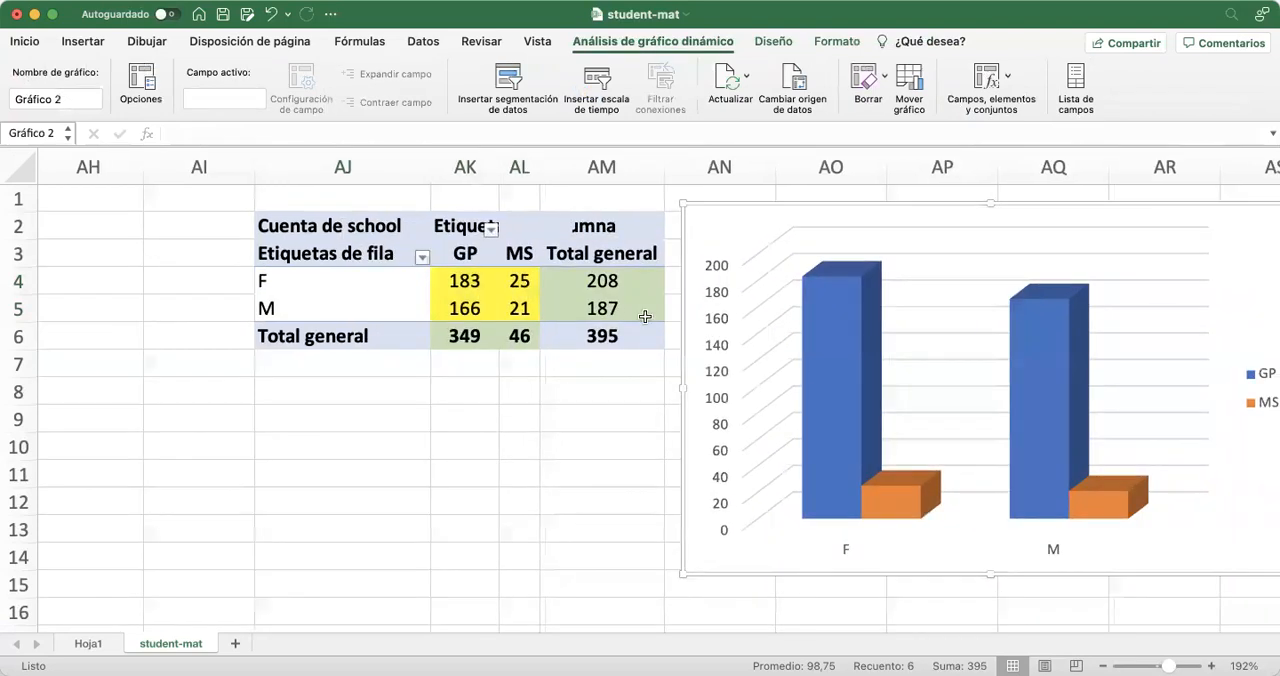
pyautogui.hscroll(5, 645, 316)
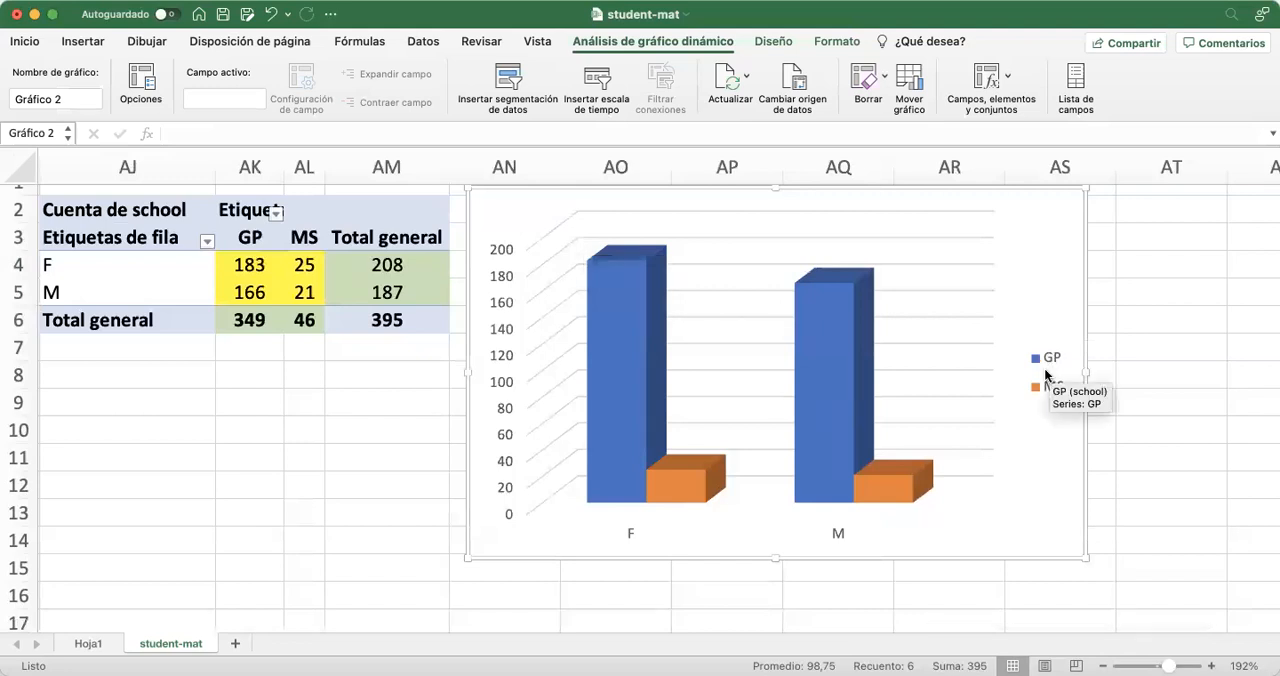
pyautogui.scroll(1, 977, 393)
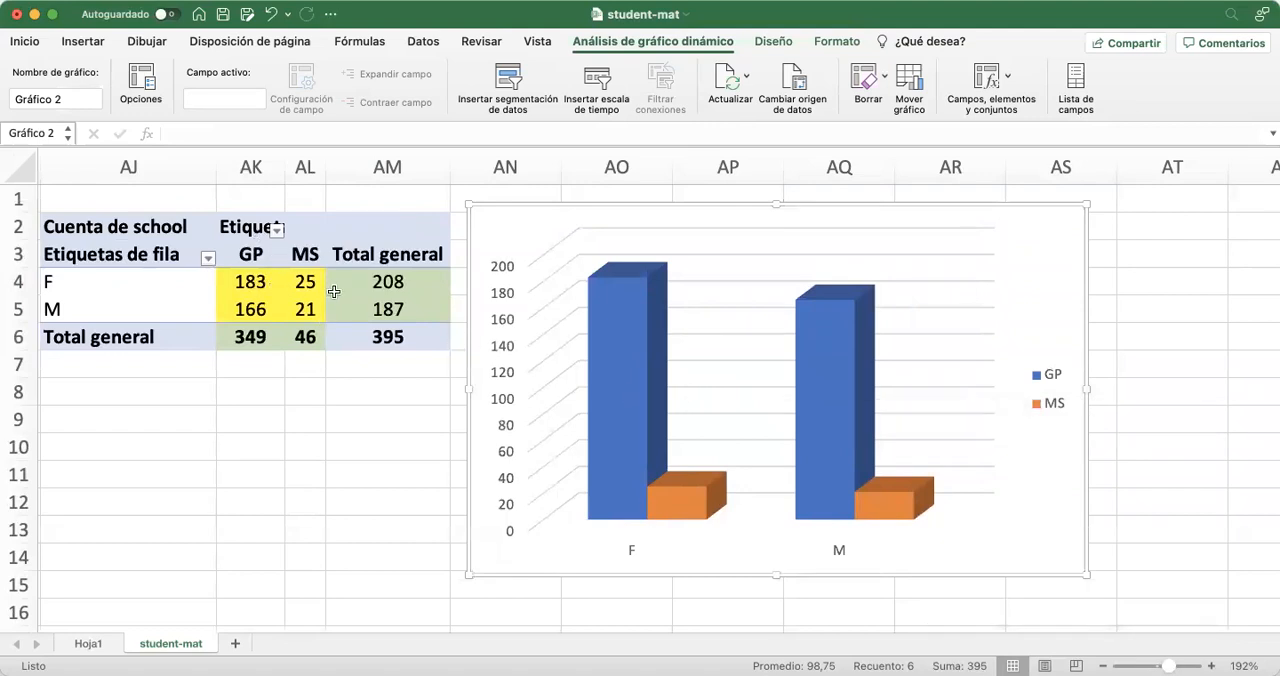
# Apply the dark-background chart style with boxed data labels to the pivot chart
pyautogui.click(621, 338)
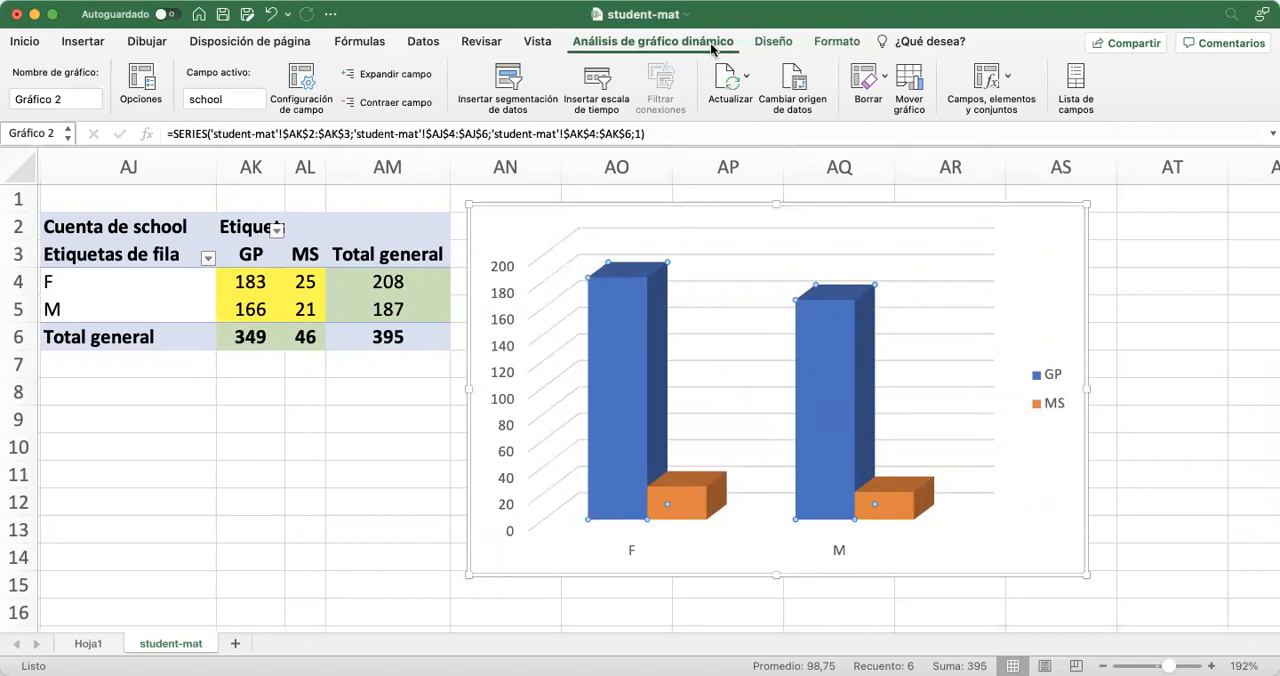
pyautogui.click(773, 43)
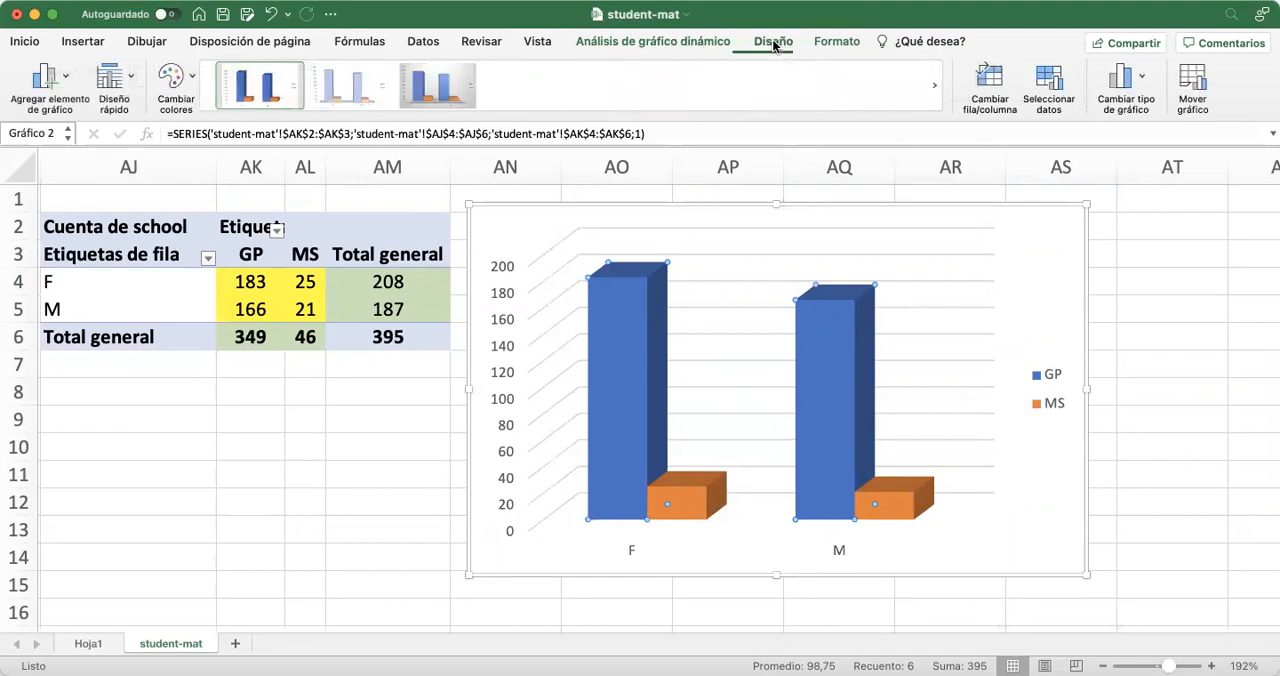
pyautogui.click(690, 104)
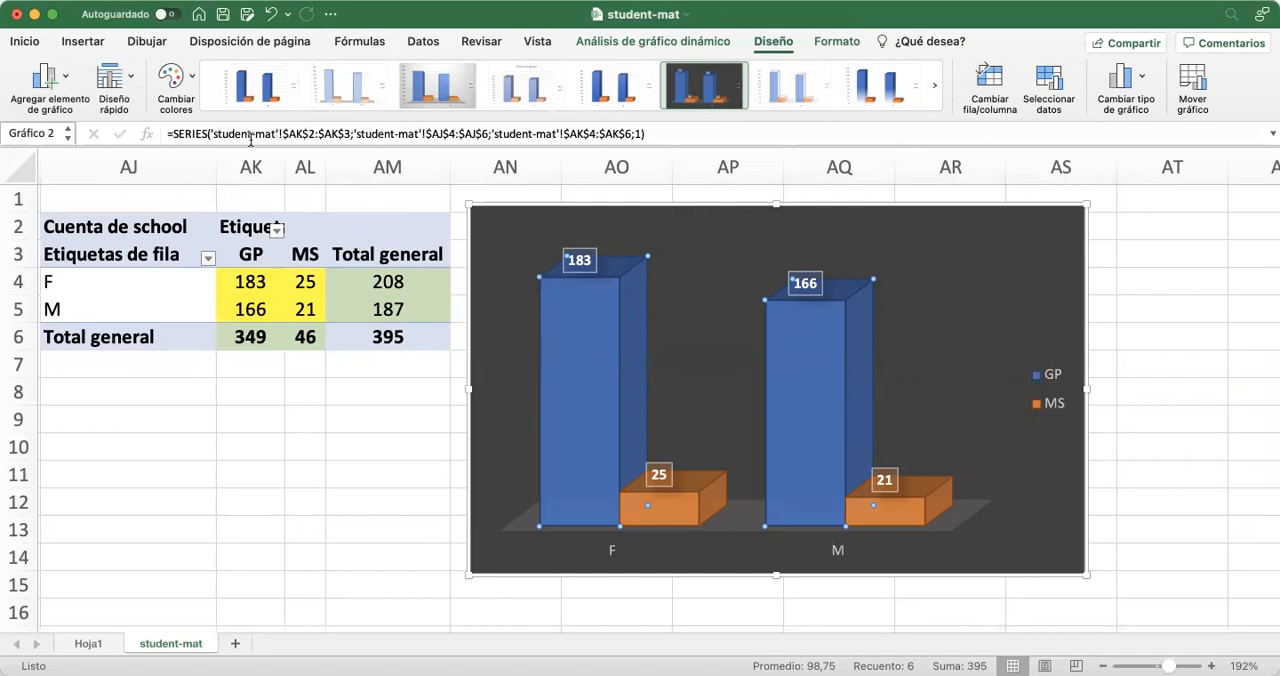
# Apply the quick layout with a chart title, a vertical axis title and a data table with legend keys
pyautogui.click(109, 82)
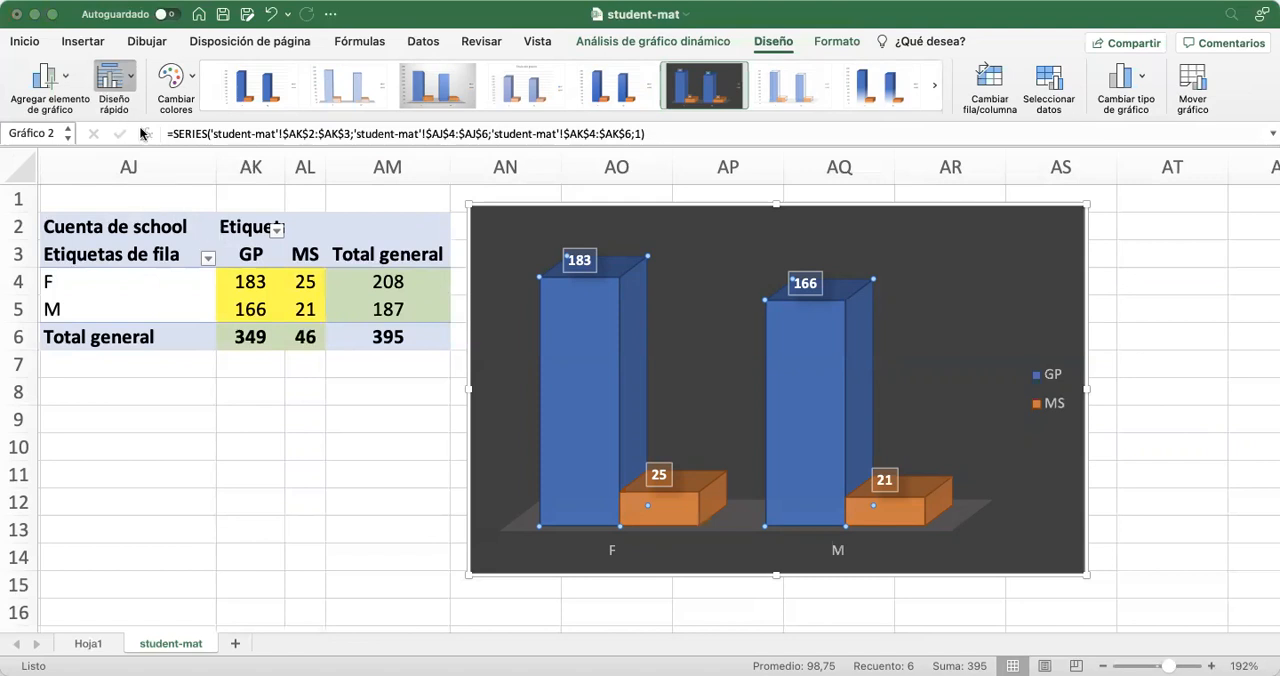
pyautogui.click(120, 72)
pyautogui.click(113, 72)
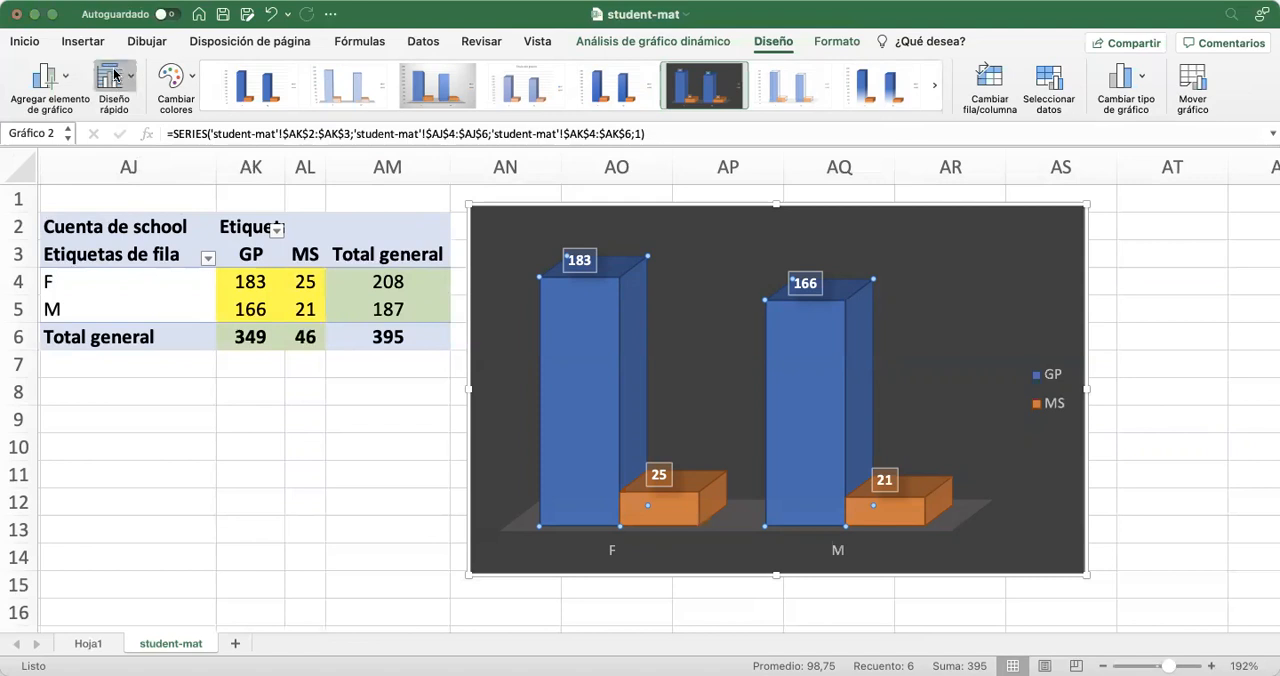
pyautogui.click(224, 249)
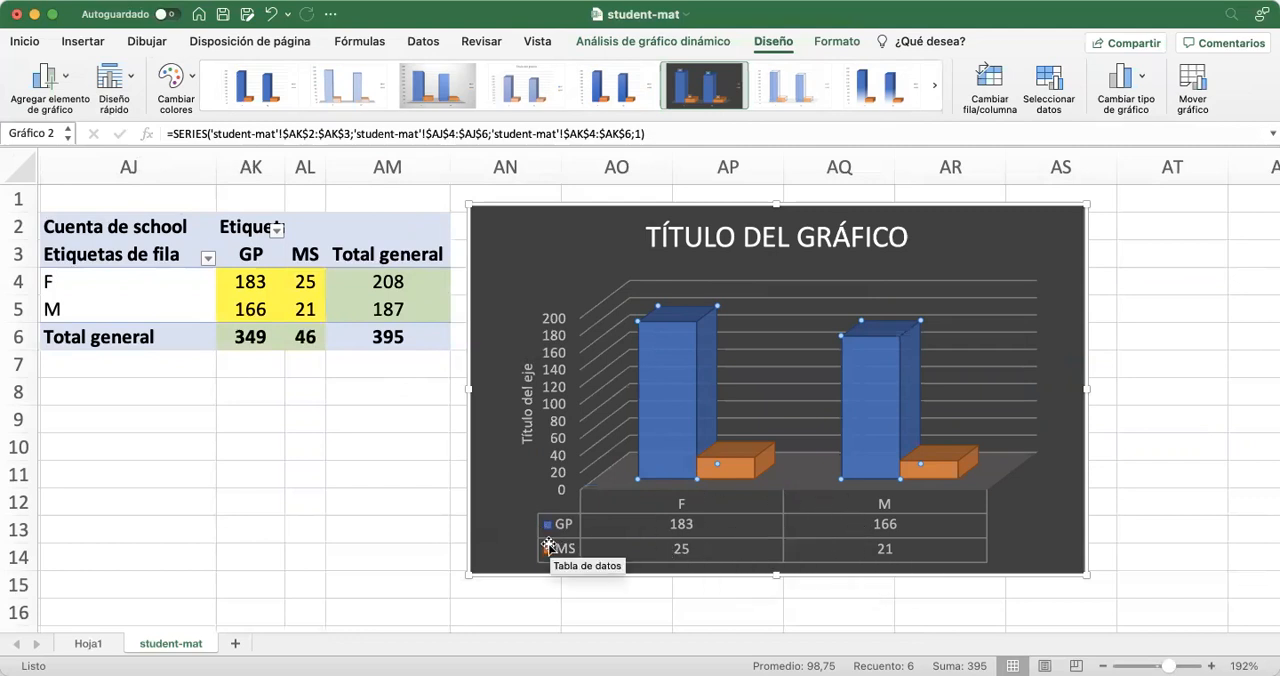
# Set the chart title to "COLEGIO VS SEXO"
pyautogui.click(776, 237)
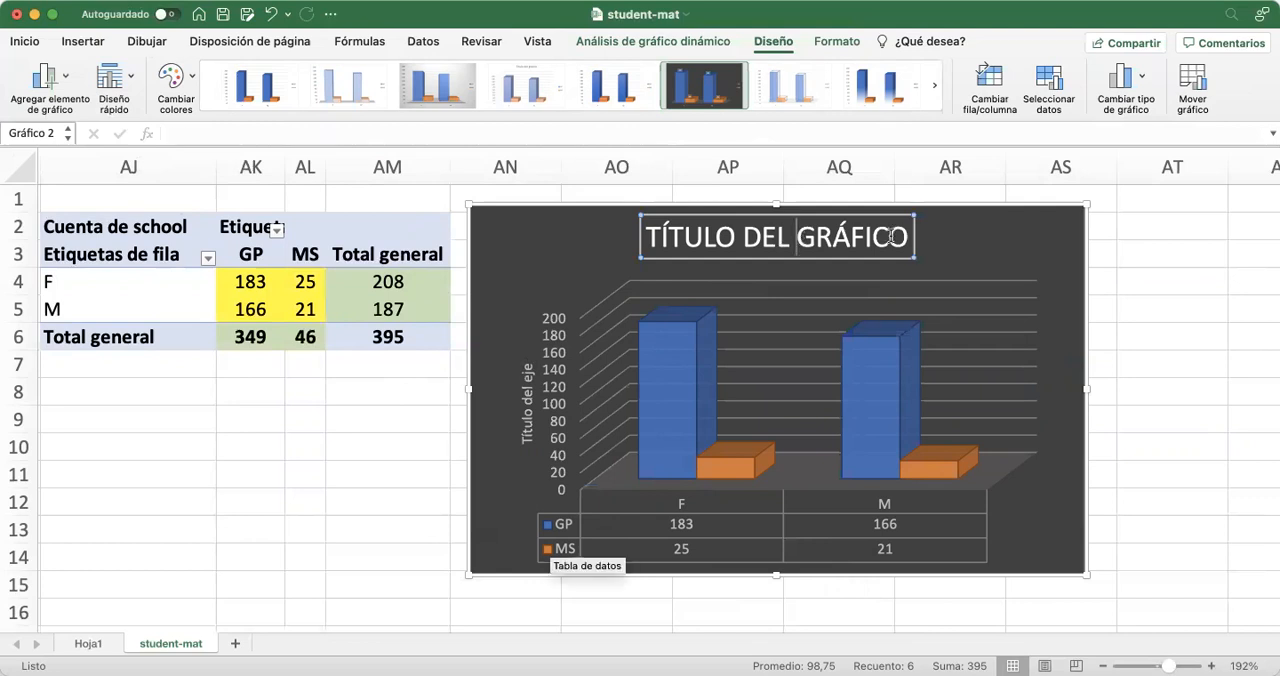
pyautogui.moveTo(907, 236); pyautogui.dragTo(674, 226)
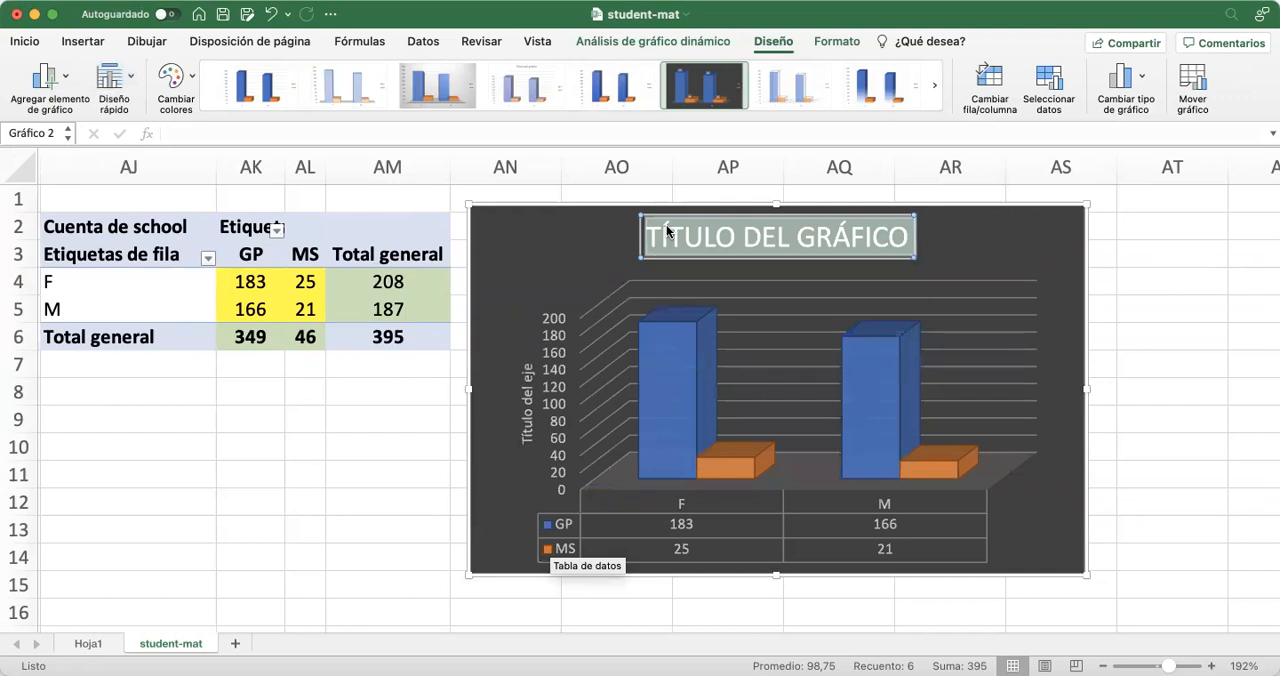
pyautogui.write('COLEGIO')
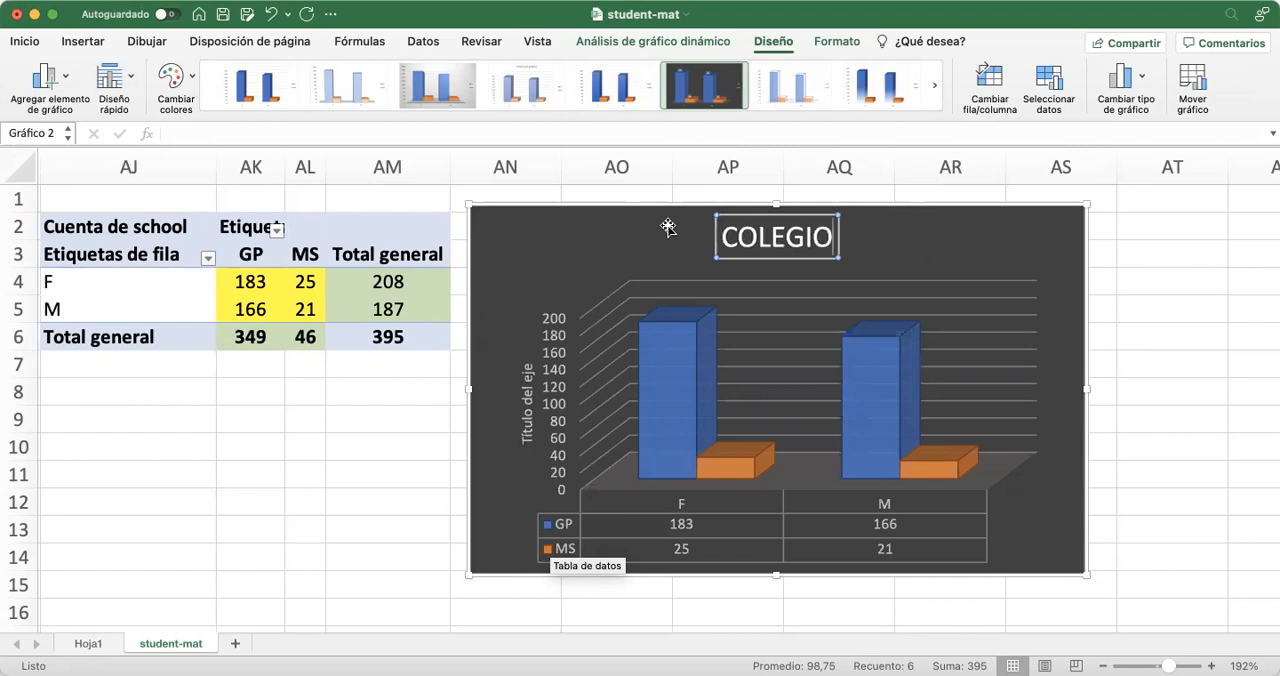
pyautogui.write(' VS')
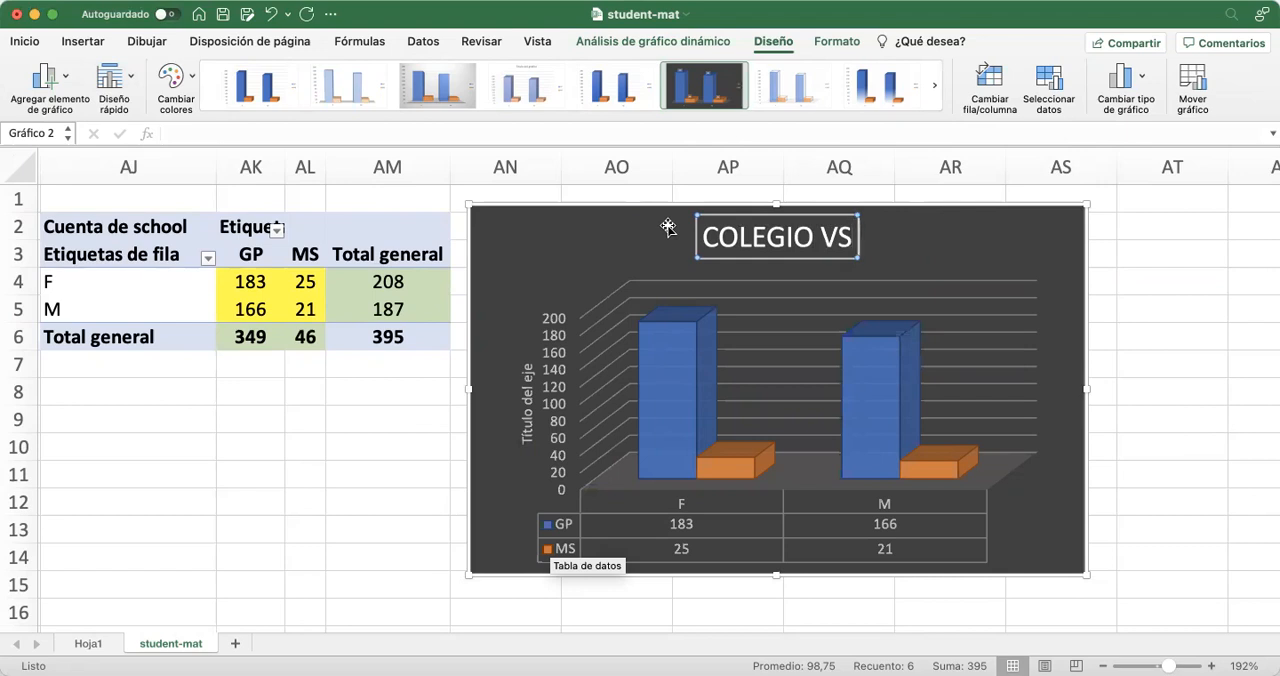
pyautogui.write('SEXO')
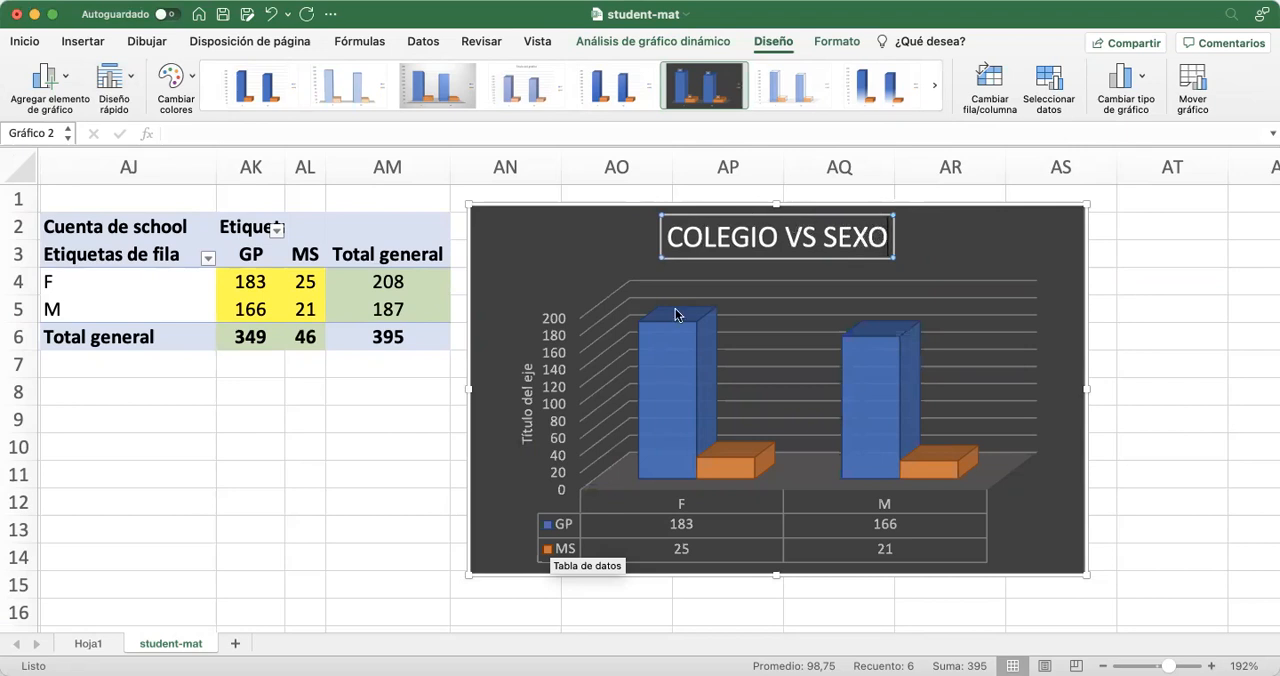
# Set the vertical axis title to "Frecuencia" and deselect the chart
pyautogui.click(527, 396)
pyautogui.click(514, 396)
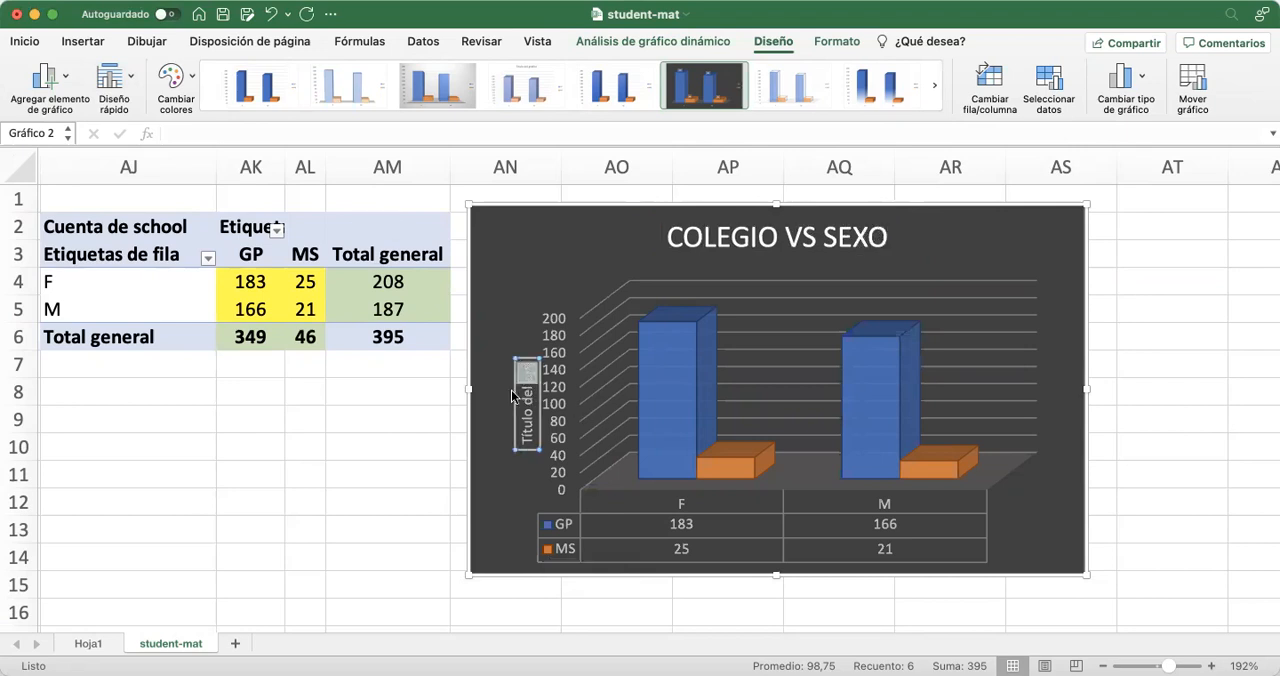
pyautogui.press('BackSpace')
pyautogui.press('BackSpace')
pyautogui.press('BackSpace')
pyautogui.press('BackSpace')
pyautogui.press('BackSpace')
pyautogui.press('BackSpace')
pyautogui.press('BackSpace')
pyautogui.press('BackSpace')
pyautogui.press('BackSpace')
pyautogui.press('BackSpace')
pyautogui.press('BackSpace')
pyautogui.press('BackSpace')
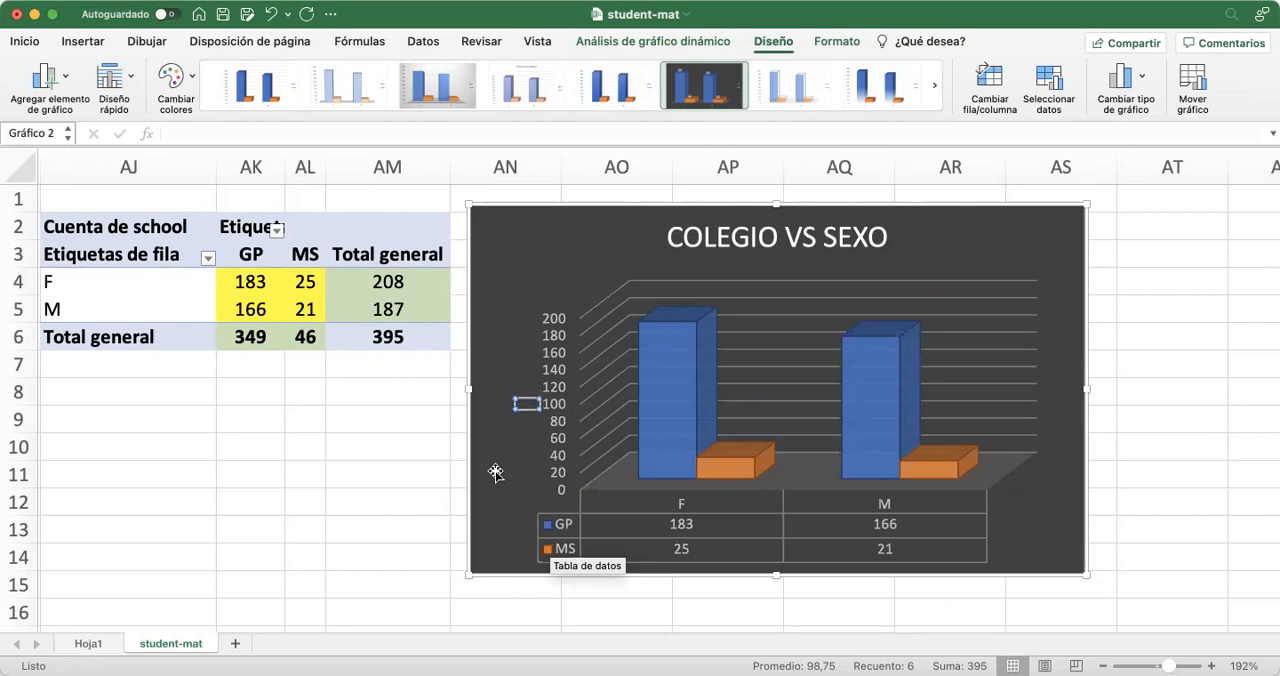
pyautogui.write('Frecuencia')
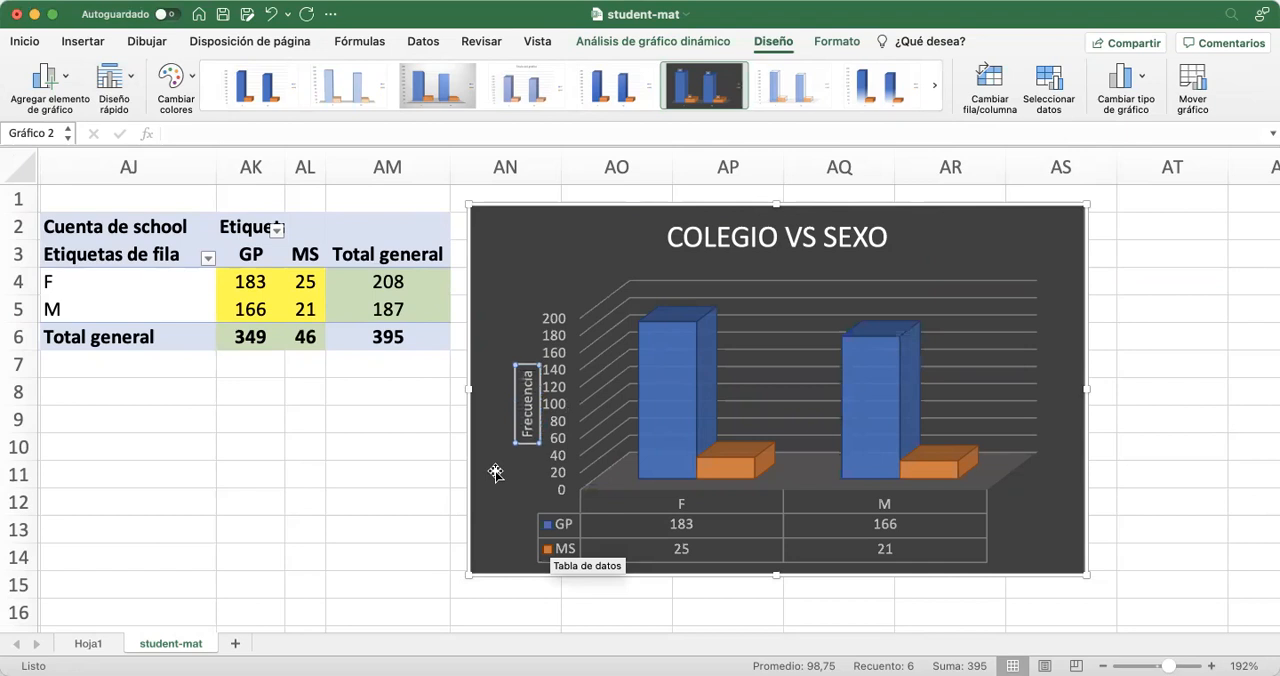
pyautogui.click(381, 427)
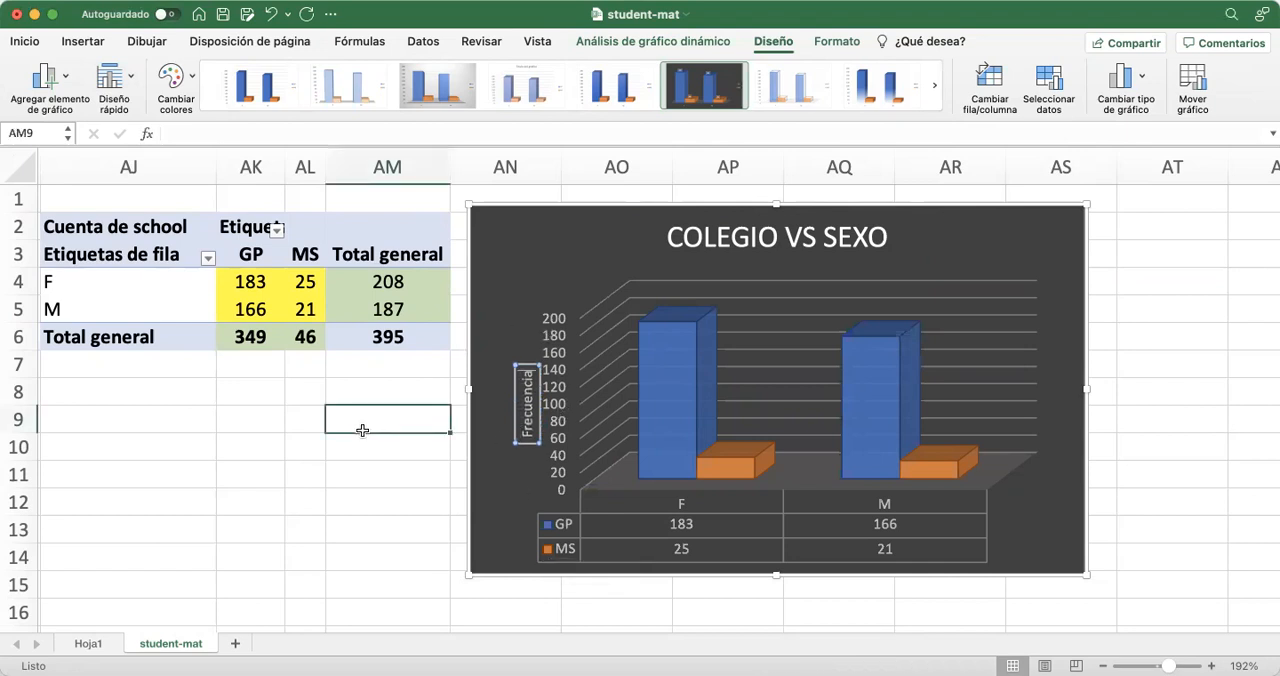
pyautogui.click(211, 450)
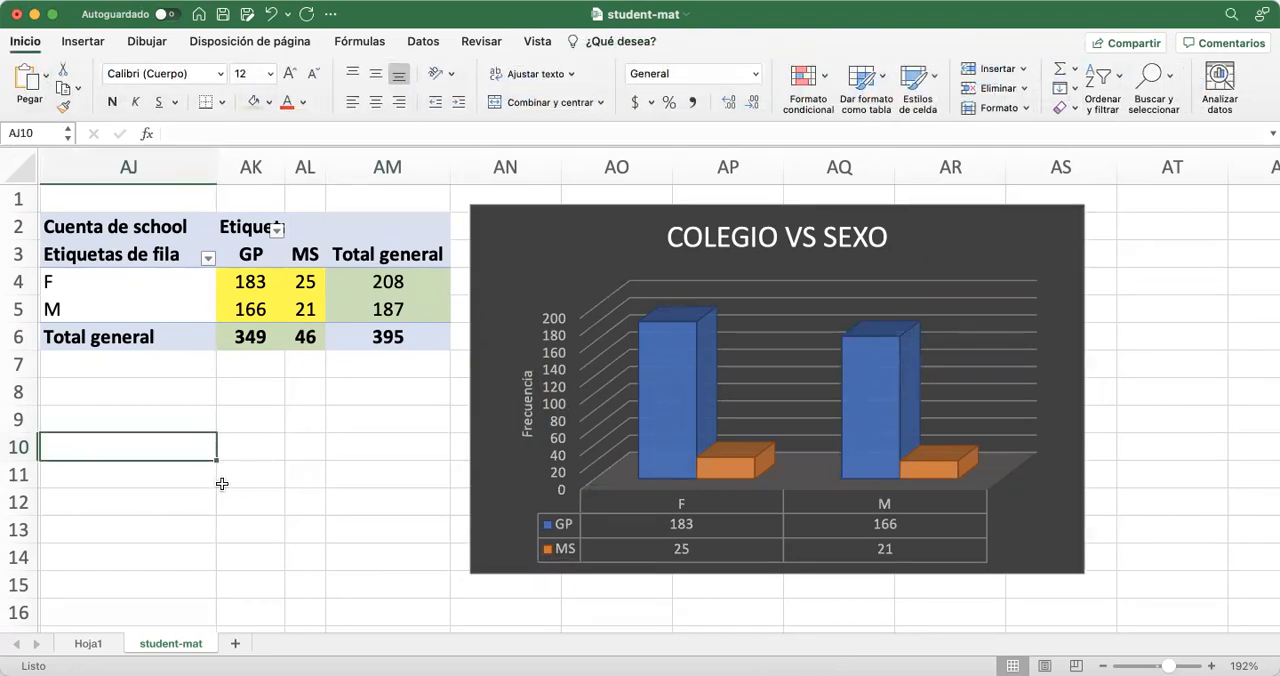
# Examine the school and age columns in the source data
pyautogui.scroll(-3, 221, 503)
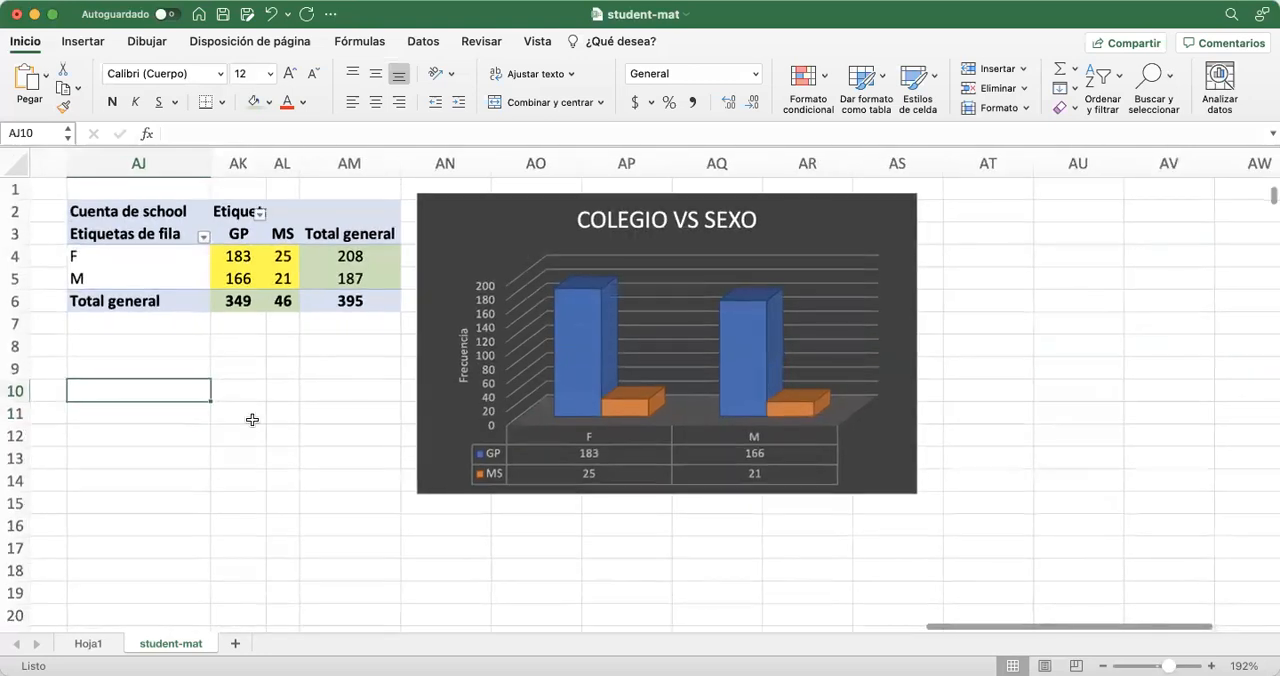
pyautogui.hscroll(-1, 218, 317)
pyautogui.hscroll(-4, 298, 325)
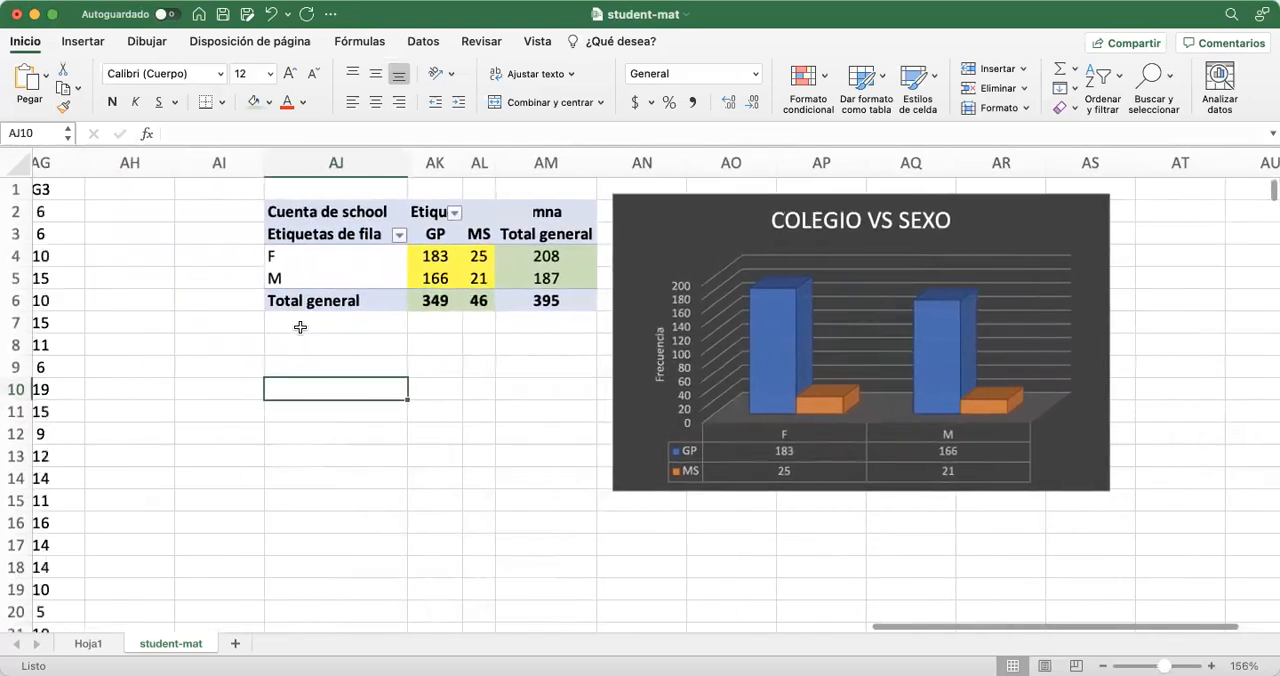
pyautogui.hscroll(-14, 299, 326)
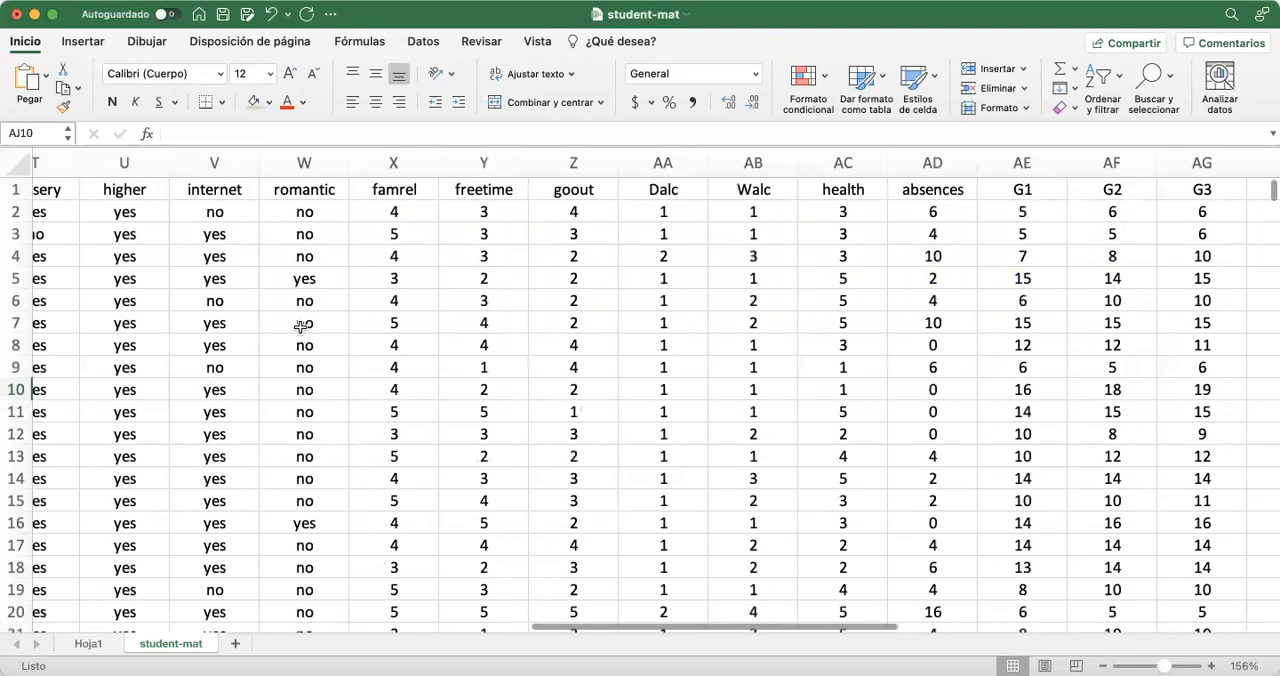
pyautogui.hscroll(-14, 300, 326)
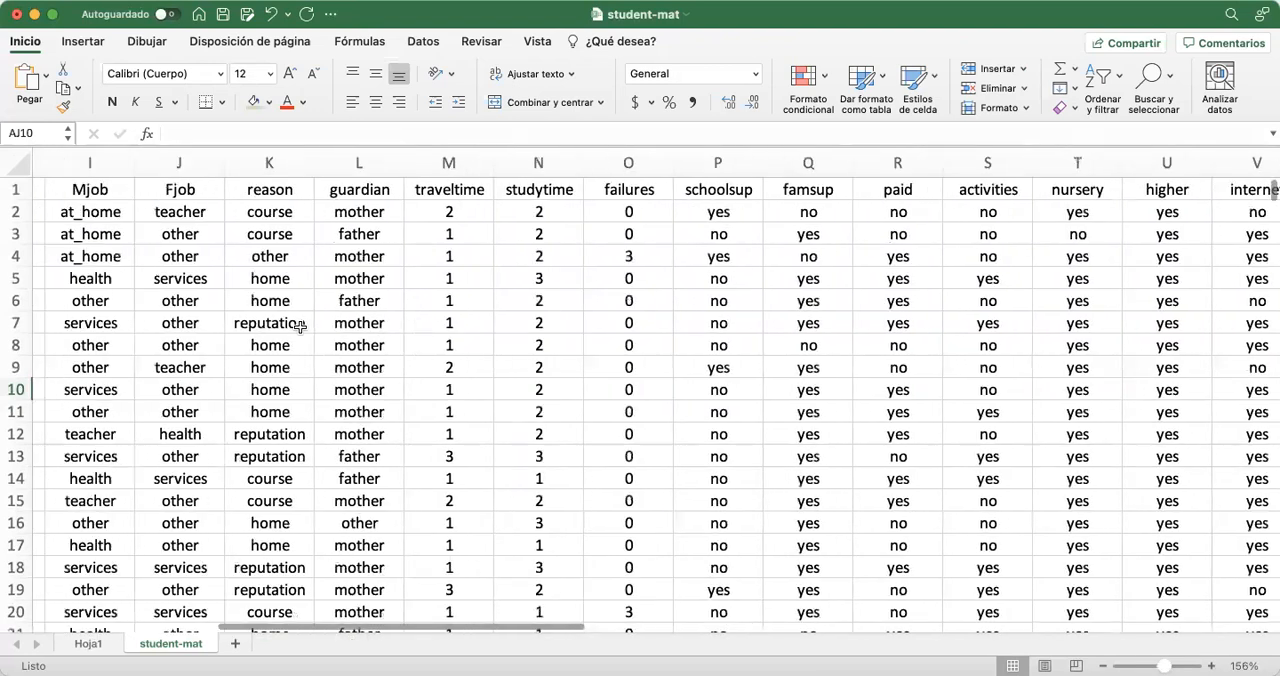
pyautogui.hscroll(-2, 300, 326)
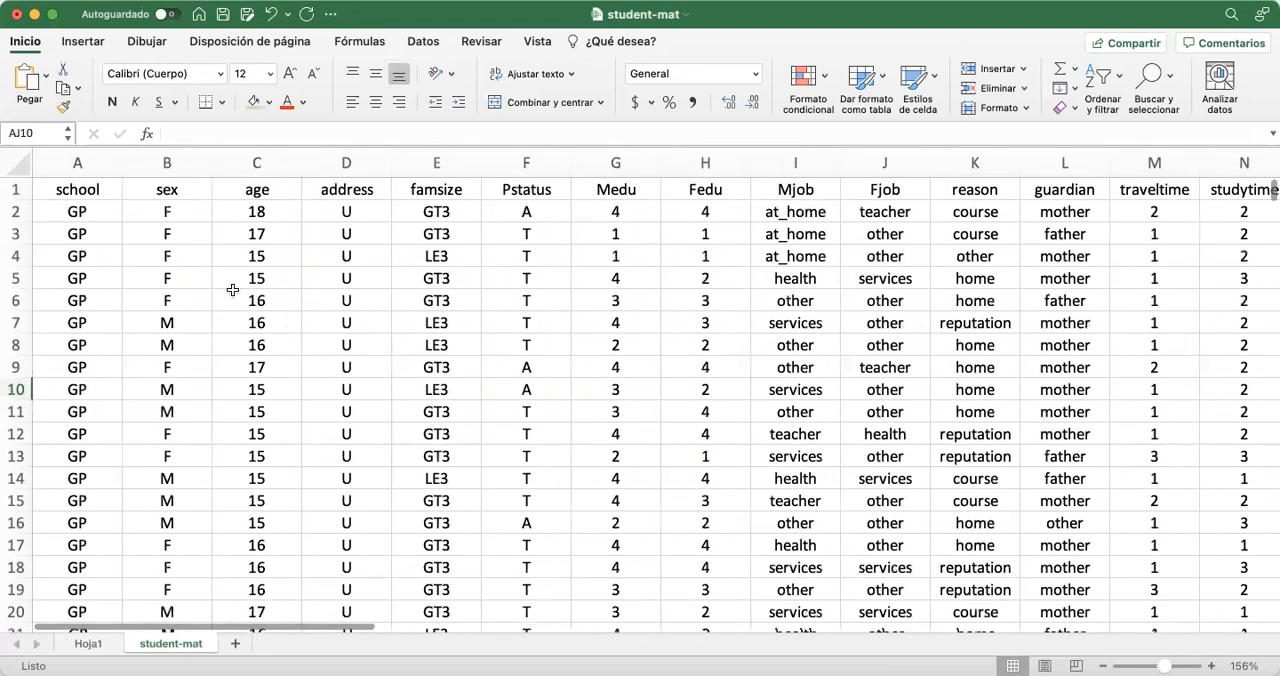
pyautogui.click(78, 163)
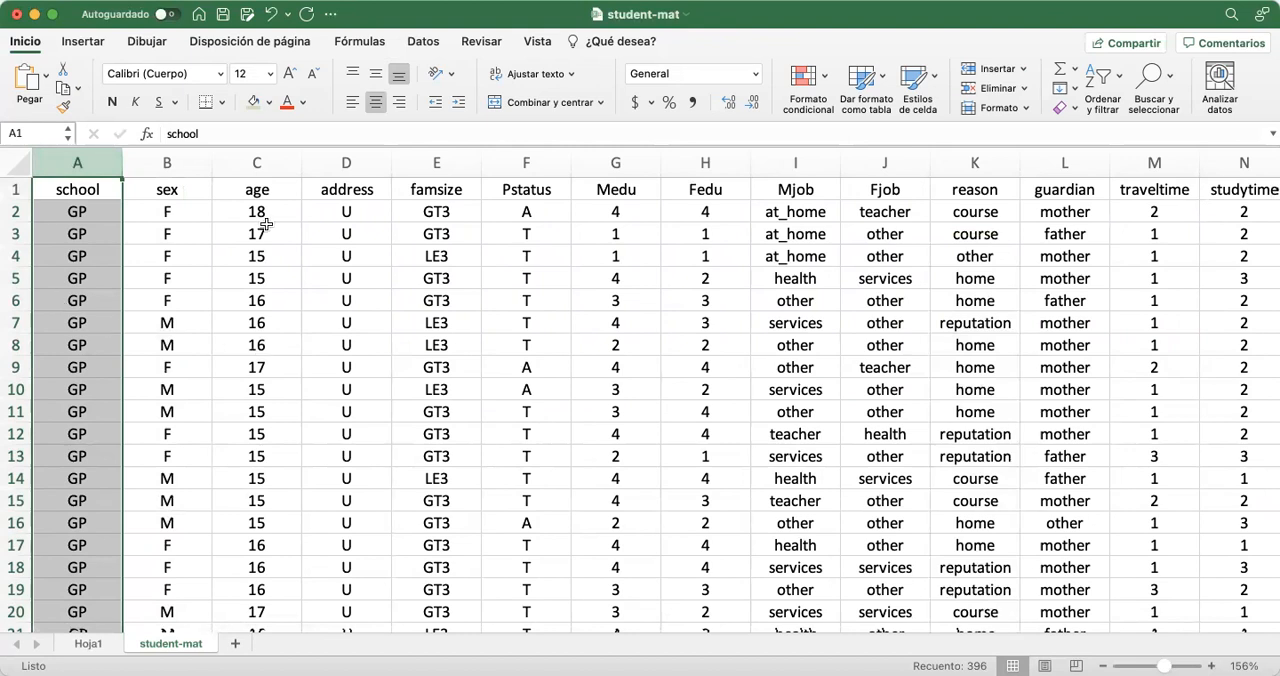
pyautogui.click(257, 164)
pyautogui.click(78, 163)
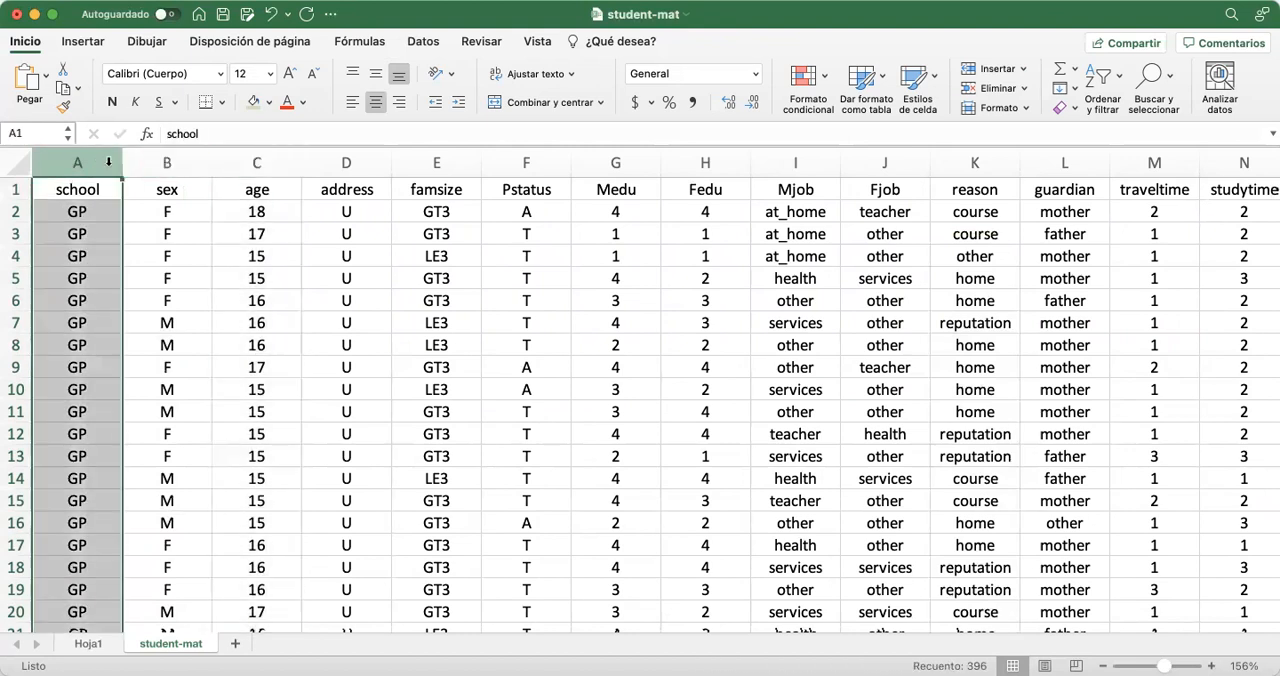
pyautogui.click(250, 164)
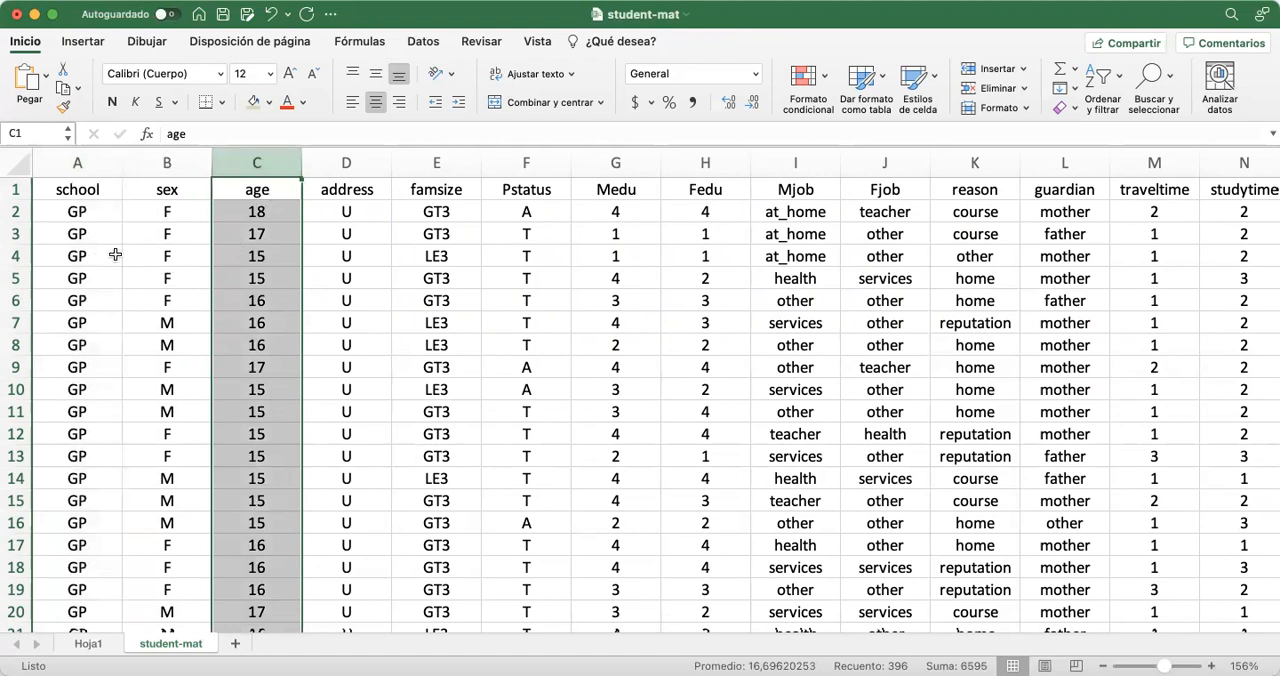
# Create a pivot table from the school, sex and age data in A1:C396, placed on the existing worksheet at AJ10
pyautogui.moveTo(75, 196); pyautogui.dragTo(251, 196)
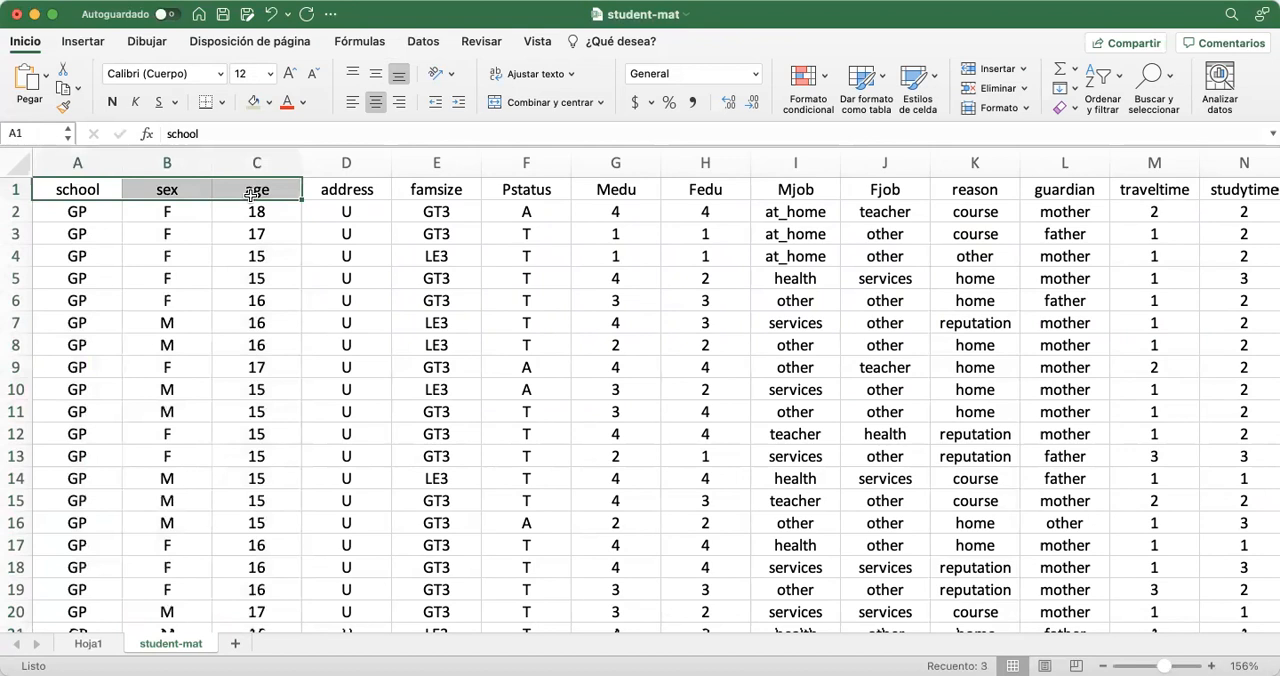
pyautogui.press('super+shift+Down')
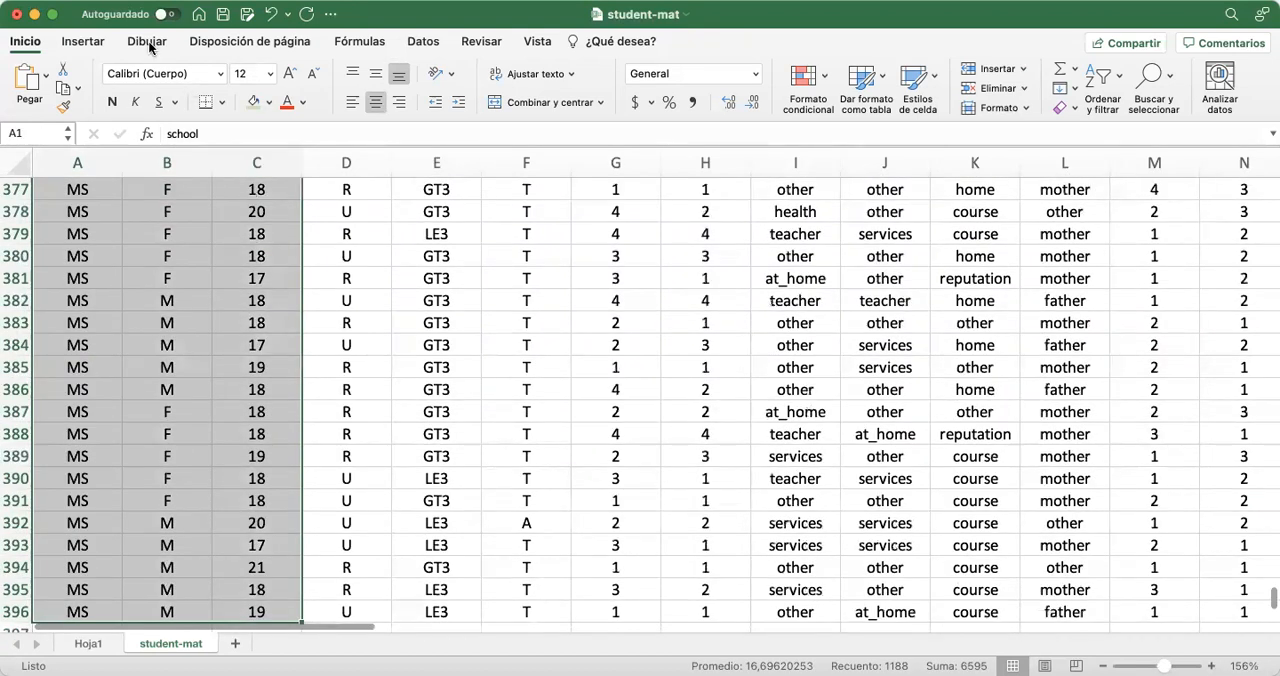
pyautogui.click(89, 42)
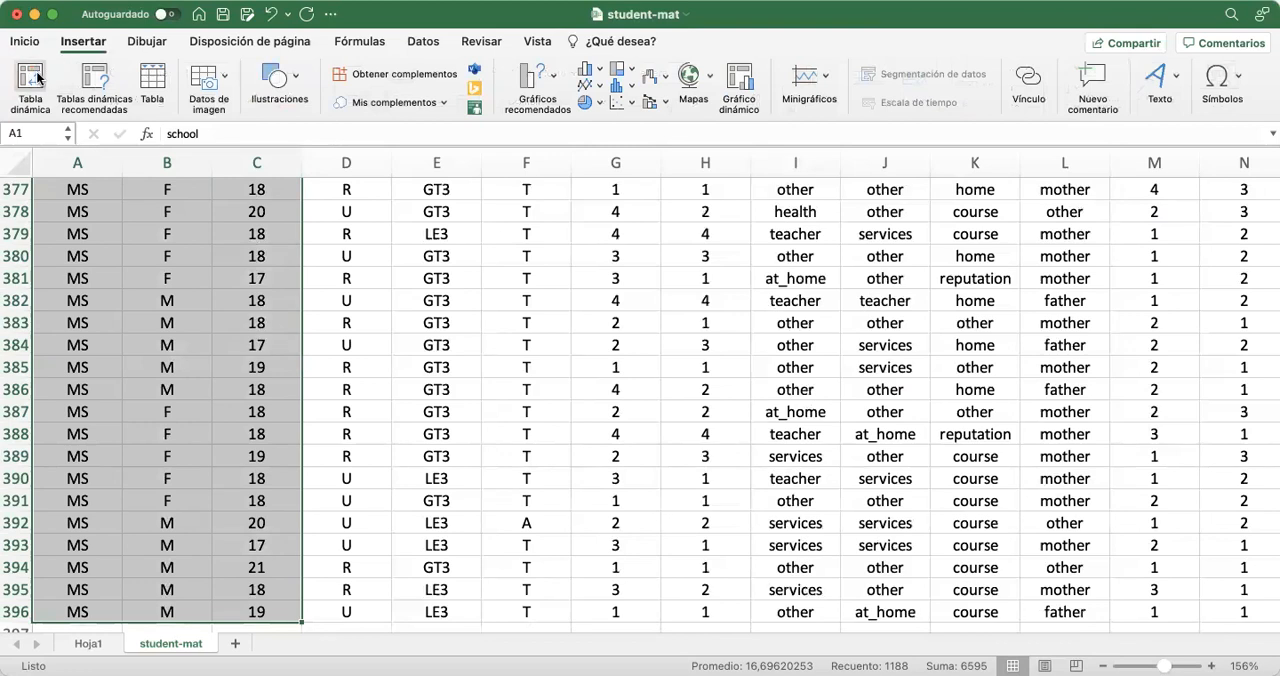
pyautogui.click(36, 76)
pyautogui.click(559, 299)
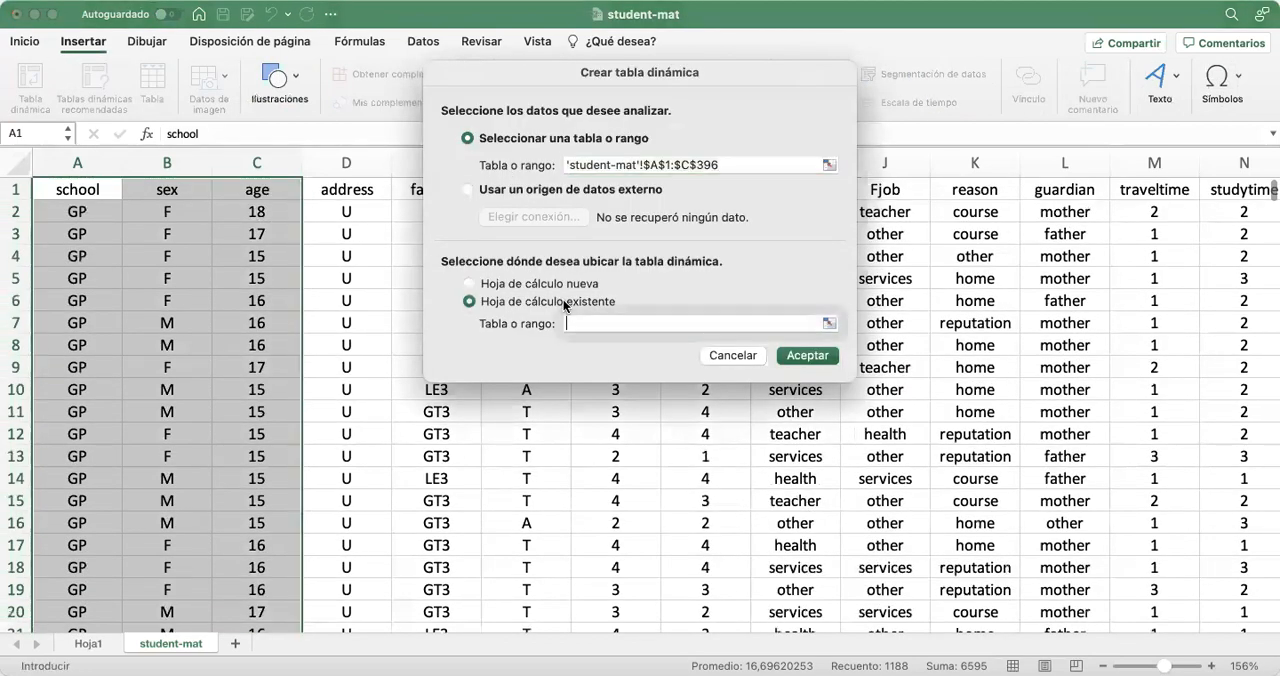
pyautogui.click(827, 322)
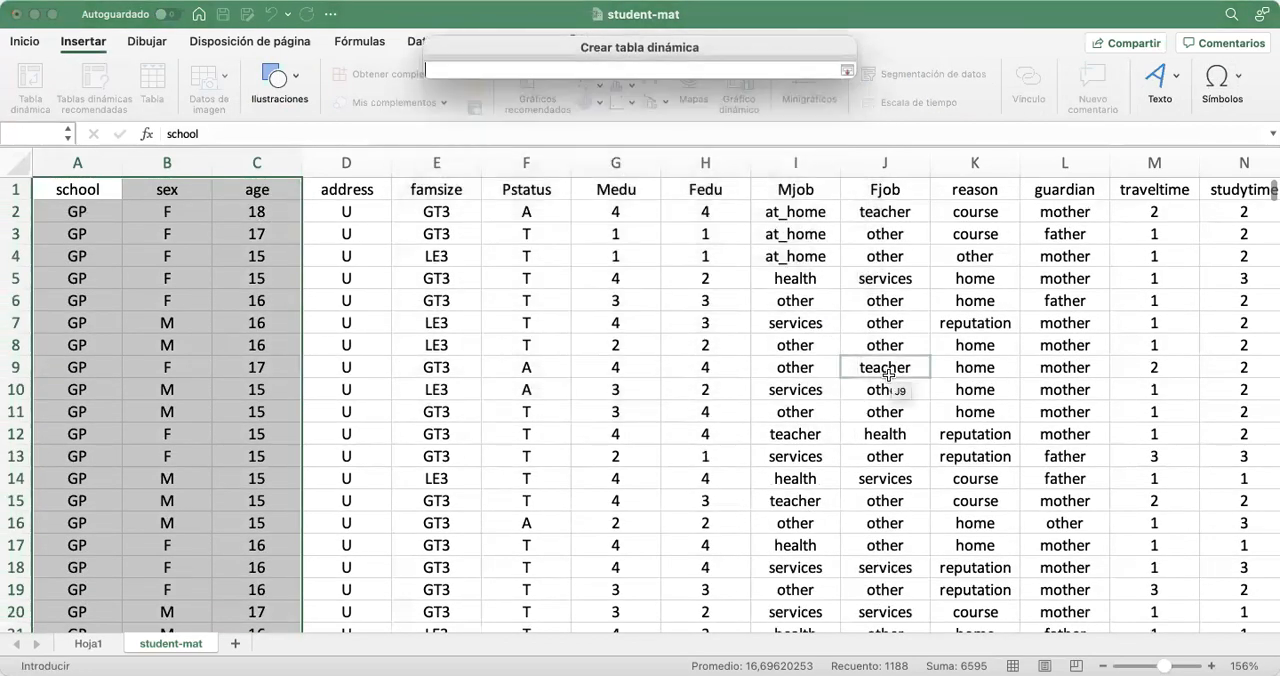
pyautogui.hscroll(10, 890, 370)
pyautogui.hscroll(8, 890, 374)
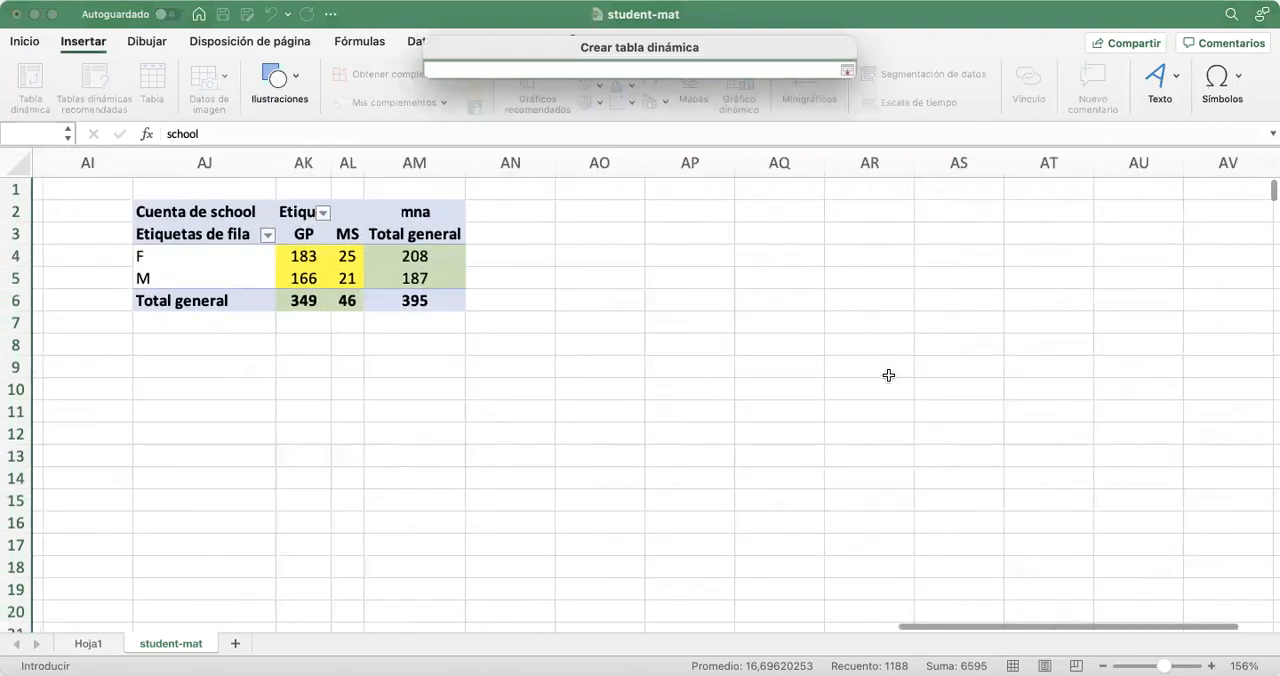
pyautogui.hscroll(-2, 302, 421)
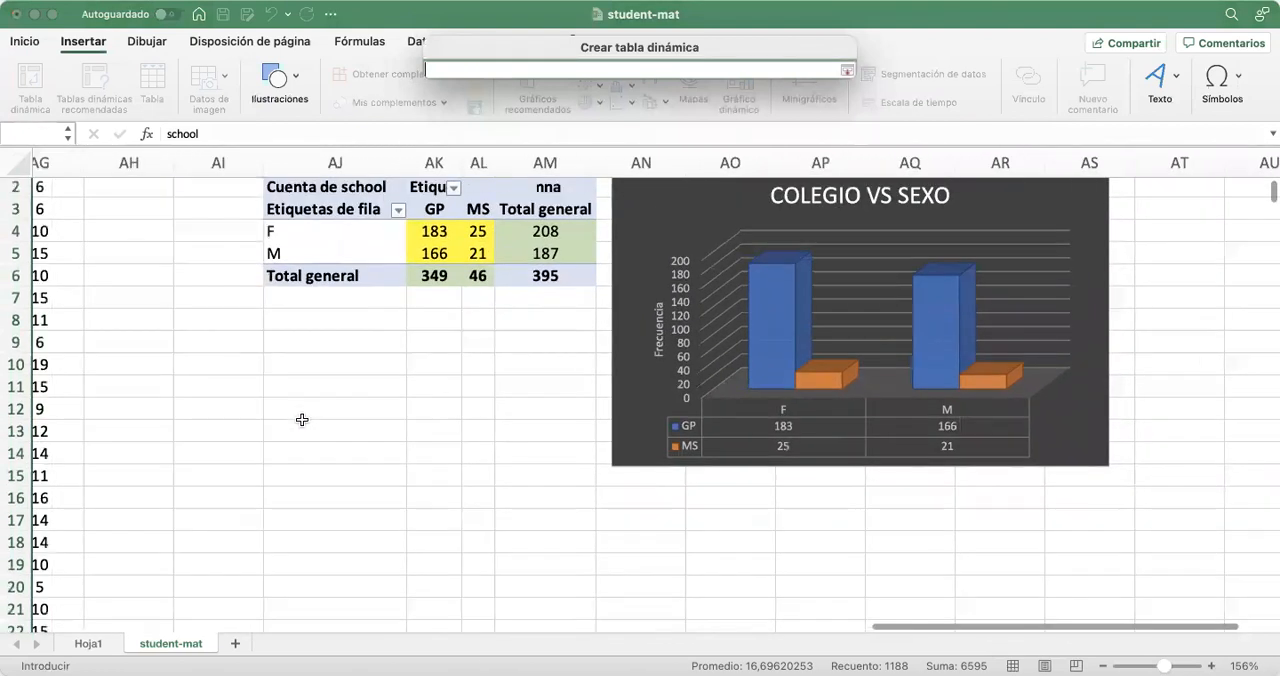
pyautogui.click(293, 360)
pyautogui.press('Return')
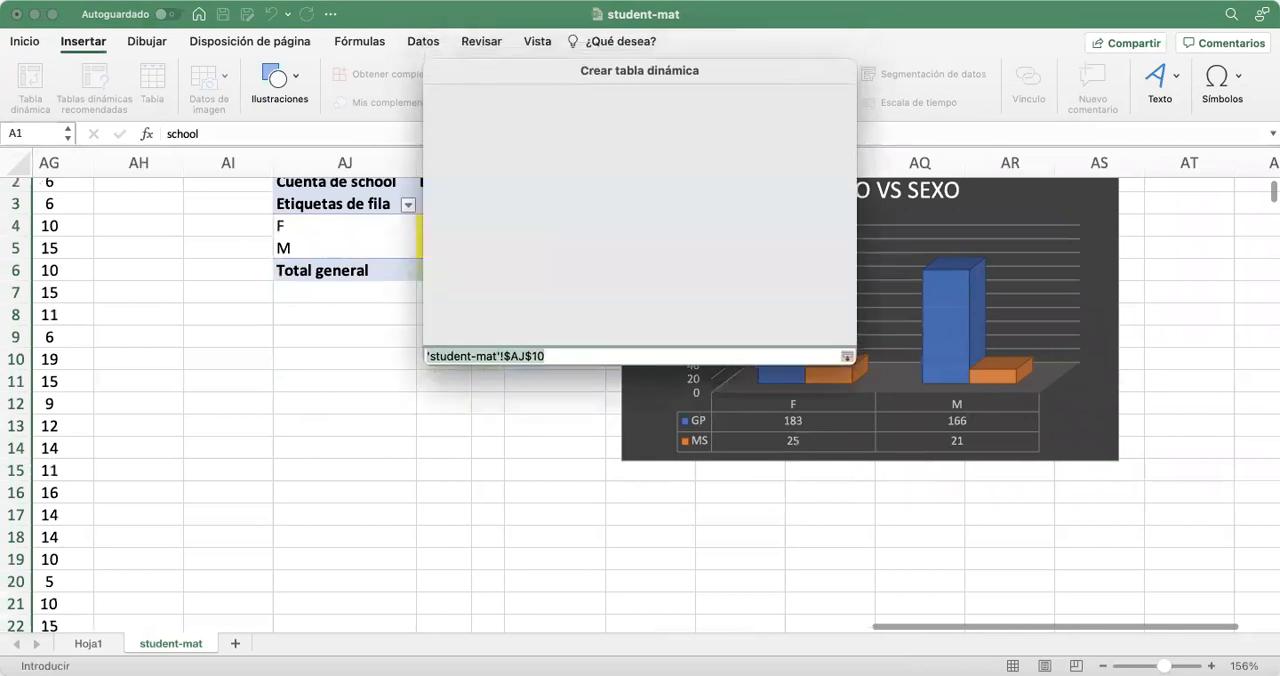
pyautogui.click(790, 355)
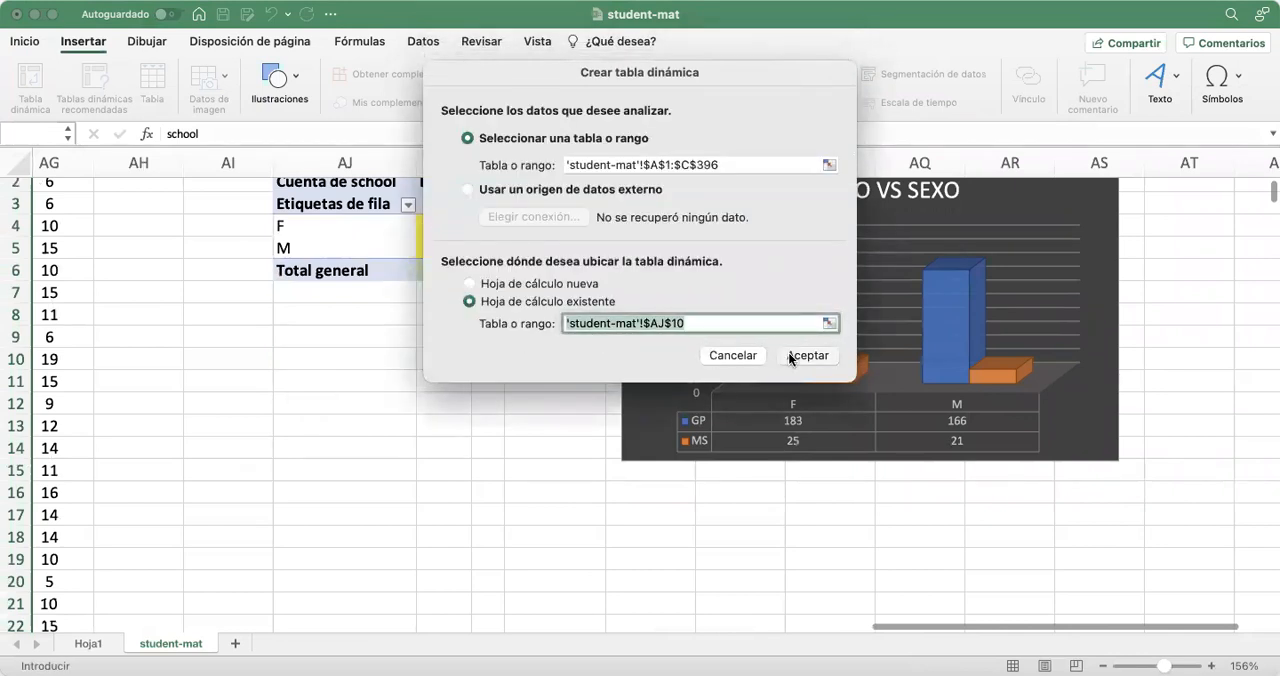
# Lay out the new pivot table with age as rows, sex as columns and the count of sex as values
pyautogui.hscroll(1, 520, 431)
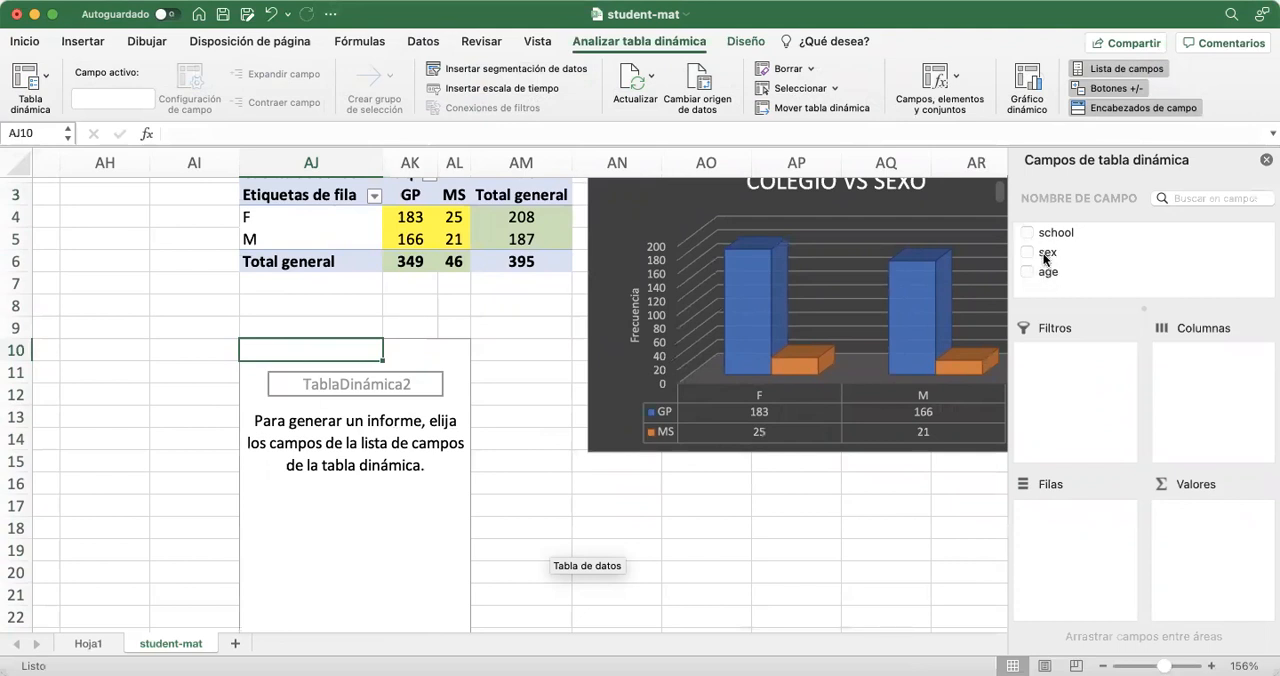
pyautogui.moveTo(1048, 272); pyautogui.dragTo(1078, 553)
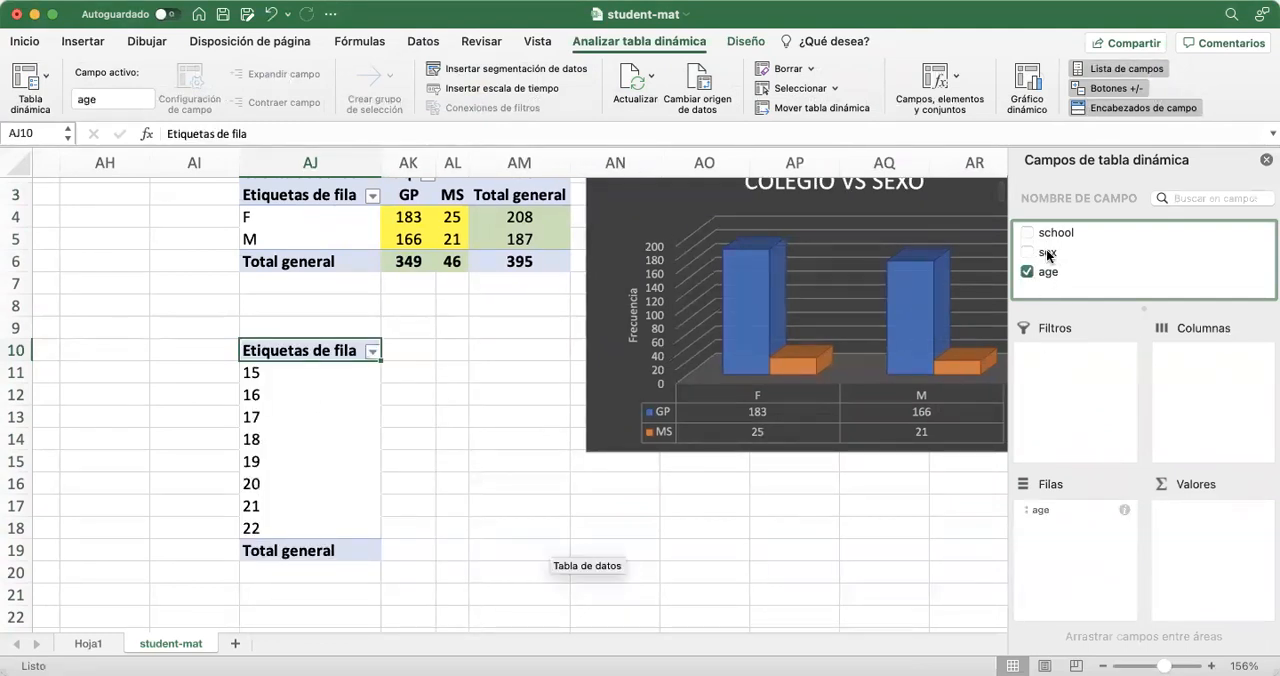
pyautogui.moveTo(1174, 287); pyautogui.dragTo(1214, 386)
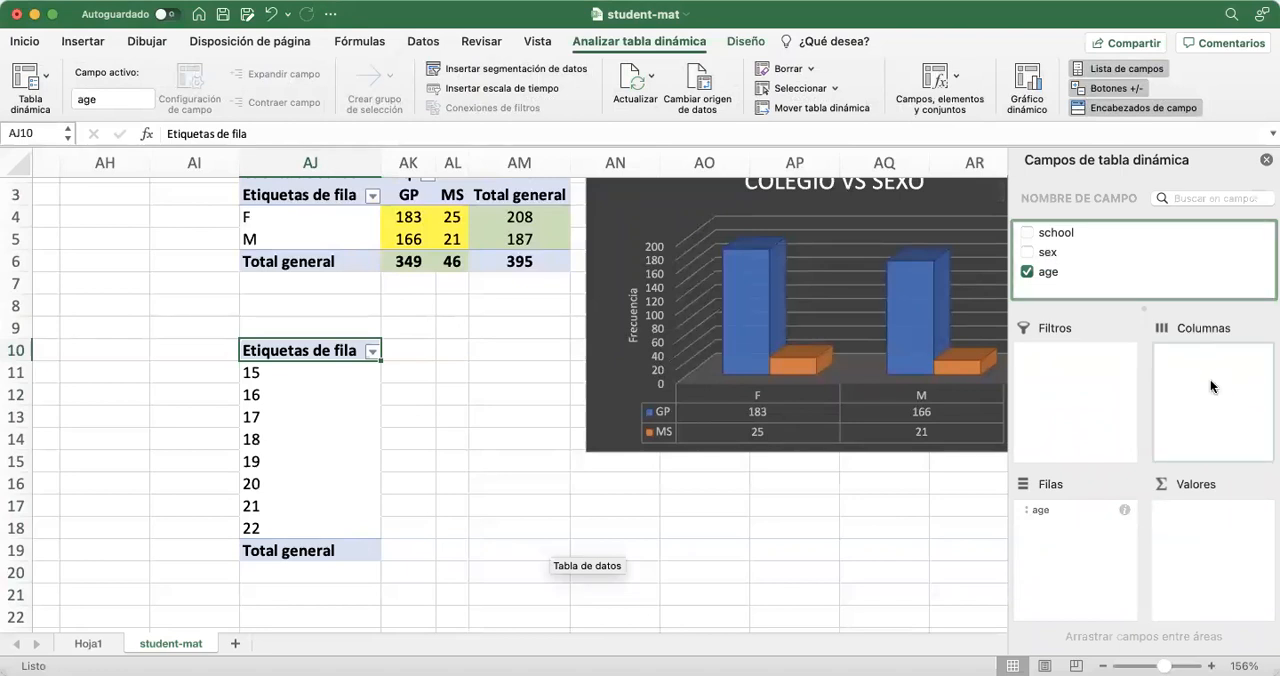
pyautogui.scroll(-1, 622, 479)
pyautogui.hscroll(-1, 622, 479)
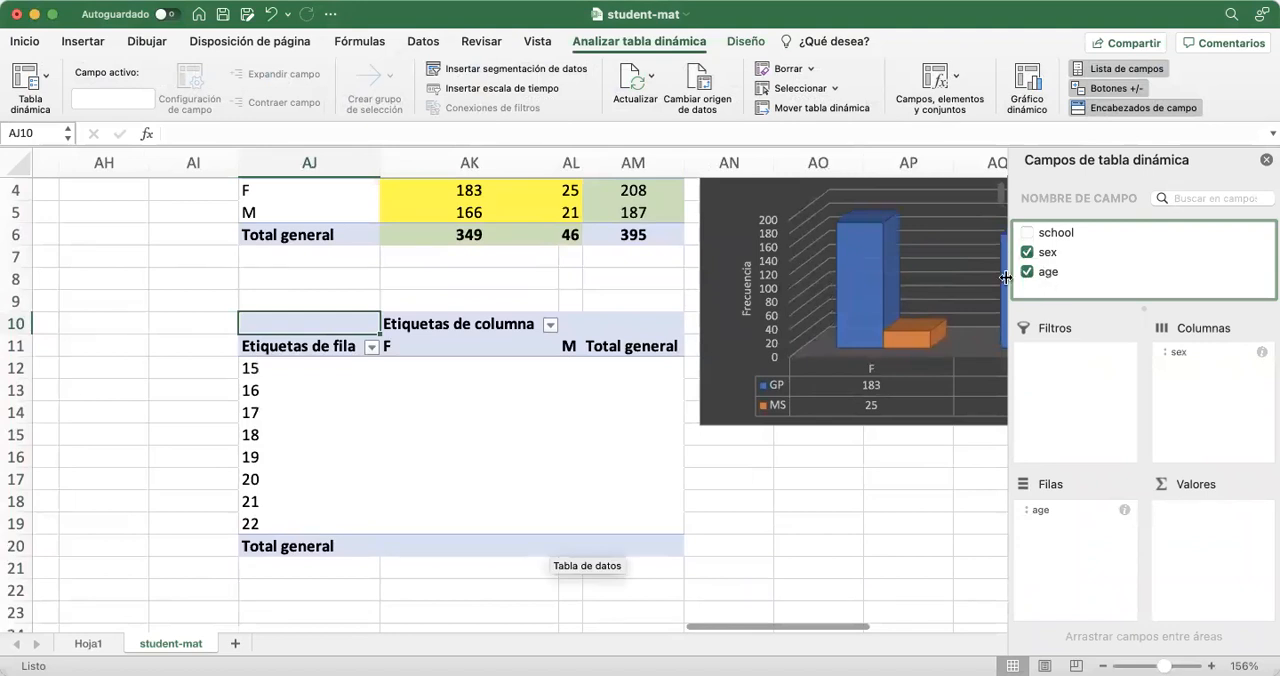
pyautogui.moveTo(1181, 259); pyautogui.dragTo(1208, 538)
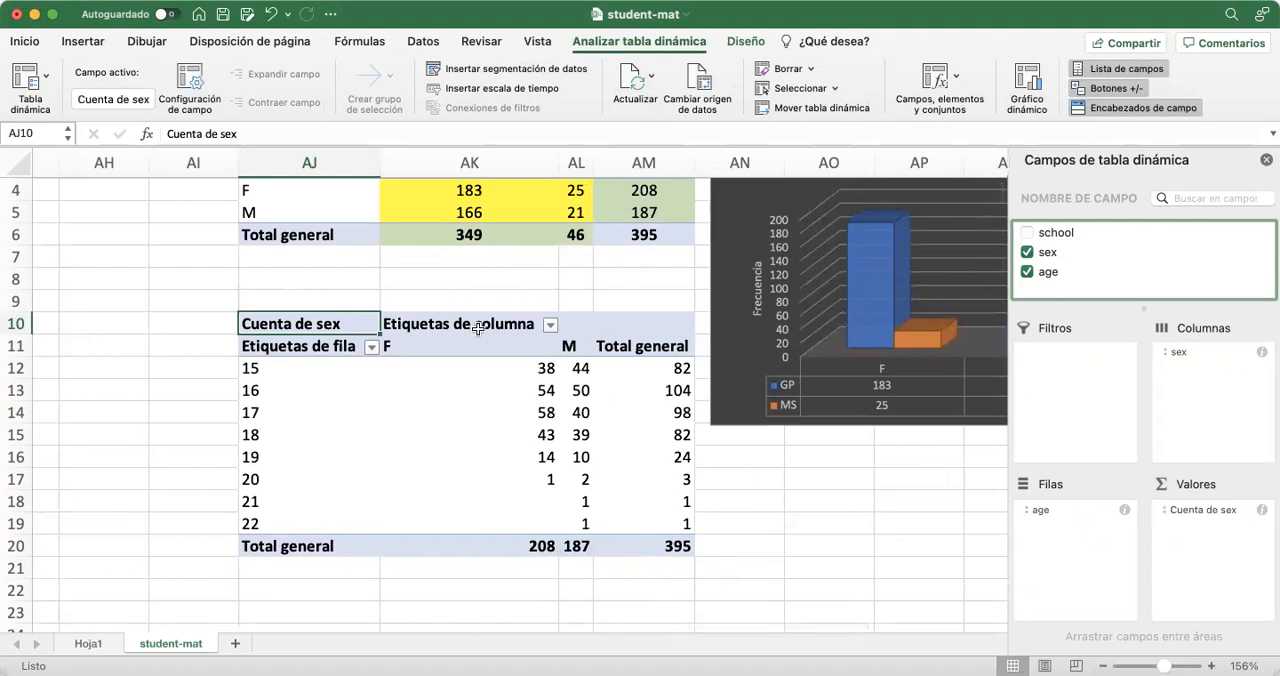
# Examine the counts by sex for each age and the list of age row labels in the new pivot table
pyautogui.scroll(-1, 443, 459)
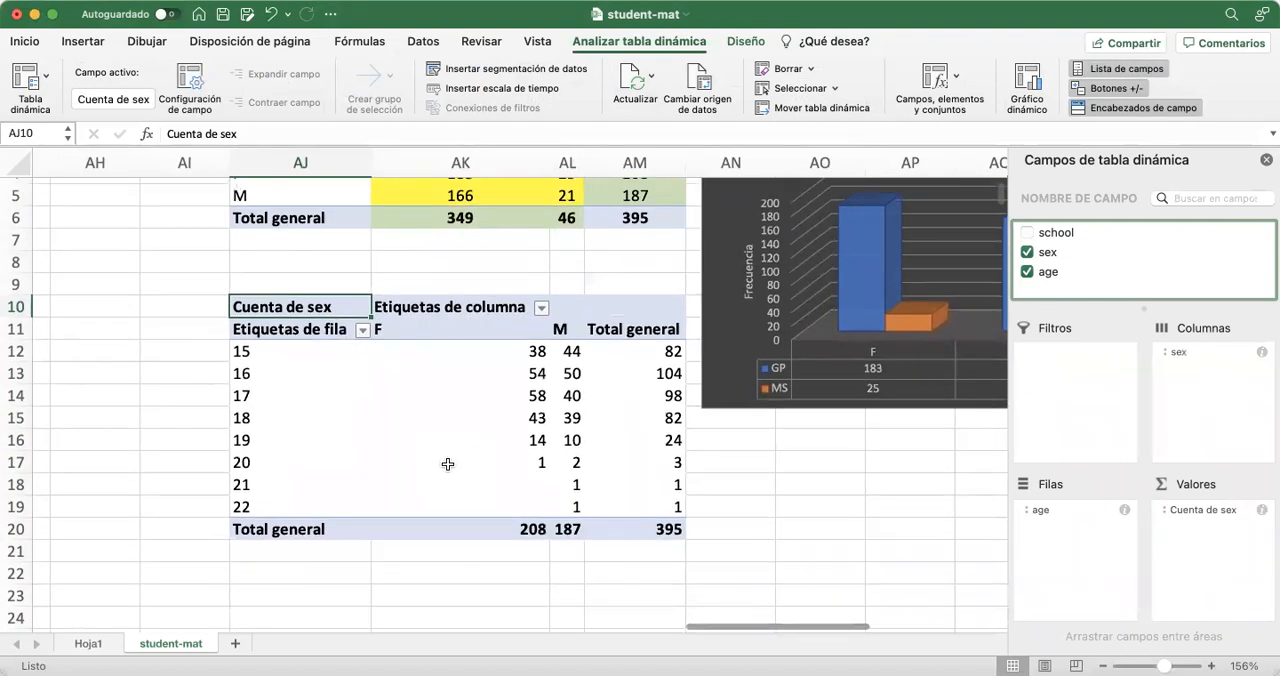
pyautogui.click(660, 354)
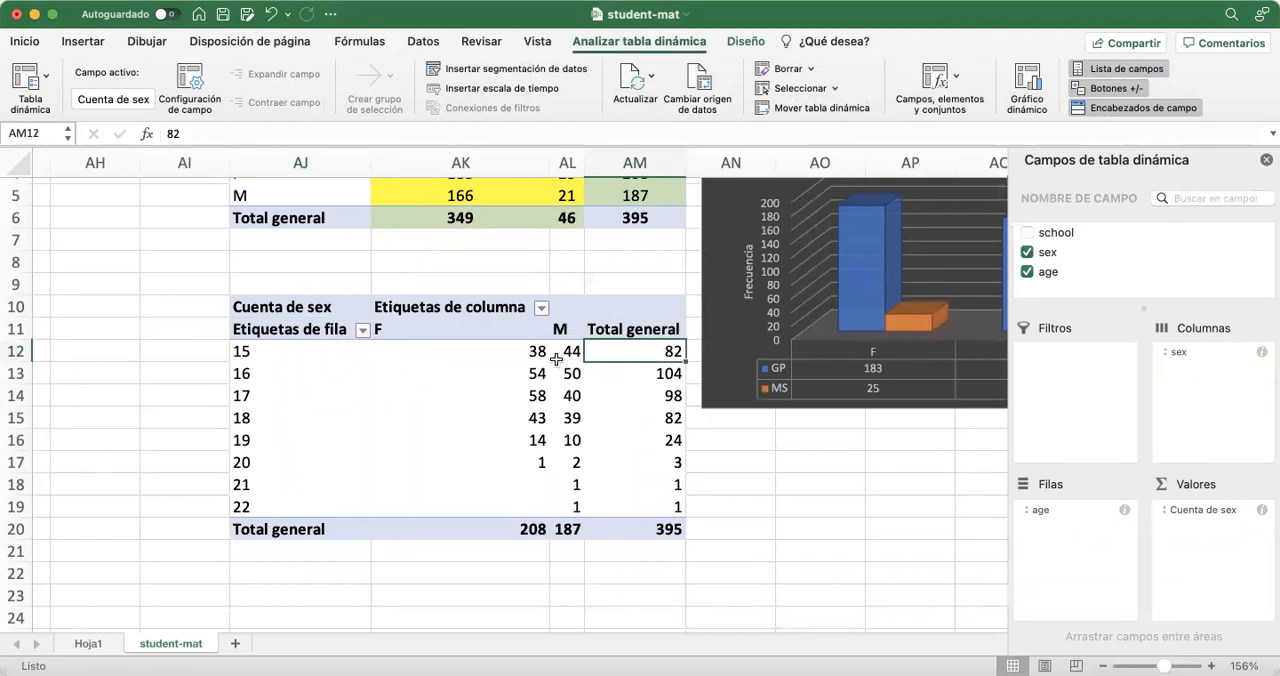
pyautogui.click(512, 354)
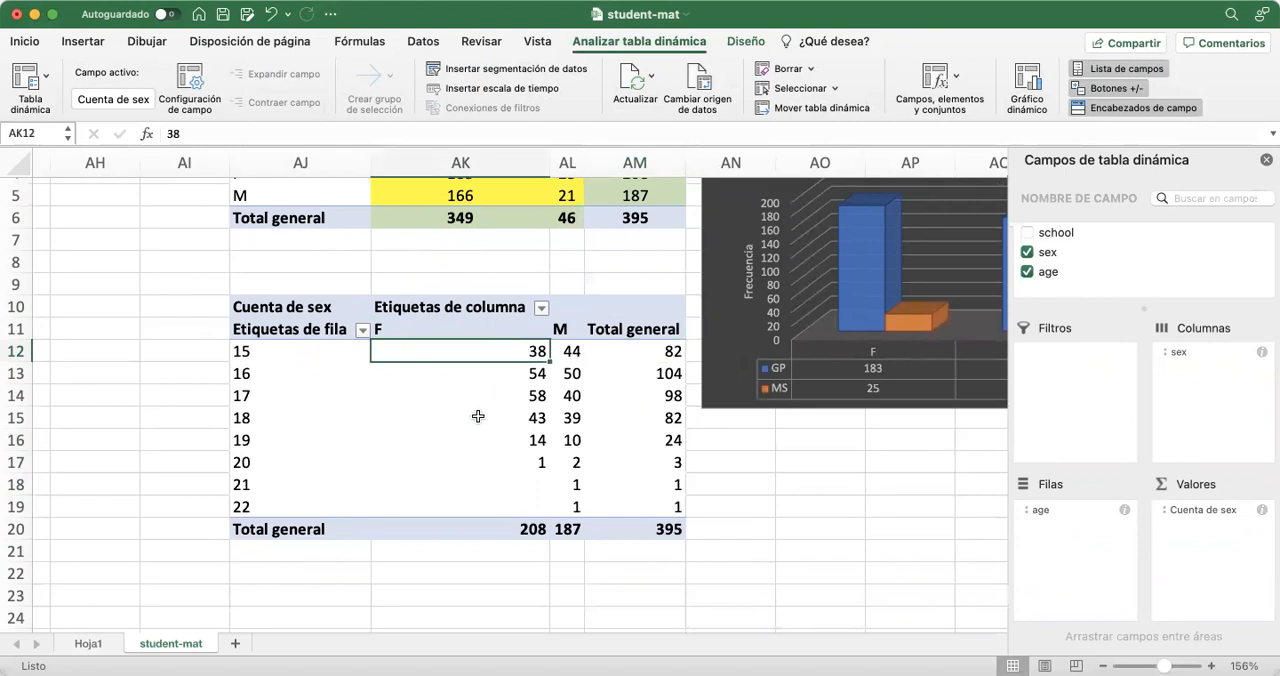
pyautogui.click(567, 350)
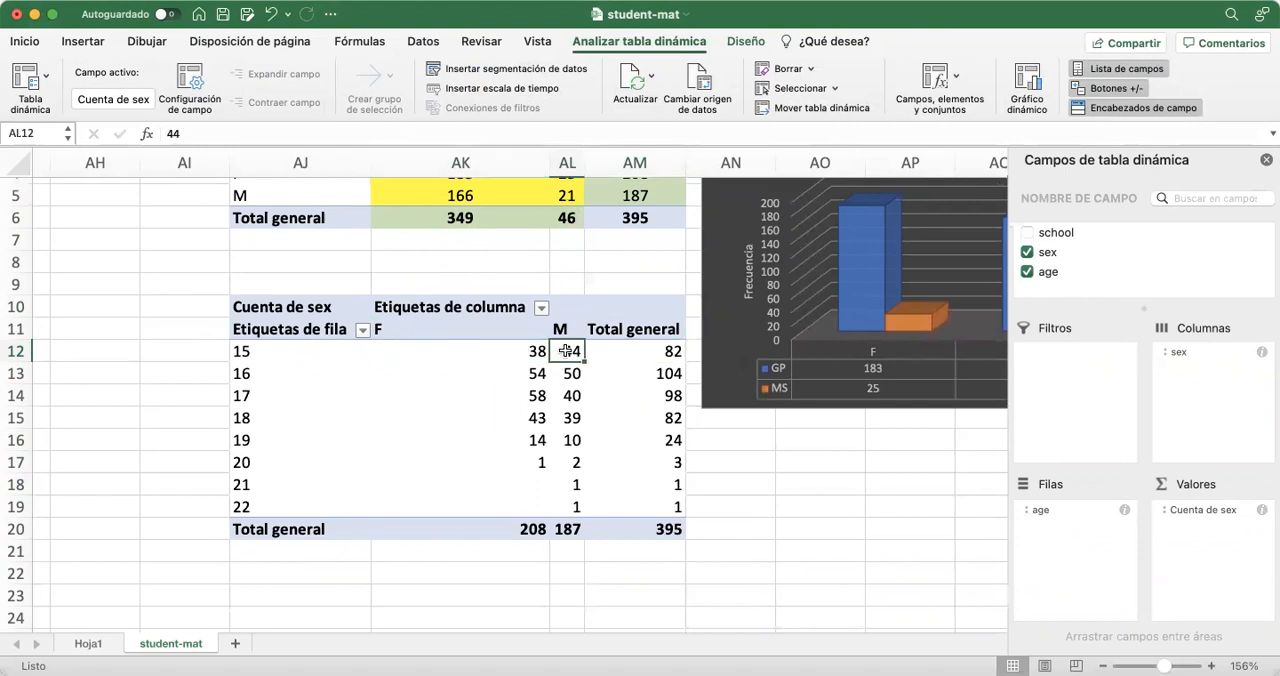
pyautogui.click(512, 414)
pyautogui.click(513, 446)
pyautogui.click(513, 459)
pyautogui.click(517, 502)
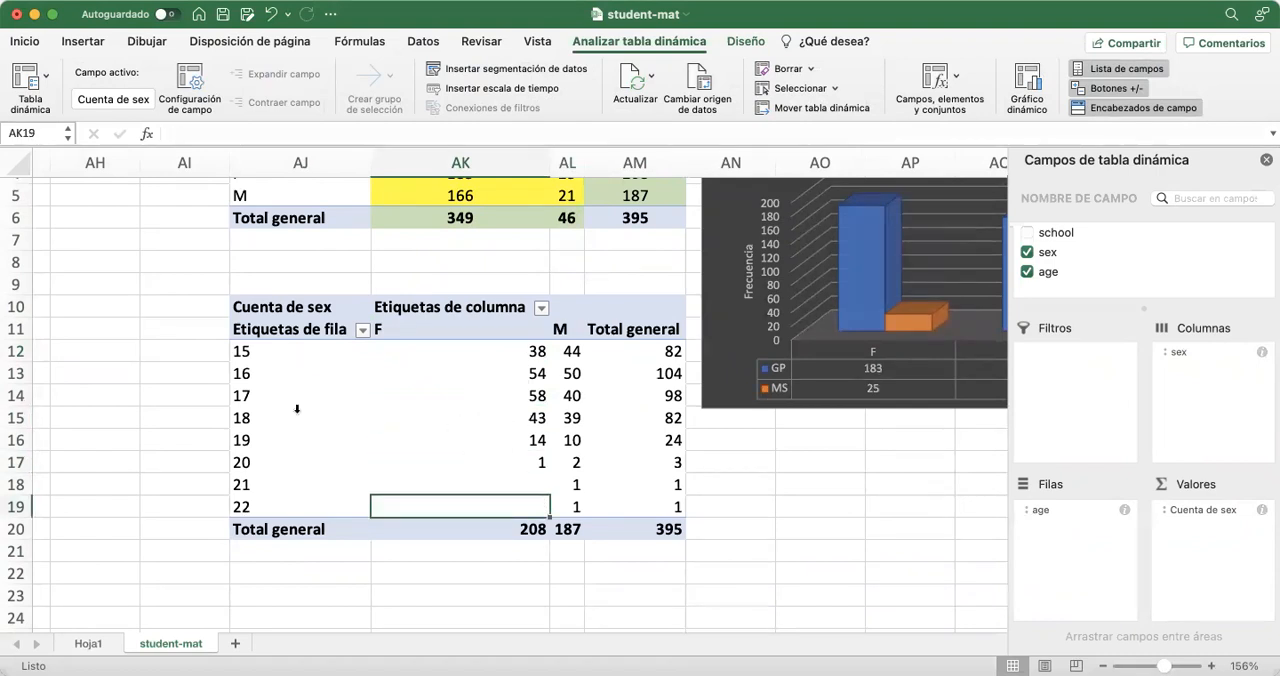
pyautogui.click(288, 354)
pyautogui.moveTo(288, 388); pyautogui.dragTo(286, 507)
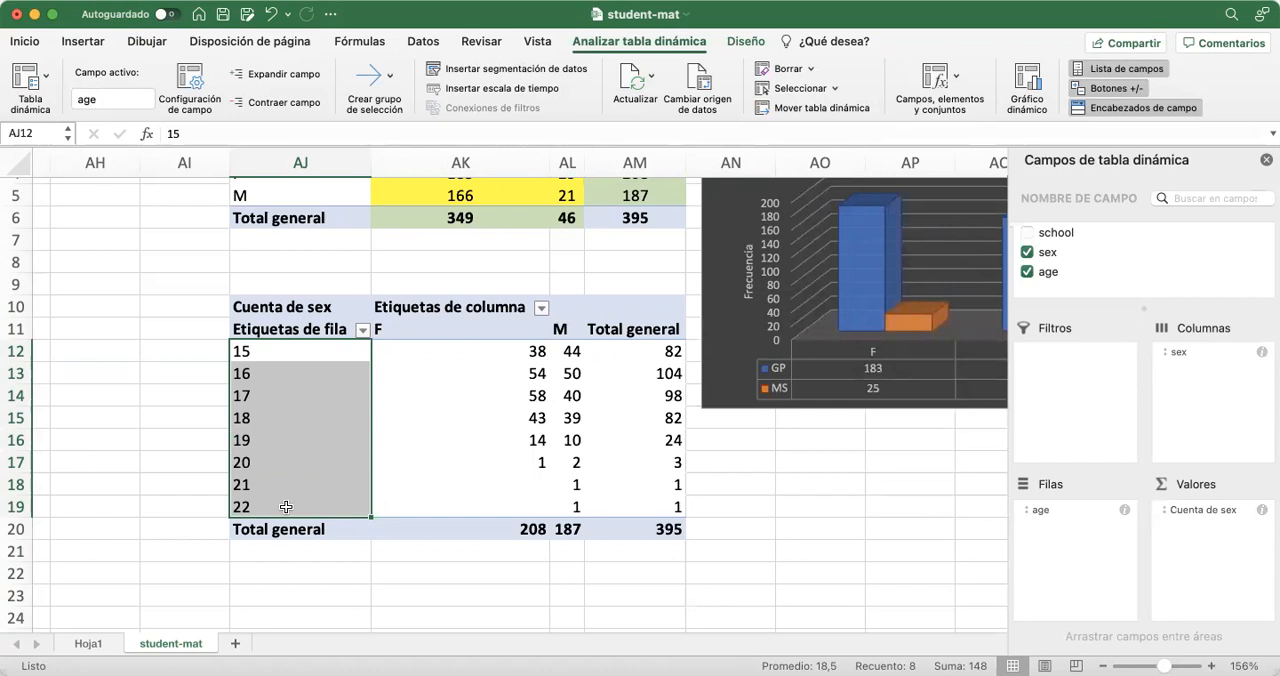
pyautogui.click(130, 458)
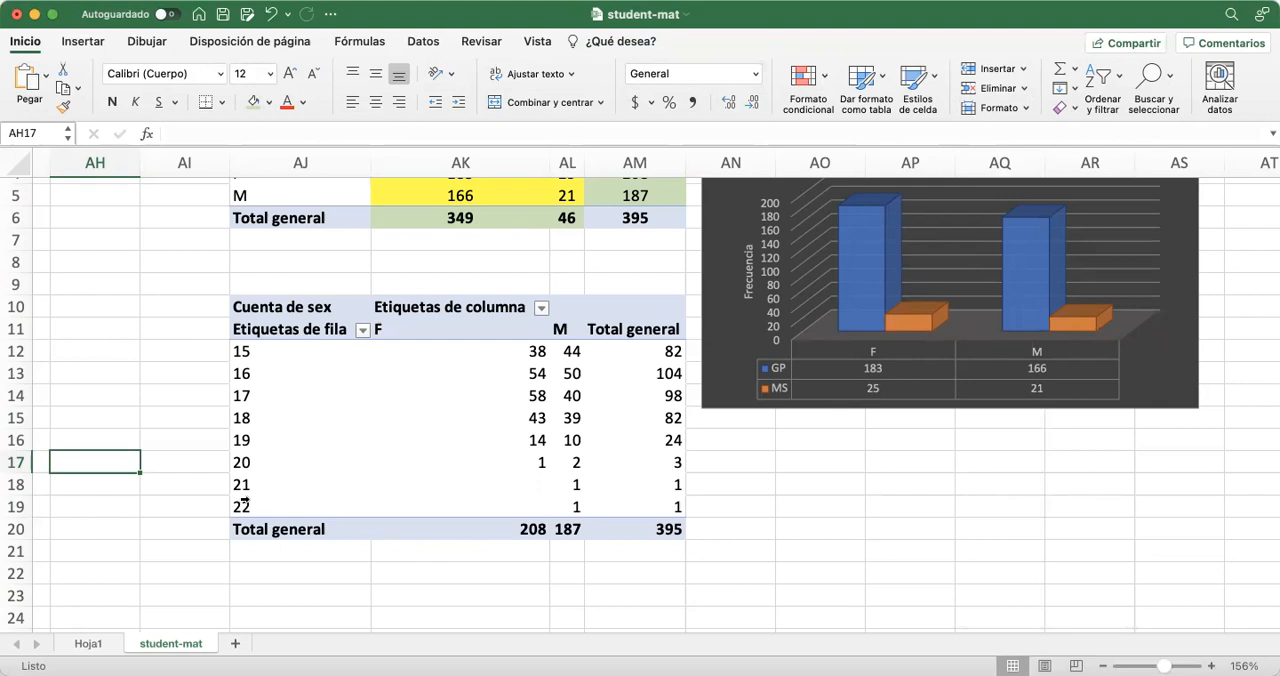
pyautogui.click(128, 354)
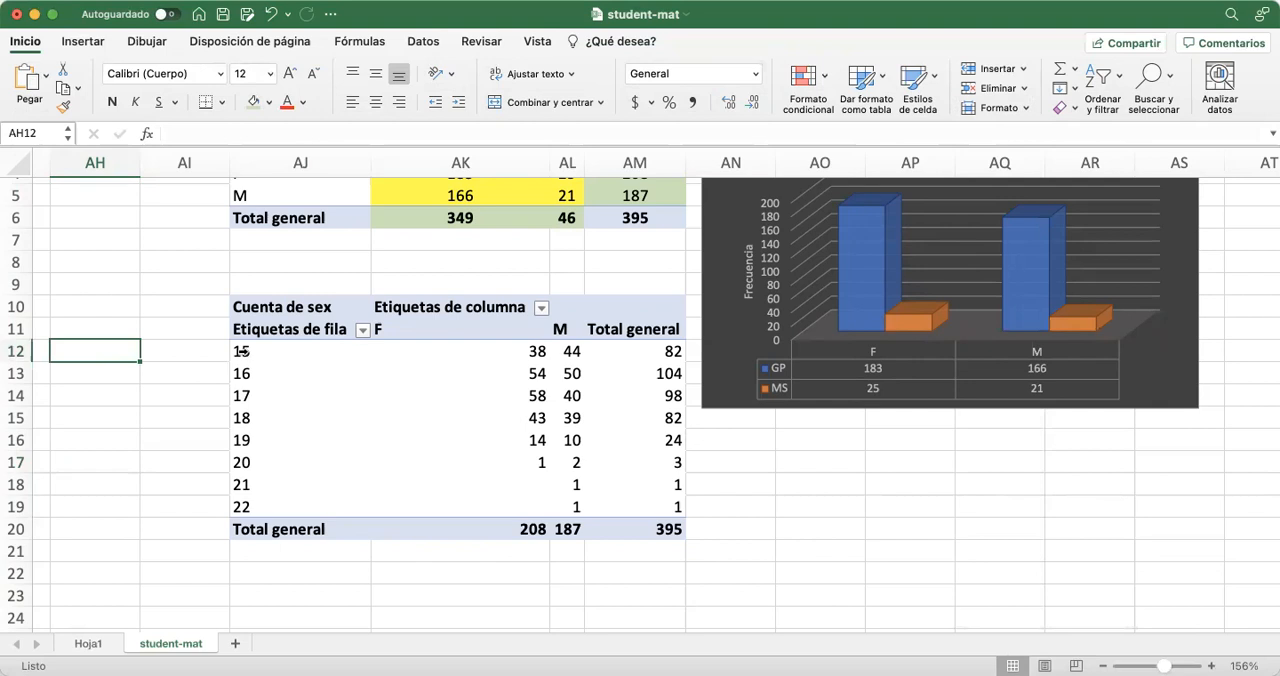
pyautogui.click(156, 443)
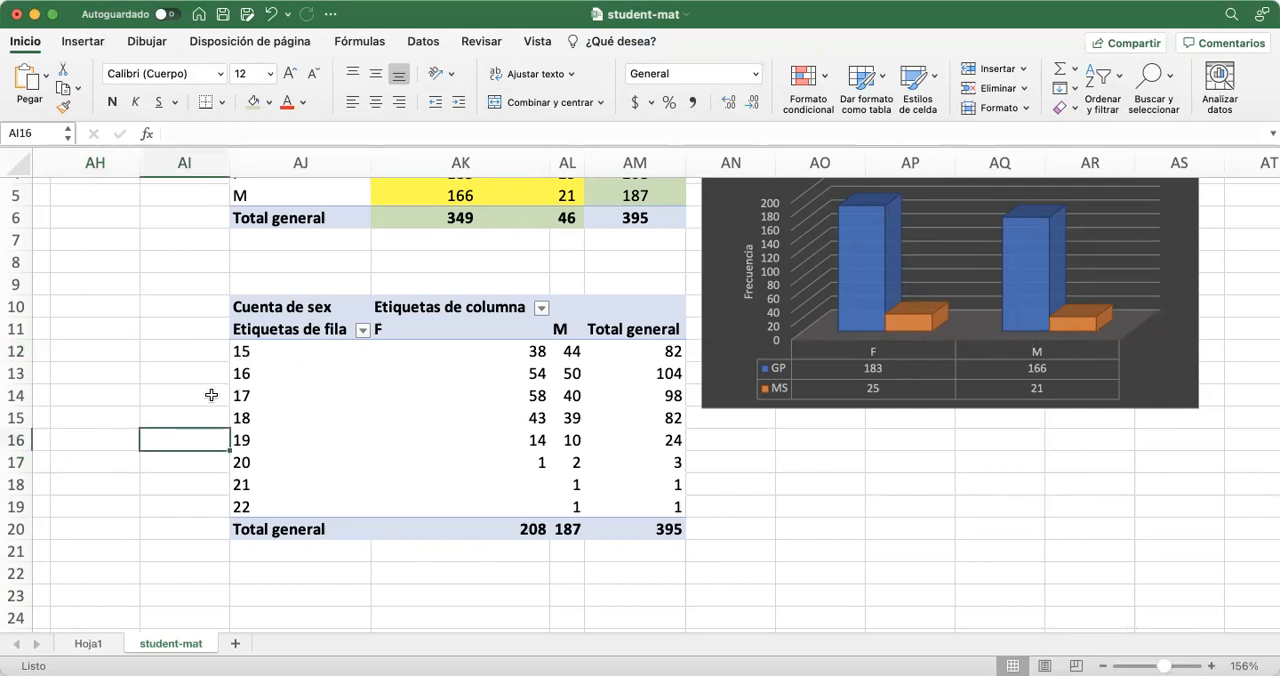
# Group the age row labels of the pivot table into intervals of 2
pyautogui.click(305, 395)
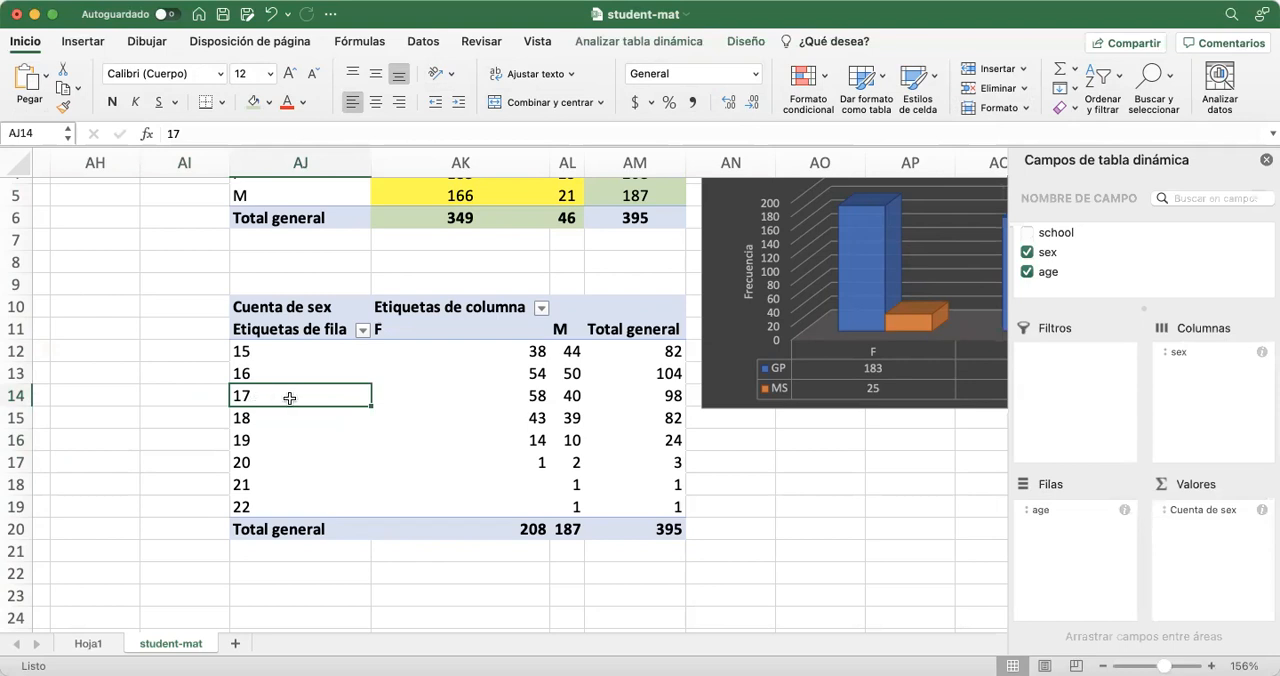
pyautogui.rightClick(290, 400)
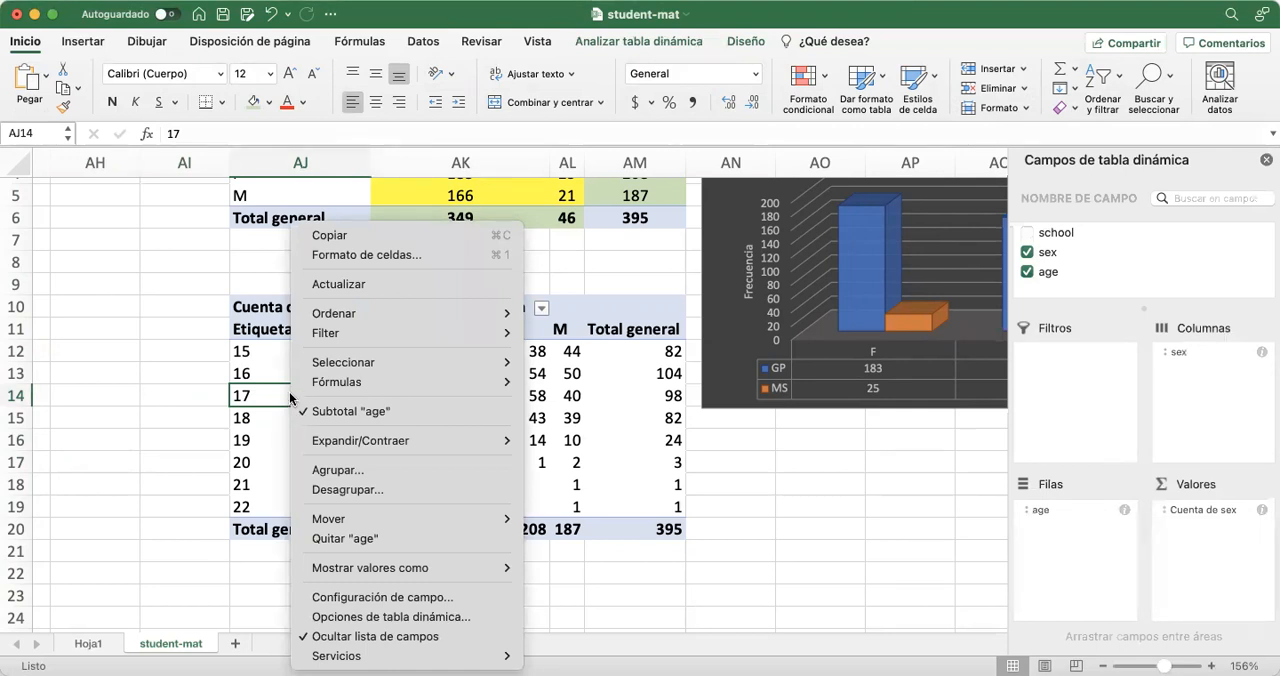
pyautogui.click(335, 470)
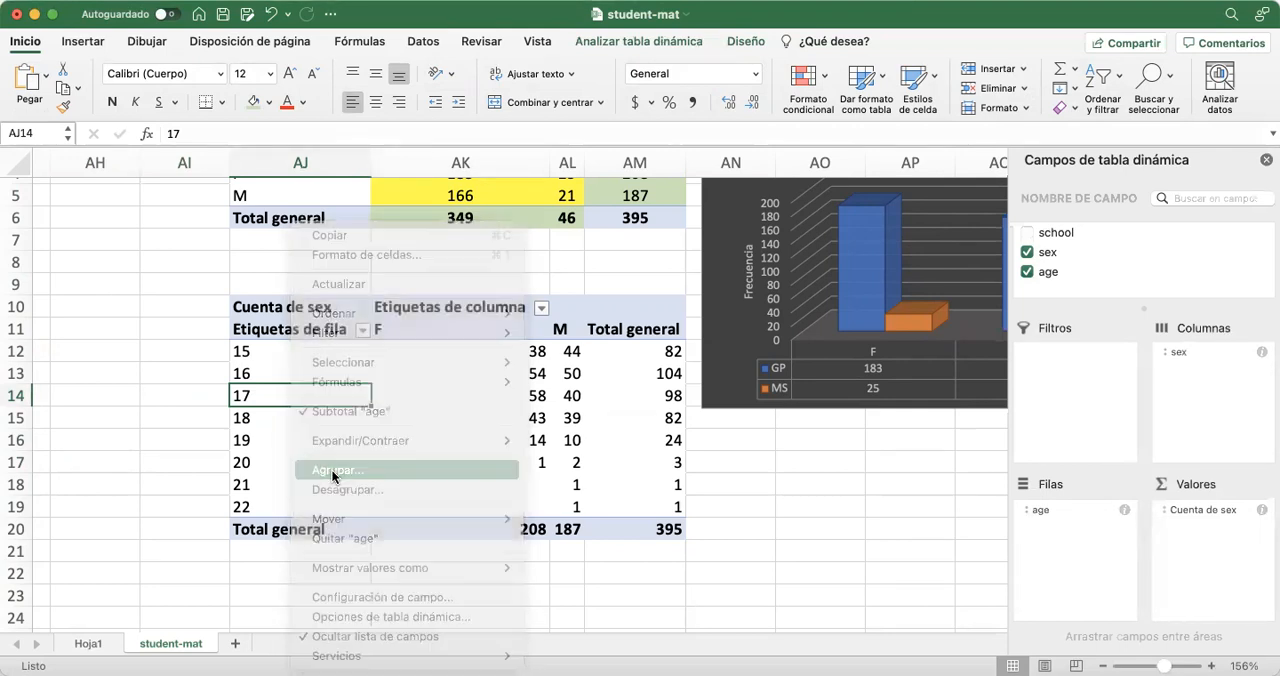
pyautogui.moveTo(270, 412); pyautogui.dragTo(498, 233)
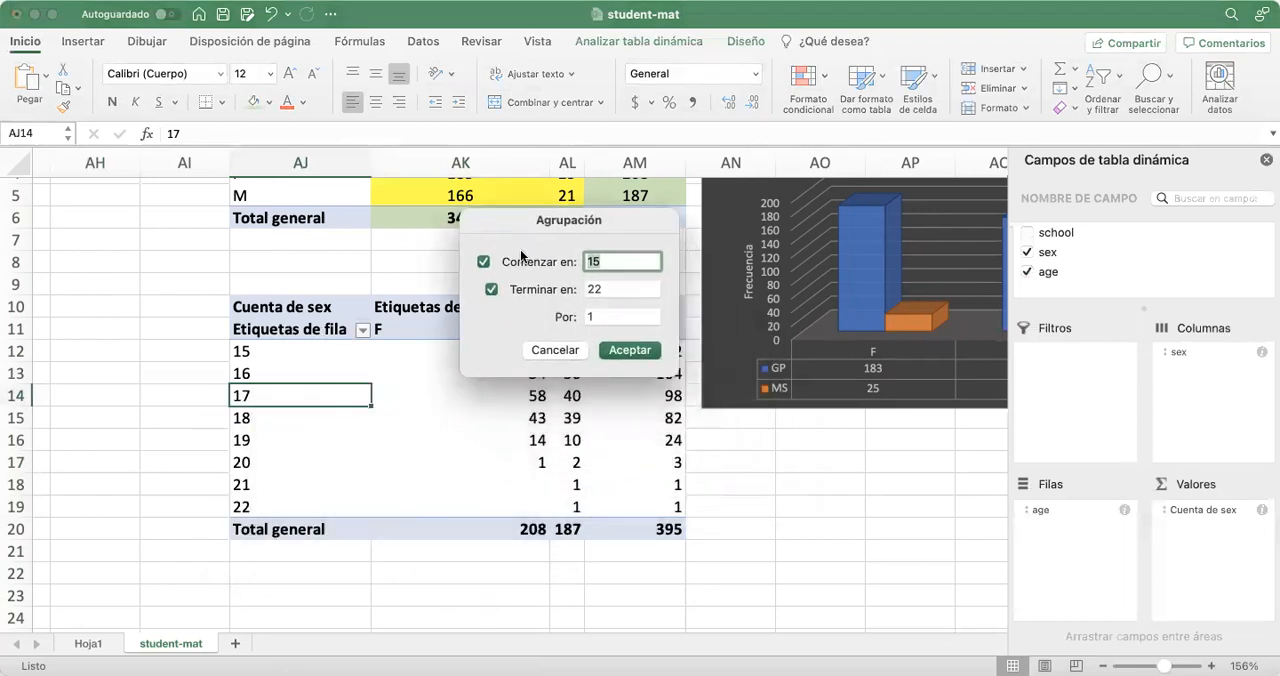
pyautogui.click(601, 317)
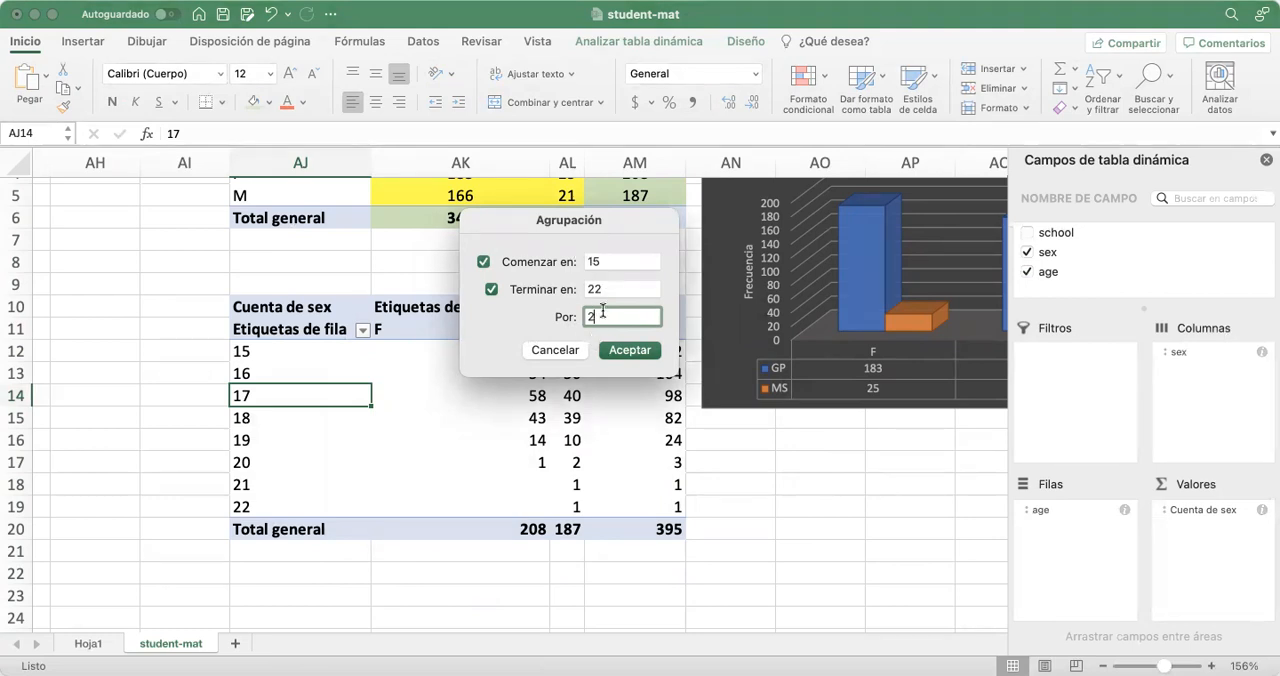
pyautogui.click(621, 350)
pyautogui.click(474, 513)
# Review the grouped age intervals in the pivot table's row labels
pyautogui.click(268, 352)
pyautogui.moveTo(268, 352)
pyautogui.mouseDown()
pyautogui.moveTo(286, 417)
pyautogui.moveTo(284, 359)
pyautogui.moveTo(288, 419)
pyautogui.moveTo(288, 351)
pyautogui.mouseUp()
pyautogui.click(288, 373)
pyautogui.click(288, 396)
pyautogui.click(289, 418)
pyautogui.click(357, 546)
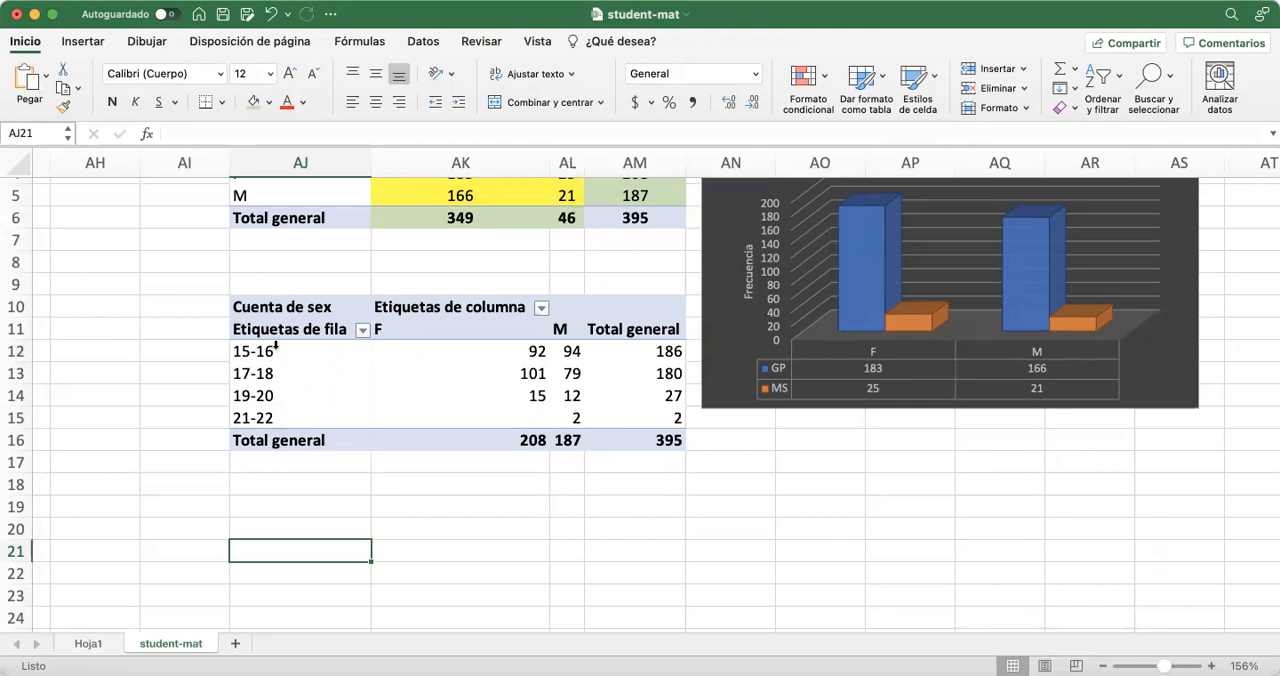
pyautogui.moveTo(270, 351); pyautogui.dragTo(270, 417)
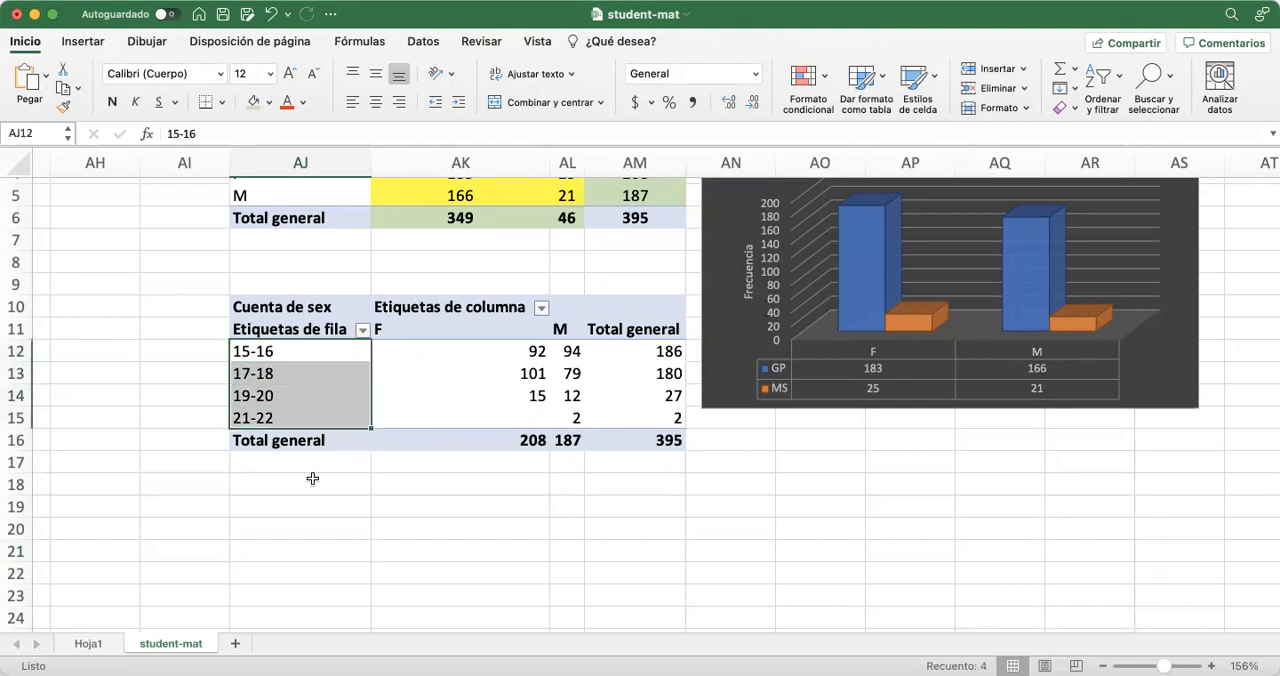
pyautogui.click(311, 504)
# Insert a 3-D column pivot chart of the age groups by sex and move it below the age pivot table
pyautogui.moveTo(300, 350); pyautogui.dragTo(578, 418)
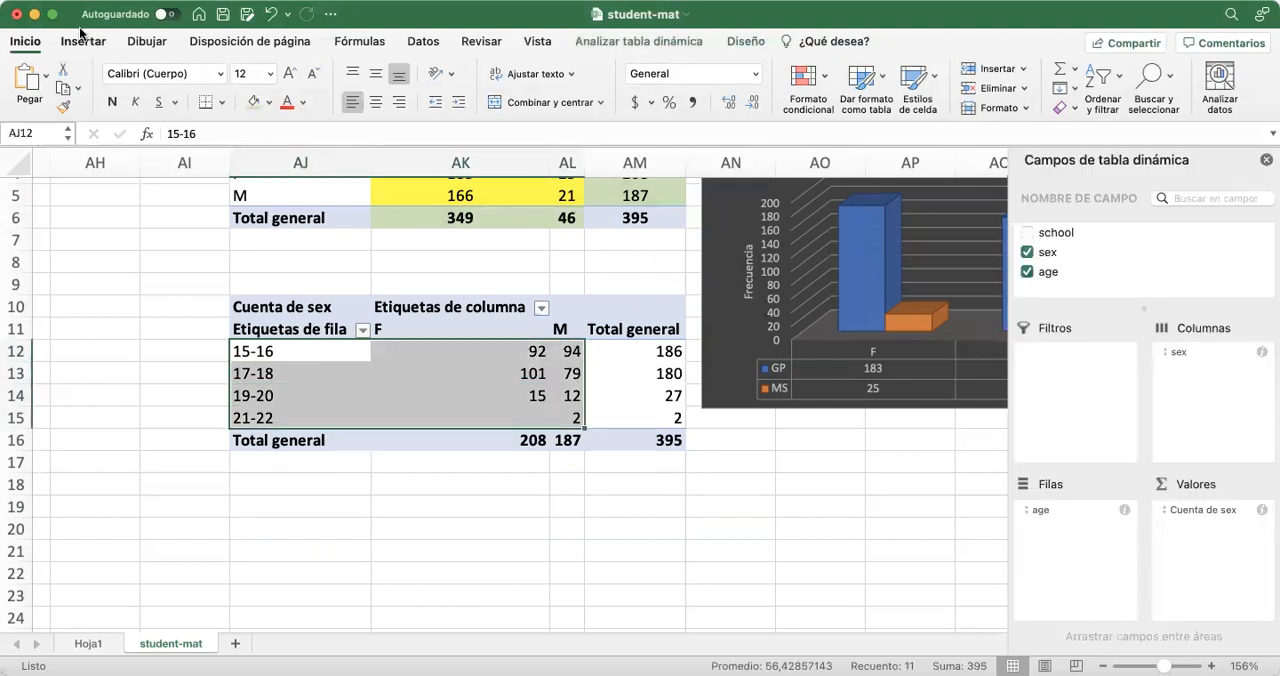
pyautogui.click(91, 41)
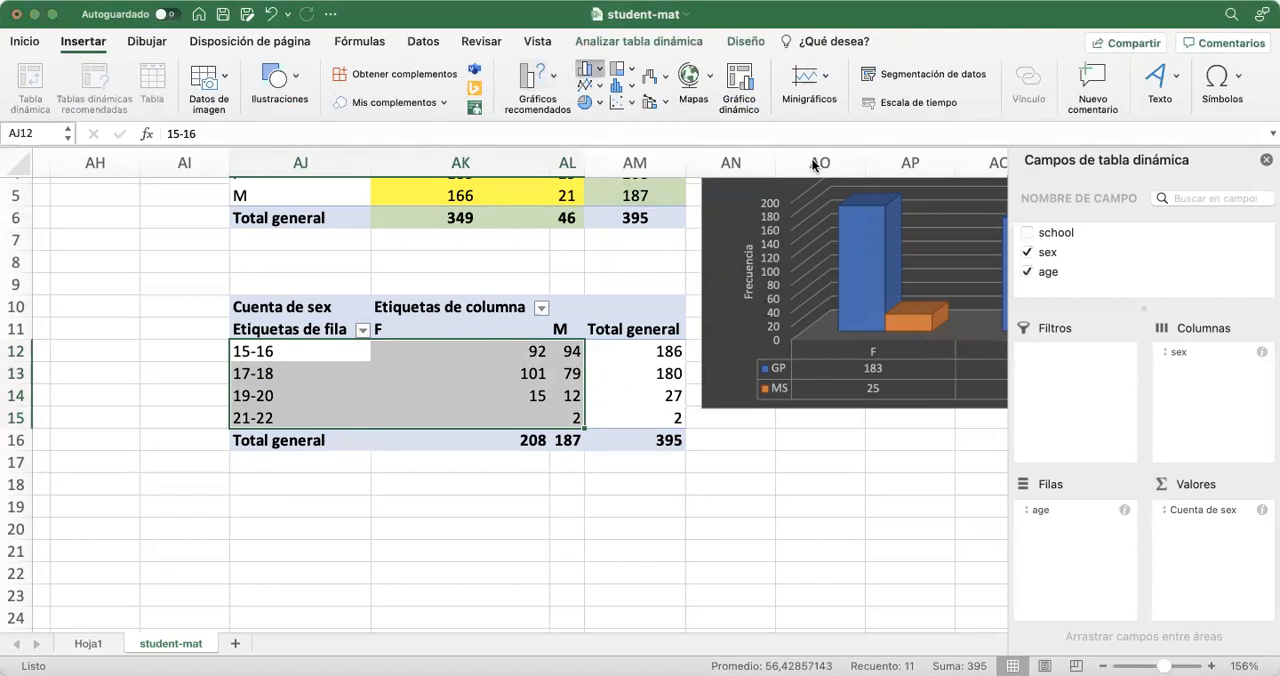
pyautogui.click(900, 274)
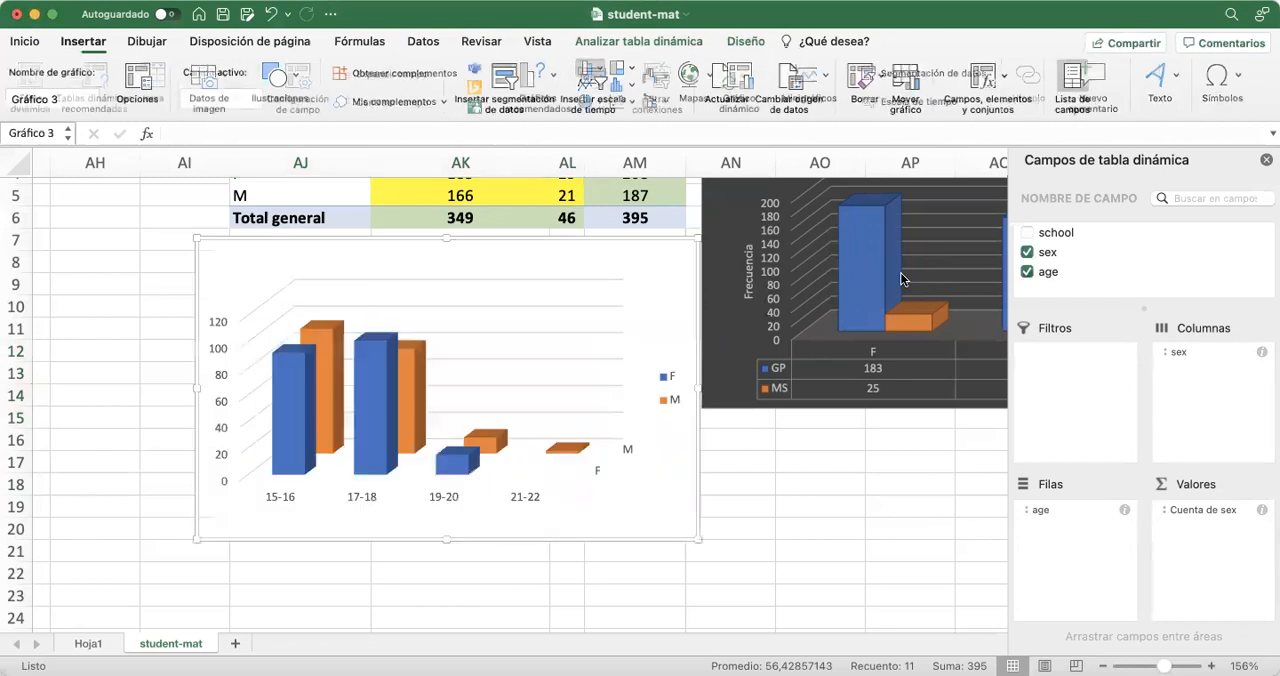
pyautogui.moveTo(243, 259)
pyautogui.mouseDown()
pyautogui.moveTo(703, 419)
pyautogui.moveTo(630, 405)
pyautogui.moveTo(550, 334)
pyautogui.moveTo(260, 267)
pyautogui.mouseUp()
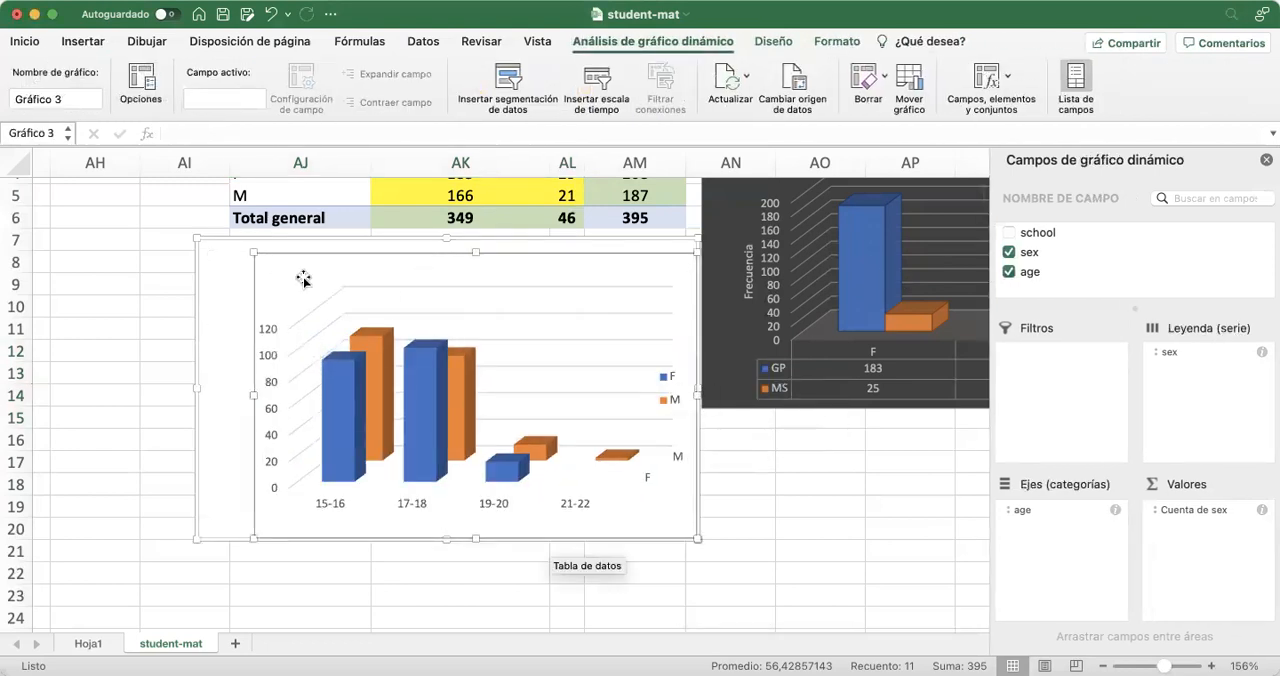
pyautogui.moveTo(662, 276); pyautogui.dragTo(889, 494)
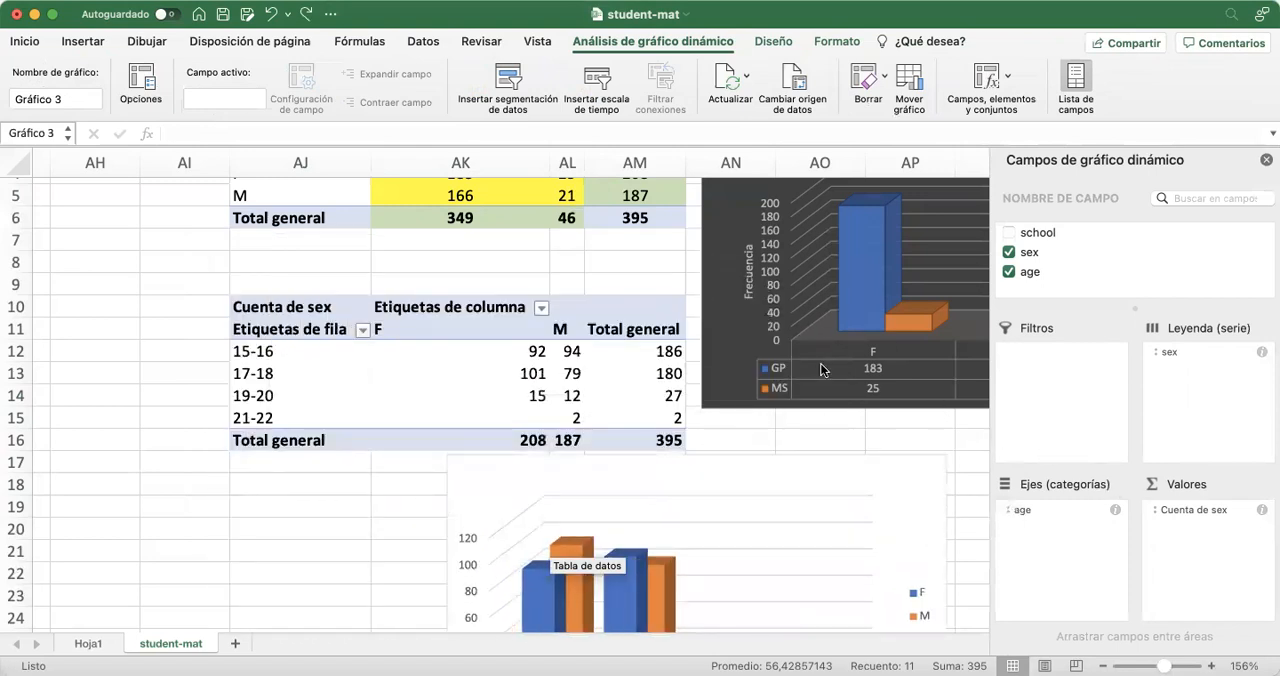
# Close the field list, move the age-by-sex chart directly below the COLEGIO VS SEXO chart, and enlarge it slightly
pyautogui.click(1266, 160)
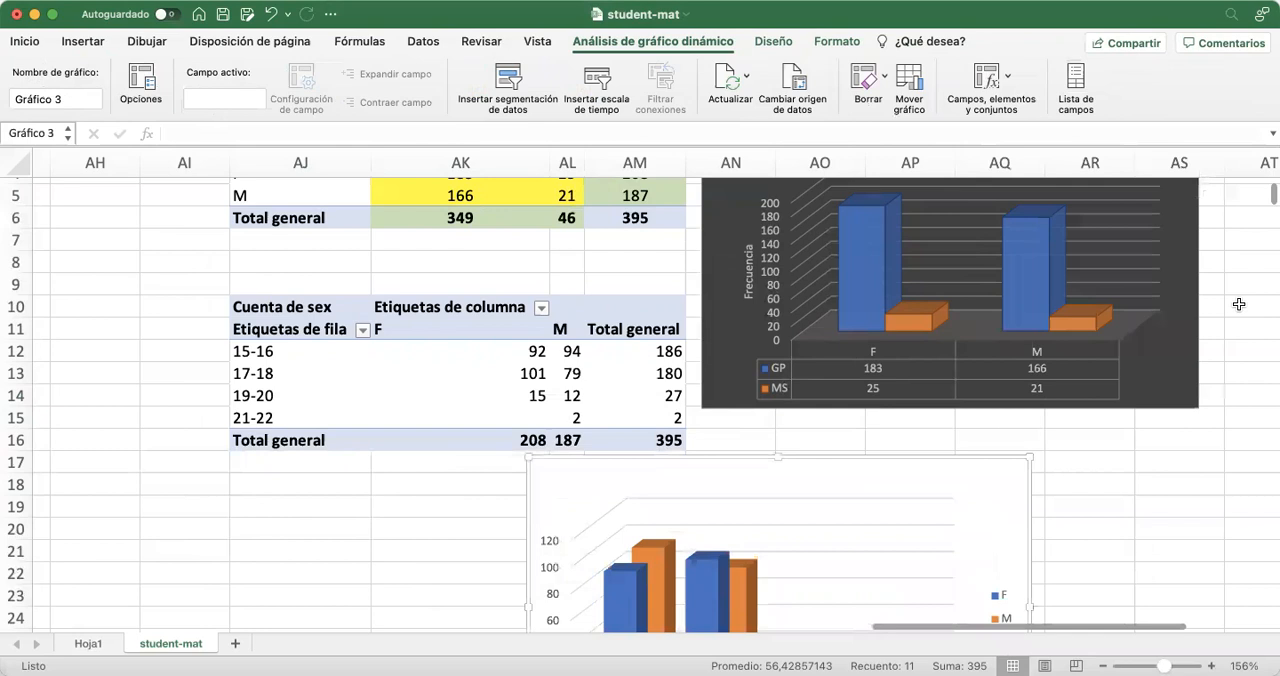
pyautogui.scroll(-3, 1238, 304)
pyautogui.hscroll(1, 1238, 304)
pyautogui.moveTo(917, 289); pyautogui.dragTo(1100, 250)
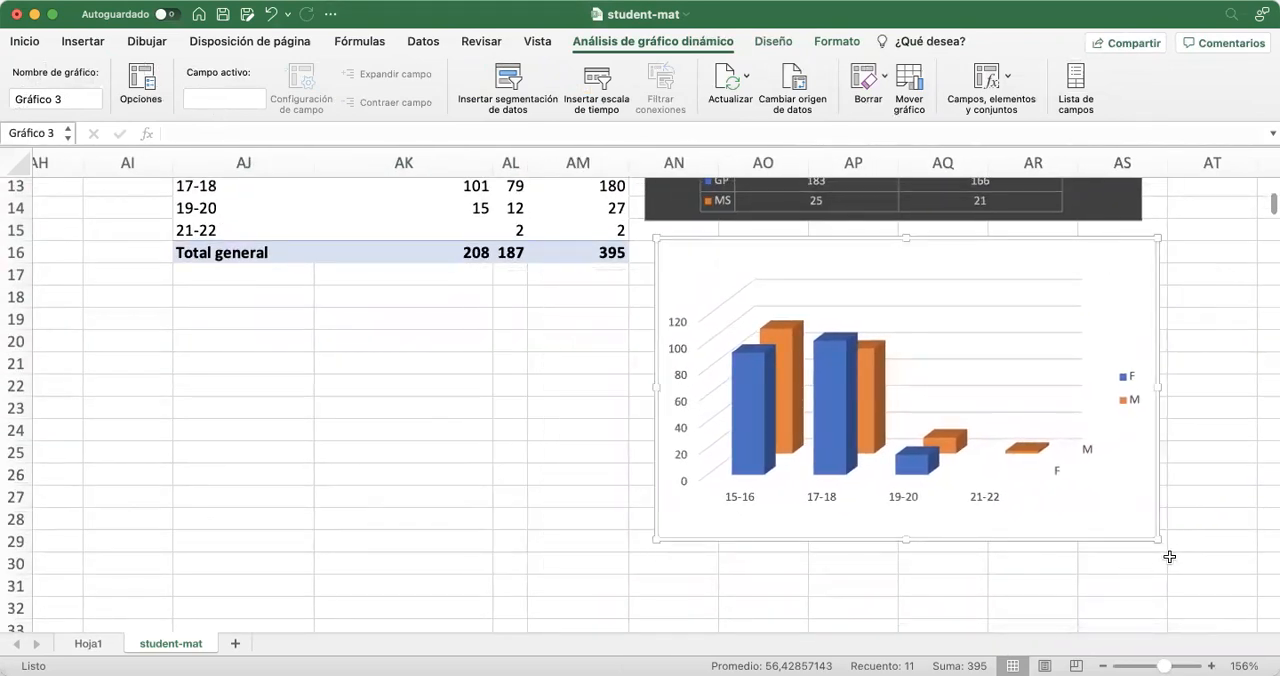
pyautogui.moveTo(1158, 539); pyautogui.dragTo(1188, 580)
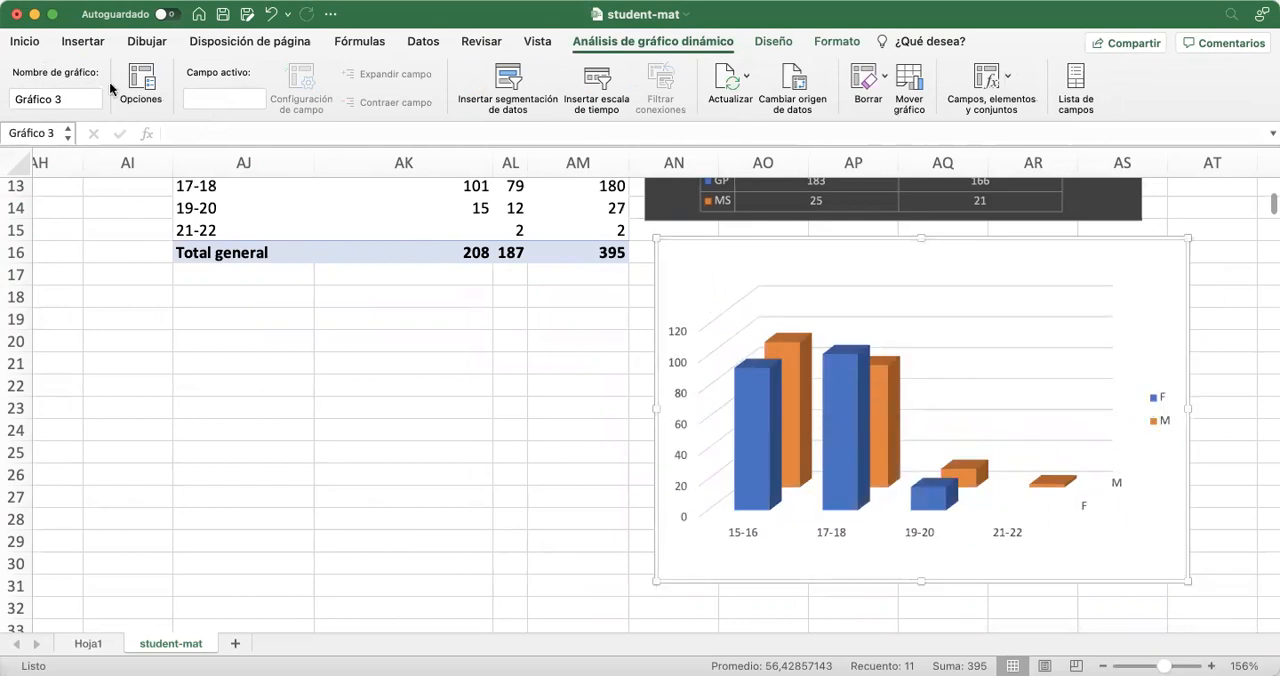
# Try the hatched-column style and the translucent outlined-column style on the age-by-sex chart
pyautogui.click(769, 42)
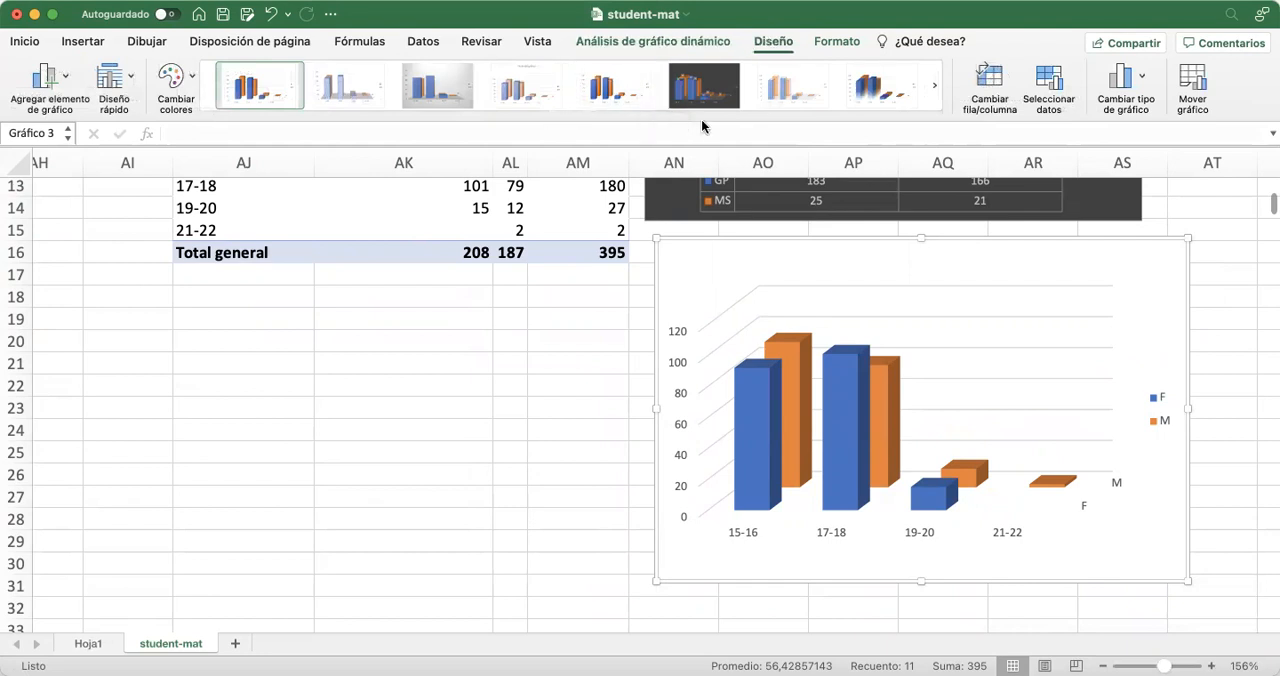
pyautogui.click(341, 92)
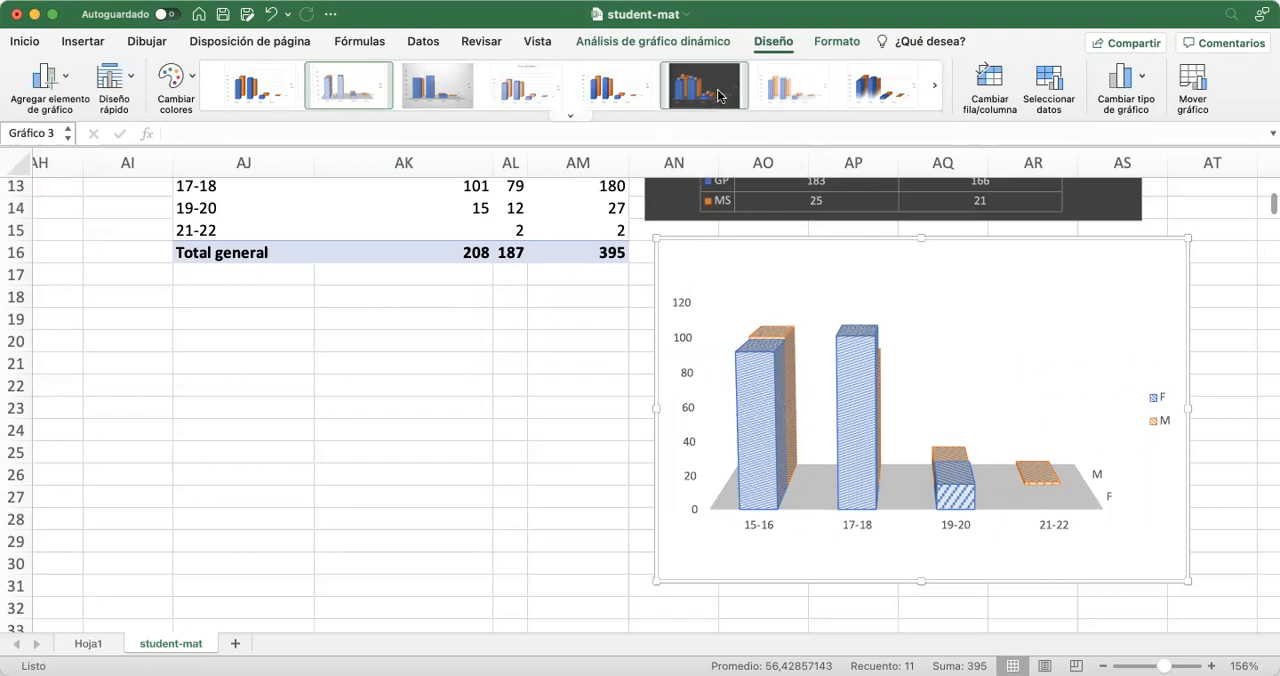
pyautogui.click(795, 86)
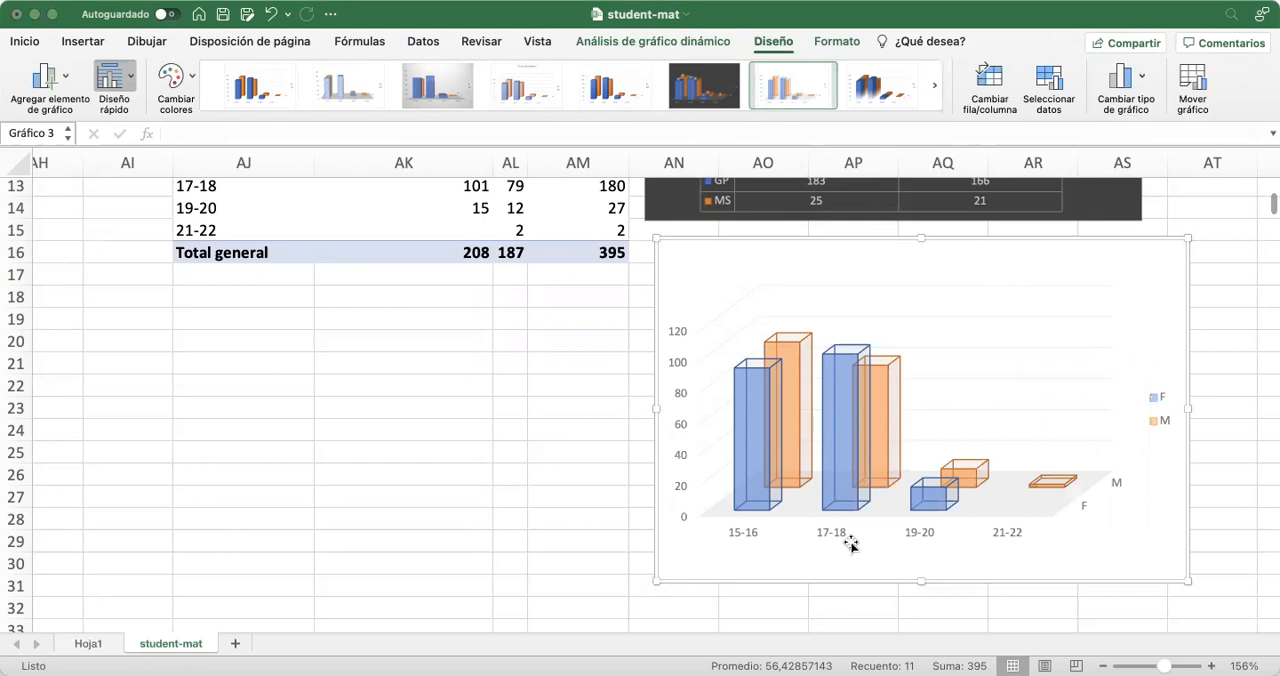
# Try a quick layout with chart and axis titles on the age chart, followed by the dark style and the gradient-column style
pyautogui.click(112, 81)
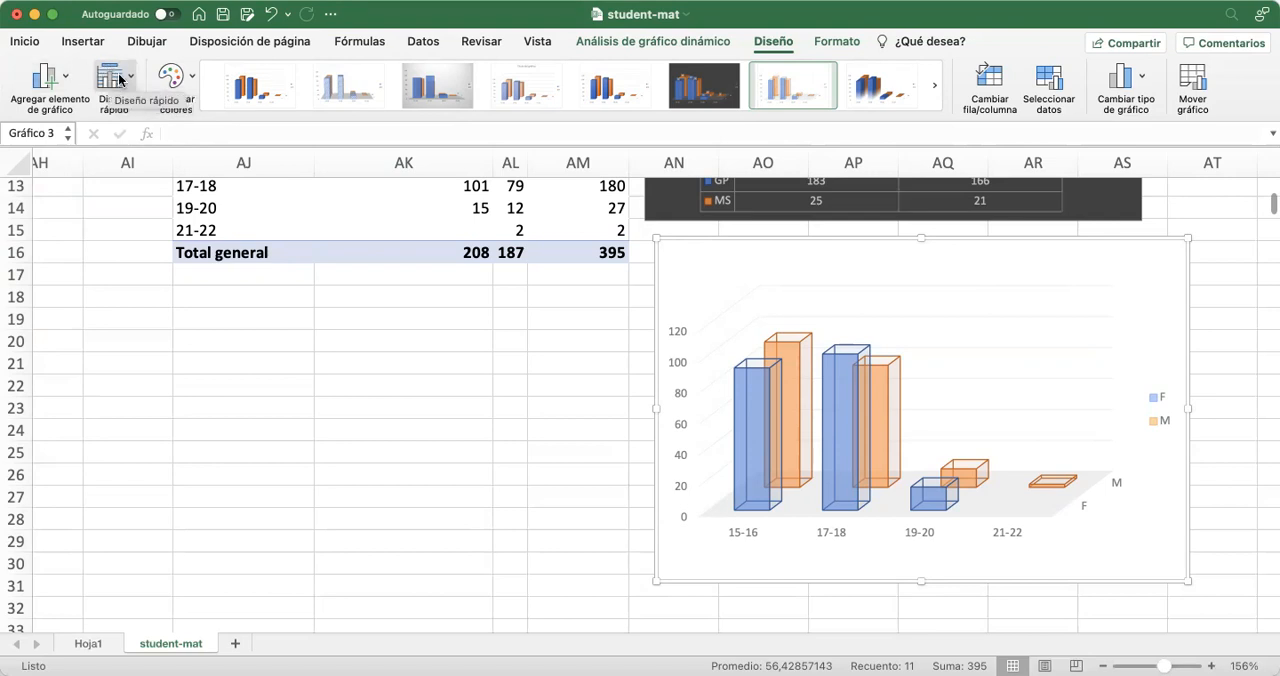
pyautogui.click(121, 78)
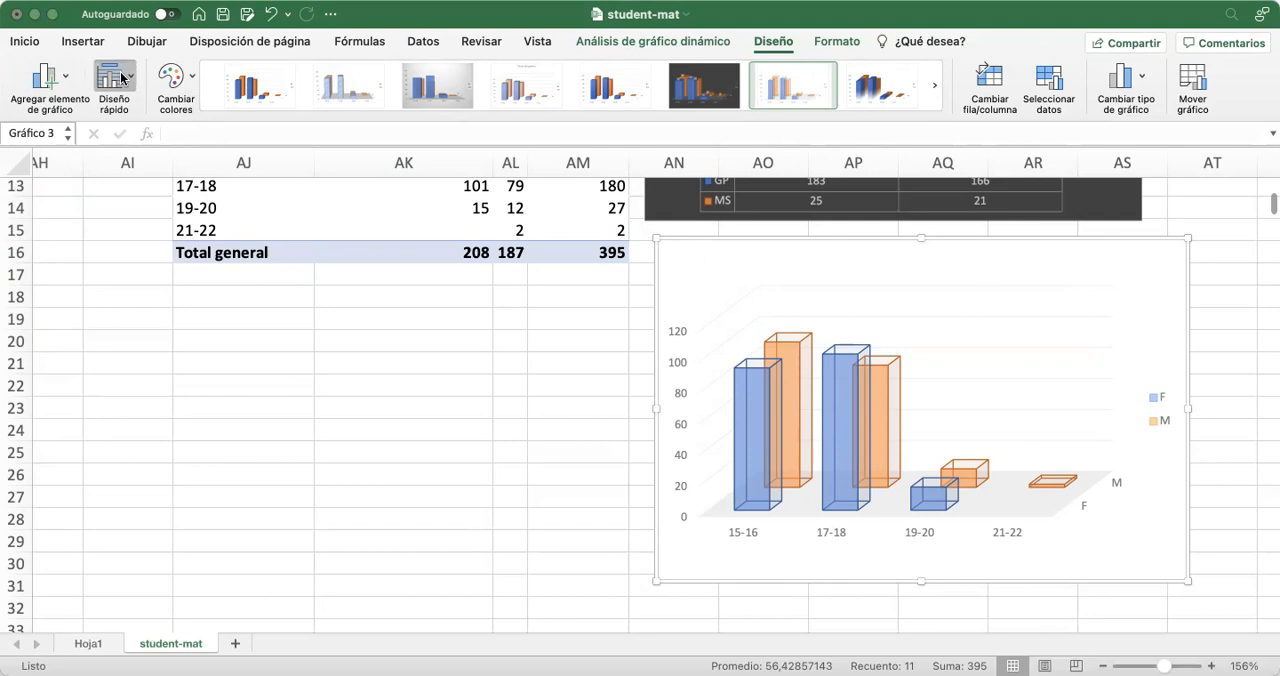
pyautogui.click(228, 309)
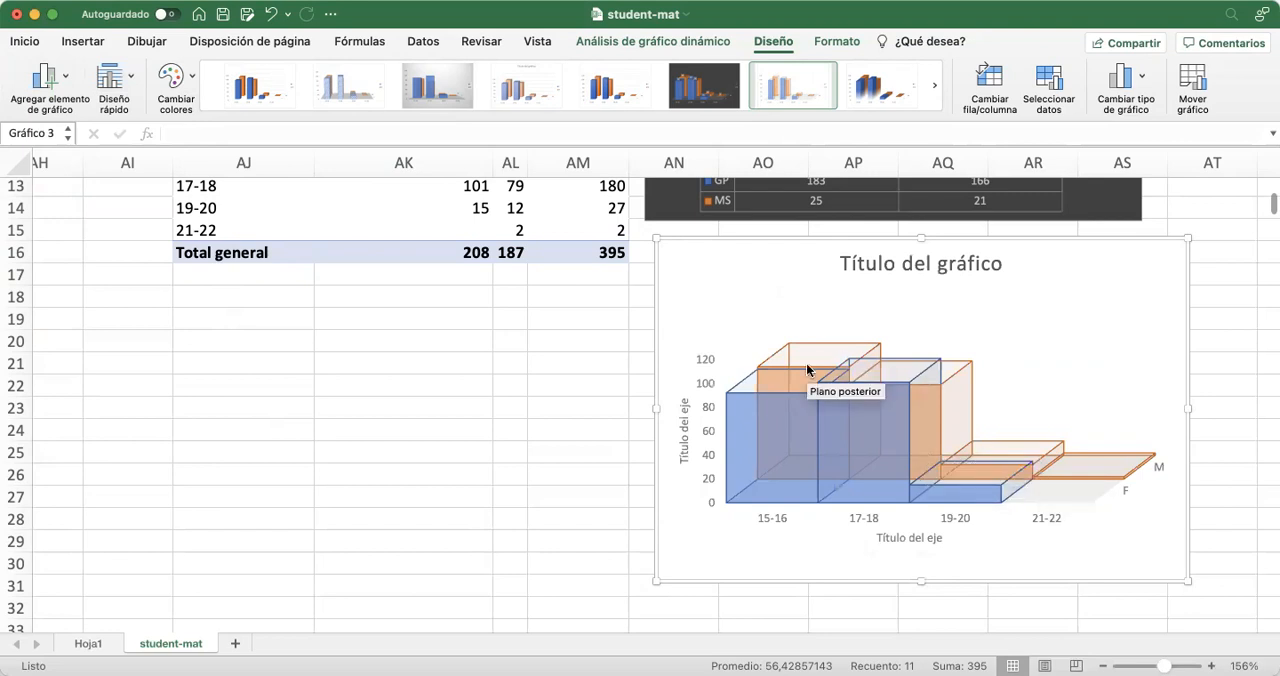
pyautogui.click(696, 102)
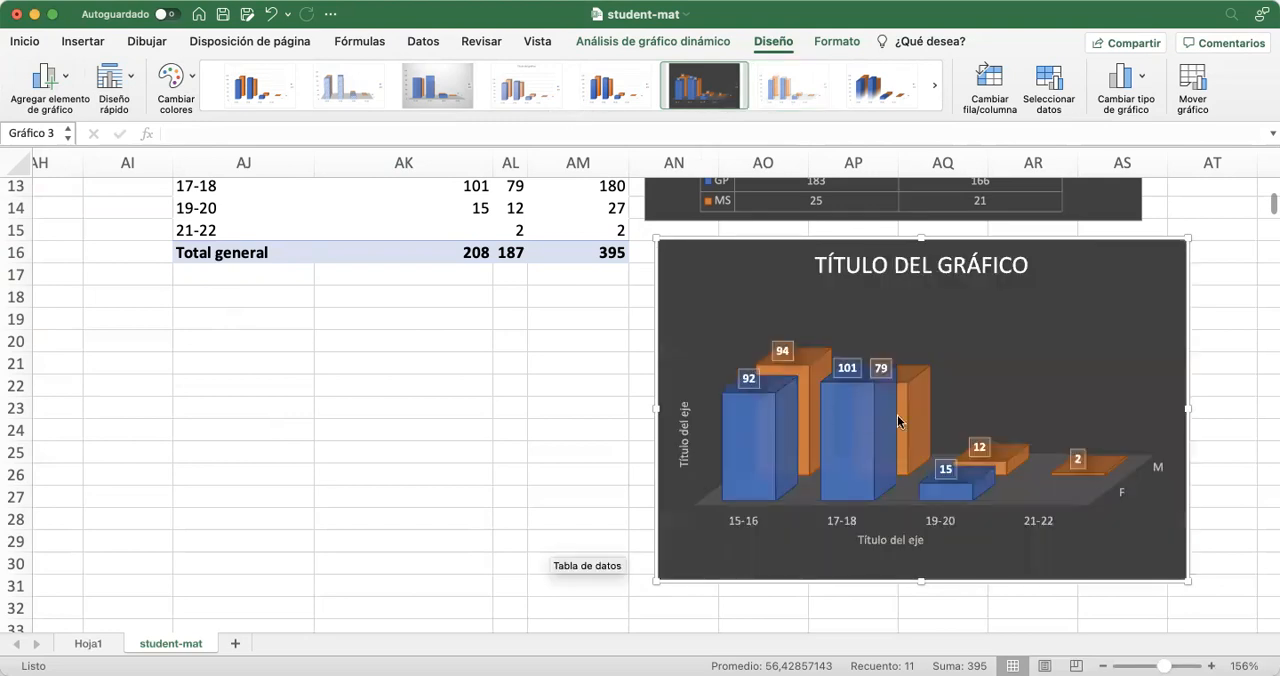
pyautogui.click(615, 87)
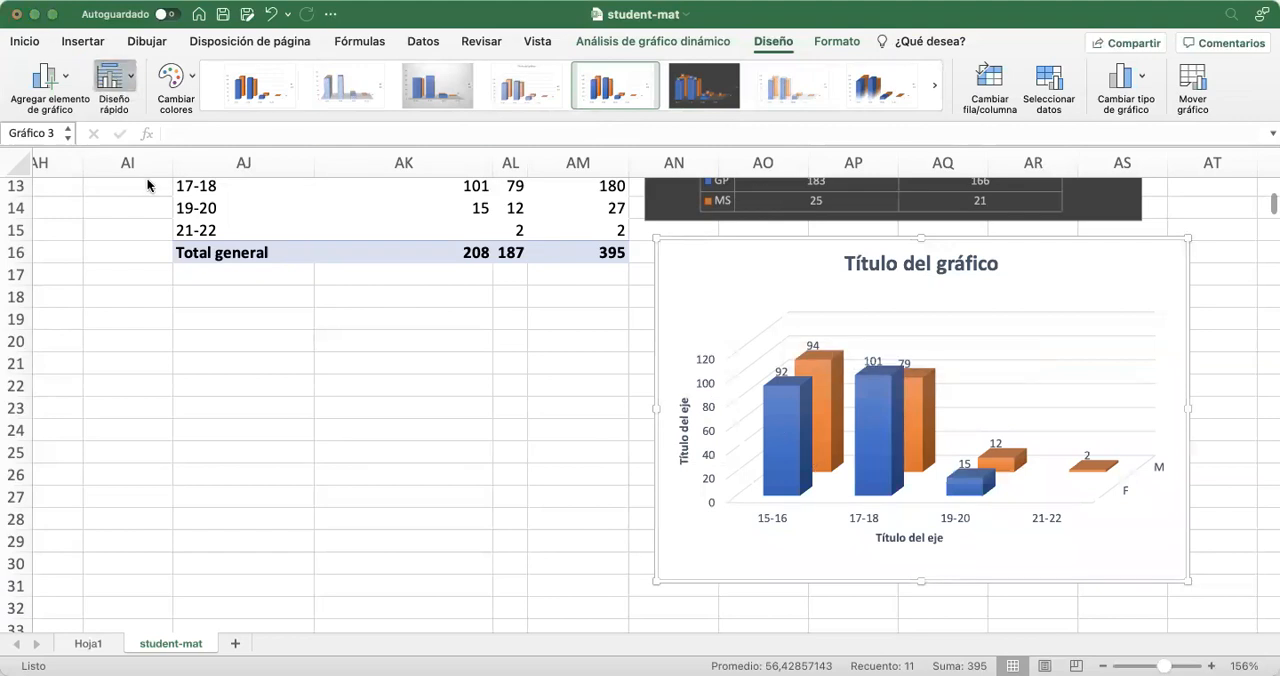
# Give the age chart a quick layout with chart and axis titles, and apply the translucent outlined-column style
pyautogui.click(232, 320)
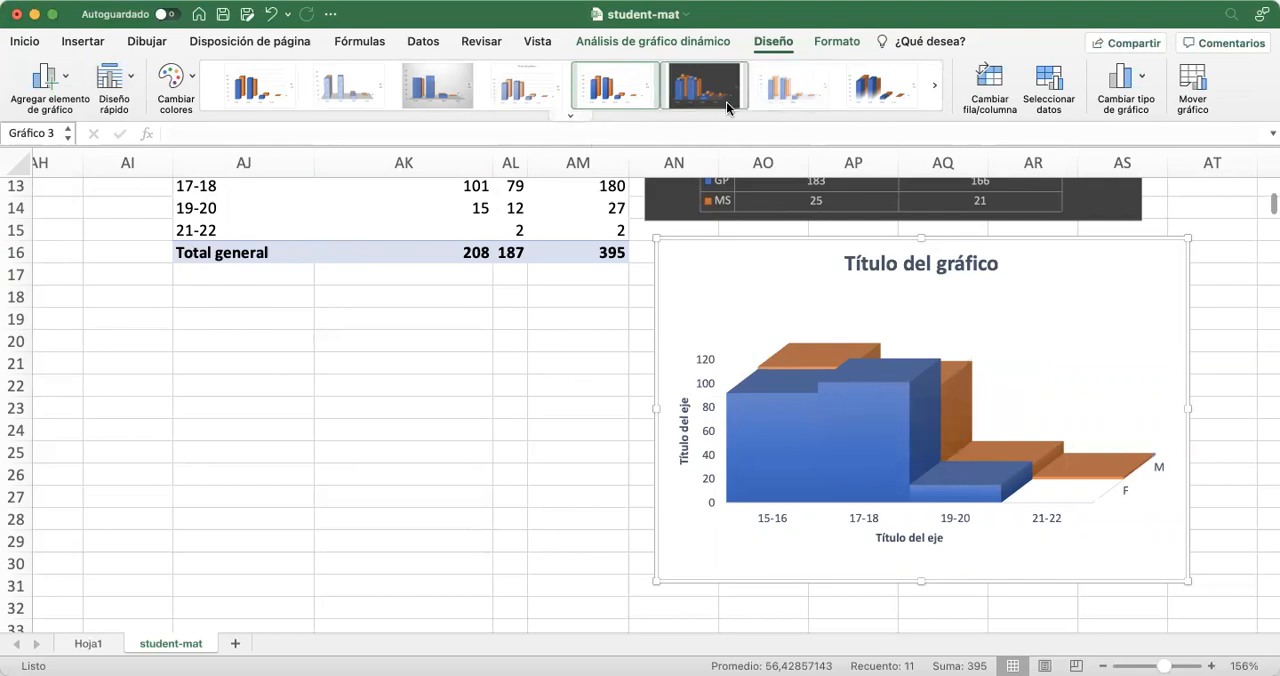
pyautogui.click(566, 117)
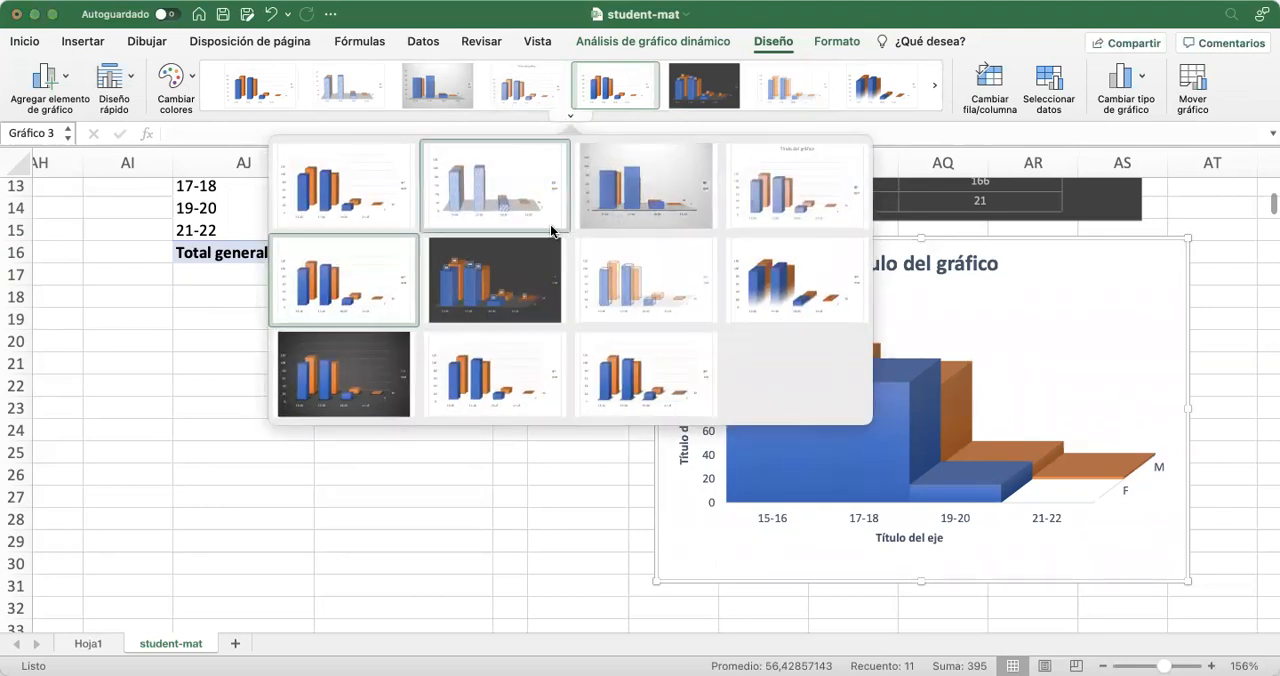
pyautogui.click(639, 280)
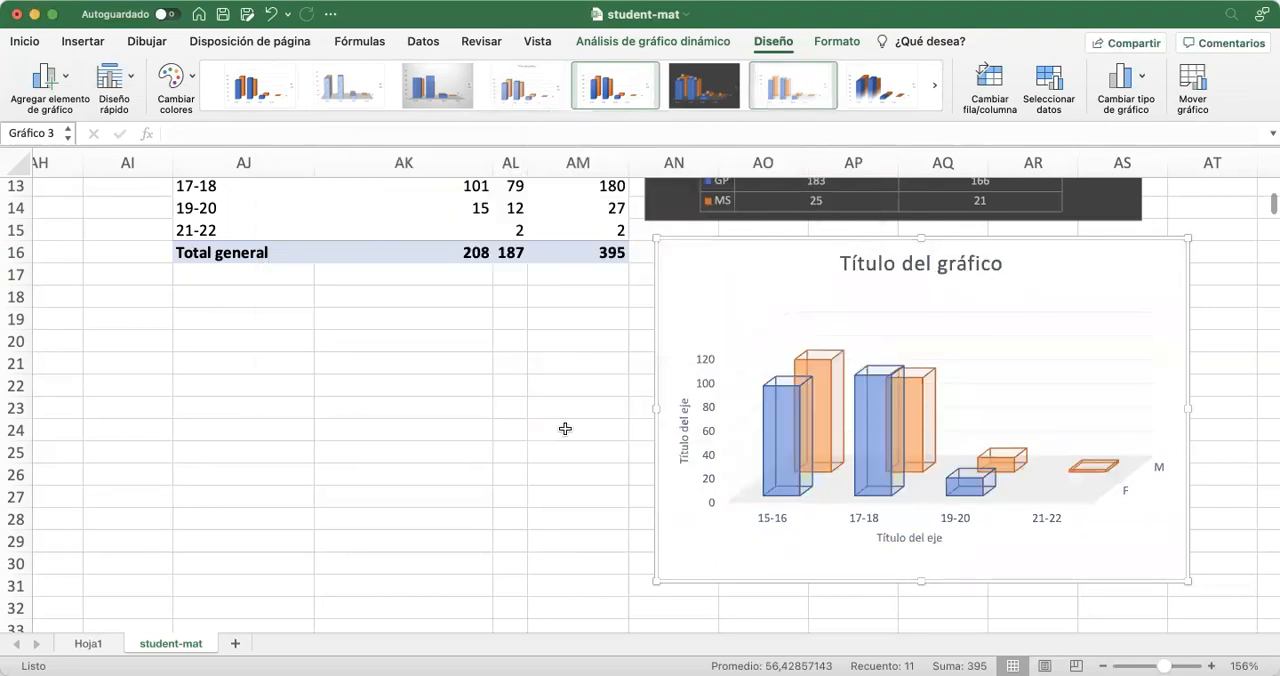
pyautogui.click(418, 387)
# Review both pivot tables and check in the field list how the age pivot table's fields are assigned
pyautogui.scroll(3, 446, 477)
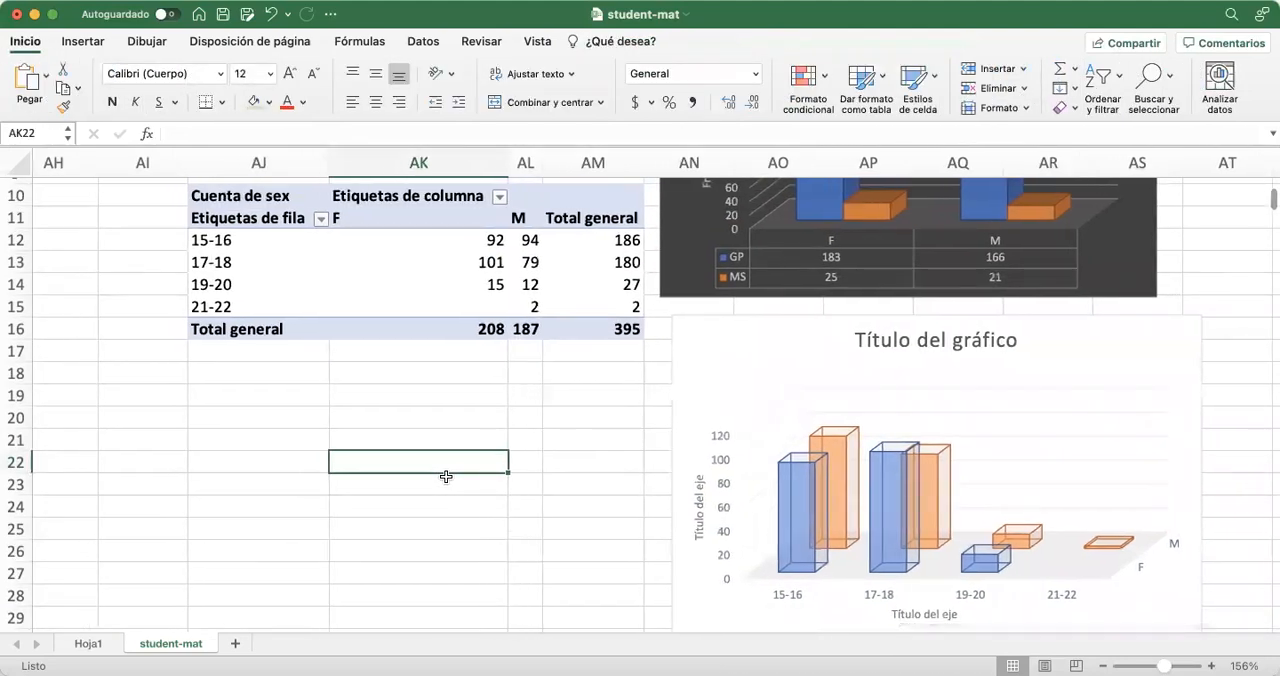
pyautogui.scroll(9, 357, 432)
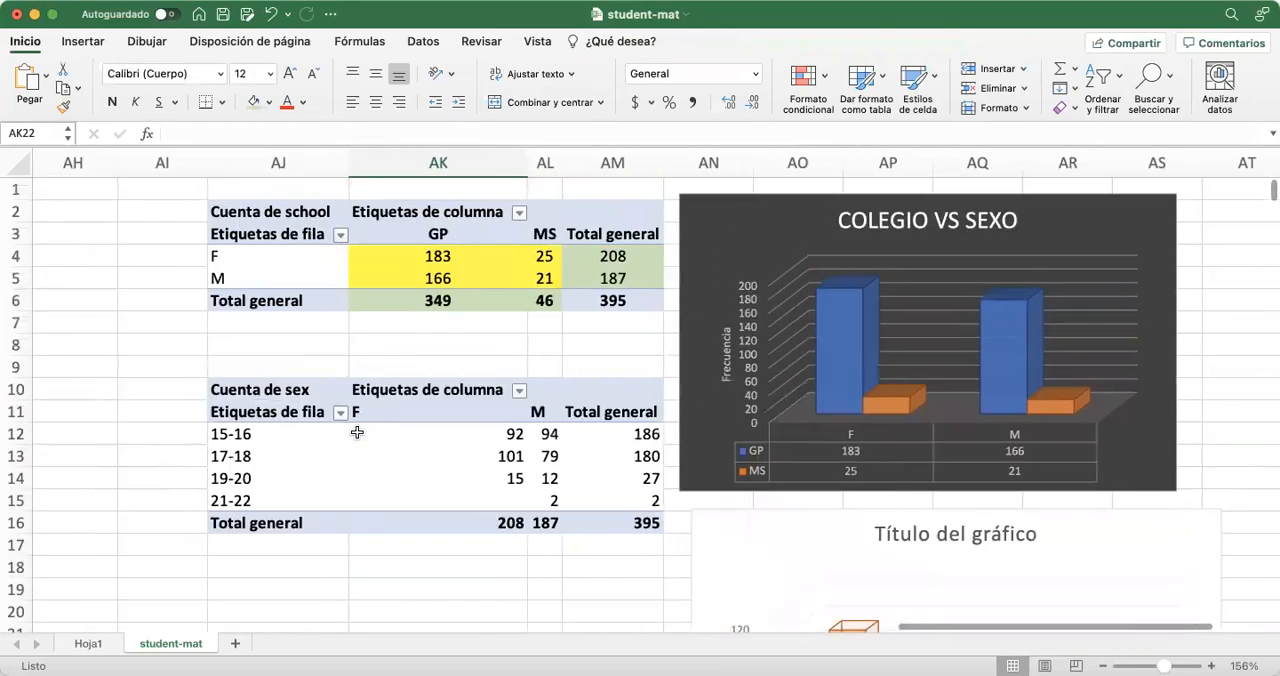
pyautogui.hscroll(-12, 354, 431)
pyautogui.hscroll(12, 797, 456)
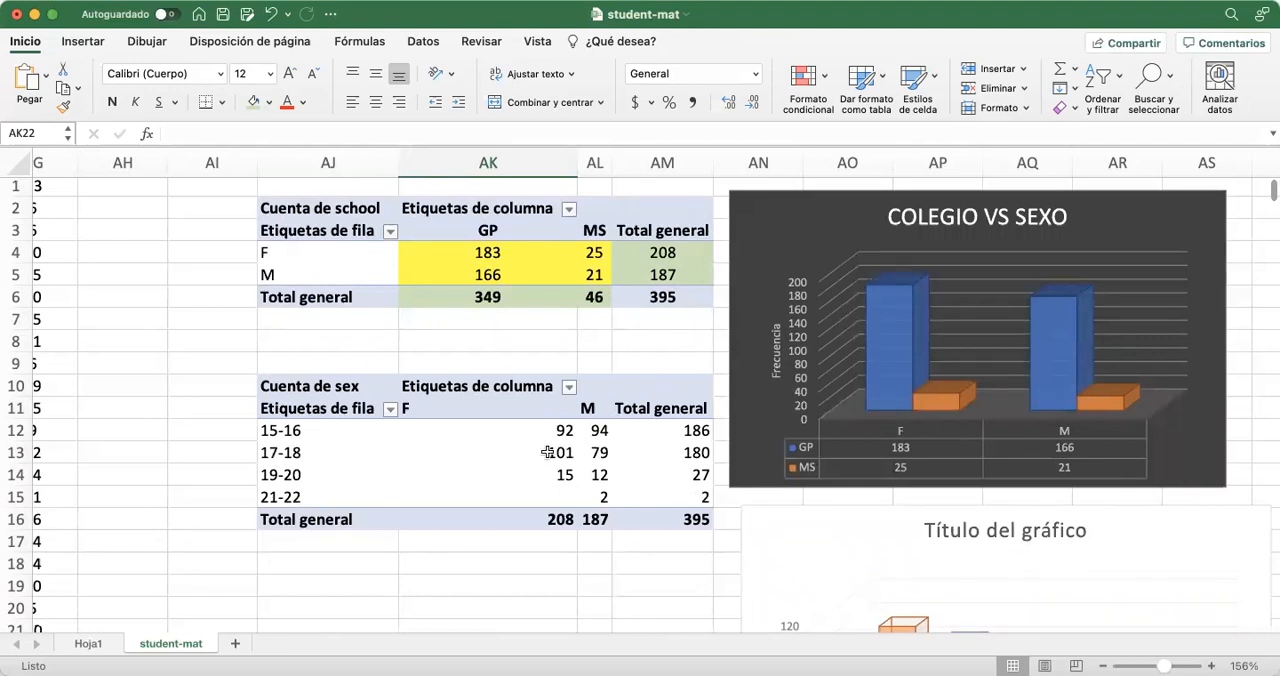
pyautogui.click(331, 434)
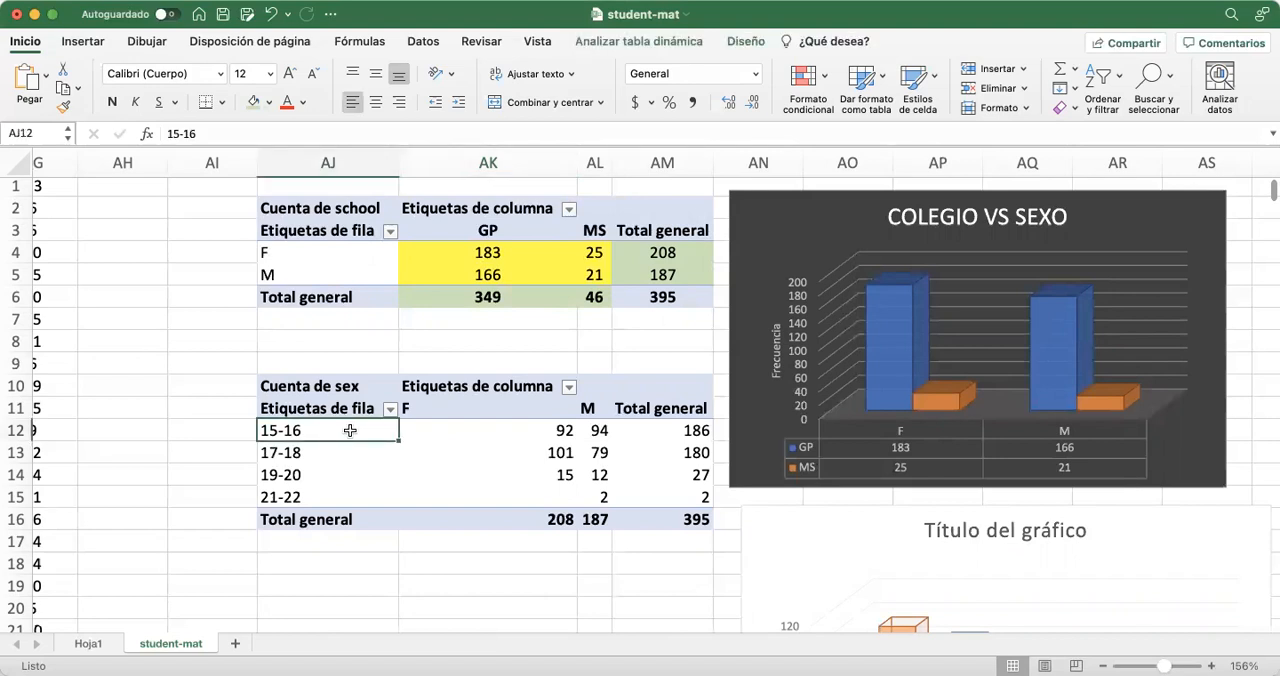
pyautogui.rightClick(349, 434)
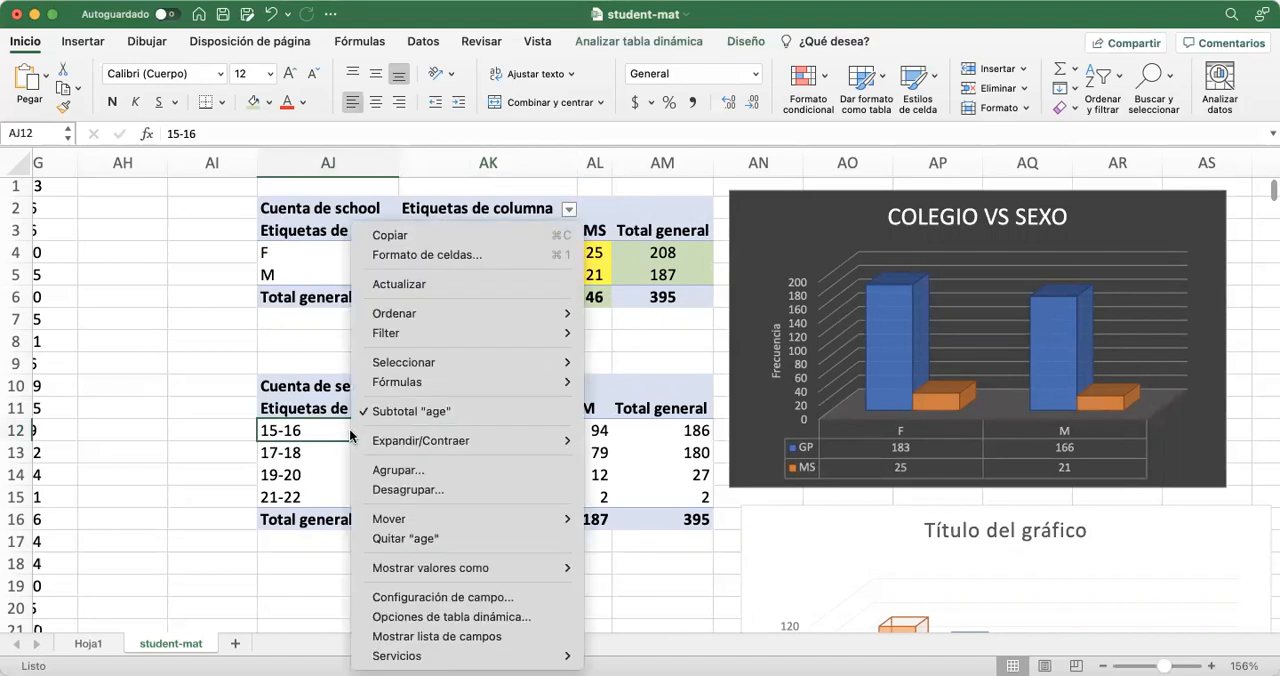
pyautogui.click(437, 636)
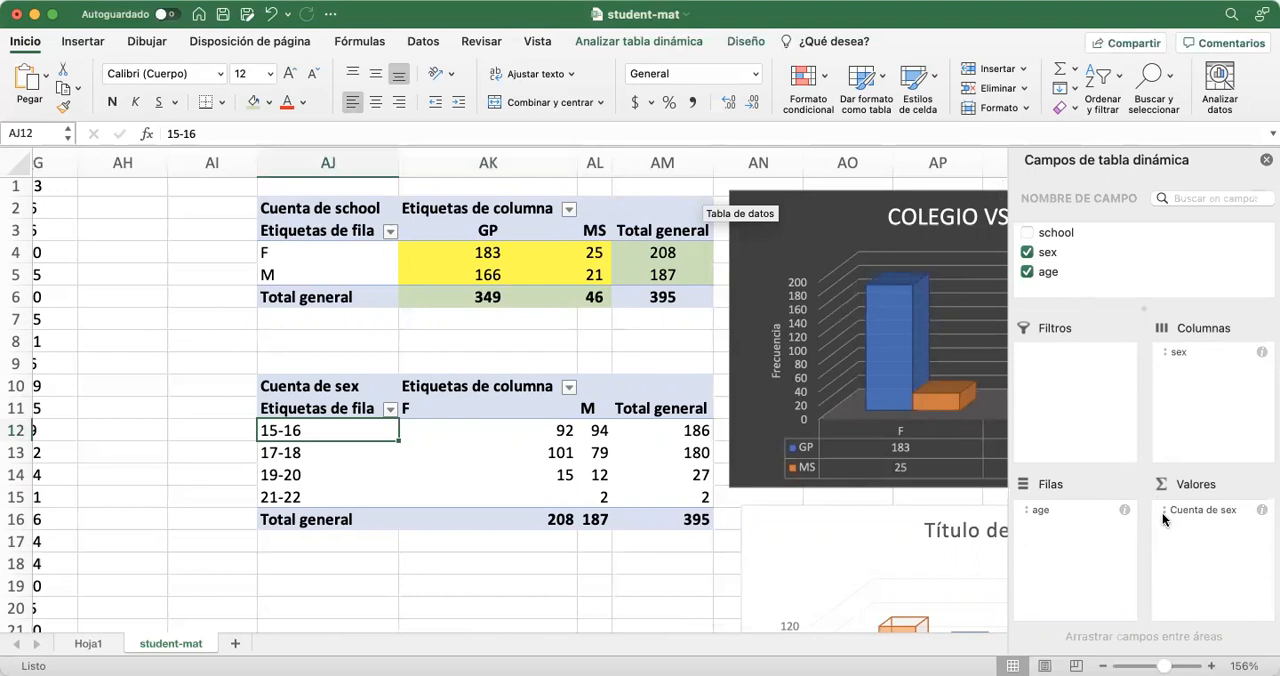
pyautogui.click(1266, 160)
pyautogui.scroll(-1, 443, 545)
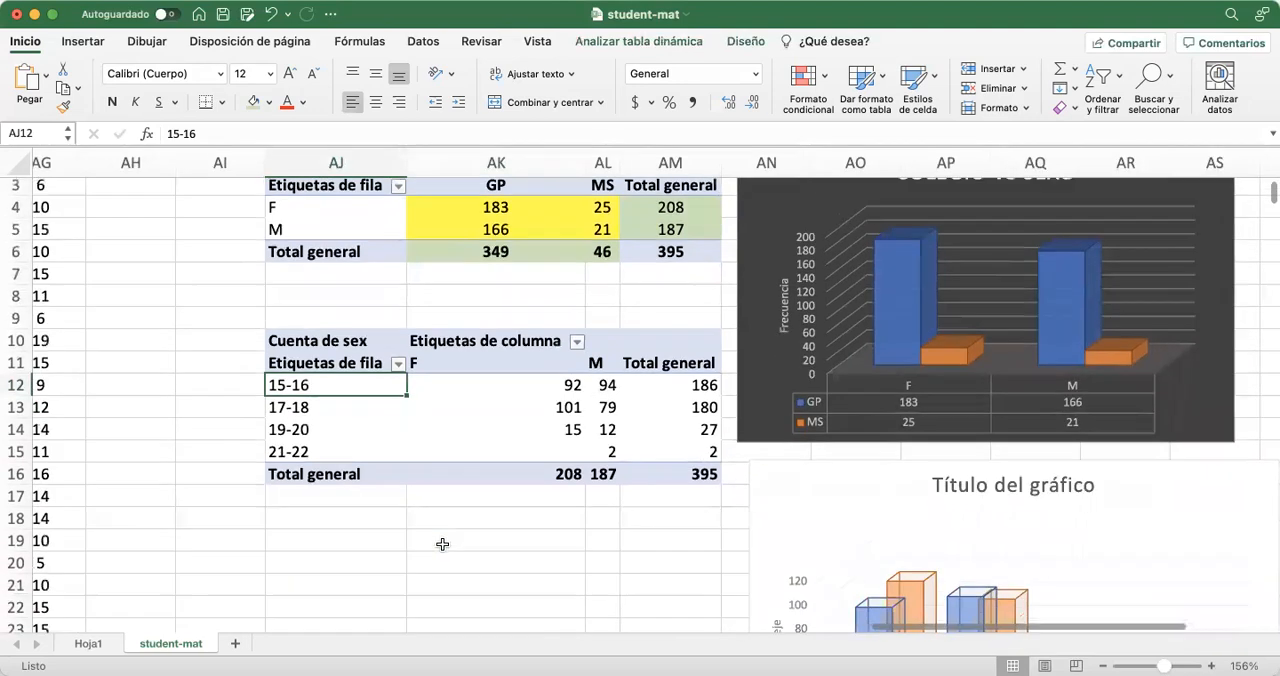
pyautogui.click(371, 525)
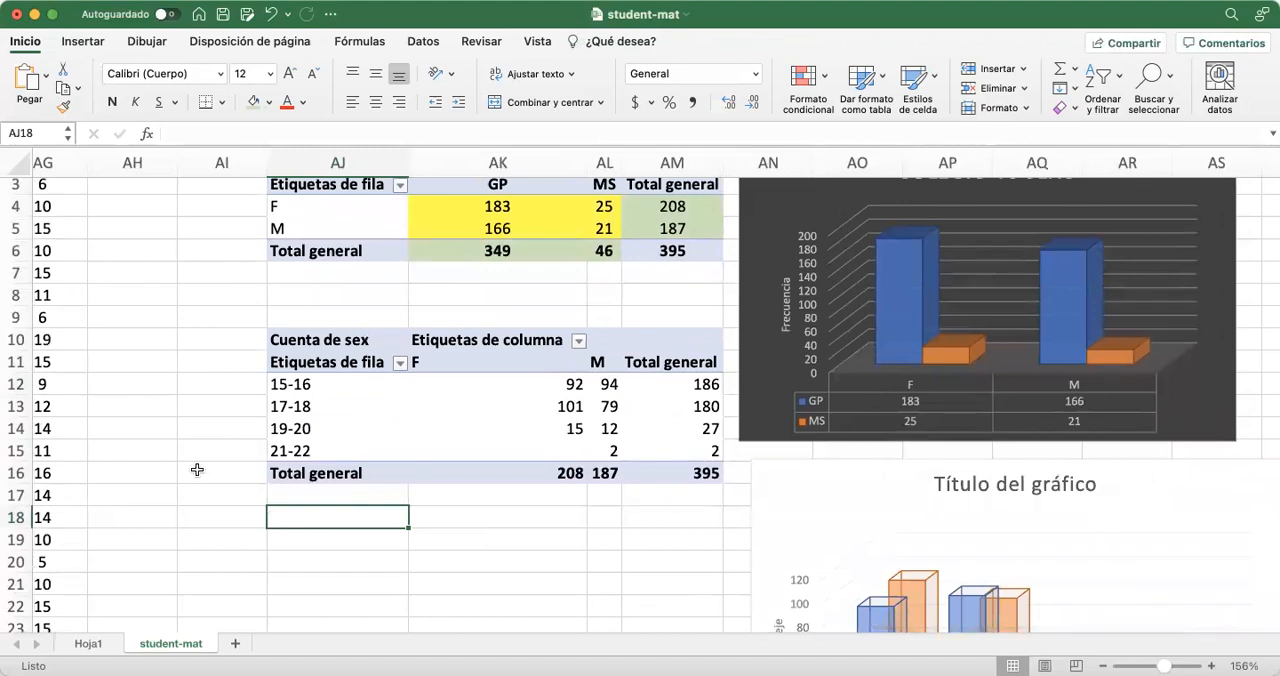
# Examine the school and age columns in the source data
pyautogui.scroll(1, 197, 469)
pyautogui.hscroll(-1, 197, 469)
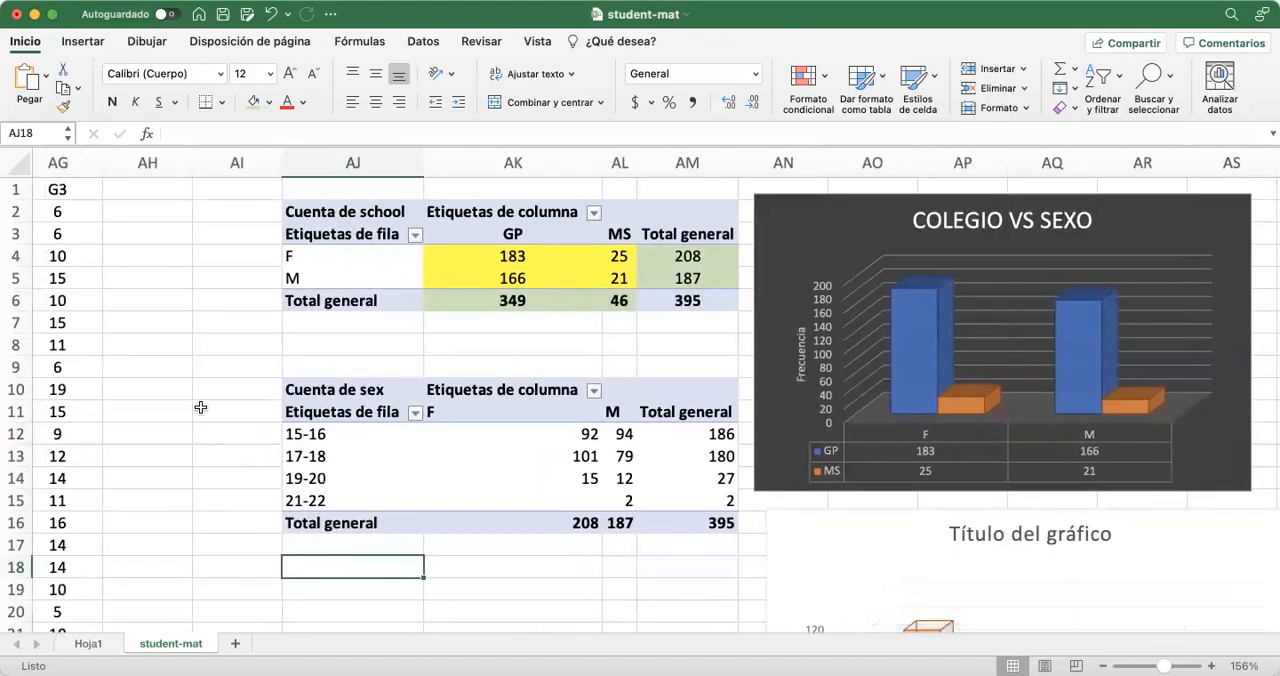
pyautogui.hscroll(-1, 200, 407)
pyautogui.hscroll(-20, 200, 407)
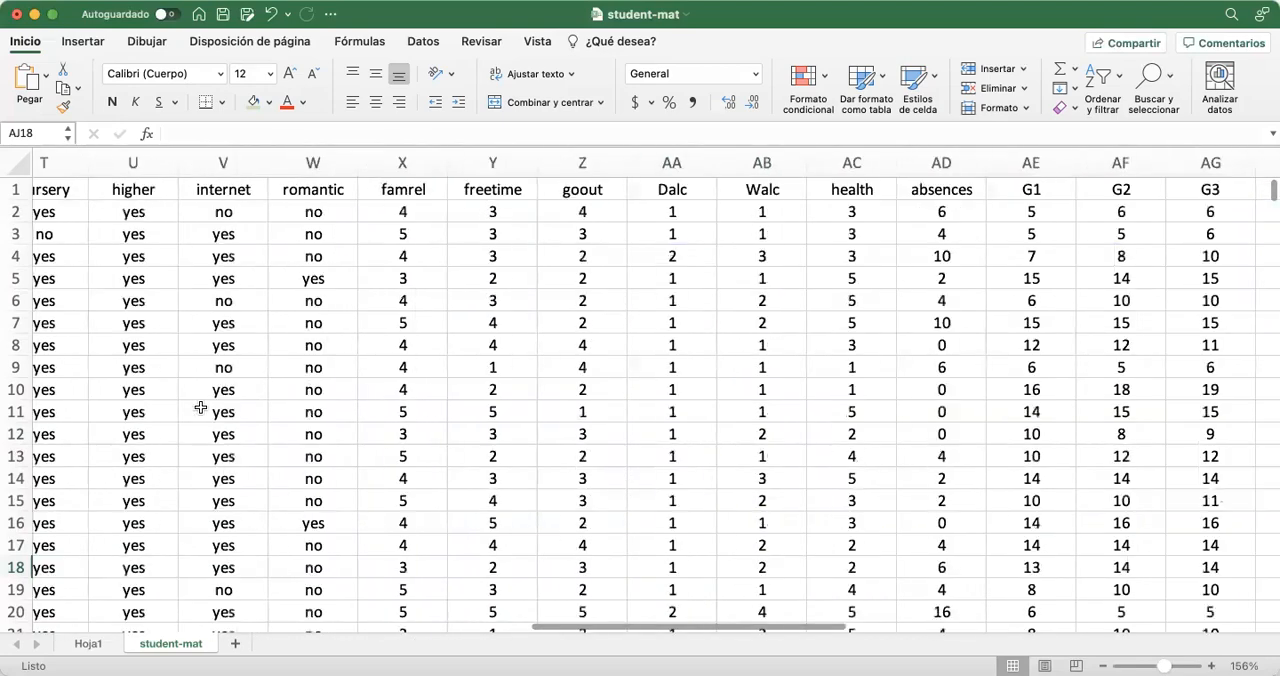
pyautogui.hscroll(-5, 200, 407)
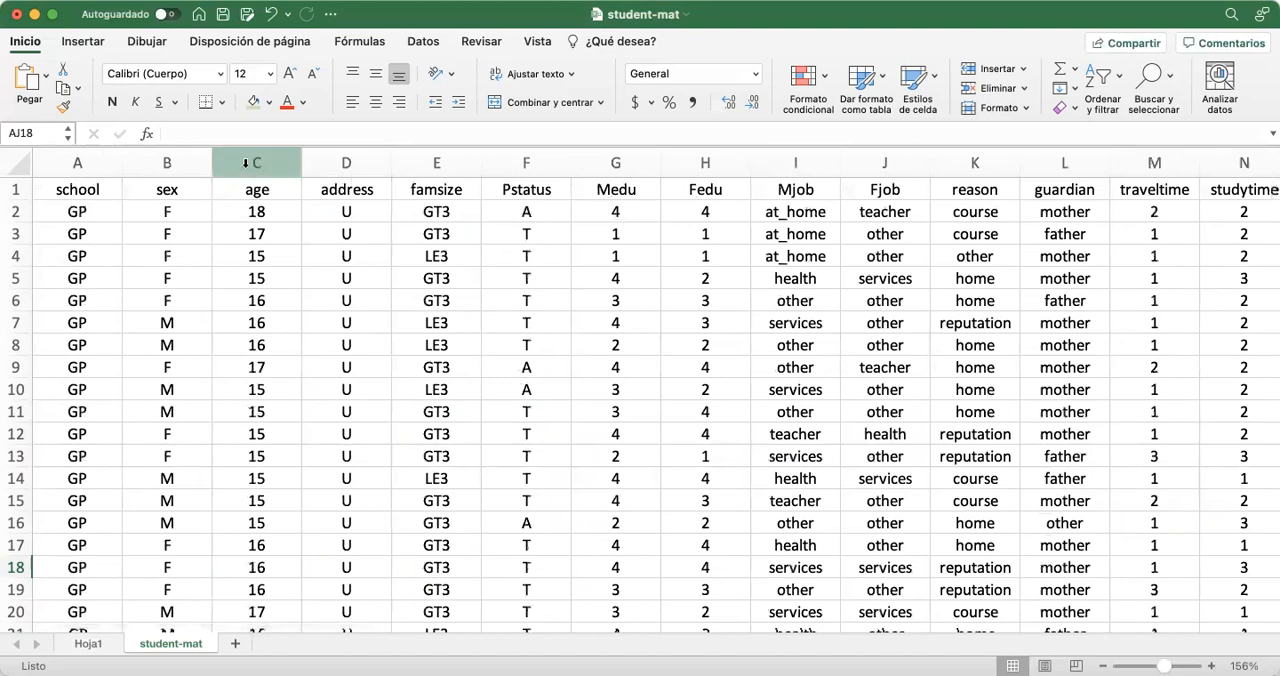
pyautogui.click(245, 163)
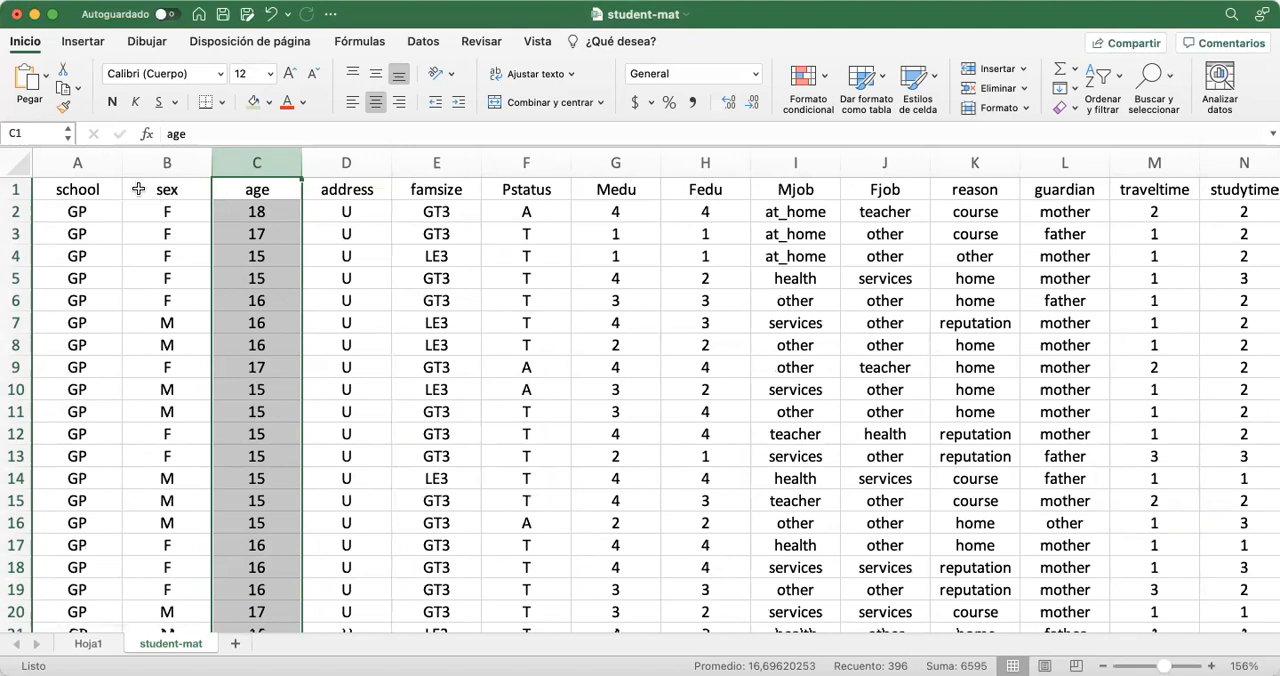
pyautogui.click(78, 162)
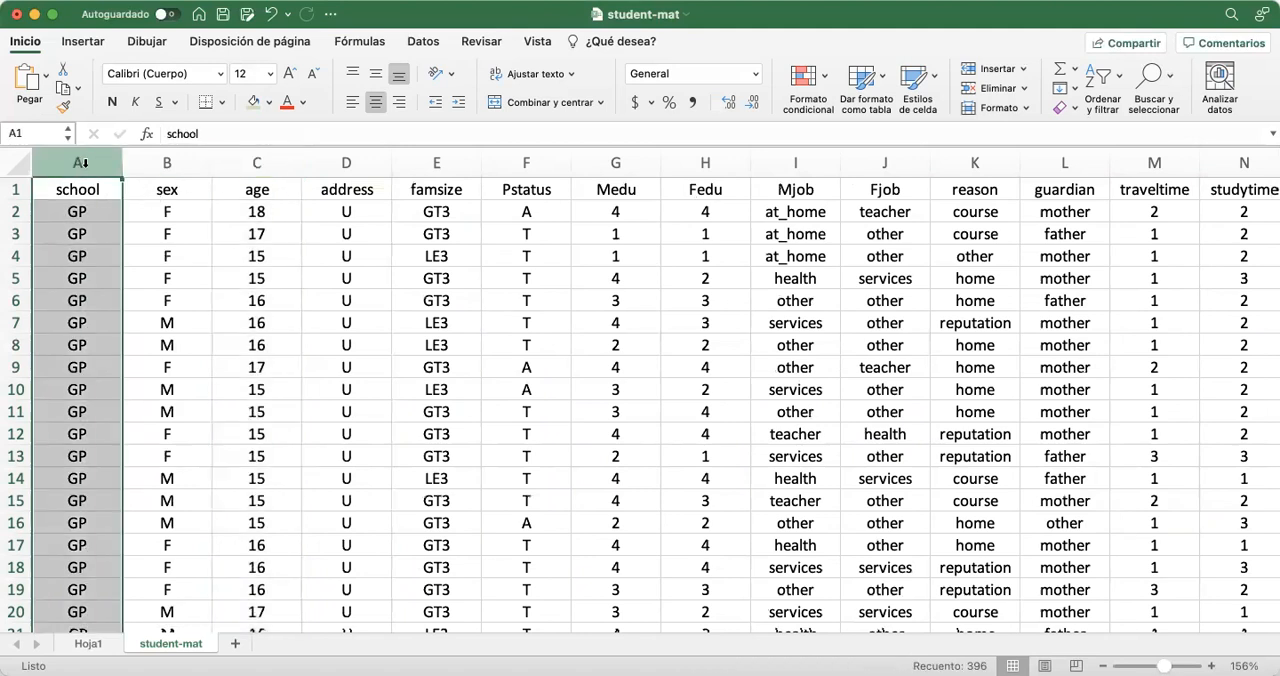
pyautogui.click(238, 166)
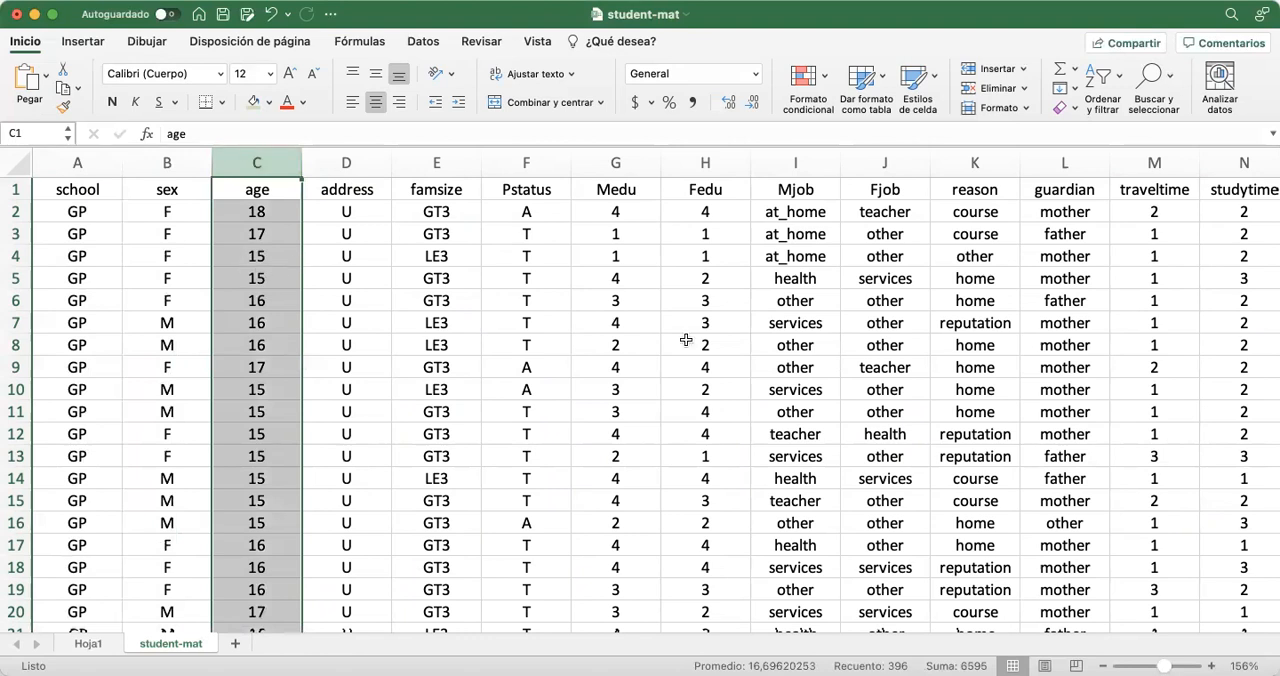
# Examine the G1 grade column of the source data alongside the school and age columns
pyautogui.hscroll(10, 808, 362)
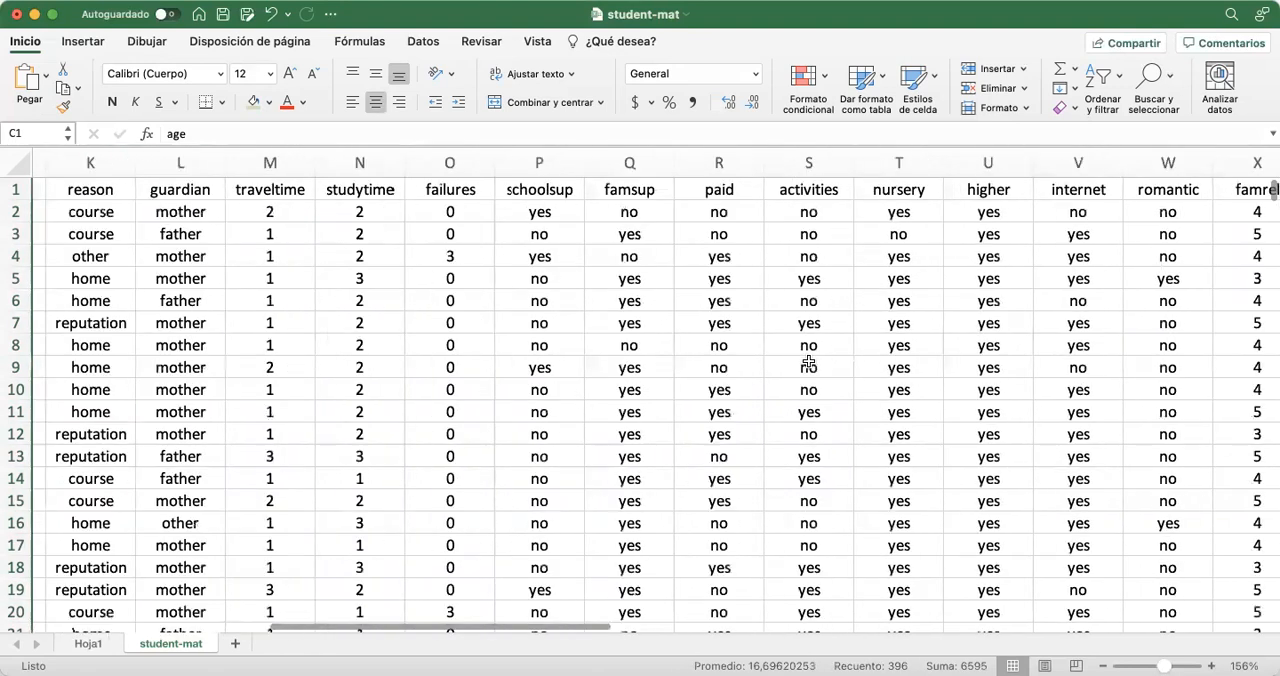
pyautogui.hscroll(10, 808, 362)
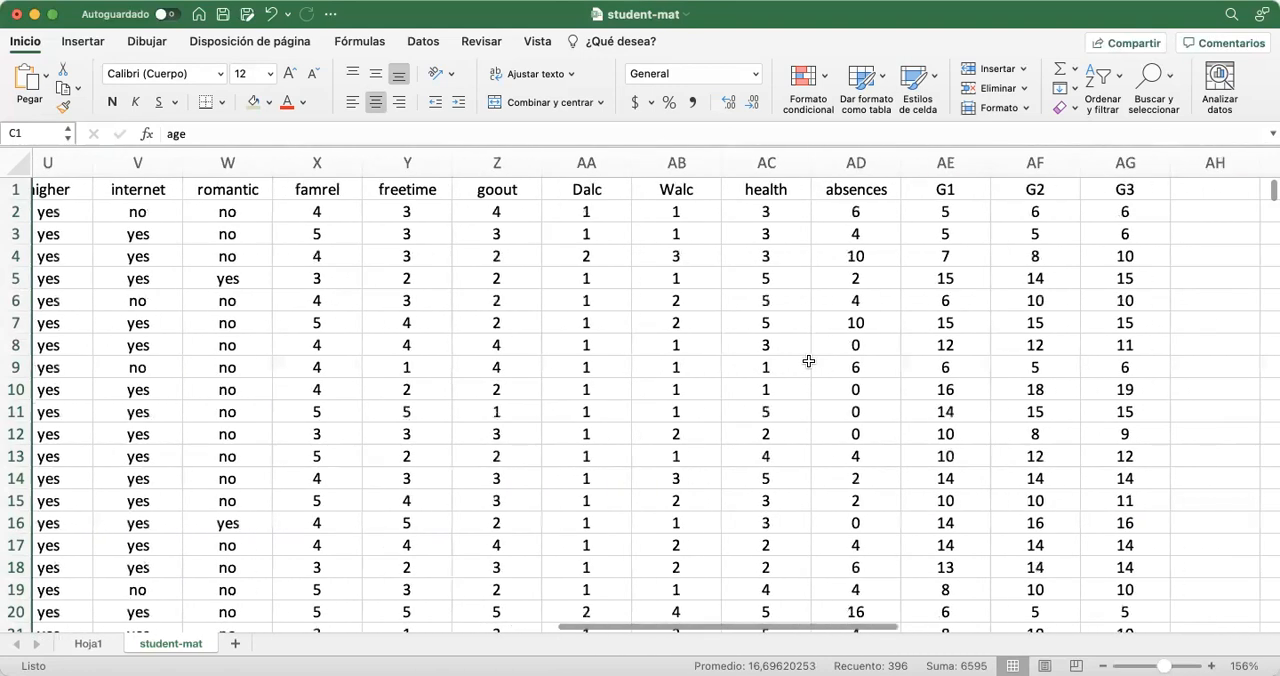
pyautogui.hscroll(6, 808, 362)
pyautogui.hscroll(-4, 808, 362)
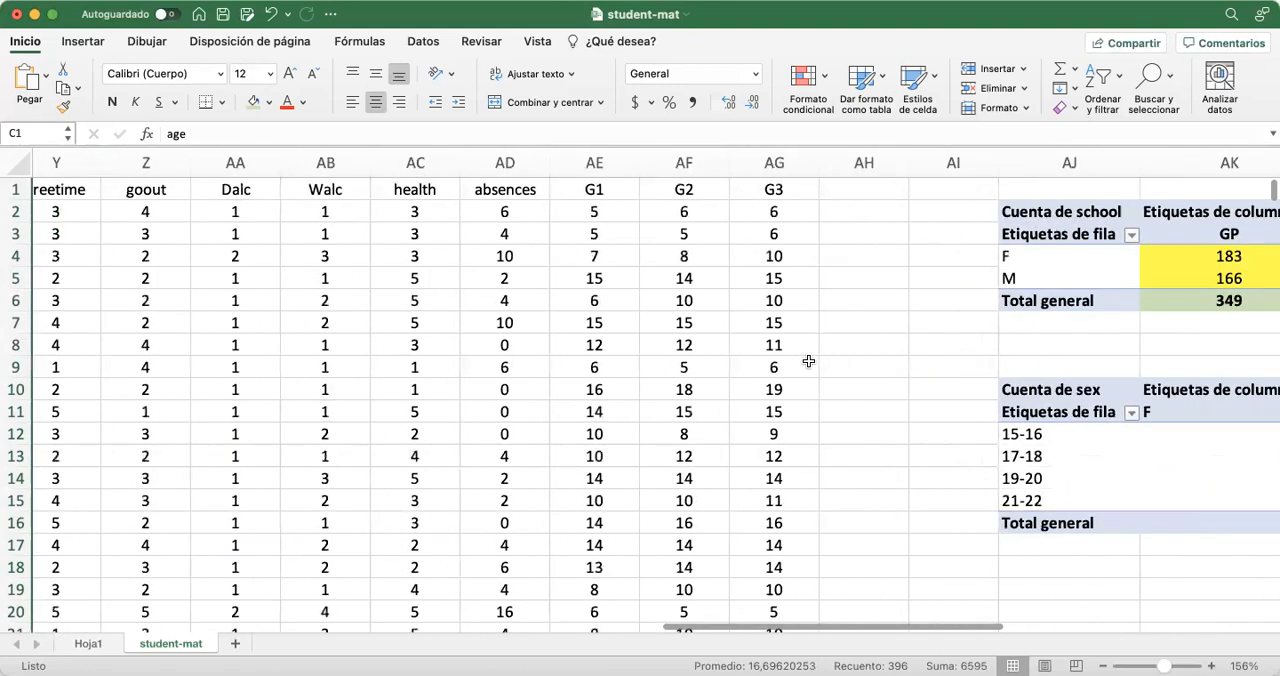
pyautogui.click(577, 163)
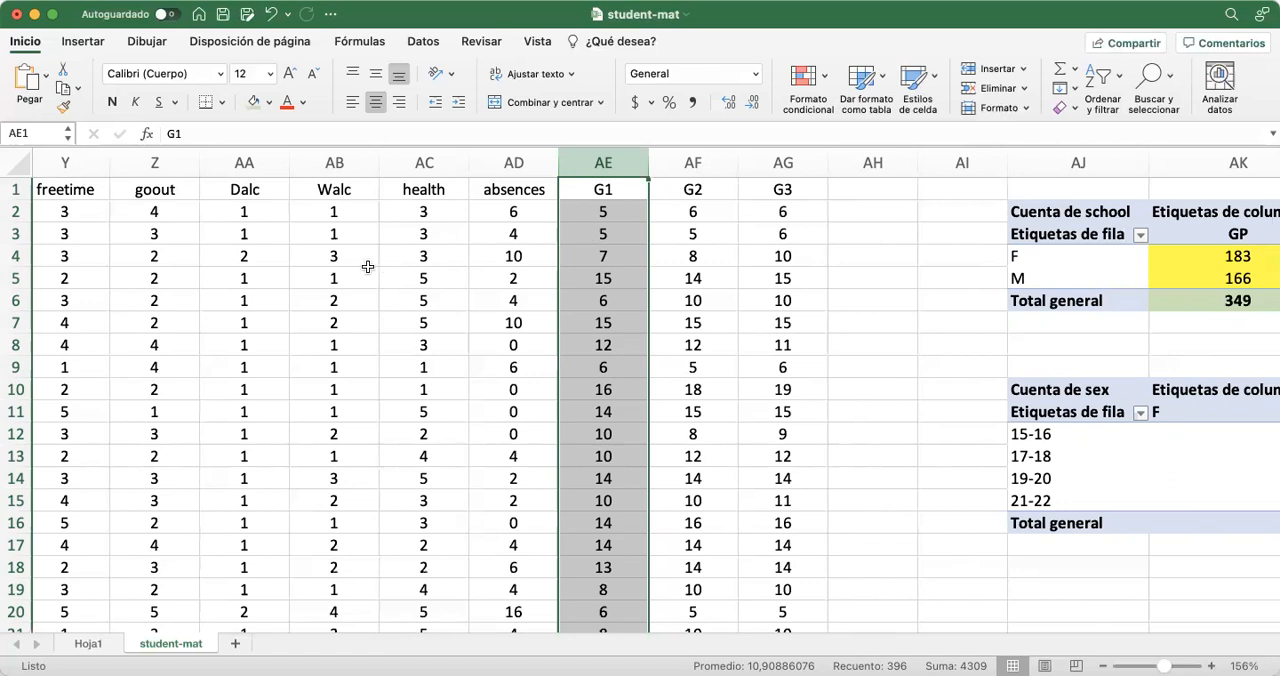
pyautogui.hscroll(-20, 264, 300)
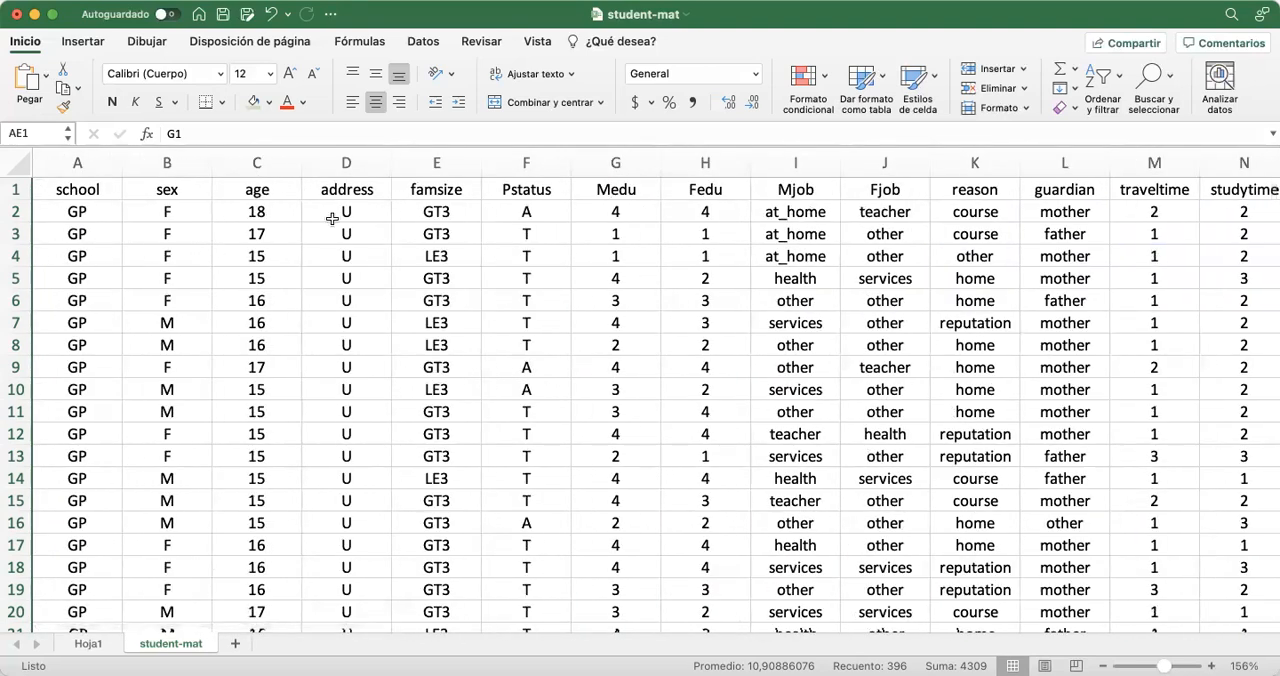
pyautogui.click(82, 164)
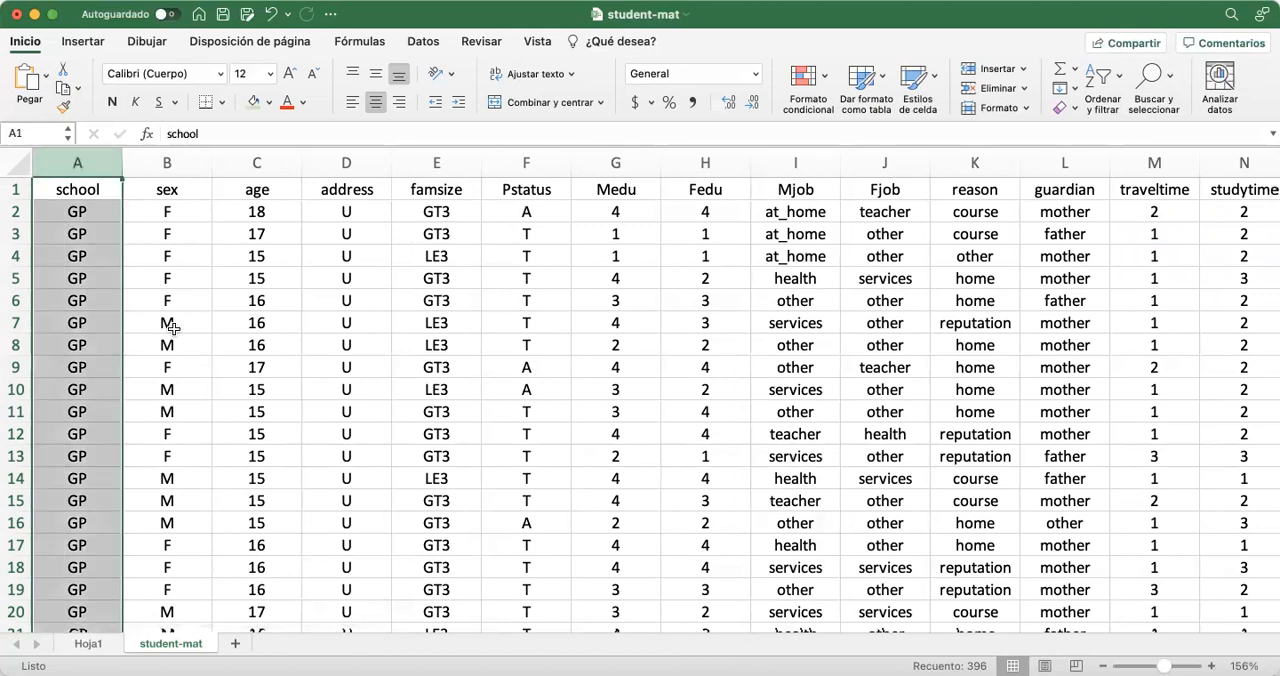
pyautogui.click(254, 166)
pyautogui.hscroll(15, 592, 240)
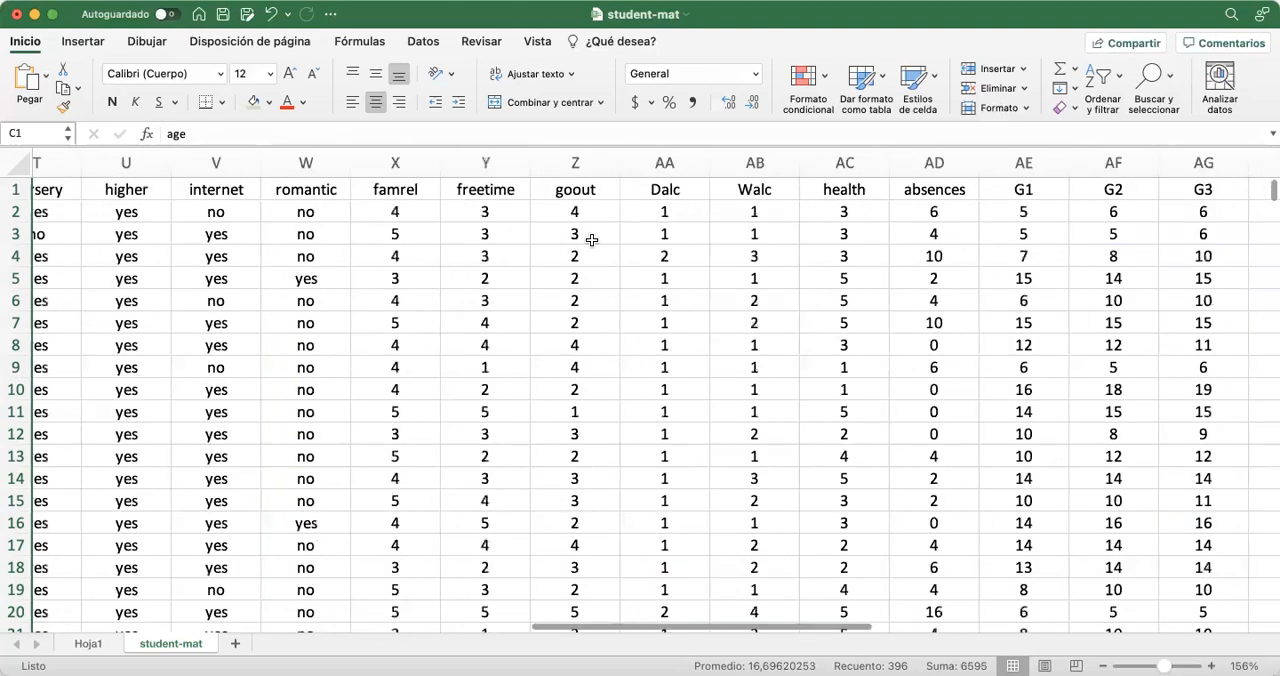
pyautogui.click(485, 170)
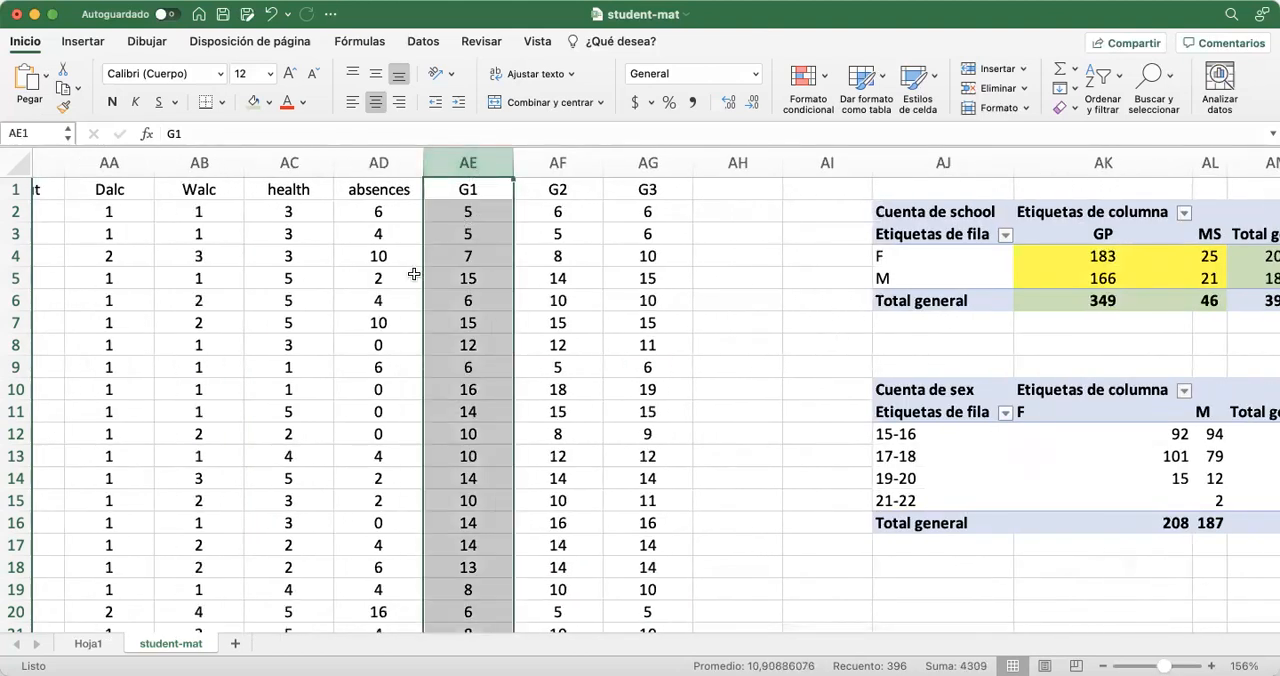
pyautogui.hscroll(-15, 413, 274)
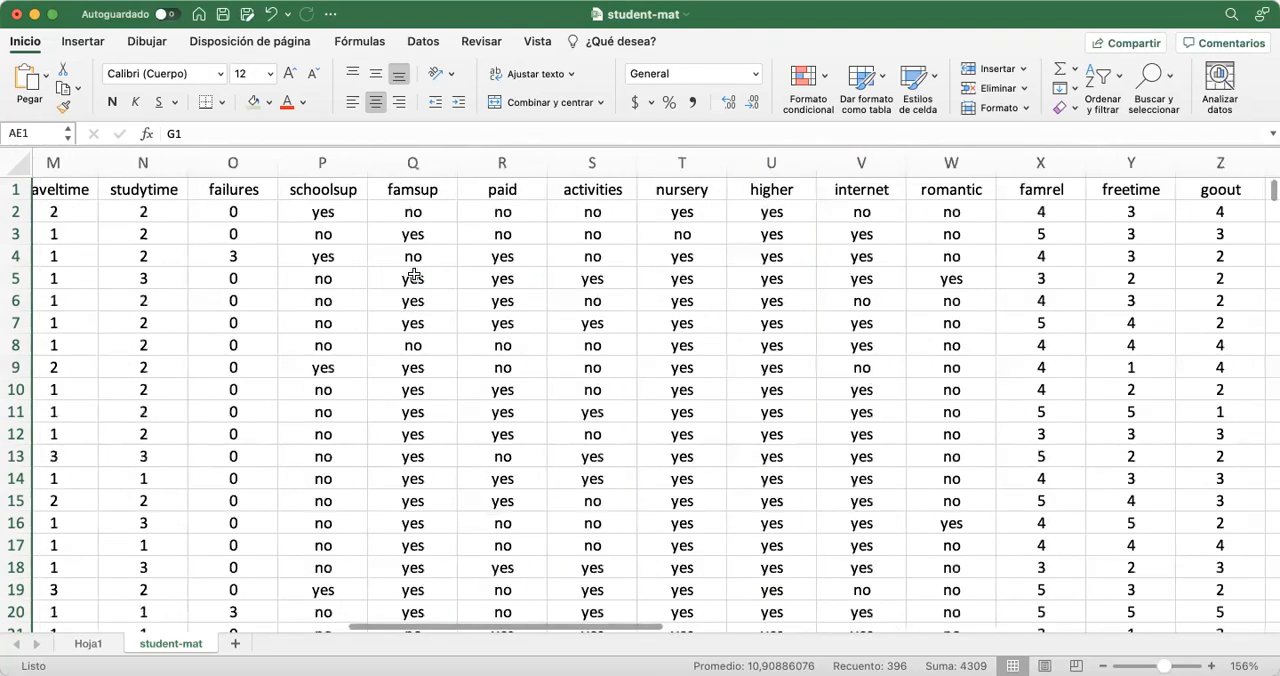
pyautogui.click(91, 192)
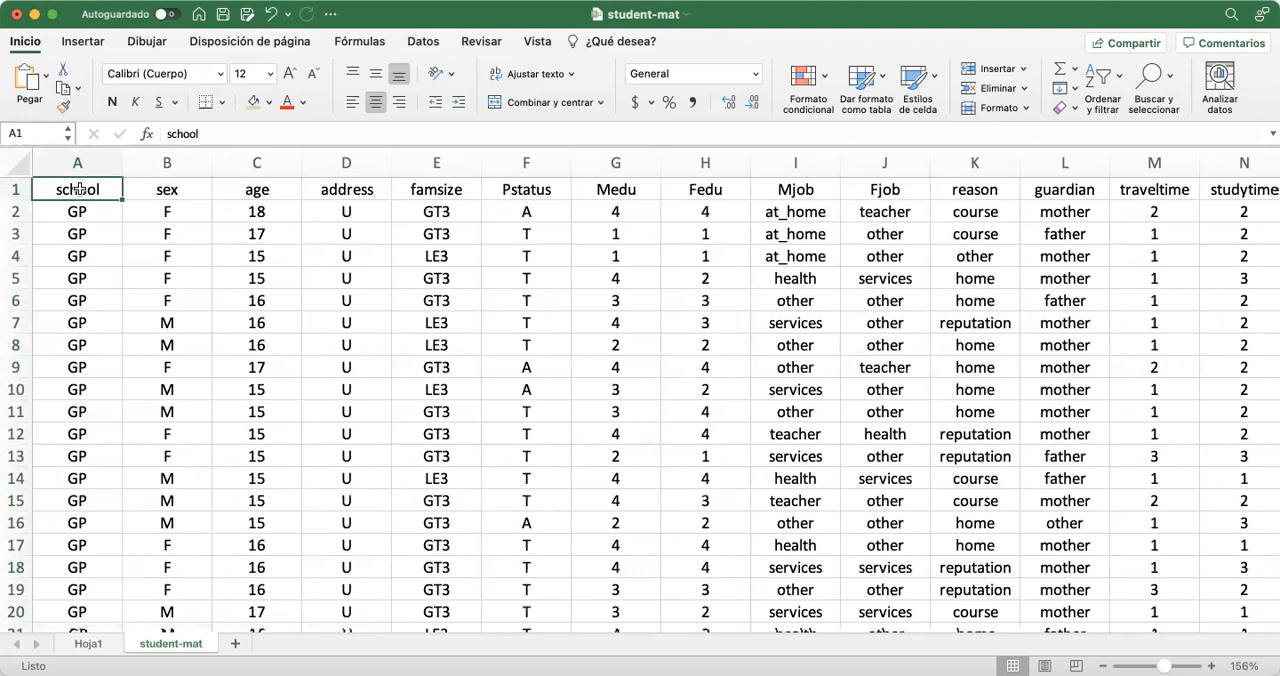
pyautogui.hotkey('ctrl', 'shift', 'Right')
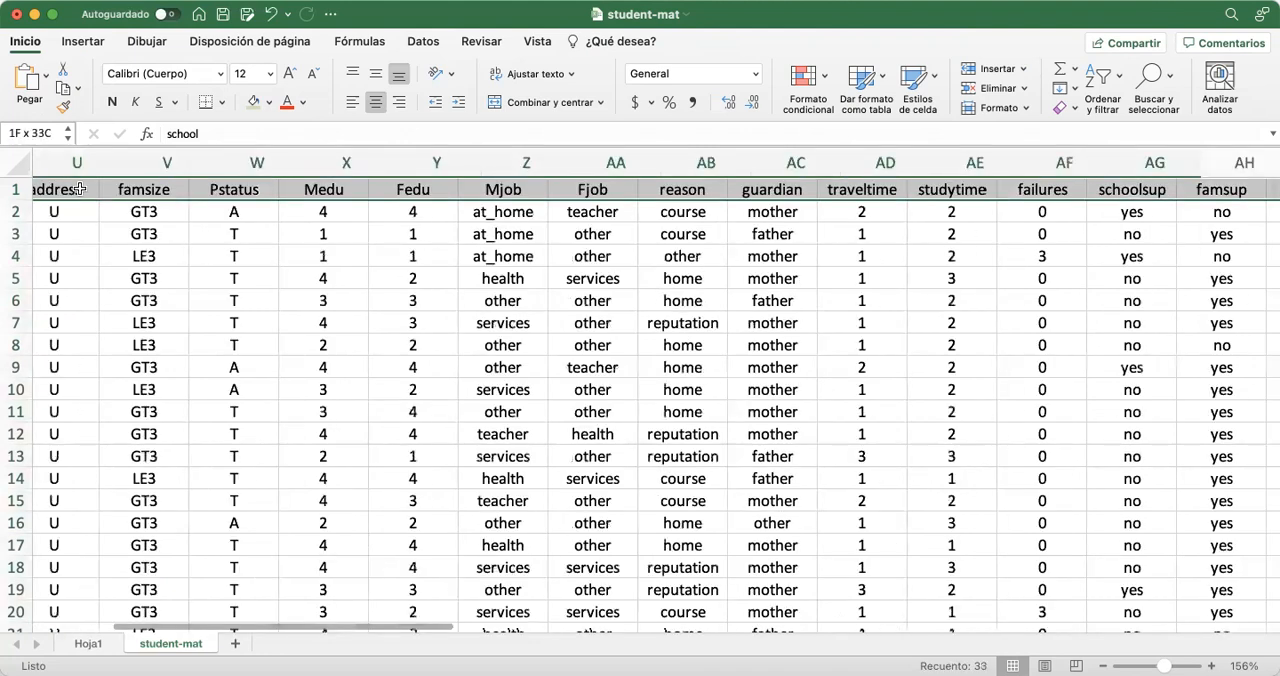
pyautogui.hotkey('ctrl', 'shift', 'Down')
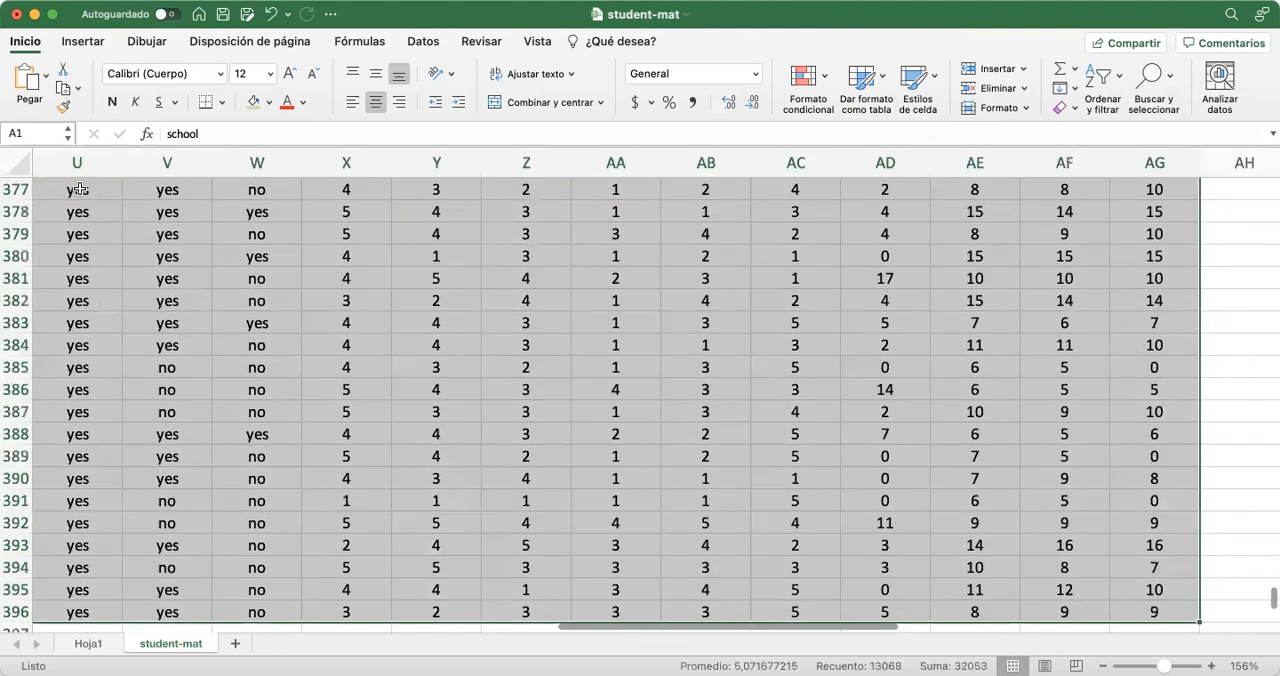
pyautogui.scroll(20, 419, 441)
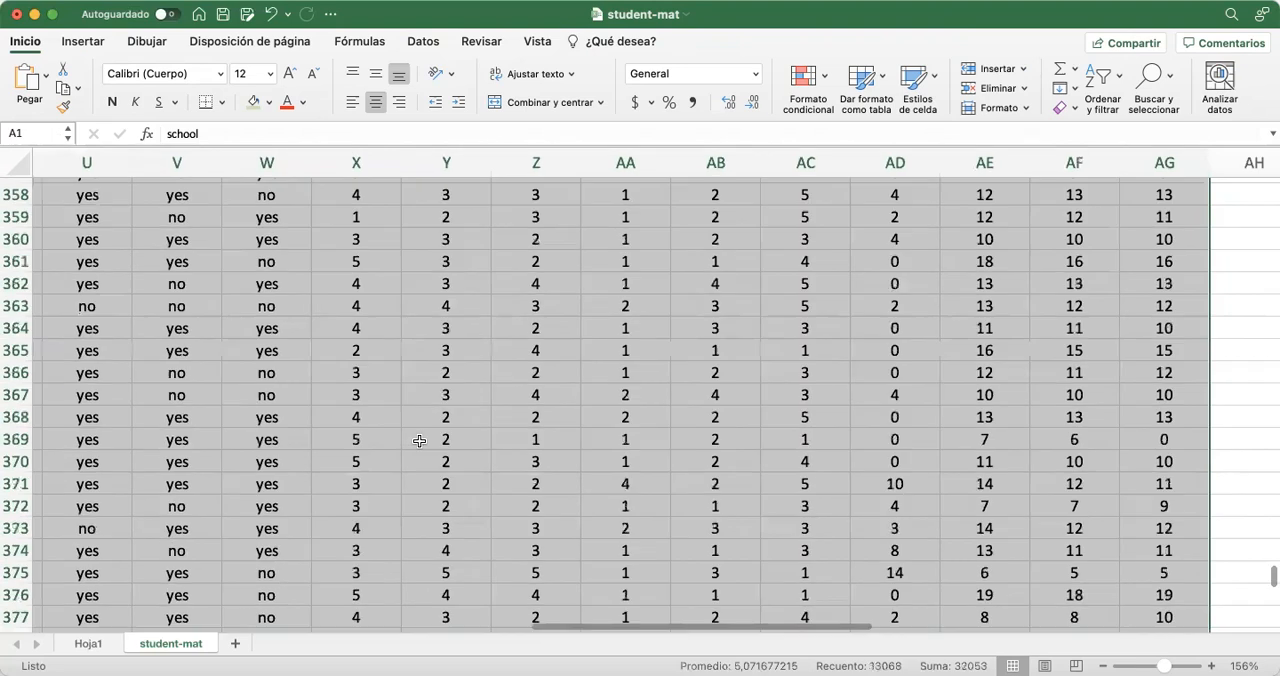
pyautogui.scroll(20, 419, 441)
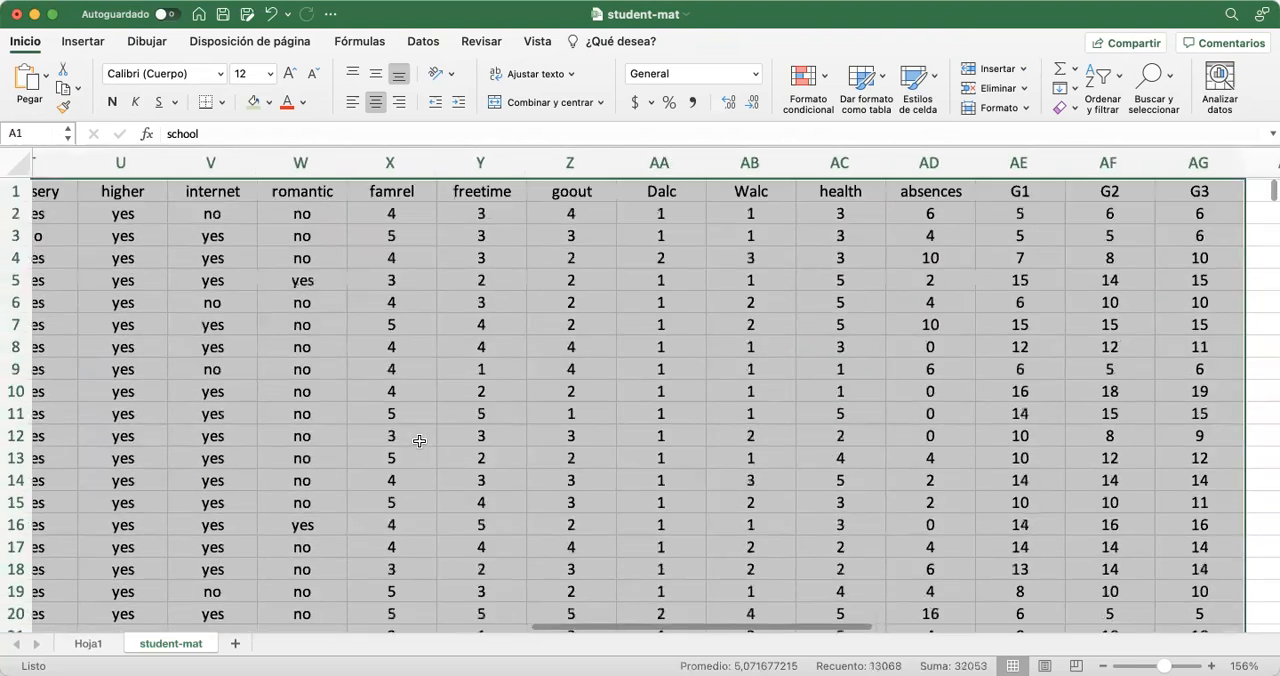
pyautogui.hscroll(-15, 419, 441)
pyautogui.hscroll(-4, 419, 441)
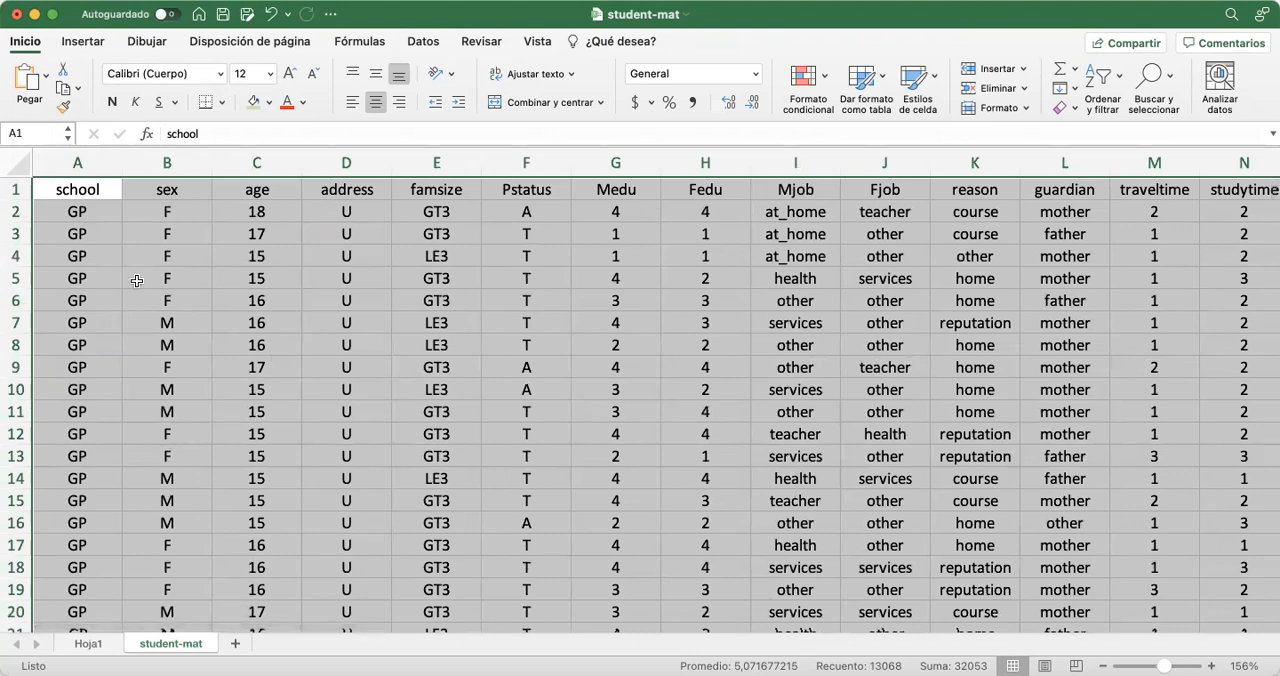
# Select the whole student-mat data range A1:AG396, including the header row
pyautogui.click(75, 189)
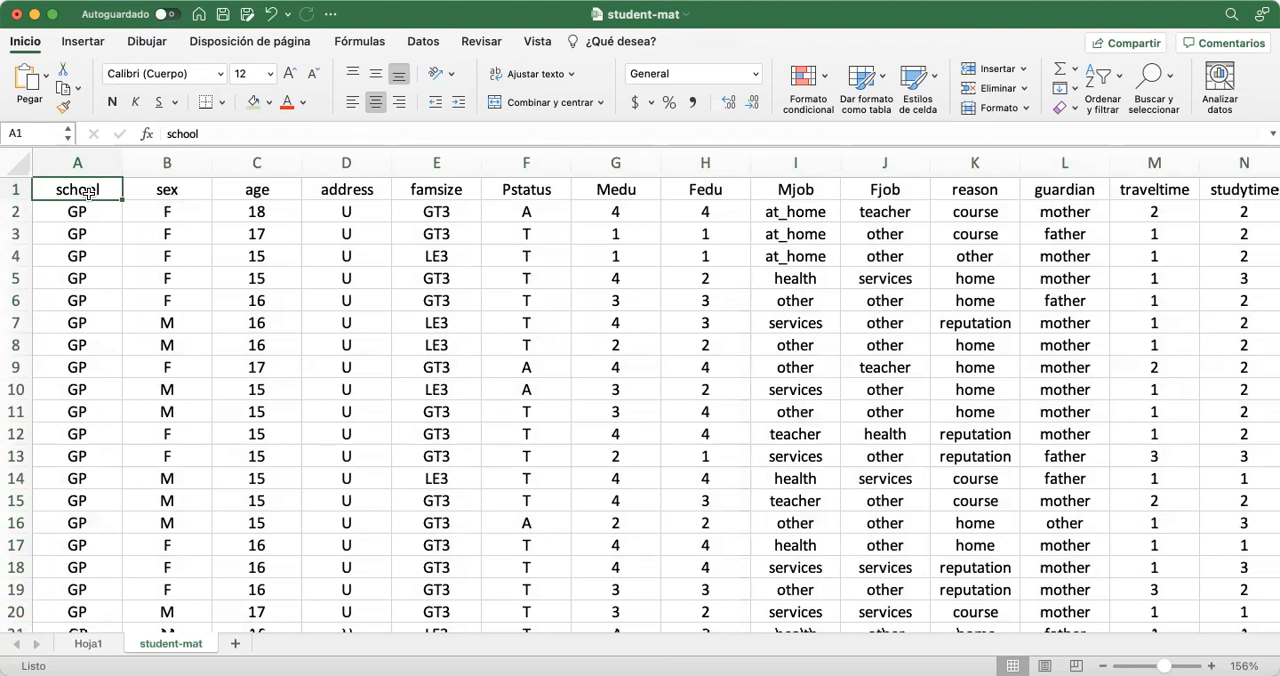
pyautogui.press('super+shift+Right')
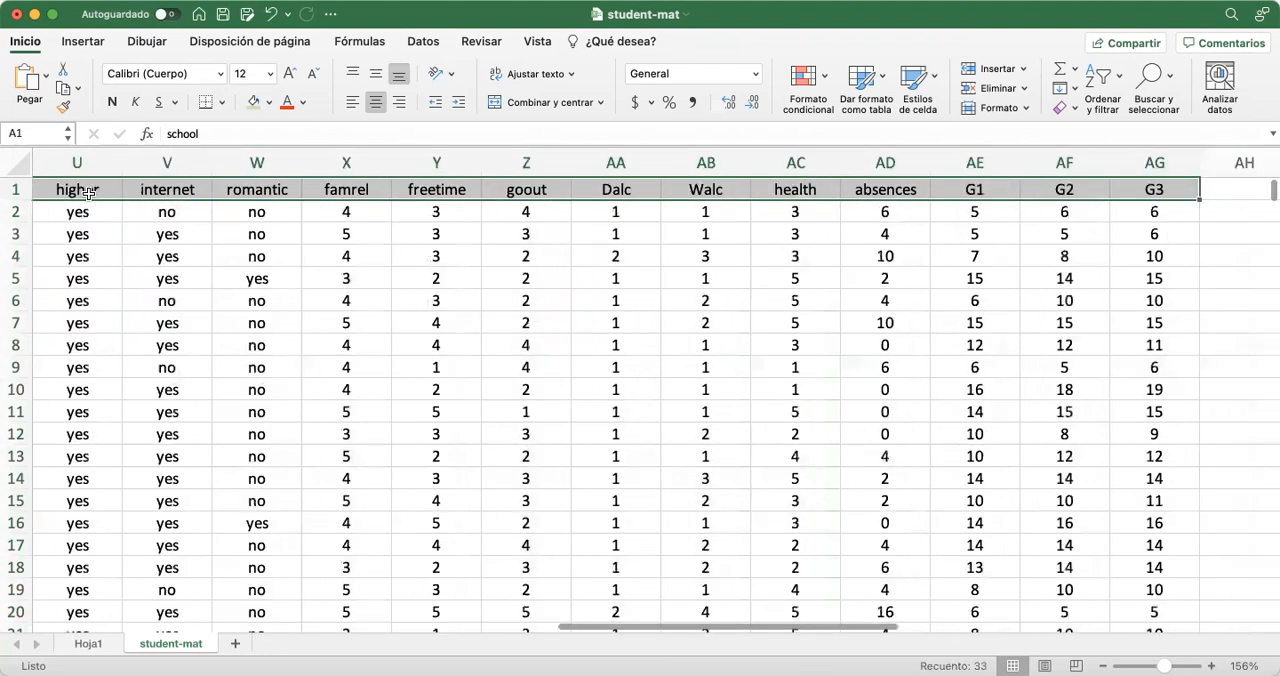
pyautogui.press('super+shift+Down')
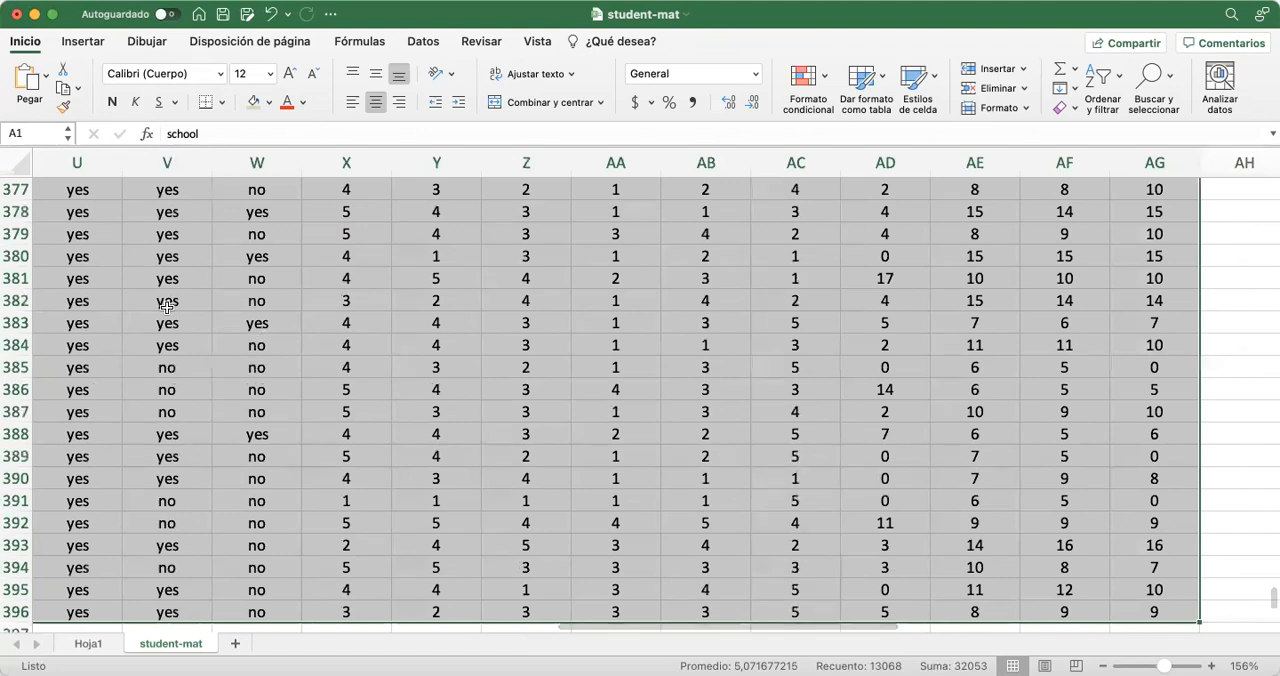
pyautogui.scroll(20, 166, 307)
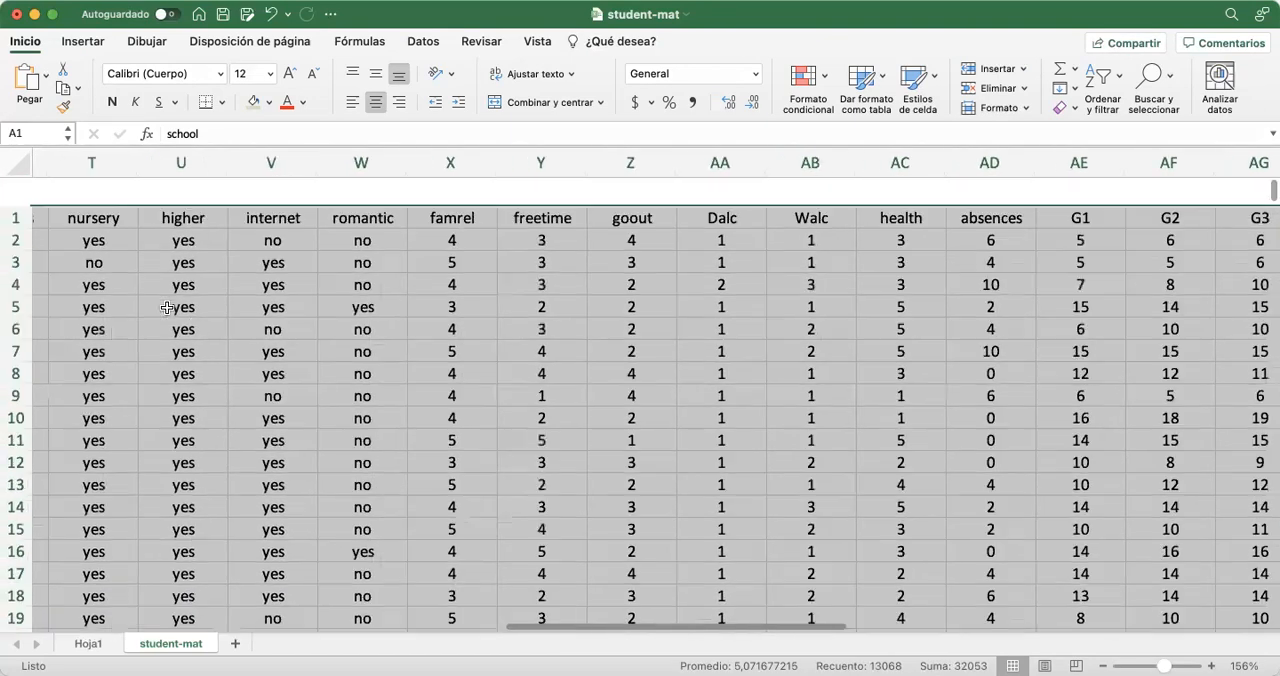
pyautogui.hscroll(-20, 321, 338)
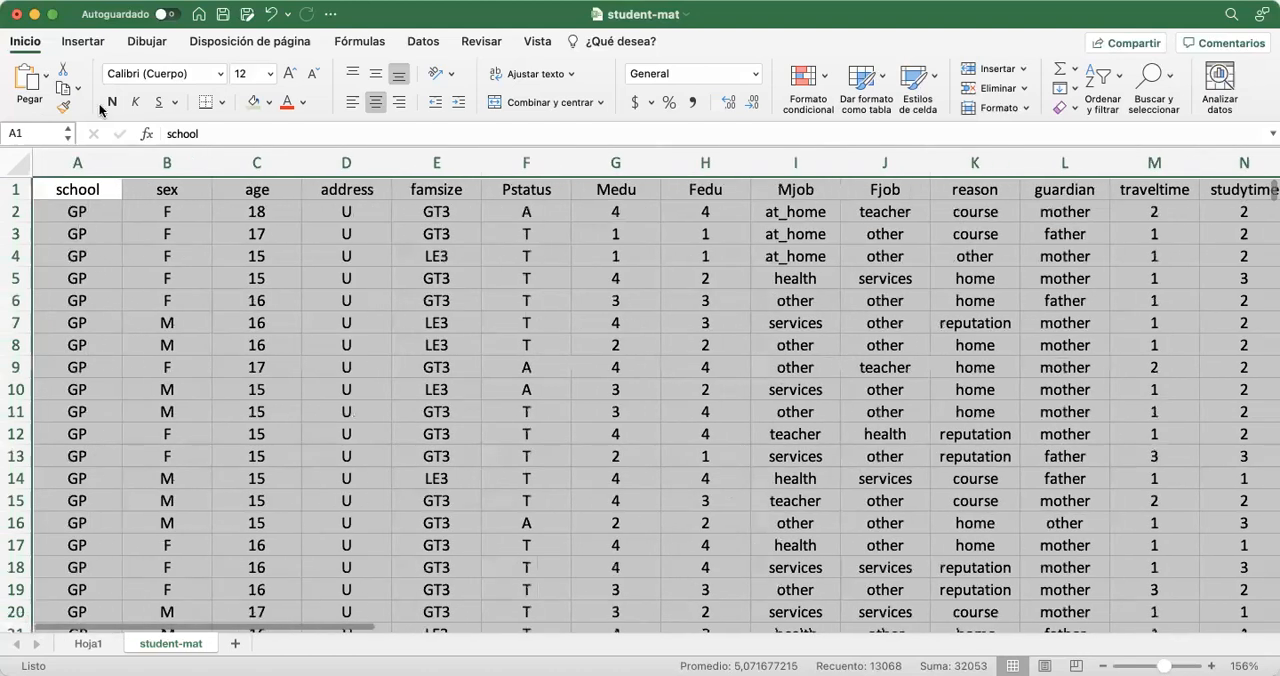
# Create a pivot table from the selected data on the existing student-mat sheet, placed at cell AV2
pyautogui.click(80, 42)
pyautogui.click(31, 73)
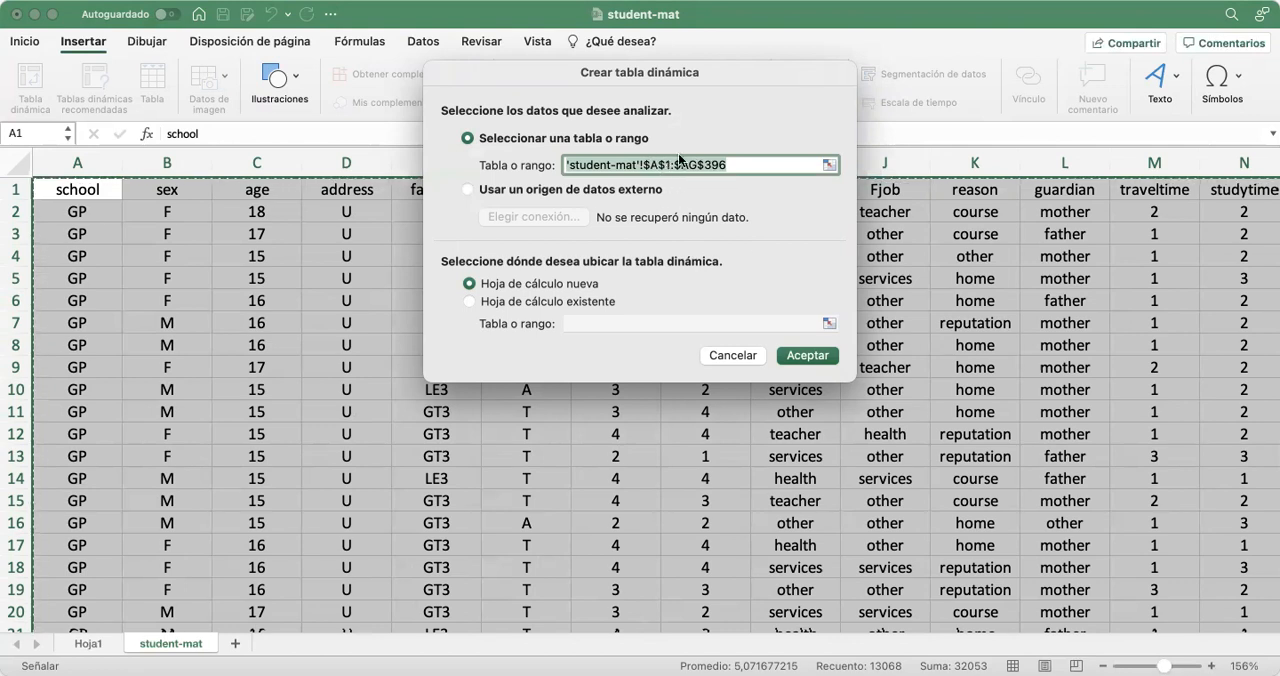
pyautogui.click(469, 301)
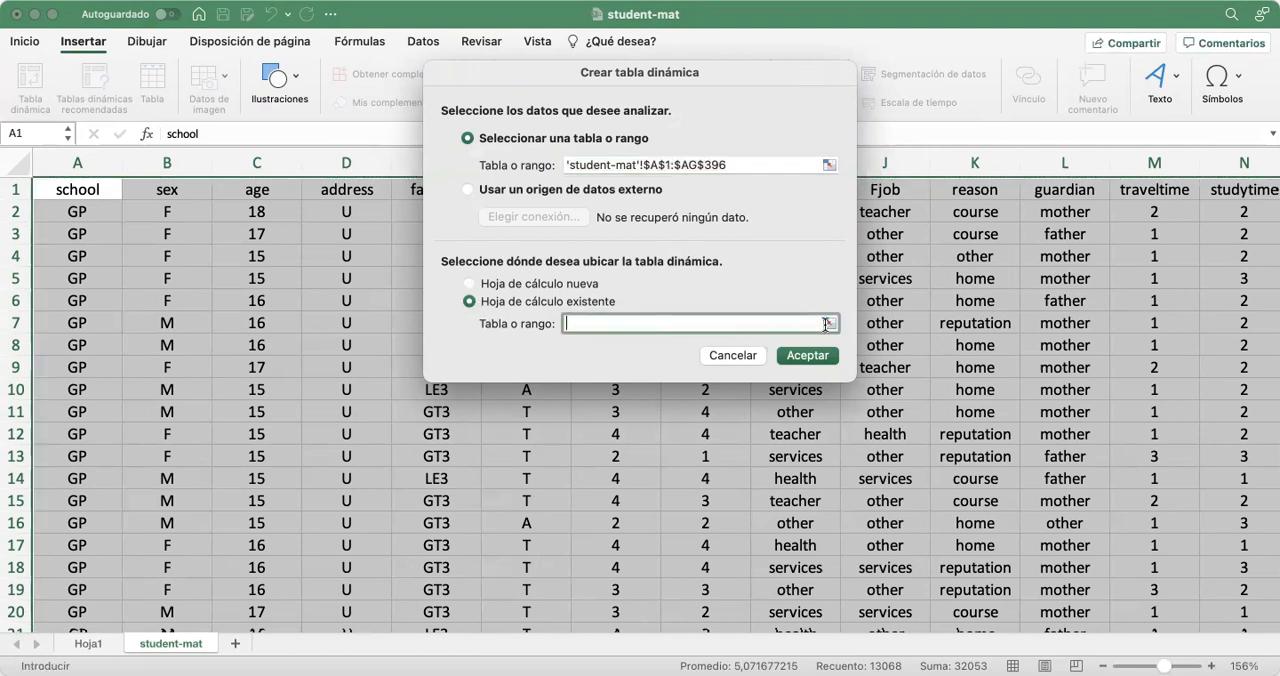
pyautogui.click(829, 323)
pyautogui.hscroll(15, 910, 373)
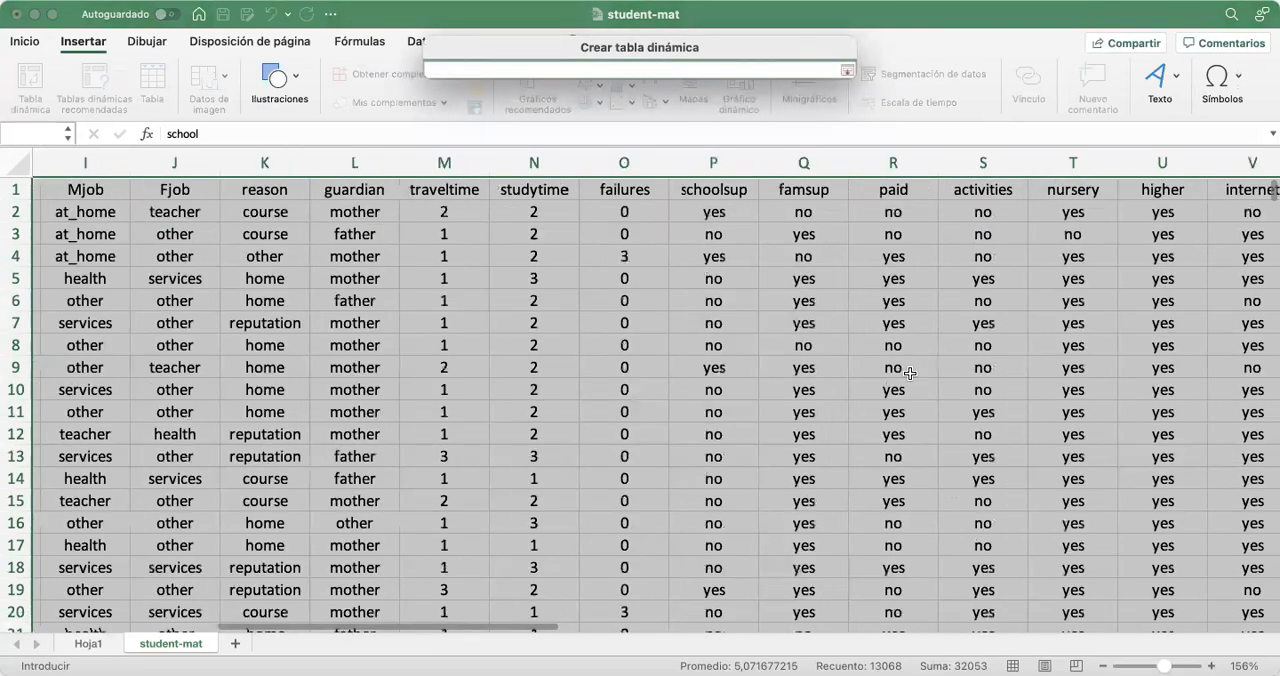
pyautogui.hscroll(5, 910, 373)
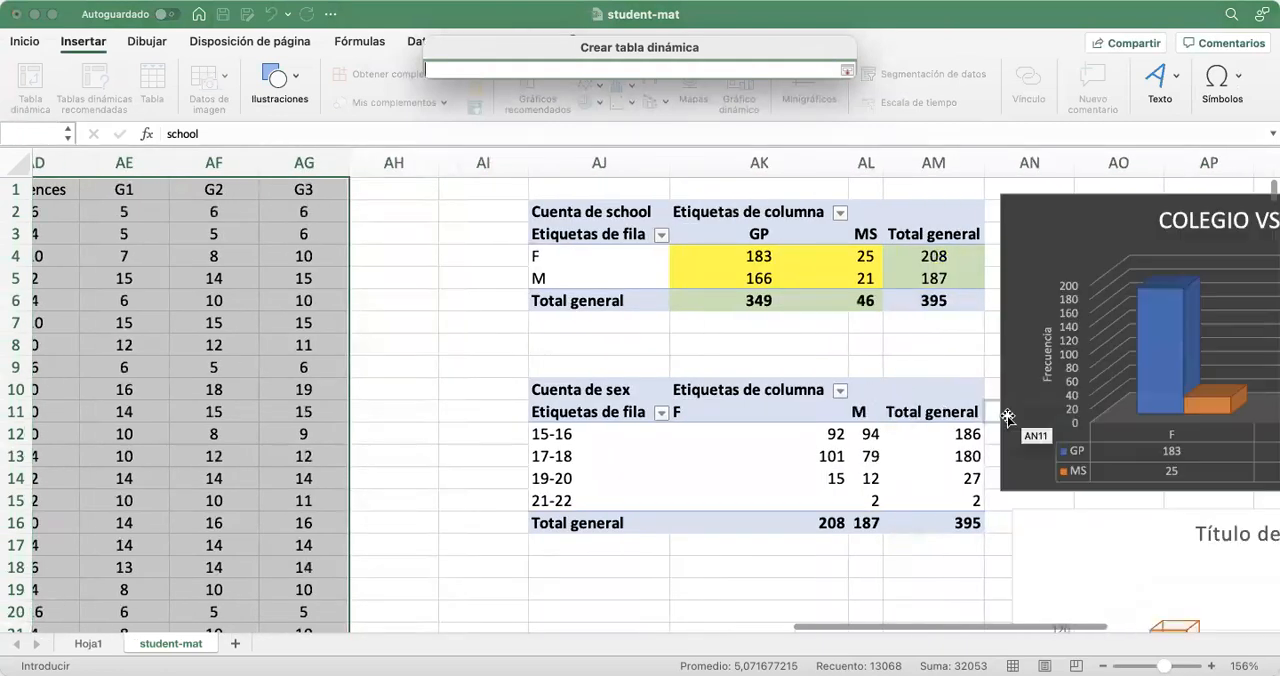
pyautogui.scroll(-5, 1008, 417)
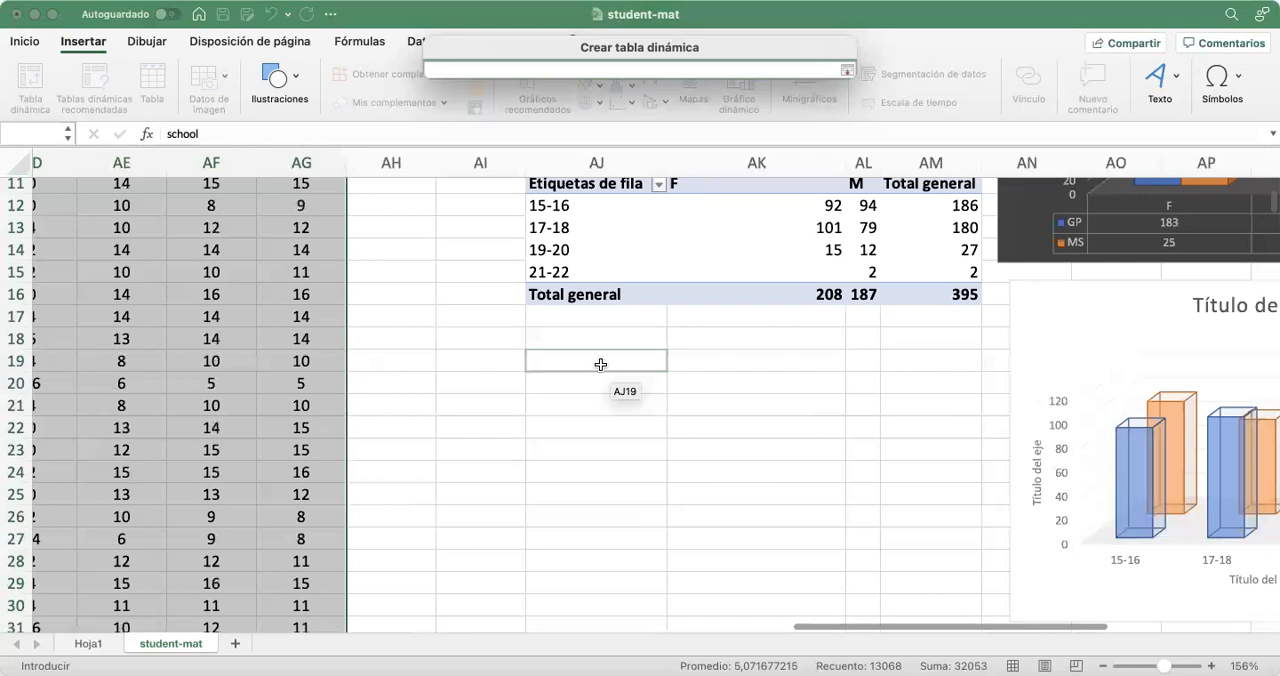
pyautogui.scroll(5, 723, 423)
pyautogui.hscroll(10, 780, 320)
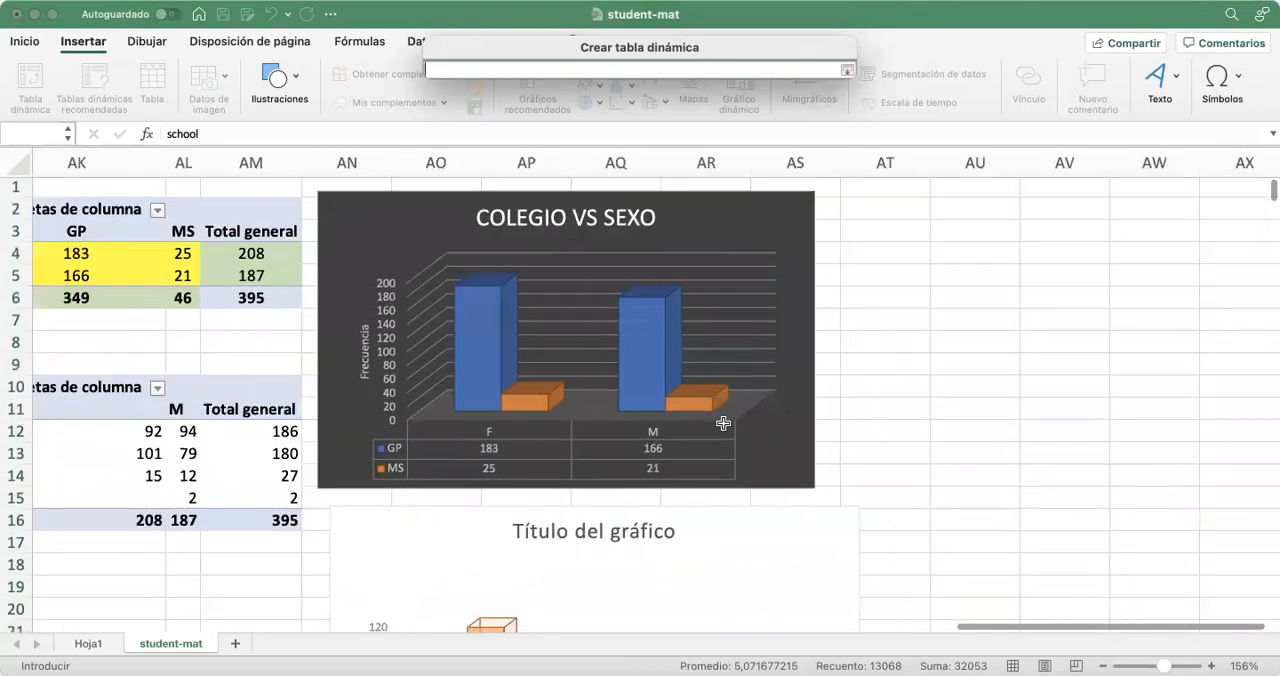
pyautogui.click(857, 212)
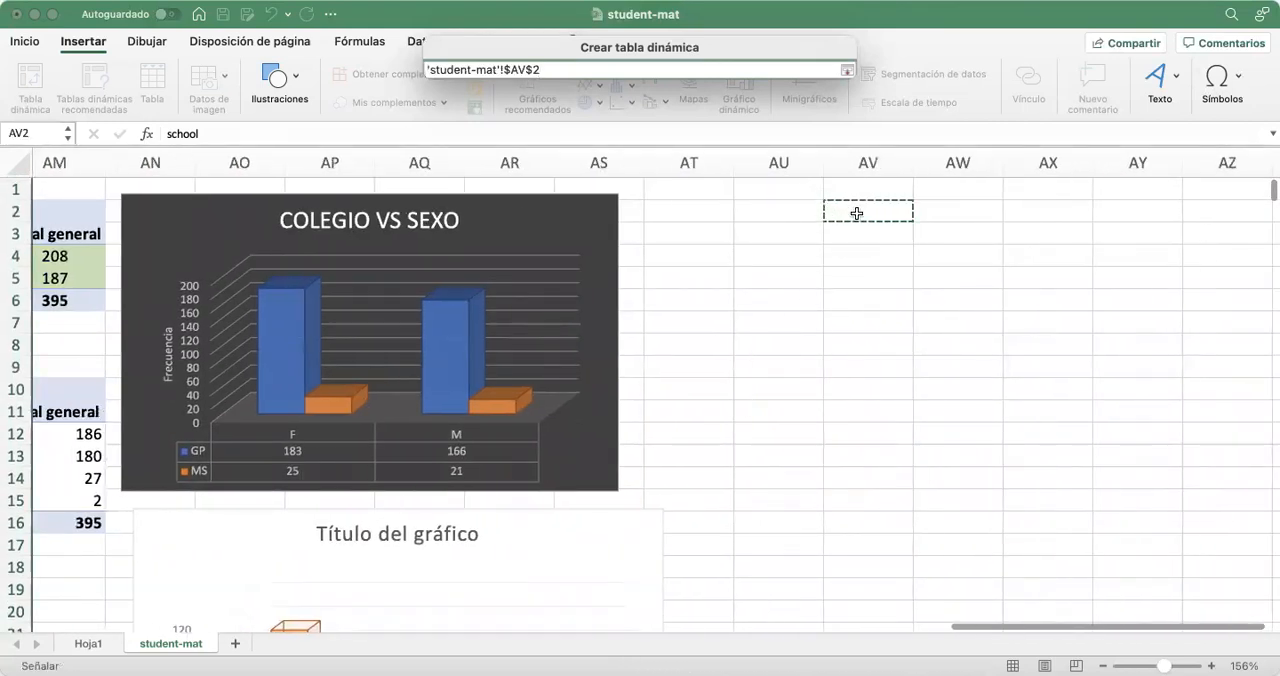
pyautogui.press('Return')
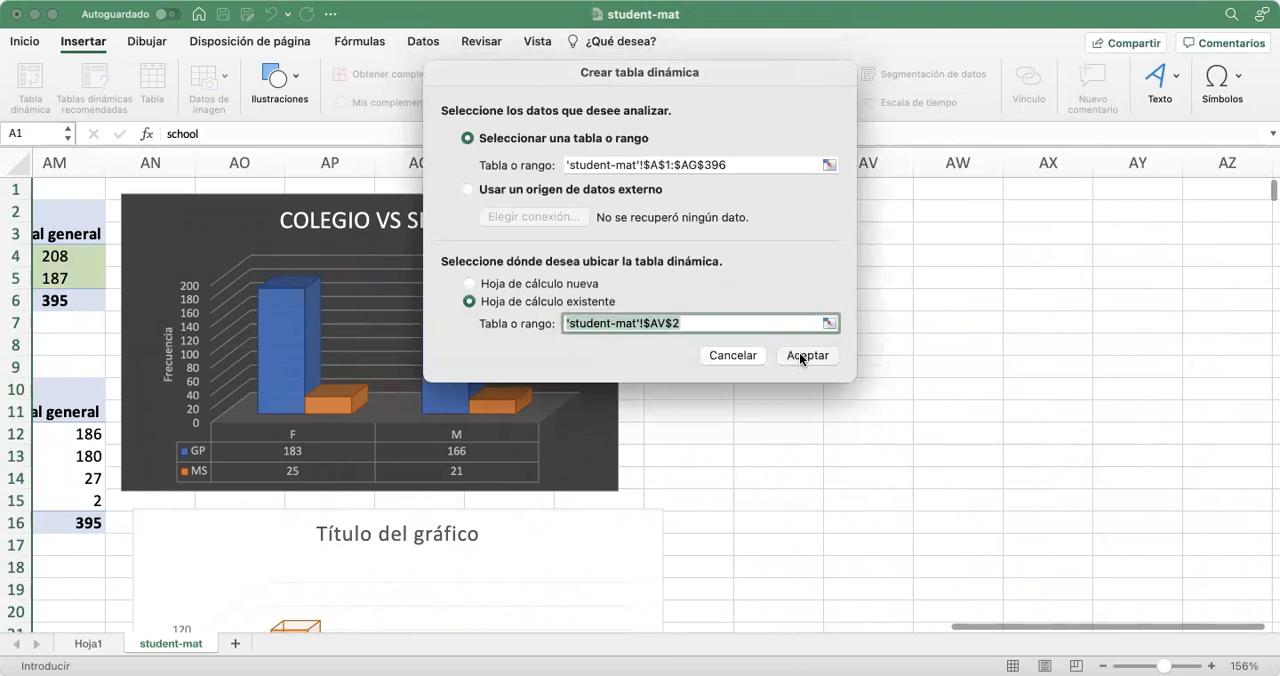
pyautogui.click(805, 355)
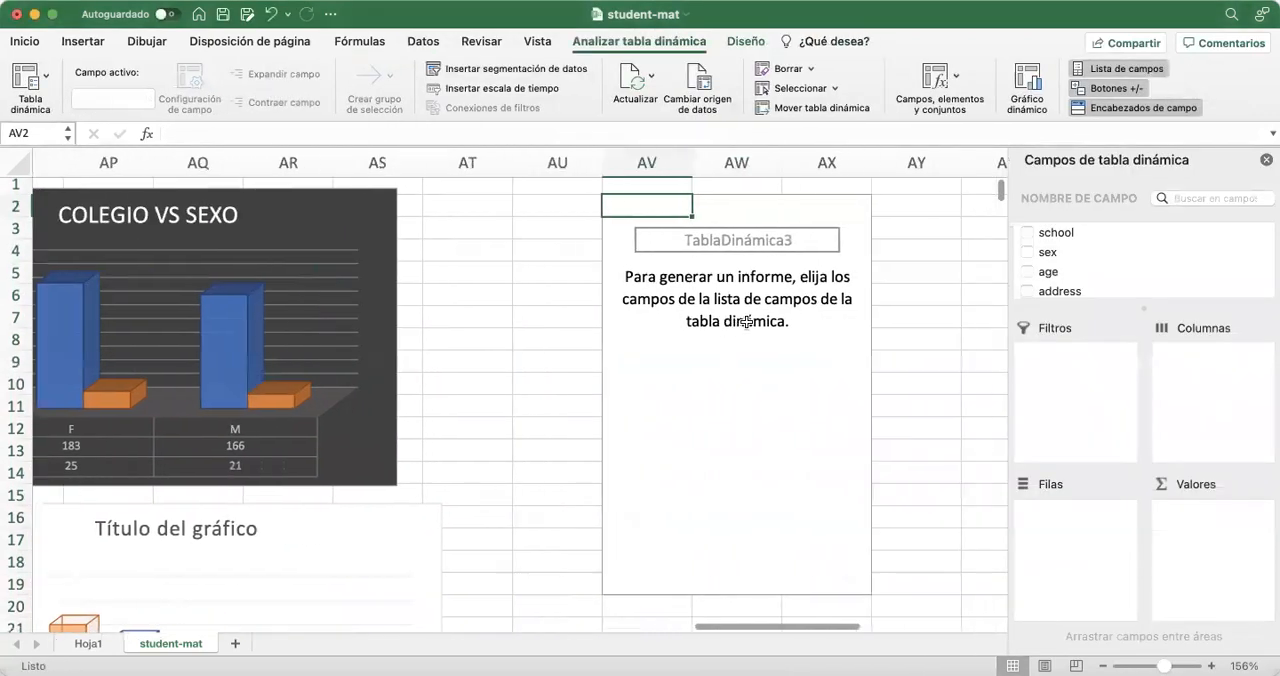
# Assign age to the rows and school to the columns of the new pivot table
pyautogui.scroll(-5, 1069, 246)
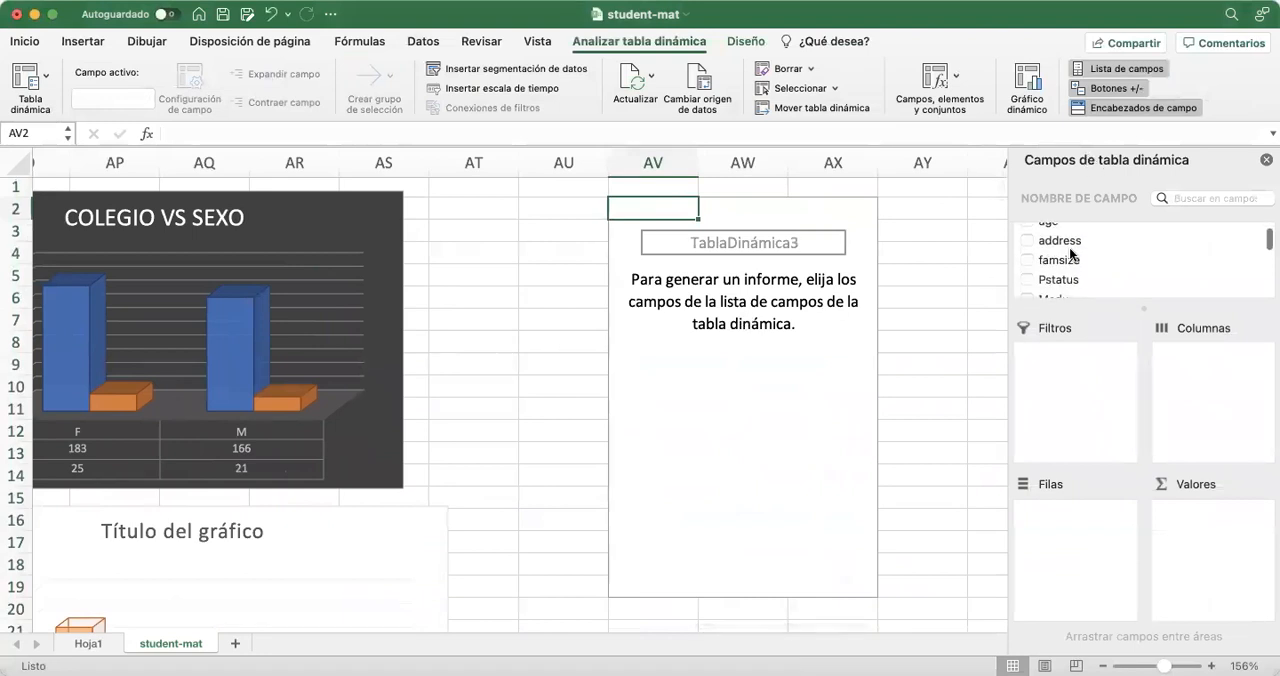
pyautogui.scroll(-6, 1069, 246)
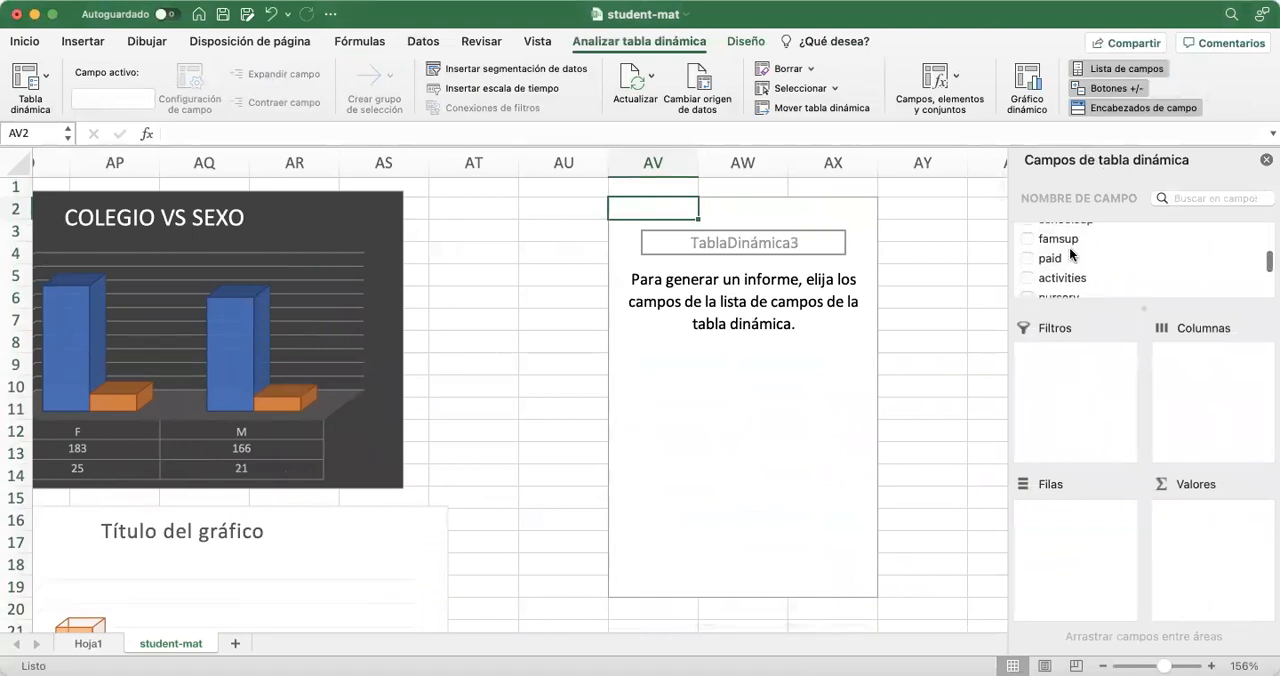
pyautogui.scroll(-3, 1069, 246)
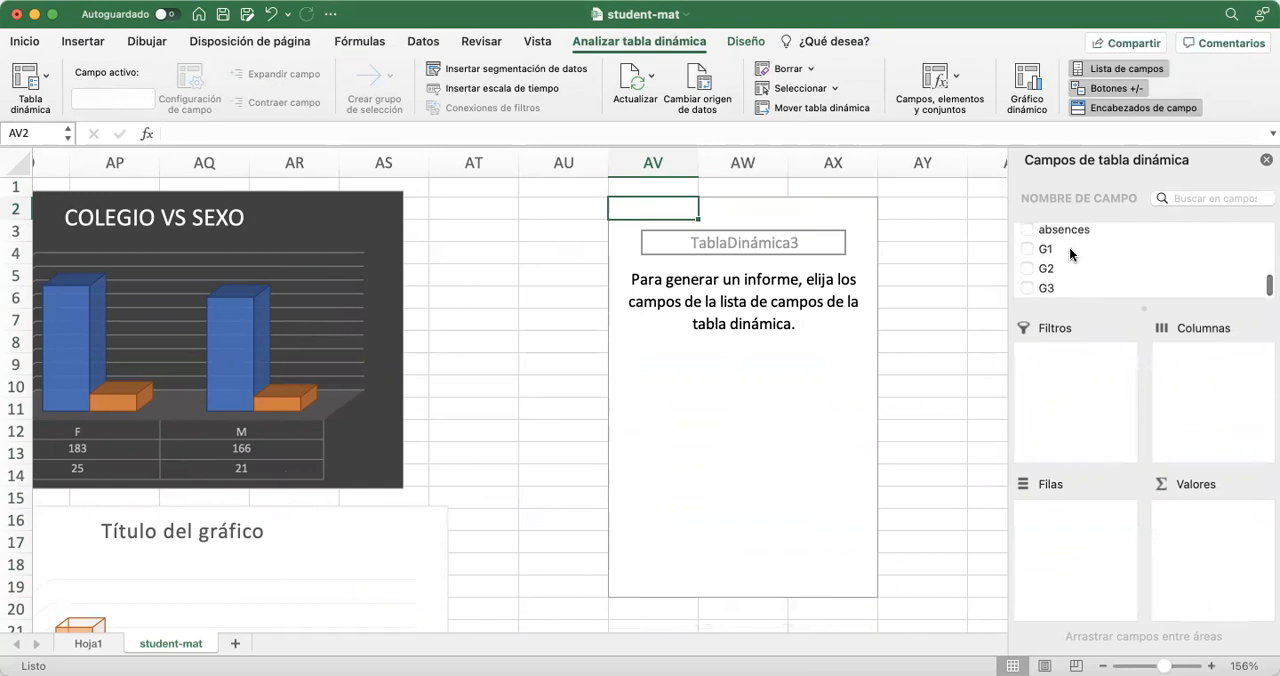
pyautogui.scroll(5, 1108, 244)
pyautogui.scroll(10, 1108, 253)
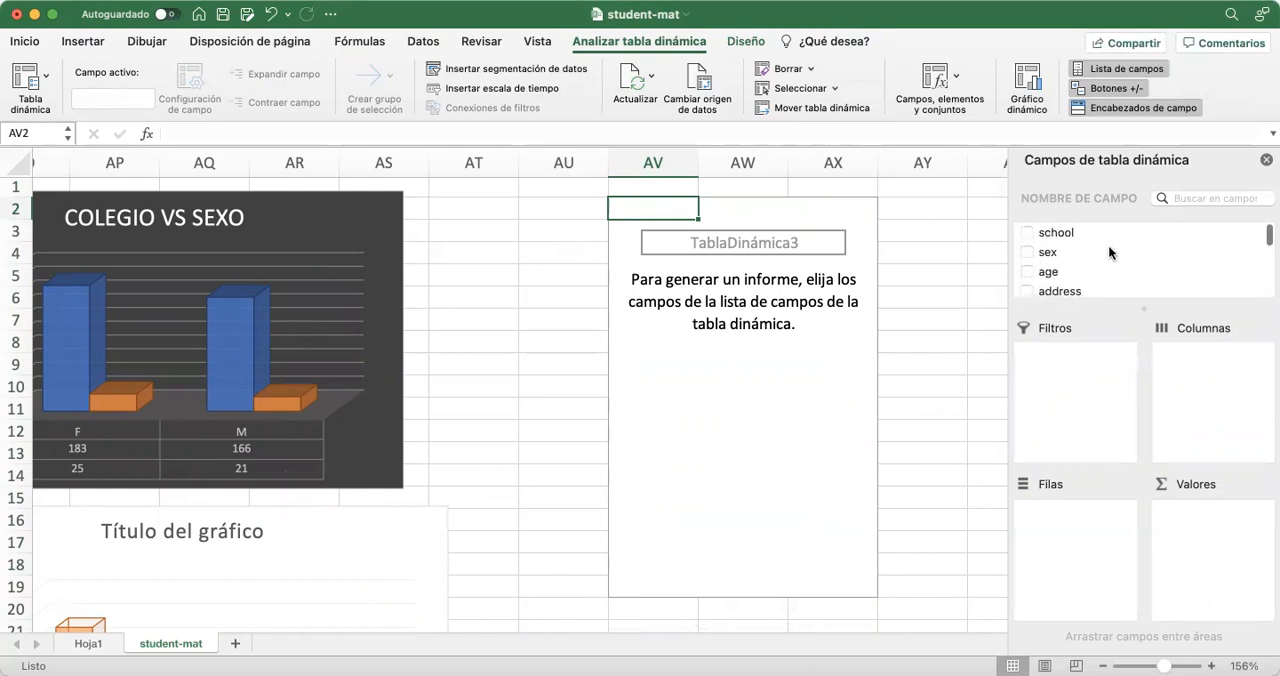
pyautogui.scroll(-3, 1108, 252)
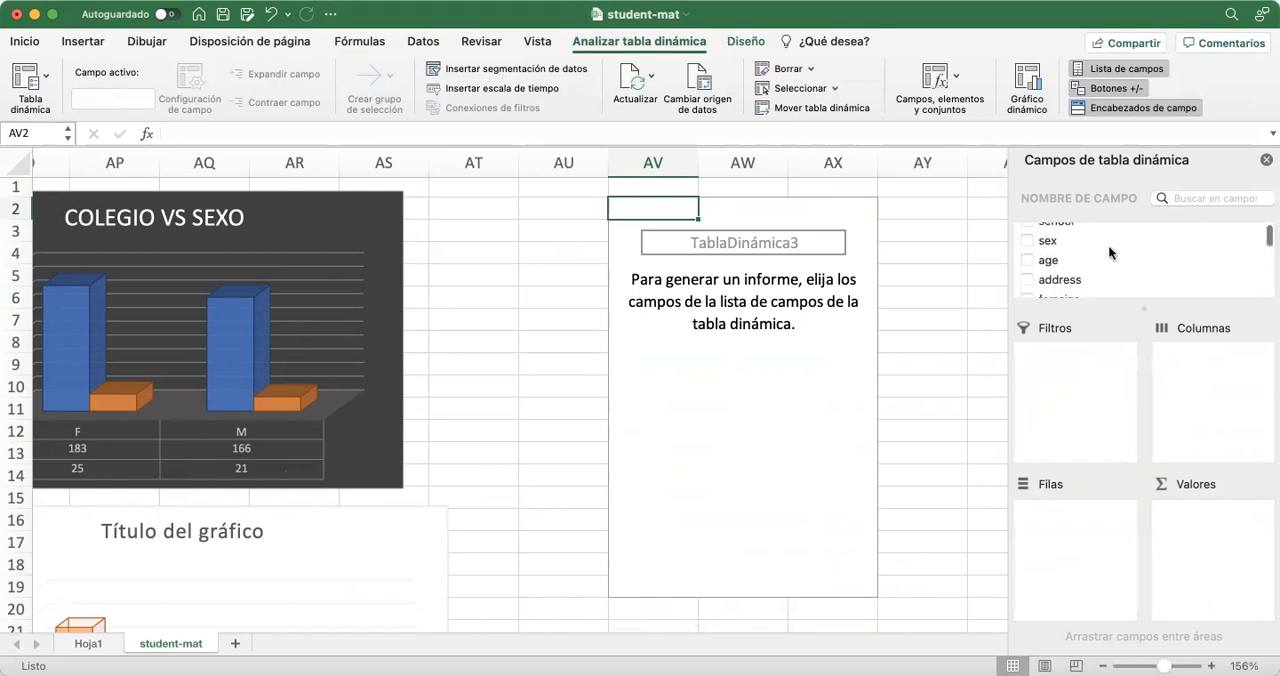
pyautogui.scroll(3, 1116, 268)
pyautogui.moveTo(1047, 270); pyautogui.dragTo(1089, 548)
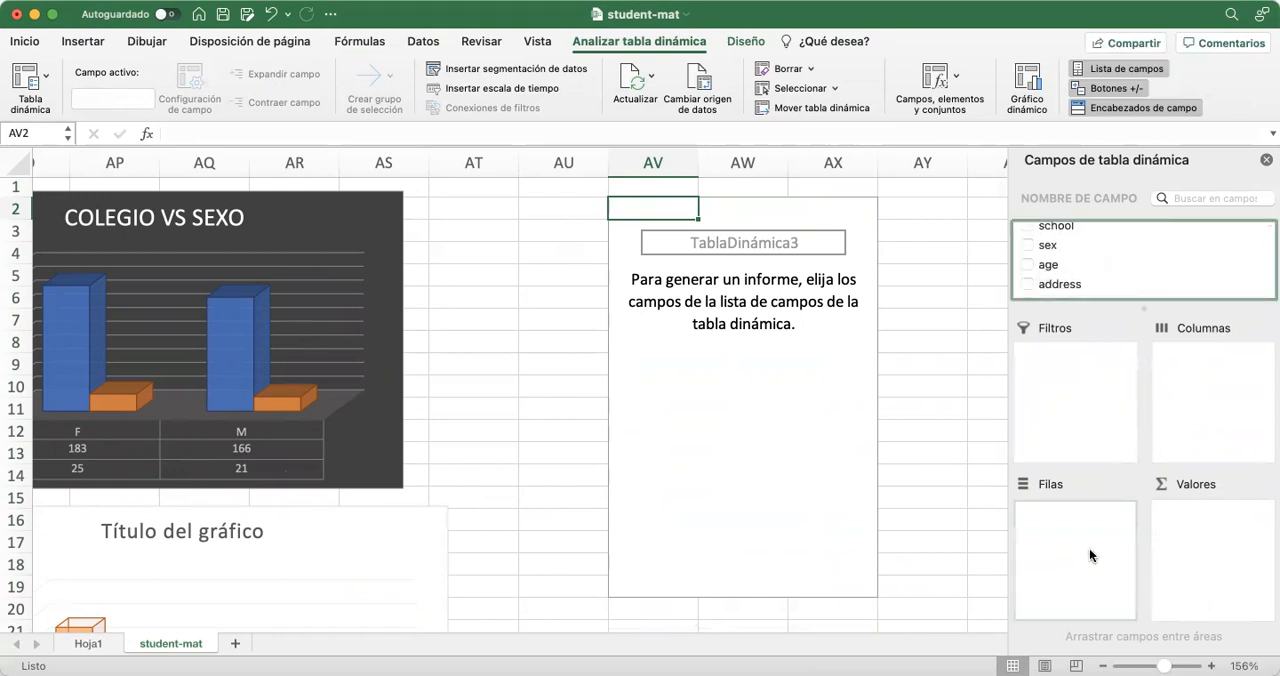
pyautogui.scroll(1, 1103, 250)
pyautogui.moveTo(1067, 232); pyautogui.dragTo(1229, 392)
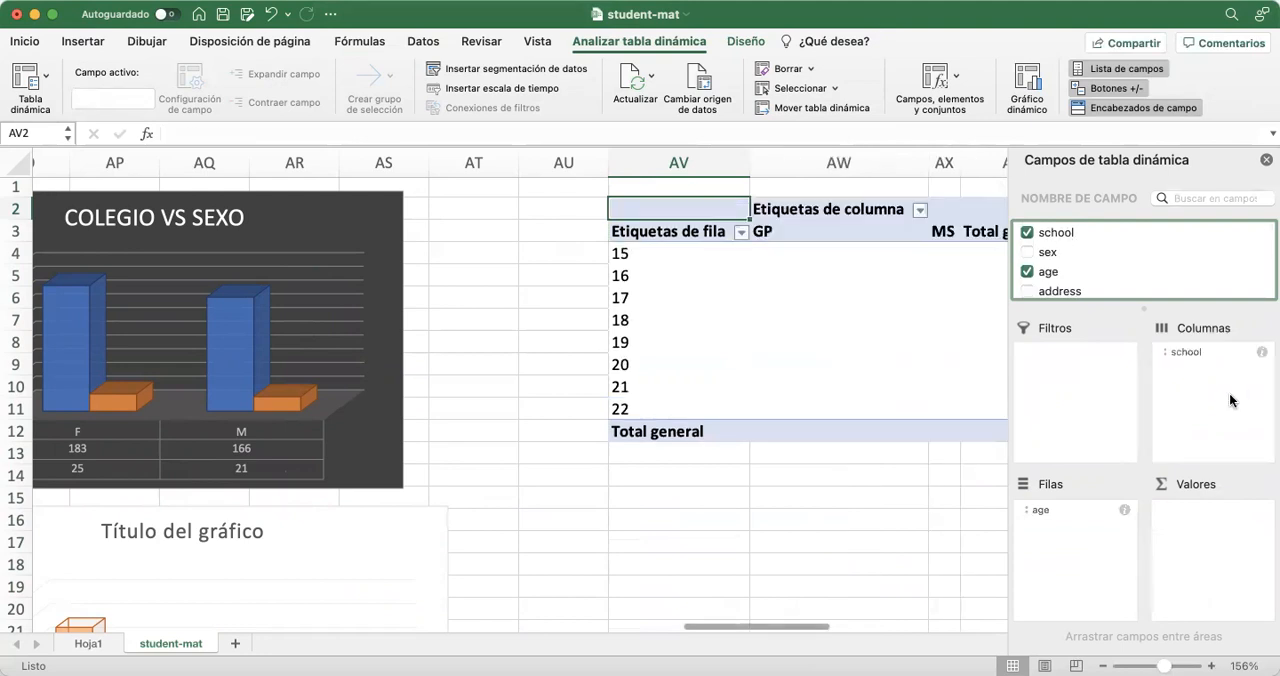
# Add the G1 grade field to the values of the age-by-school pivot table
pyautogui.hscroll(5, 894, 391)
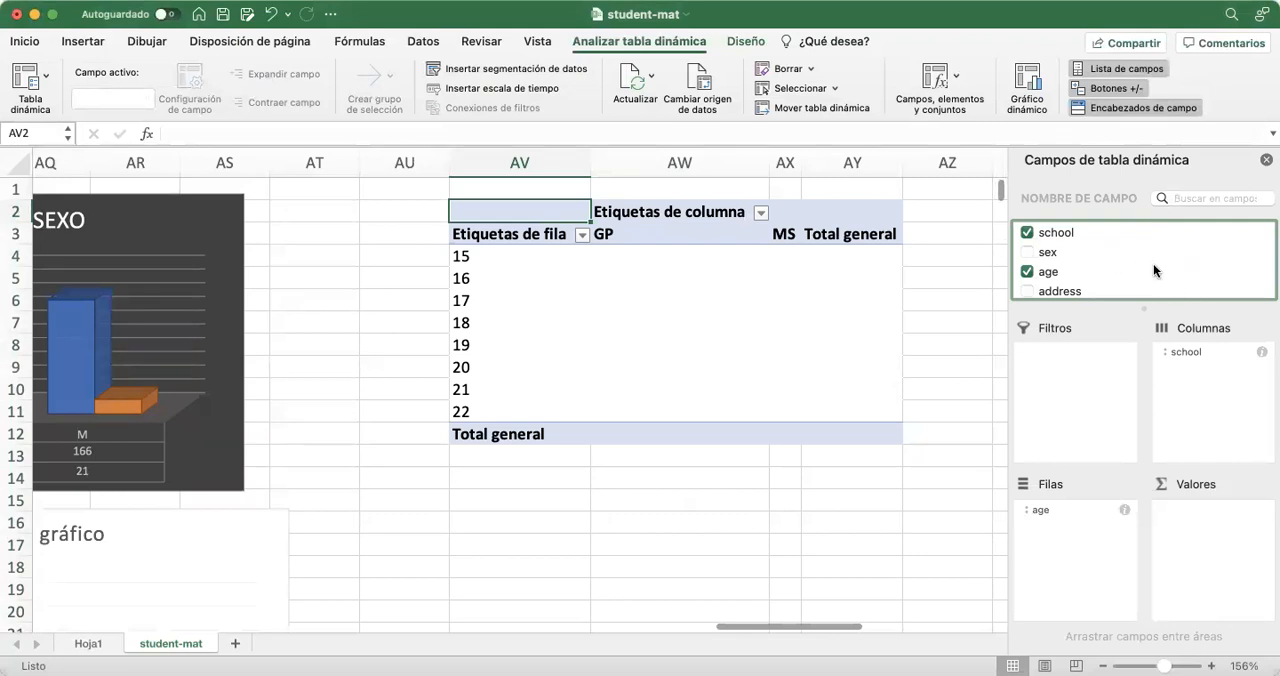
pyautogui.scroll(-5, 1121, 271)
pyautogui.scroll(-6, 1121, 271)
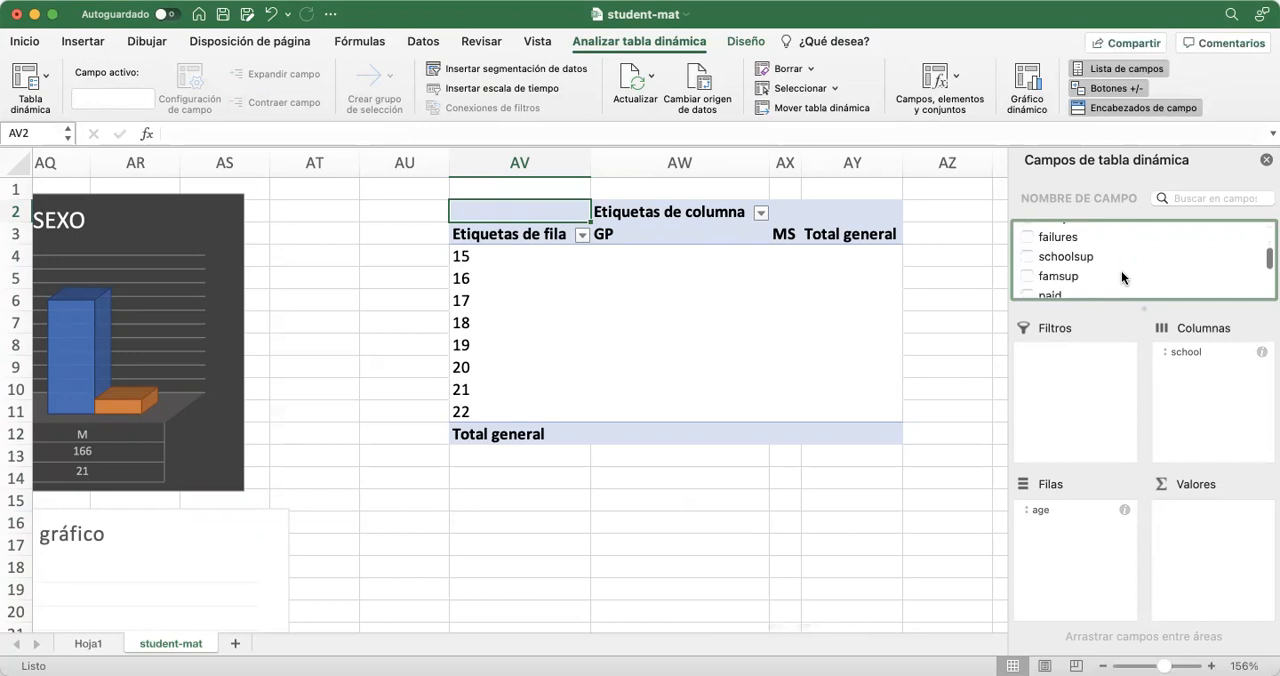
pyautogui.scroll(-4, 1121, 271)
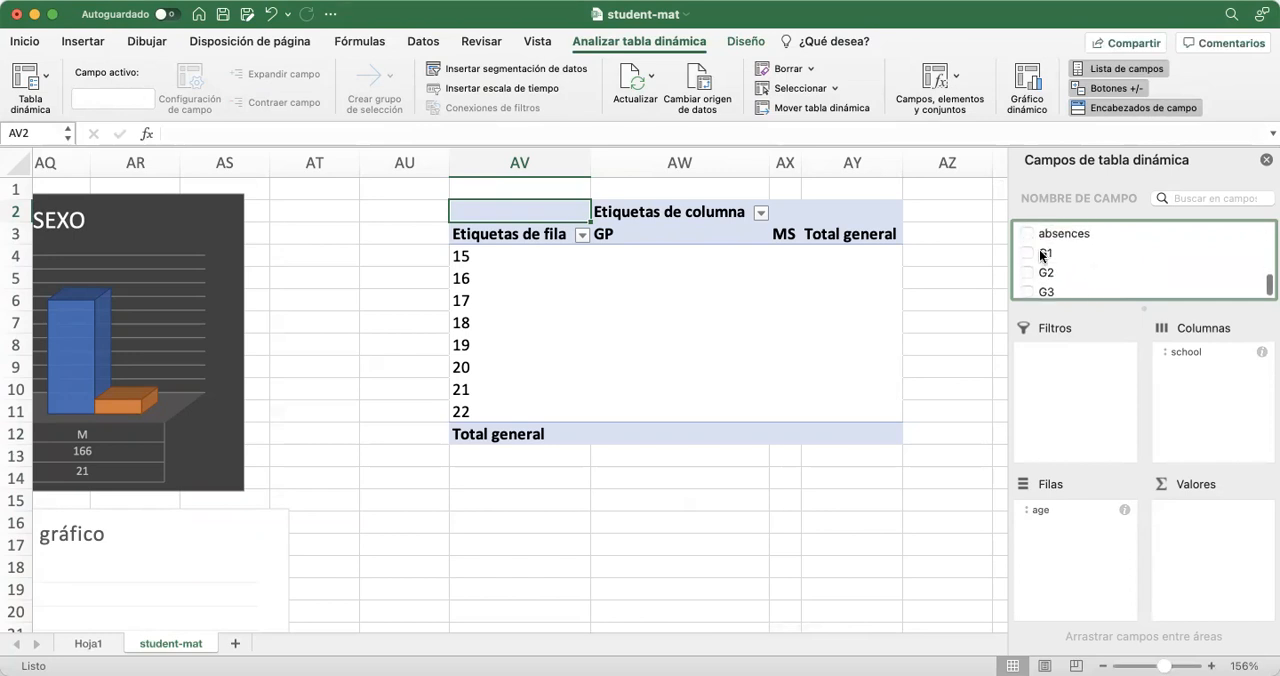
pyautogui.moveTo(1046, 258); pyautogui.dragTo(1210, 558)
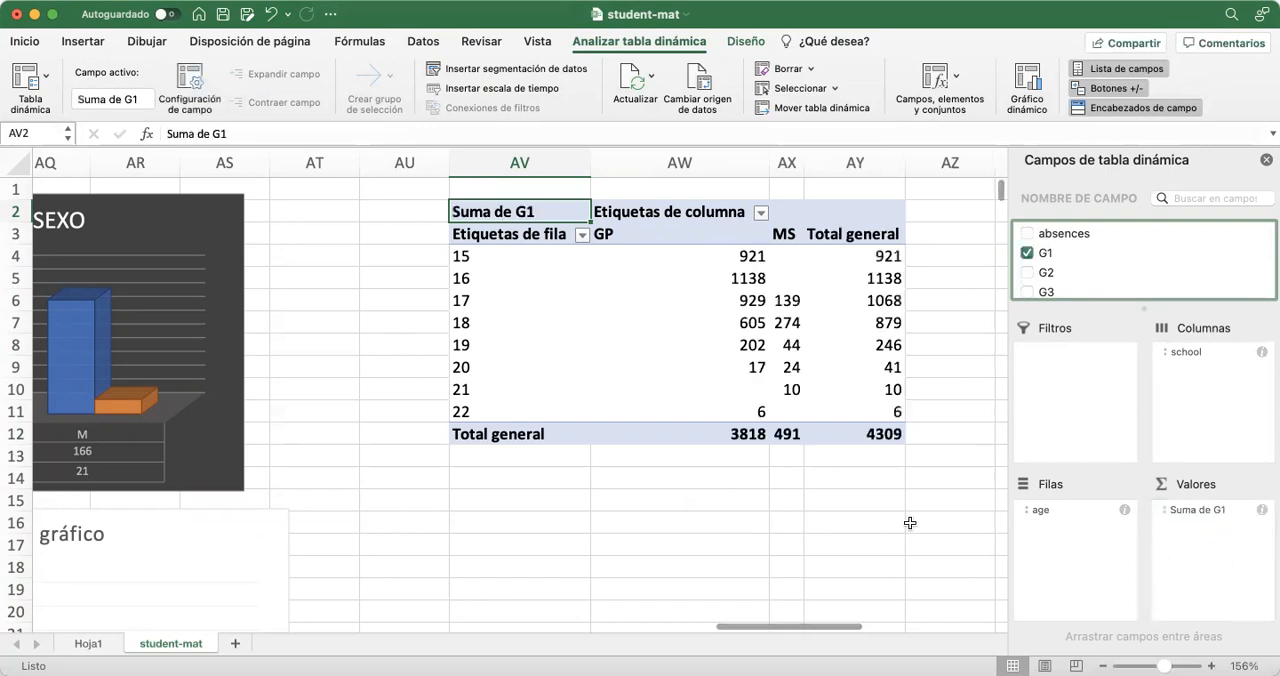
# Summarize the G1 field by average (Promedio) instead of sum in the age-by-school pivot table
pyautogui.hscroll(3, 909, 523)
pyautogui.hscroll(1, 909, 523)
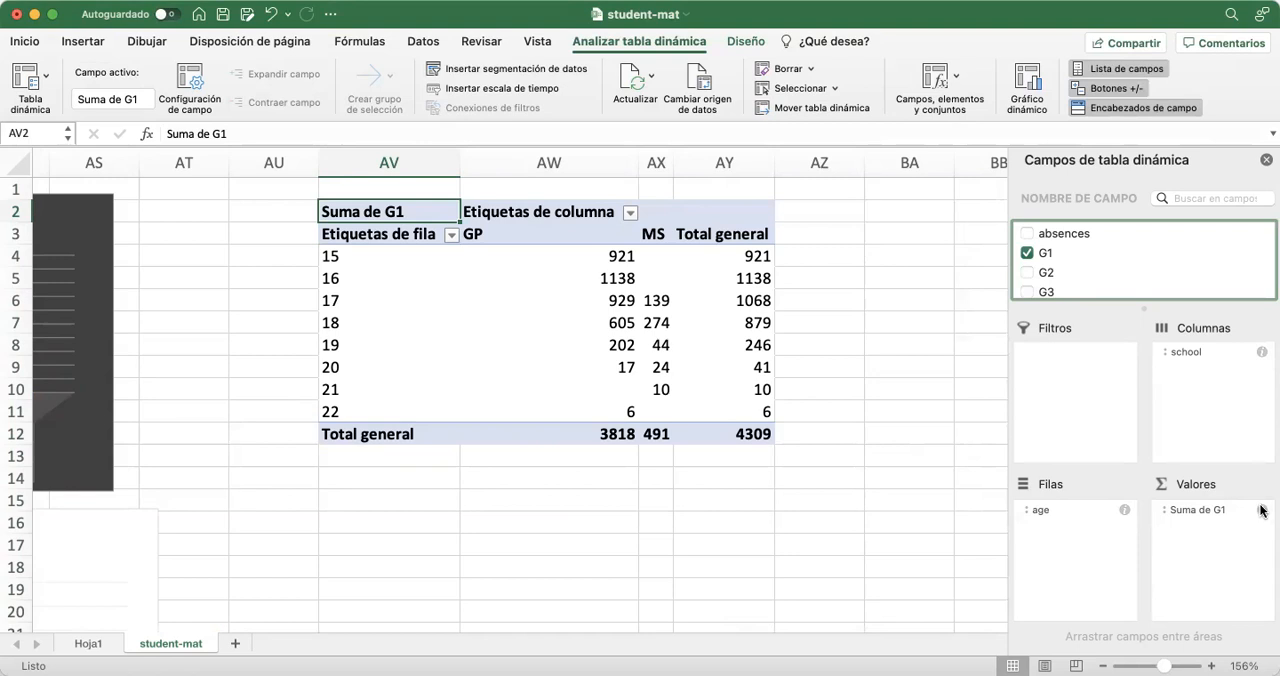
pyautogui.click(1262, 511)
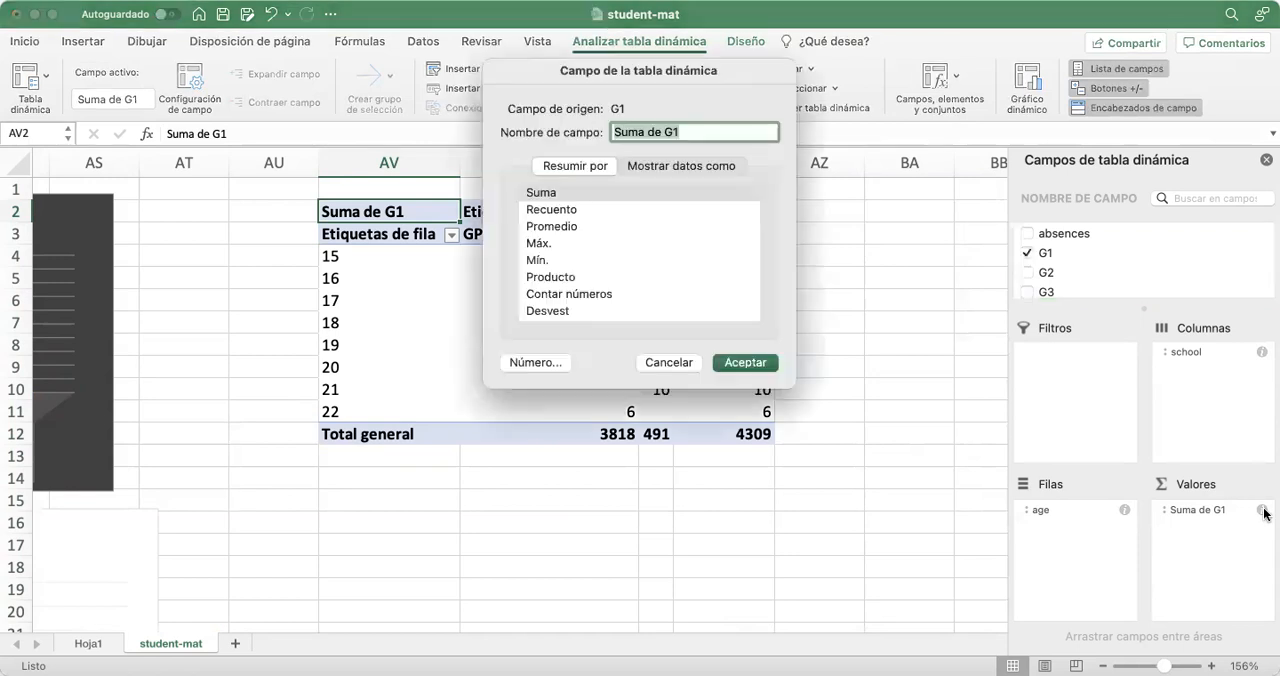
pyautogui.moveTo(548, 72); pyautogui.dragTo(615, 228)
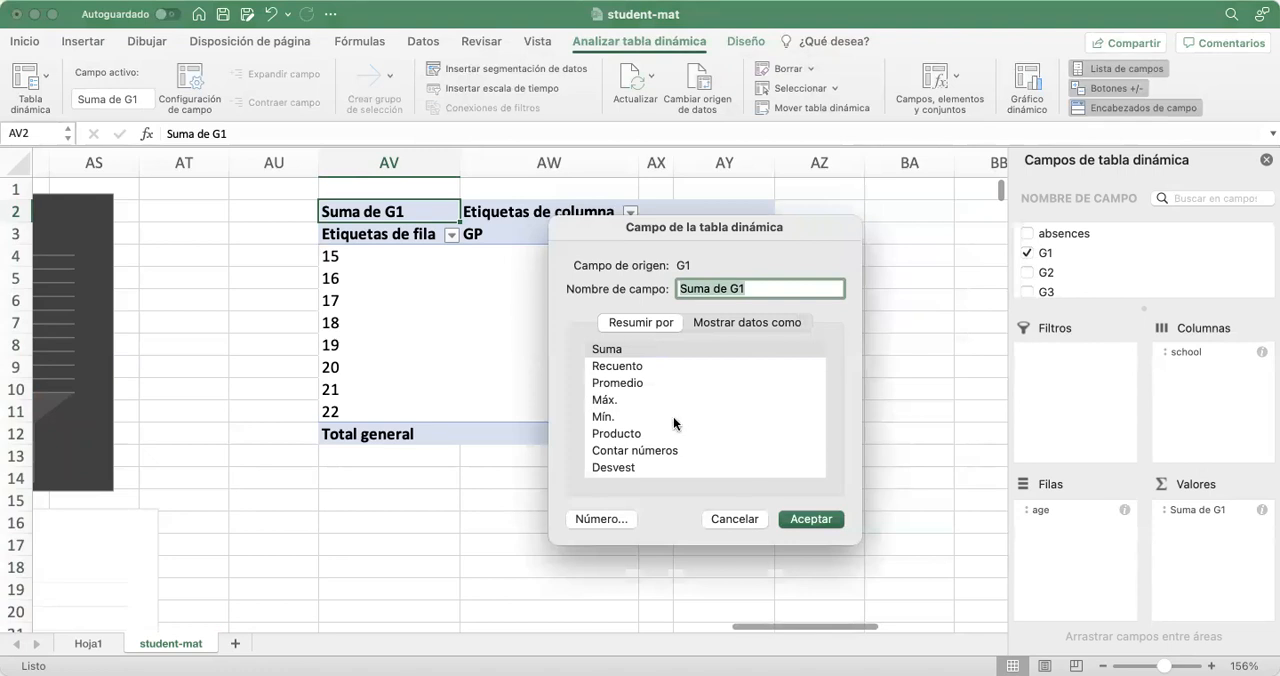
pyautogui.scroll(-2, 673, 416)
pyautogui.click(614, 364)
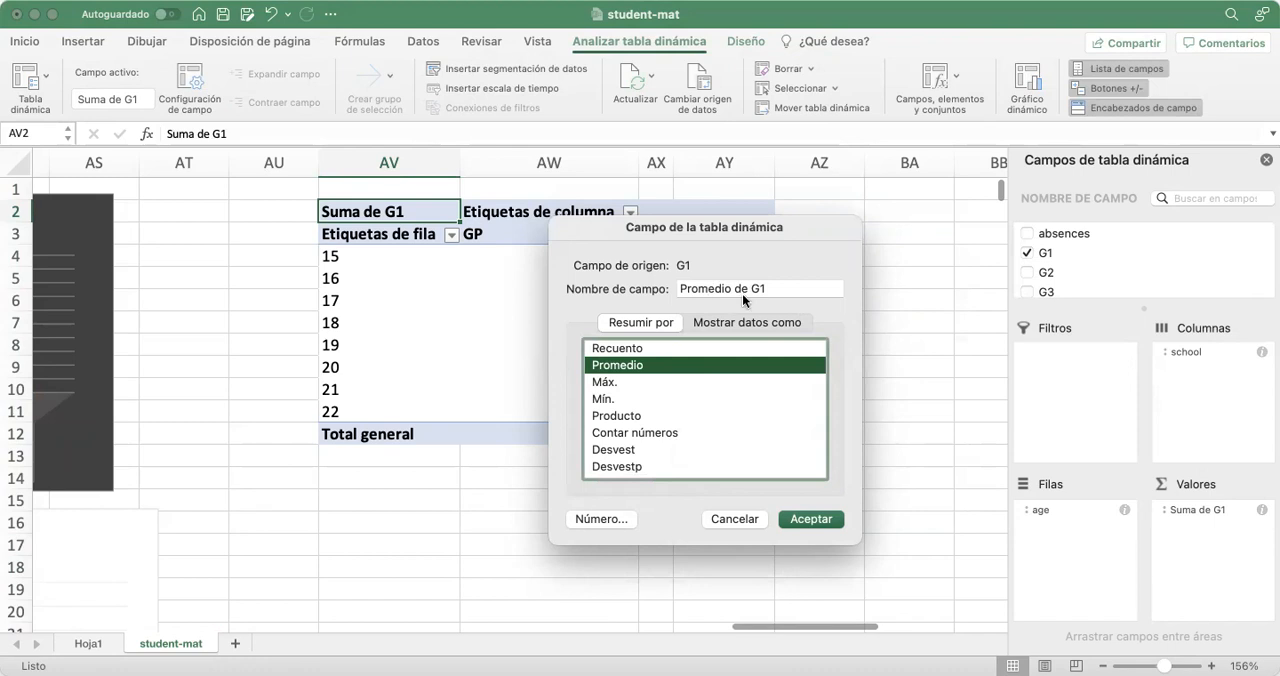
pyautogui.click(811, 518)
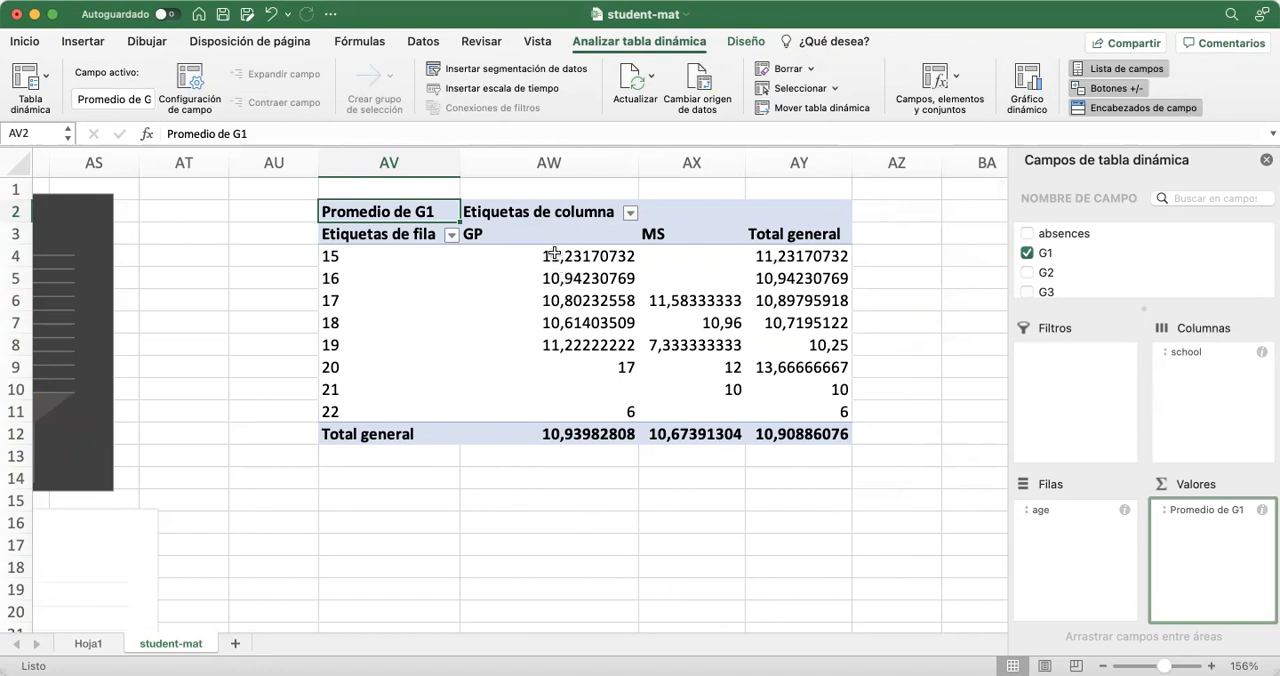
# Center the school headers, grade values and totals of the age-by-school pivot table, range AW3:AY12
pyautogui.moveTo(535, 236); pyautogui.dragTo(757, 436)
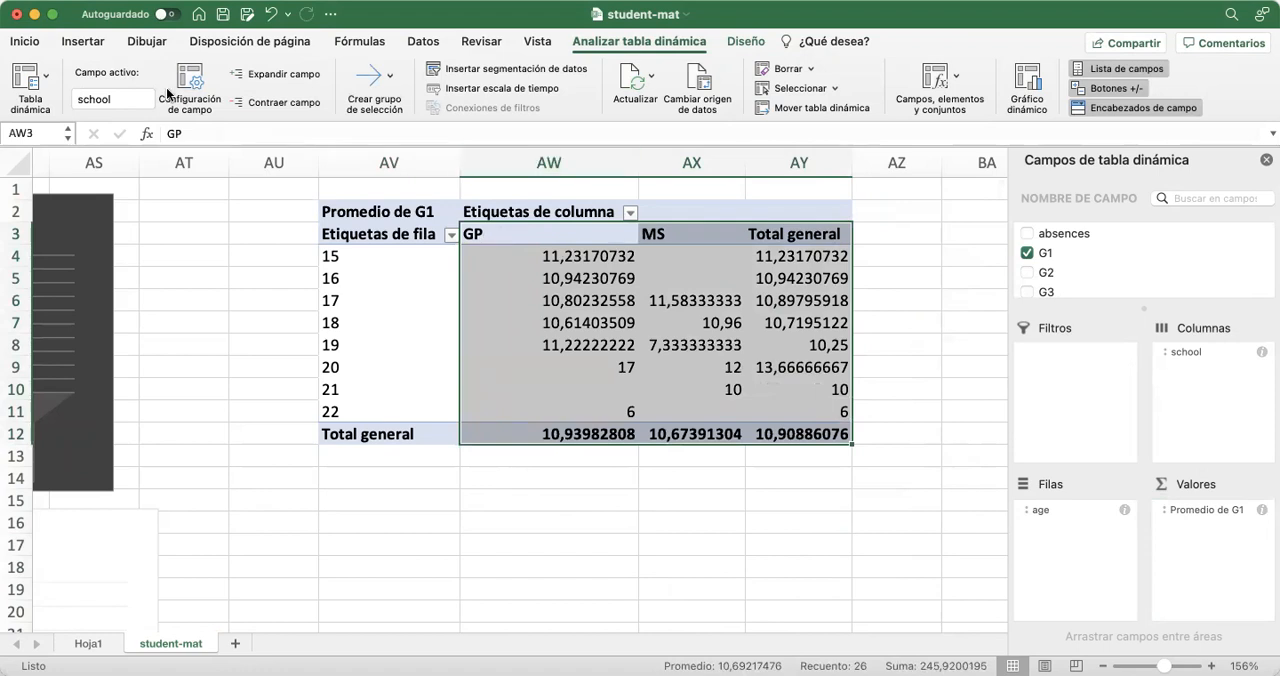
pyautogui.click(23, 42)
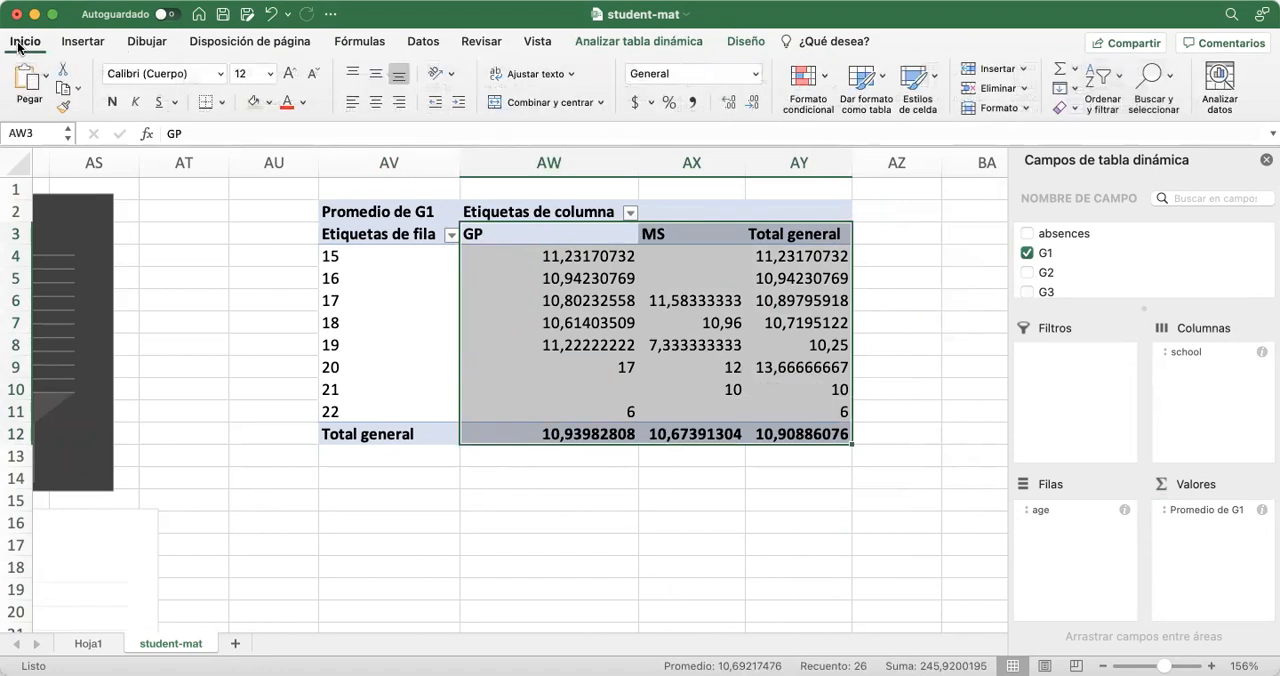
pyautogui.click(375, 103)
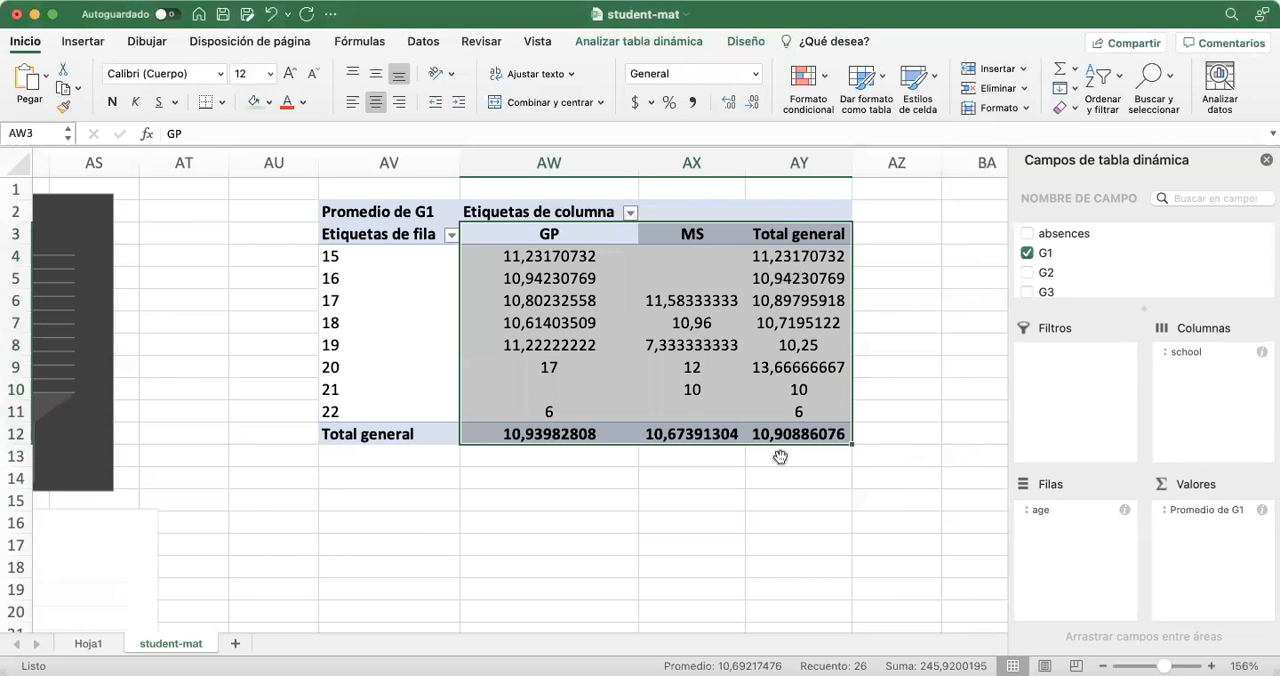
pyautogui.click(775, 531)
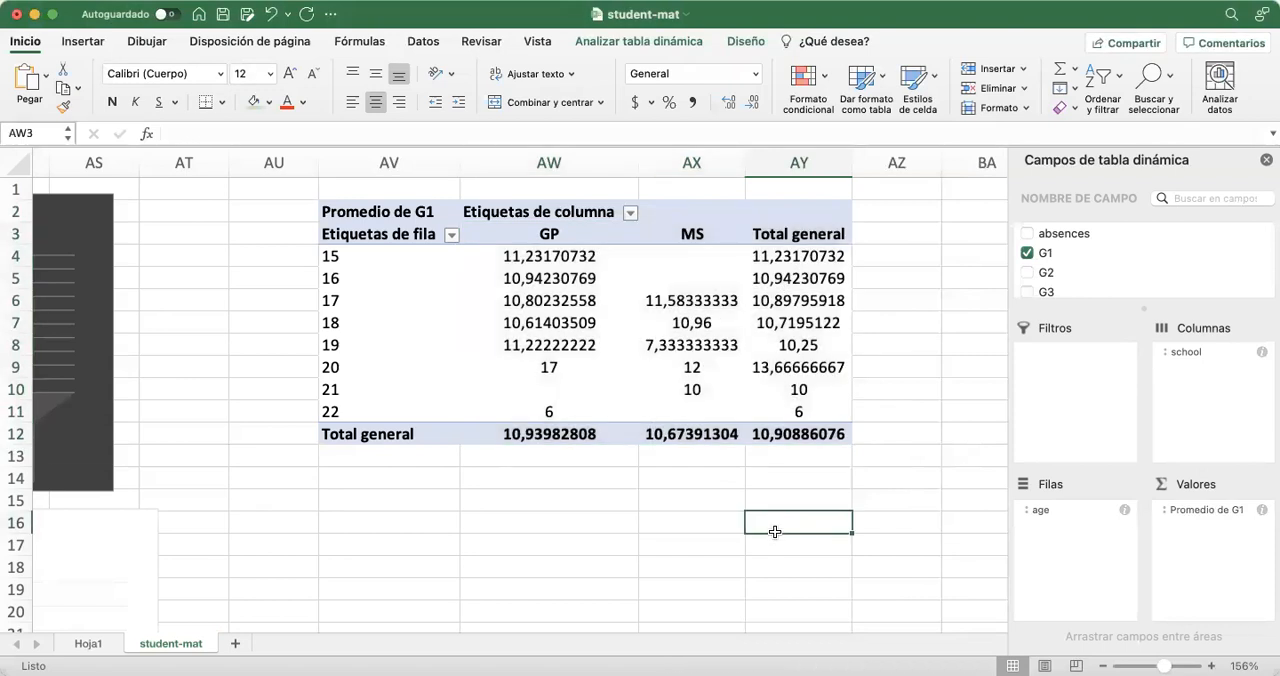
# Reduce the G1 averages and totals in AW4:AY12 to two decimal places
pyautogui.click(515, 254)
pyautogui.moveTo(515, 254); pyautogui.dragTo(772, 428)
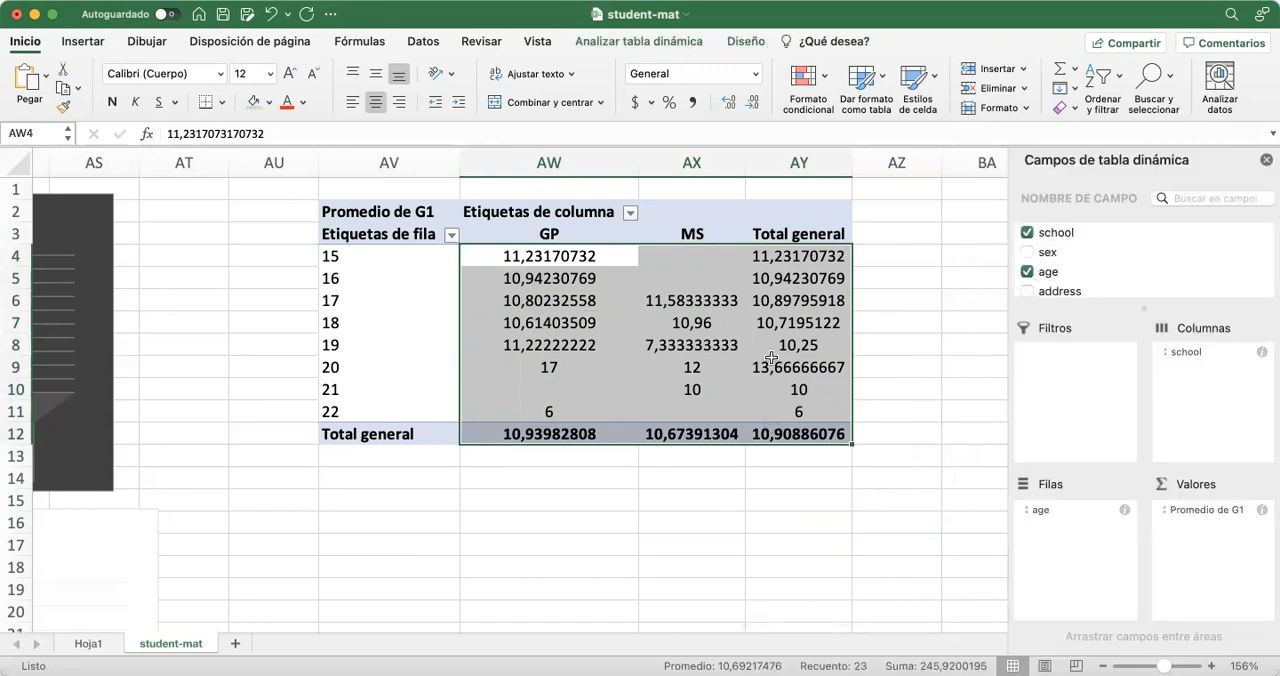
pyautogui.click(754, 103)
pyautogui.click(754, 103)
pyautogui.click(754, 103)
pyautogui.click(754, 103)
pyautogui.click(754, 103)
pyautogui.click(754, 103)
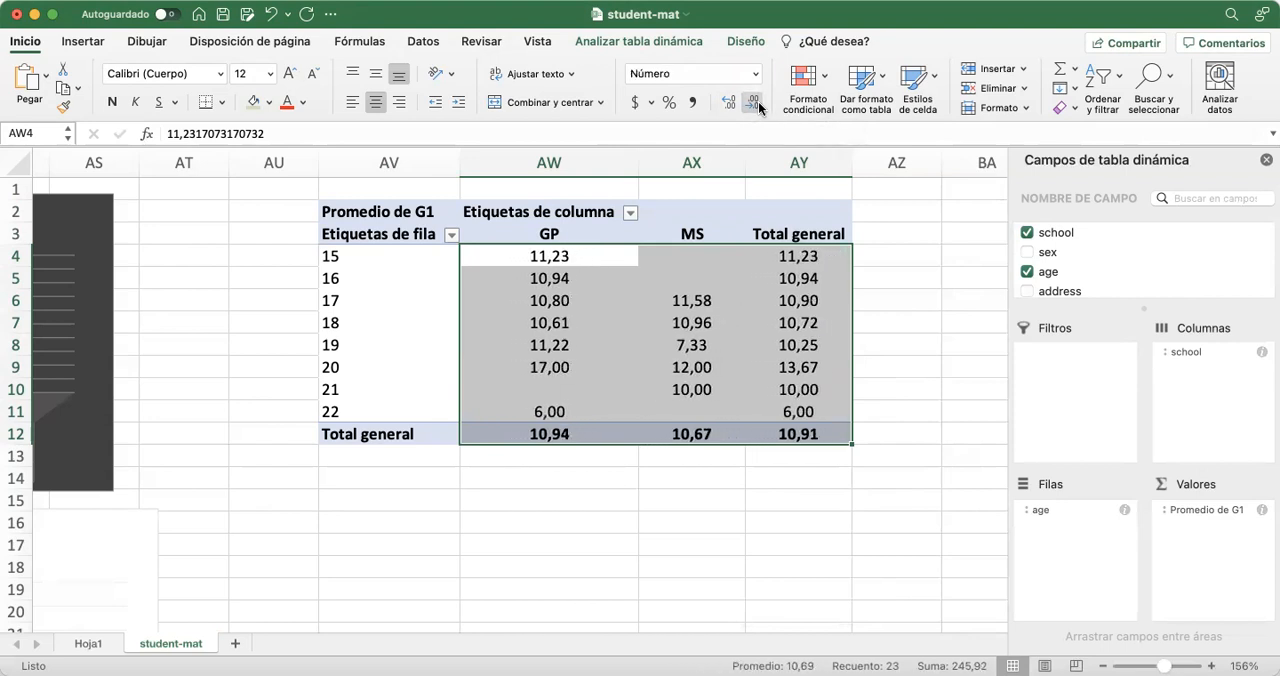
pyautogui.click(585, 512)
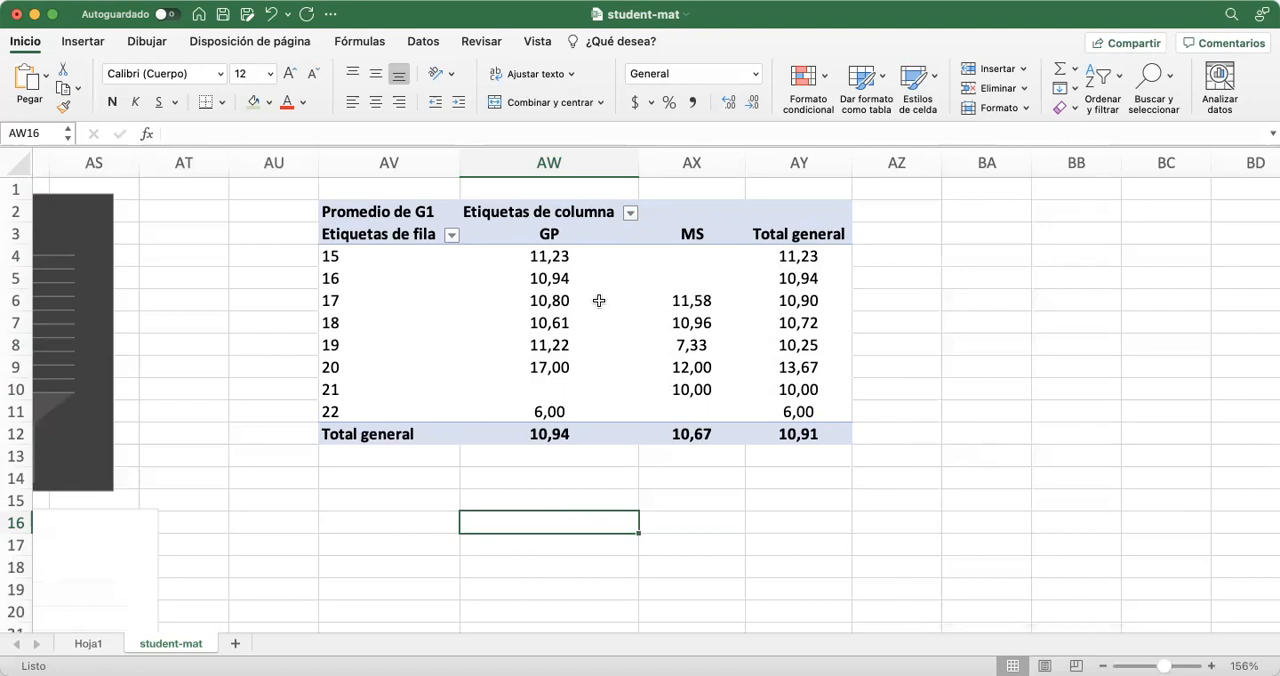
# Examine which ages have an average G1 grade and which cells are empty in the MS and GP columns
pyautogui.click(678, 237)
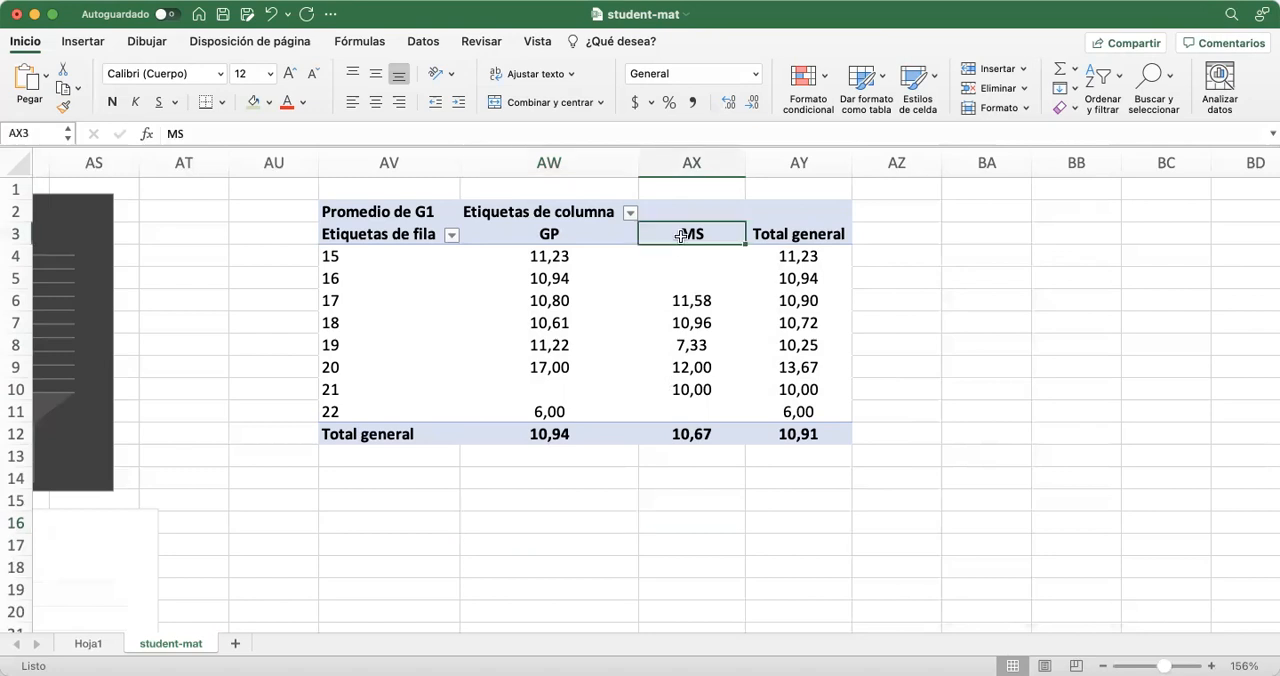
pyautogui.click(674, 255)
pyautogui.moveTo(674, 255); pyautogui.dragTo(694, 277)
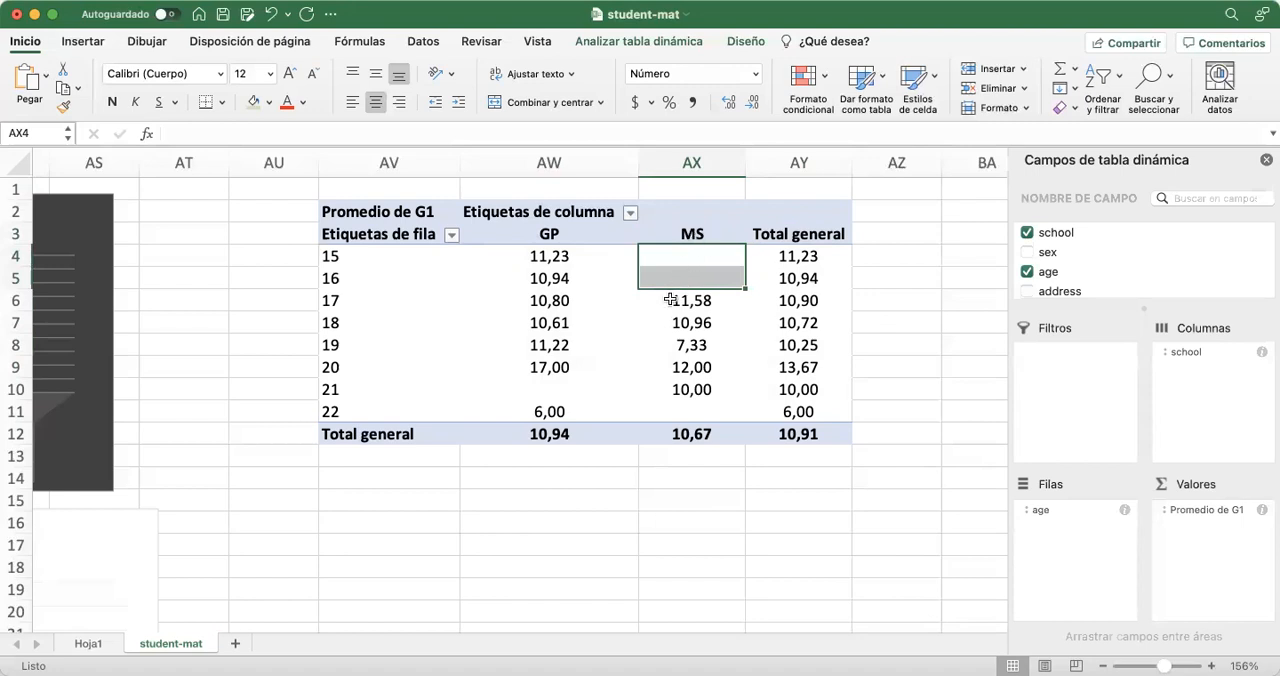
pyautogui.click(674, 300)
pyautogui.moveTo(679, 300); pyautogui.dragTo(677, 390)
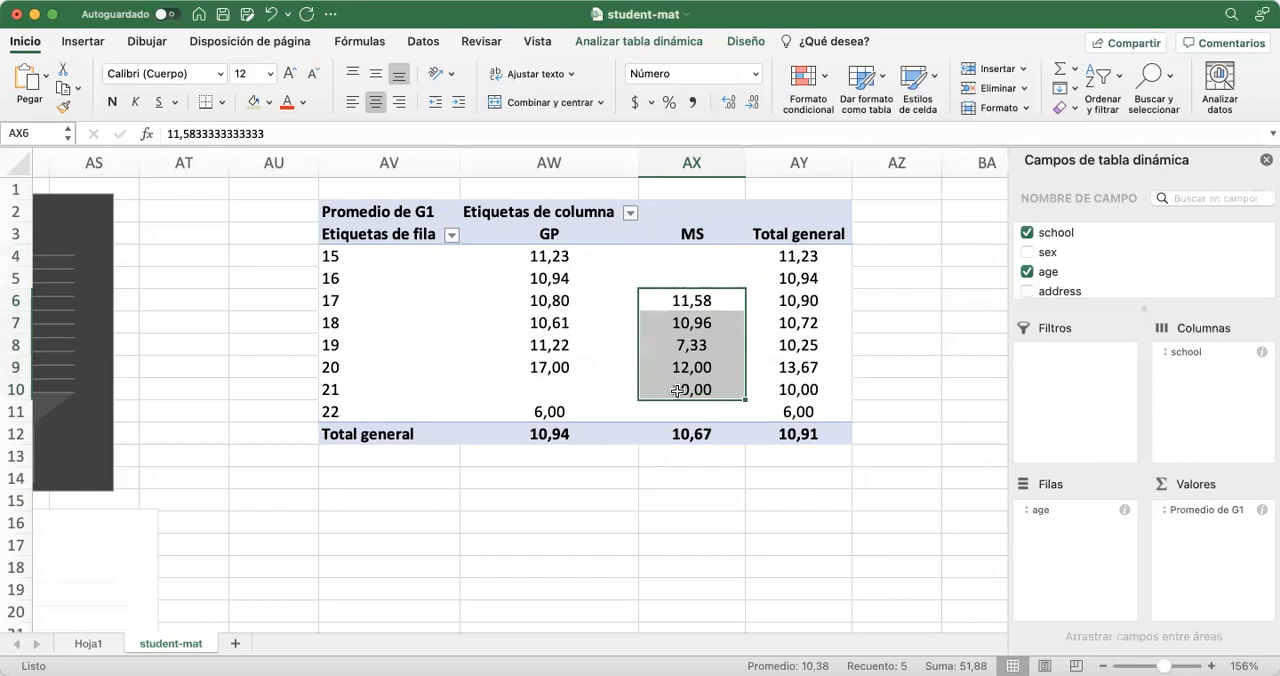
pyautogui.click(686, 413)
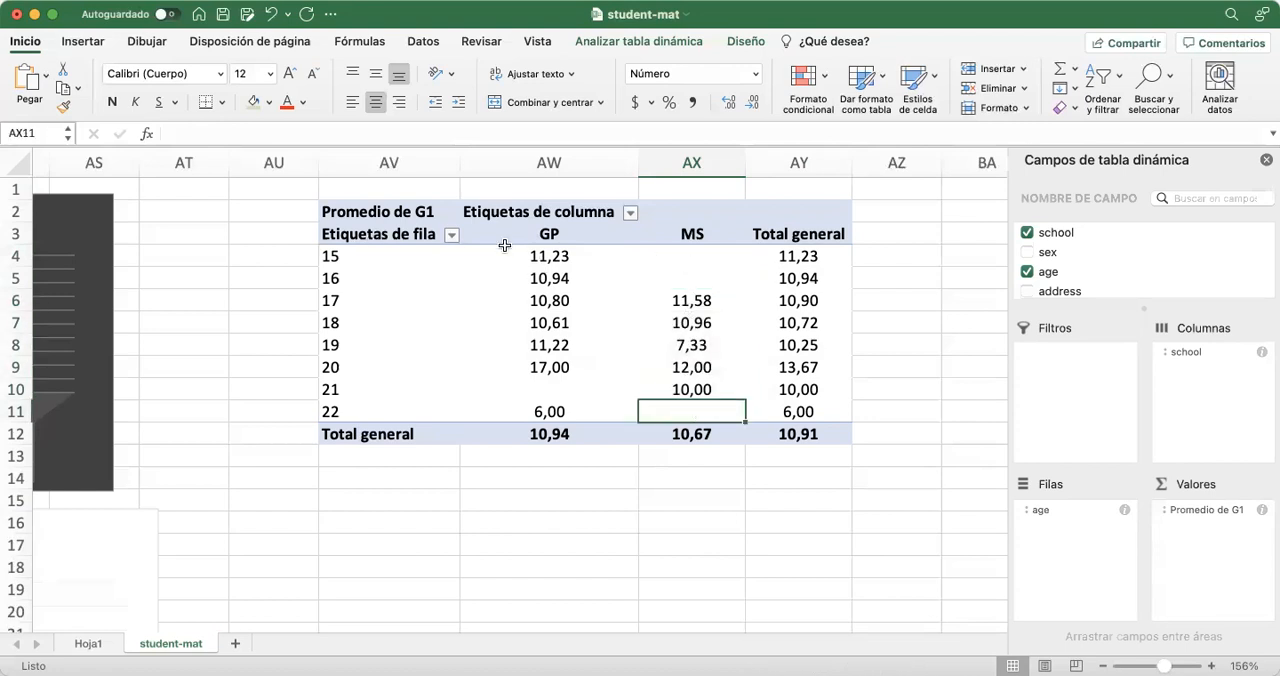
pyautogui.click(531, 230)
pyautogui.click(510, 276)
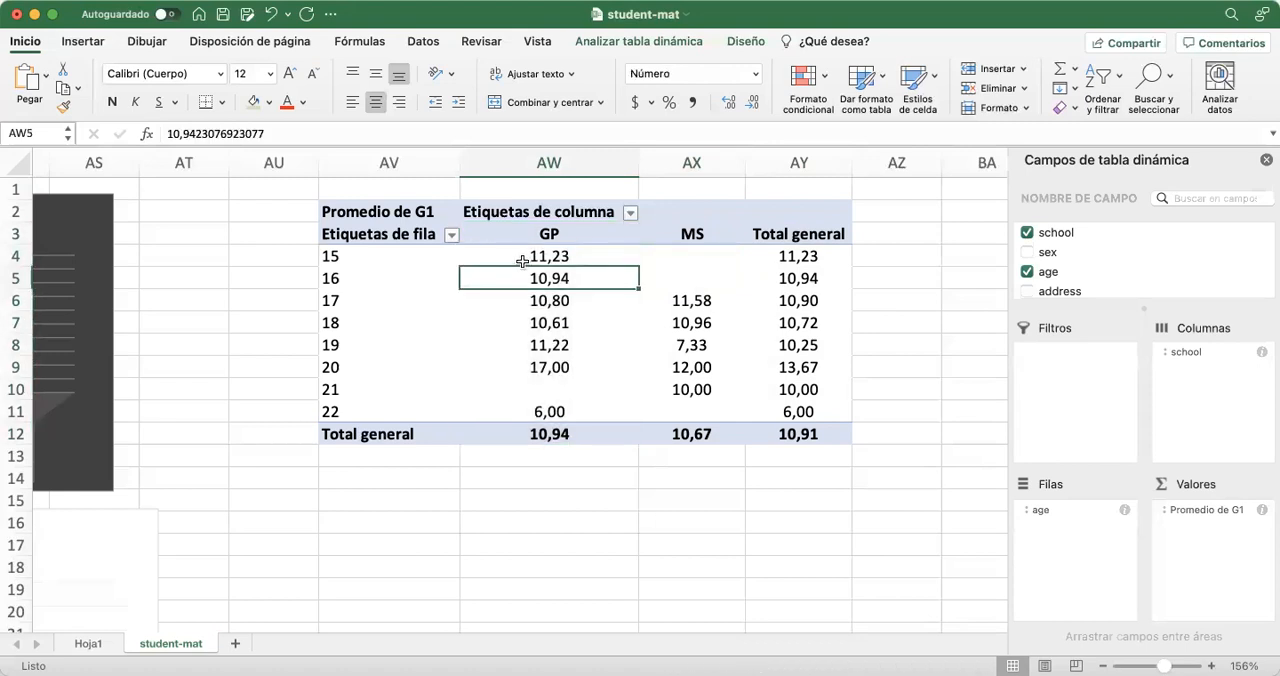
pyautogui.moveTo(513, 258); pyautogui.dragTo(511, 408)
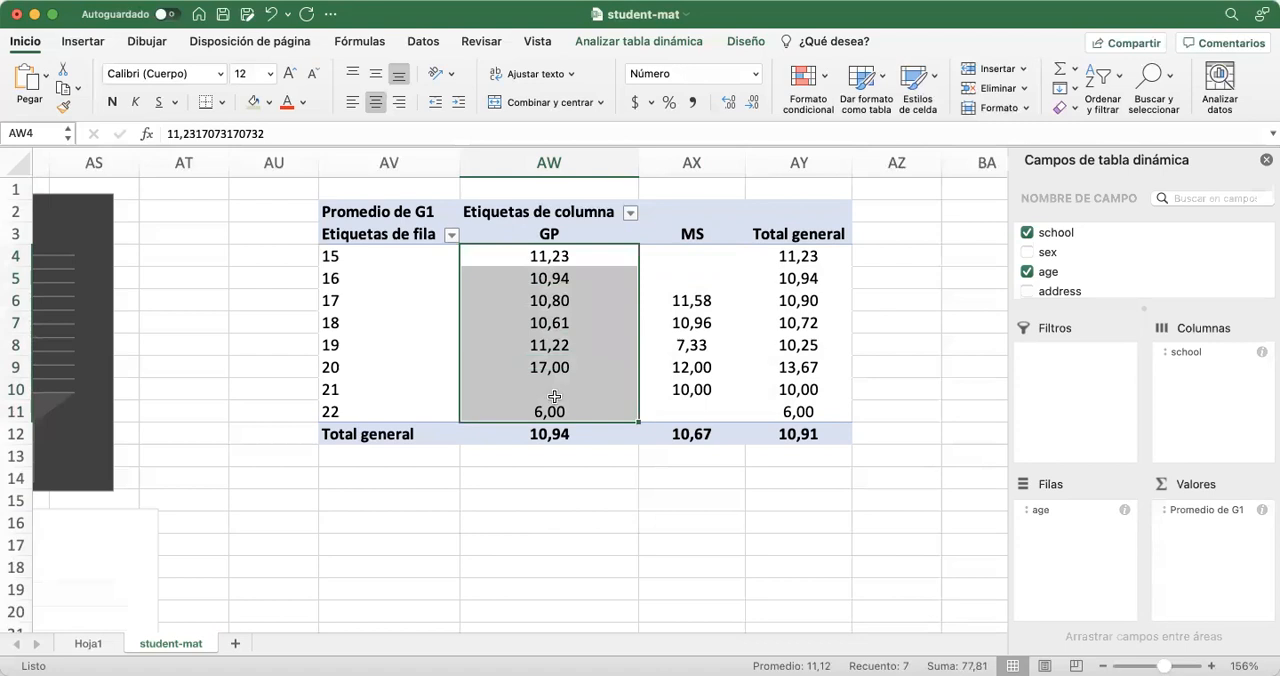
pyautogui.click(556, 390)
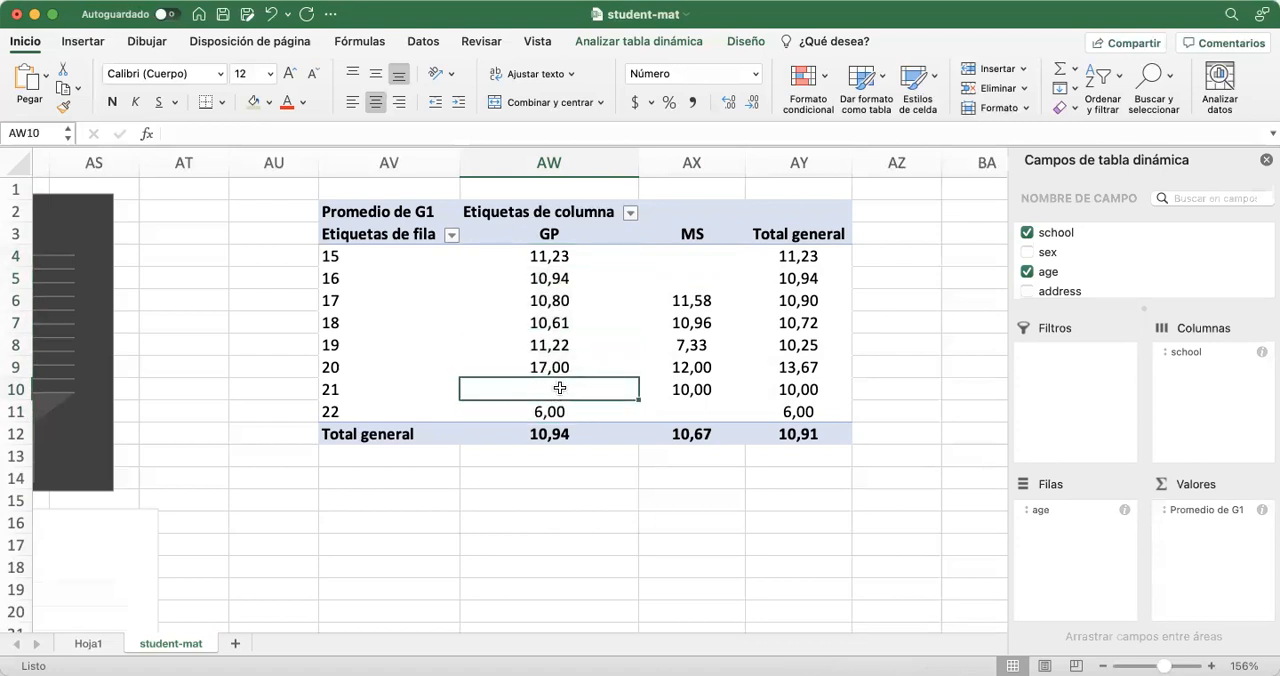
pyautogui.click(541, 412)
pyautogui.click(543, 388)
pyautogui.click(543, 411)
pyautogui.click(641, 406)
pyautogui.click(560, 407)
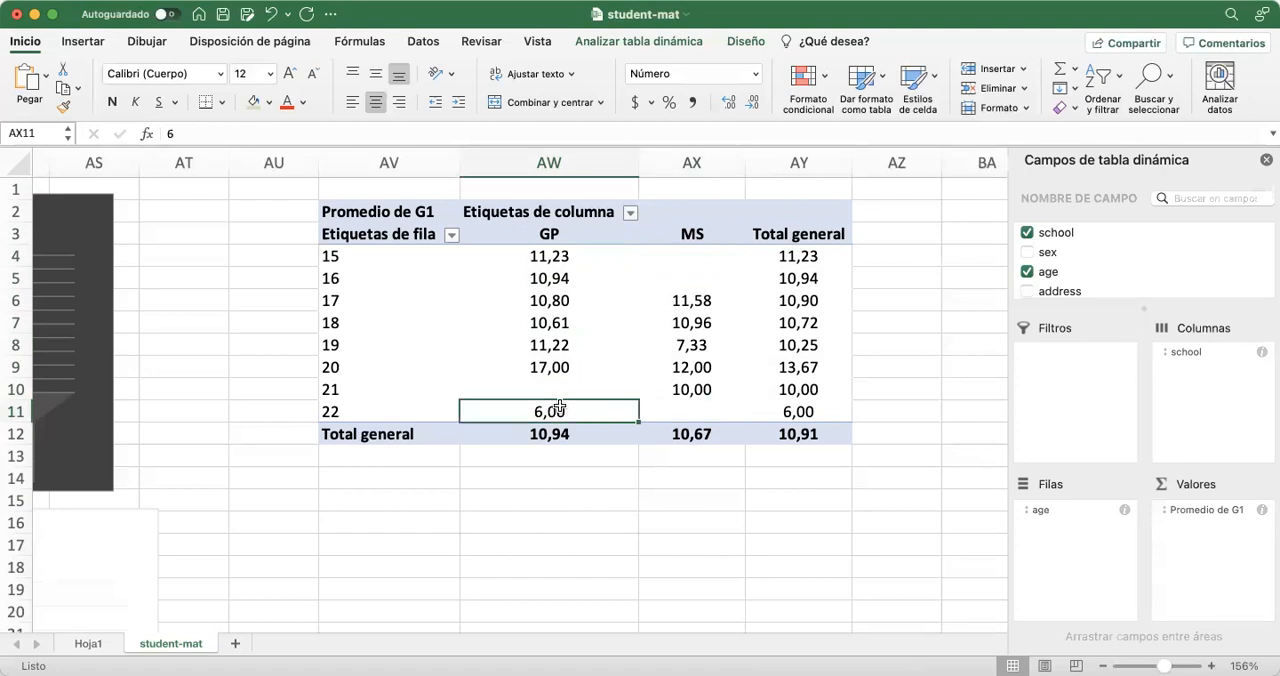
pyautogui.click(541, 388)
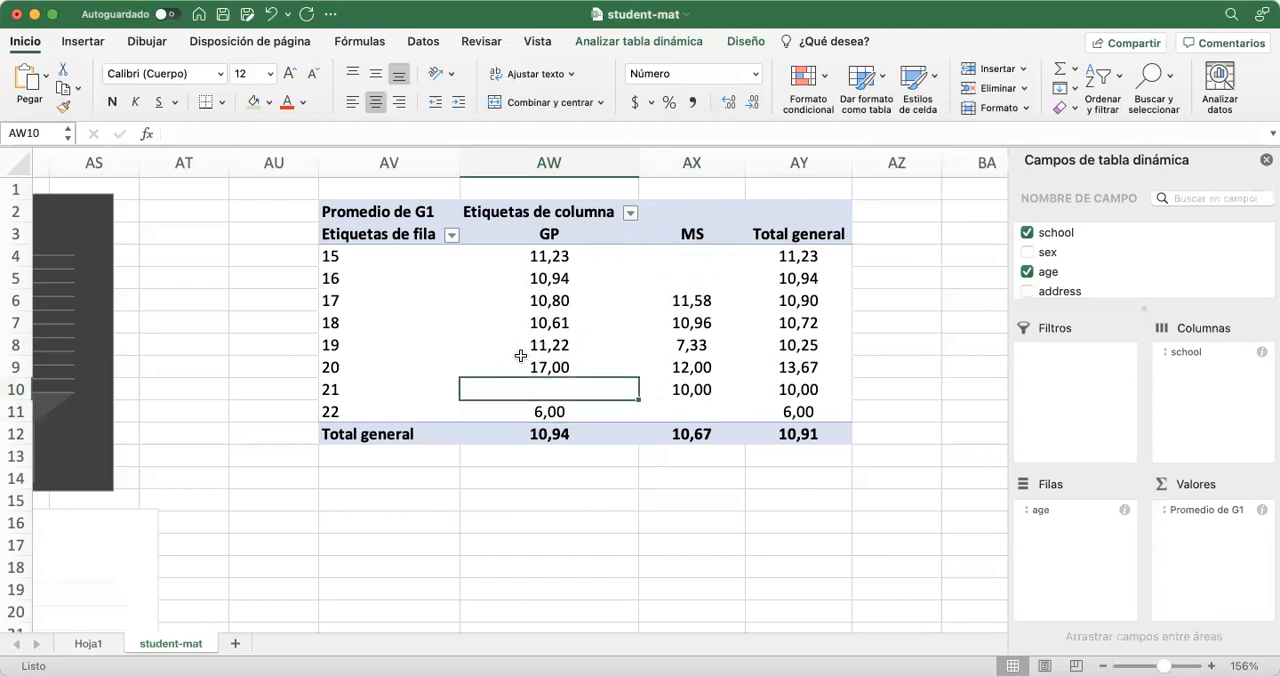
pyautogui.click(584, 514)
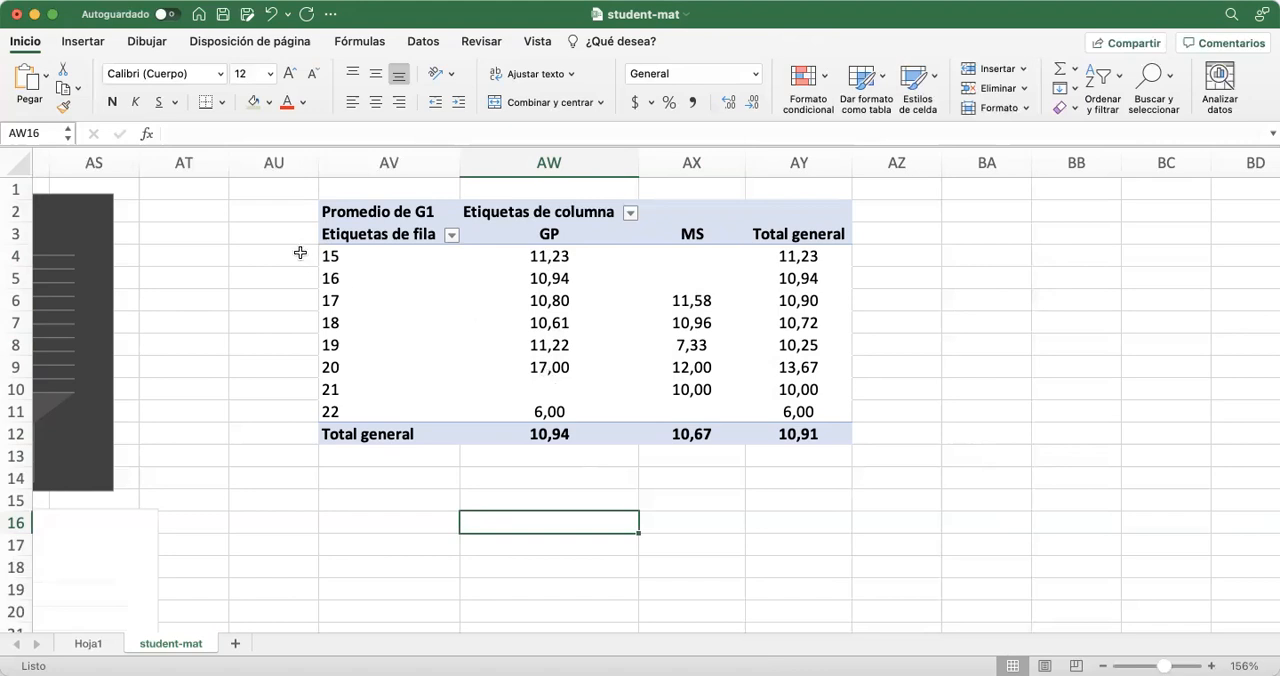
# Compare the average G1 grades of the different ages within the GP column
pyautogui.moveTo(548, 234); pyautogui.dragTo(549, 434)
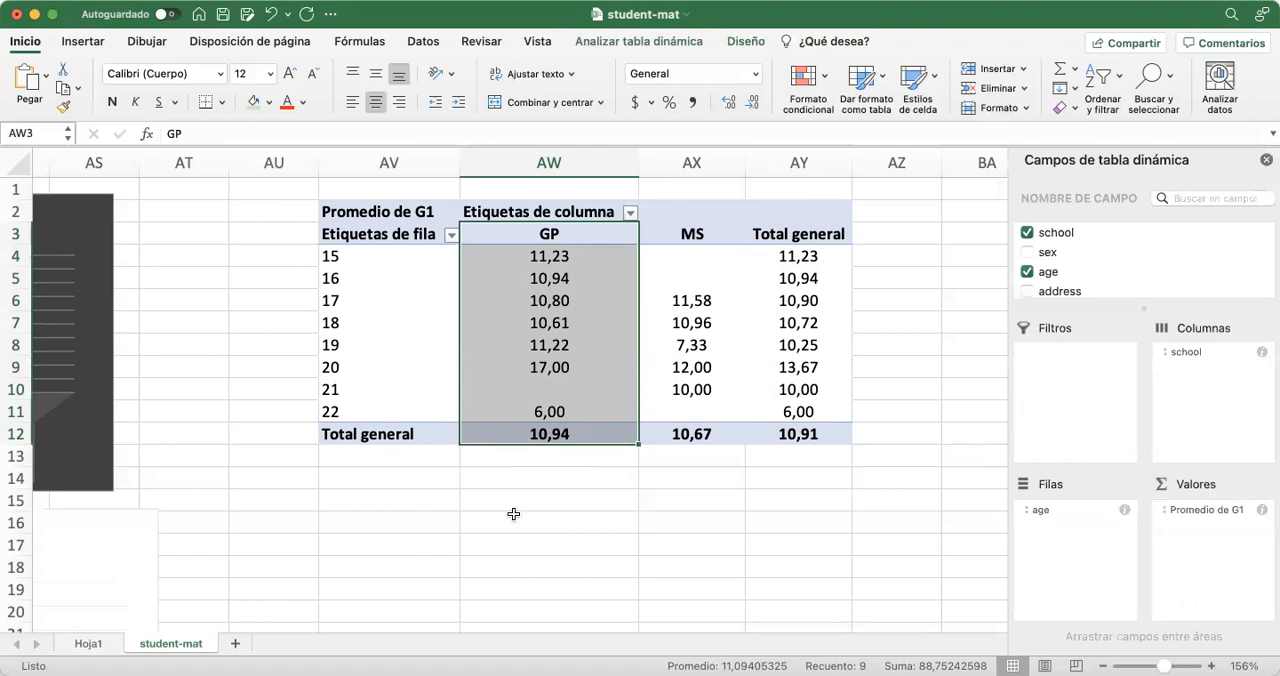
pyautogui.click(532, 368)
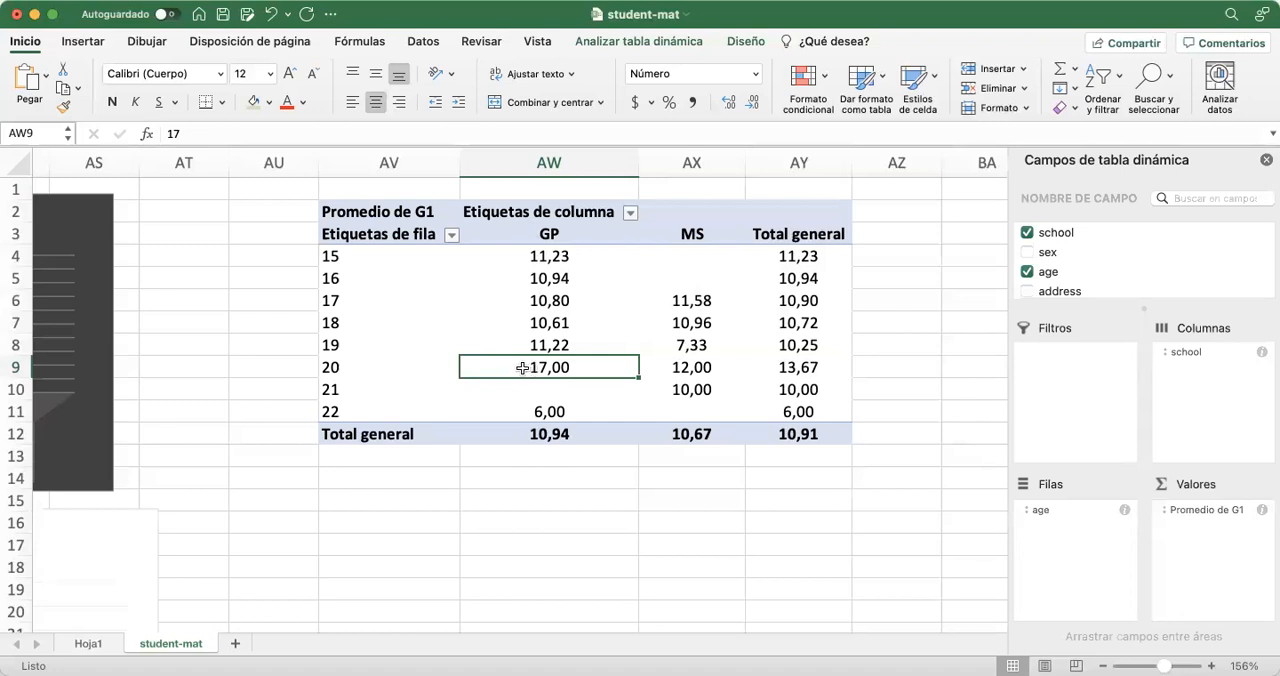
pyautogui.click(520, 255)
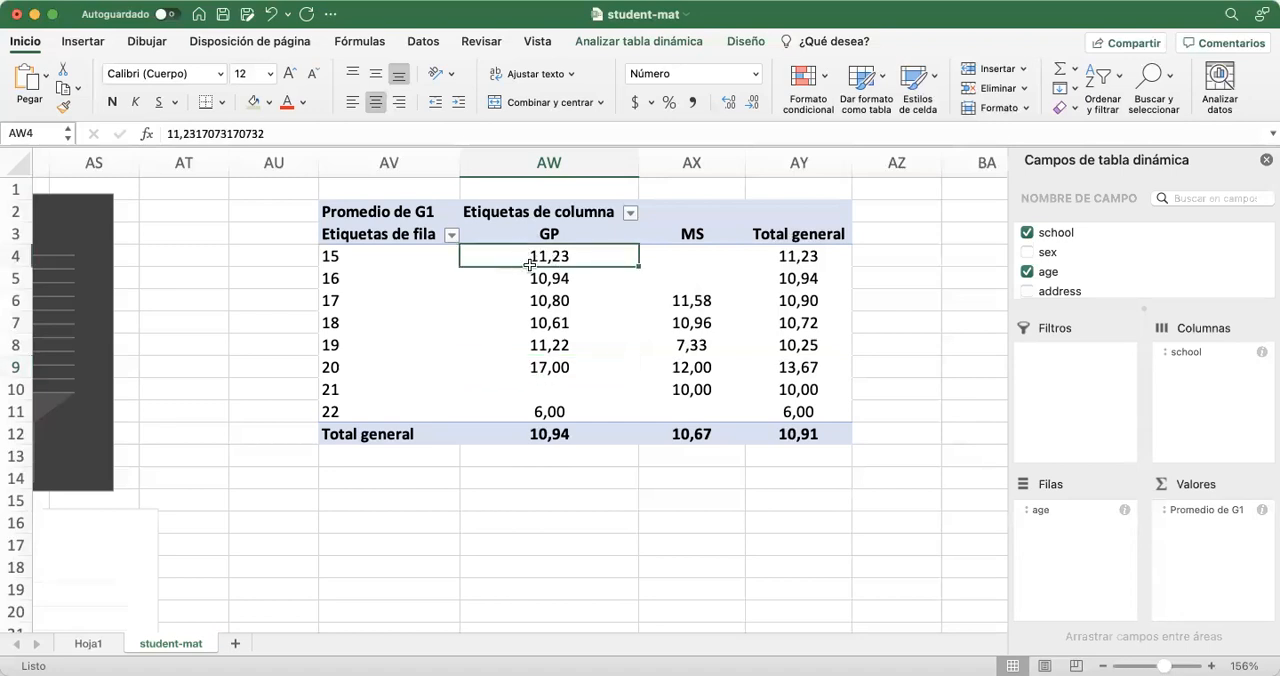
pyautogui.click(510, 346)
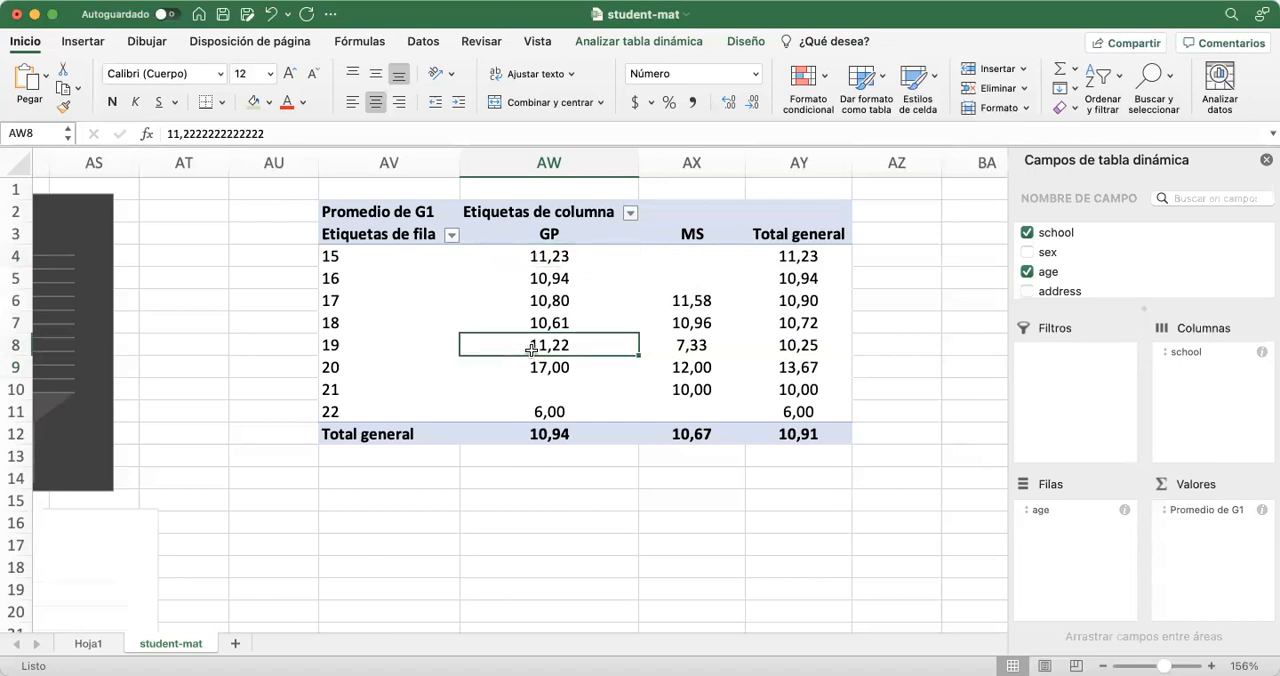
pyautogui.click(532, 275)
pyautogui.moveTo(532, 289); pyautogui.dragTo(531, 318)
pyautogui.click(543, 302)
pyautogui.click(490, 316)
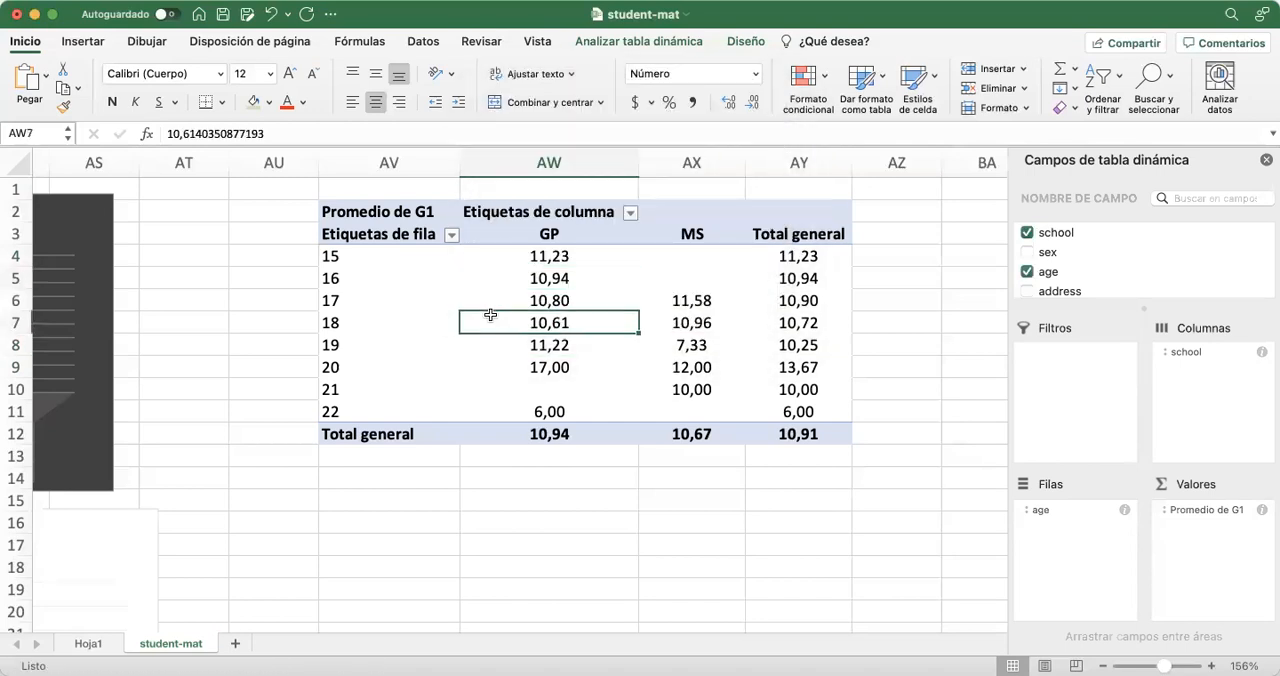
pyautogui.click(516, 413)
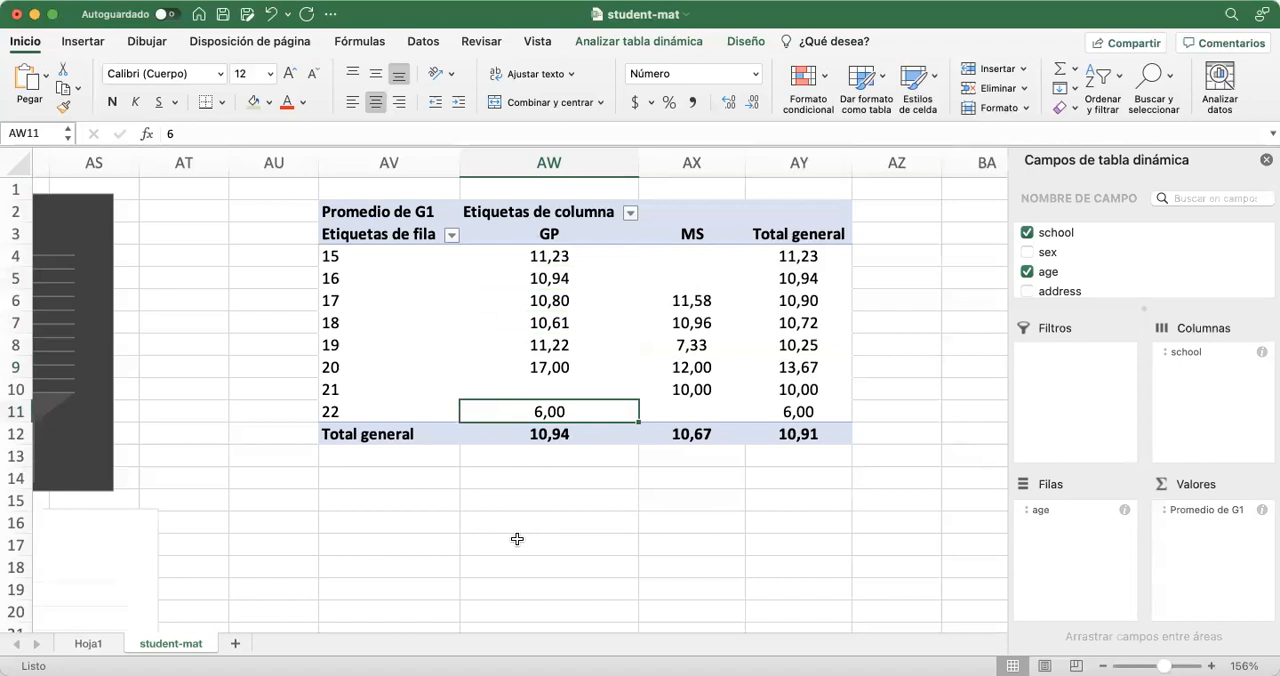
pyautogui.click(575, 496)
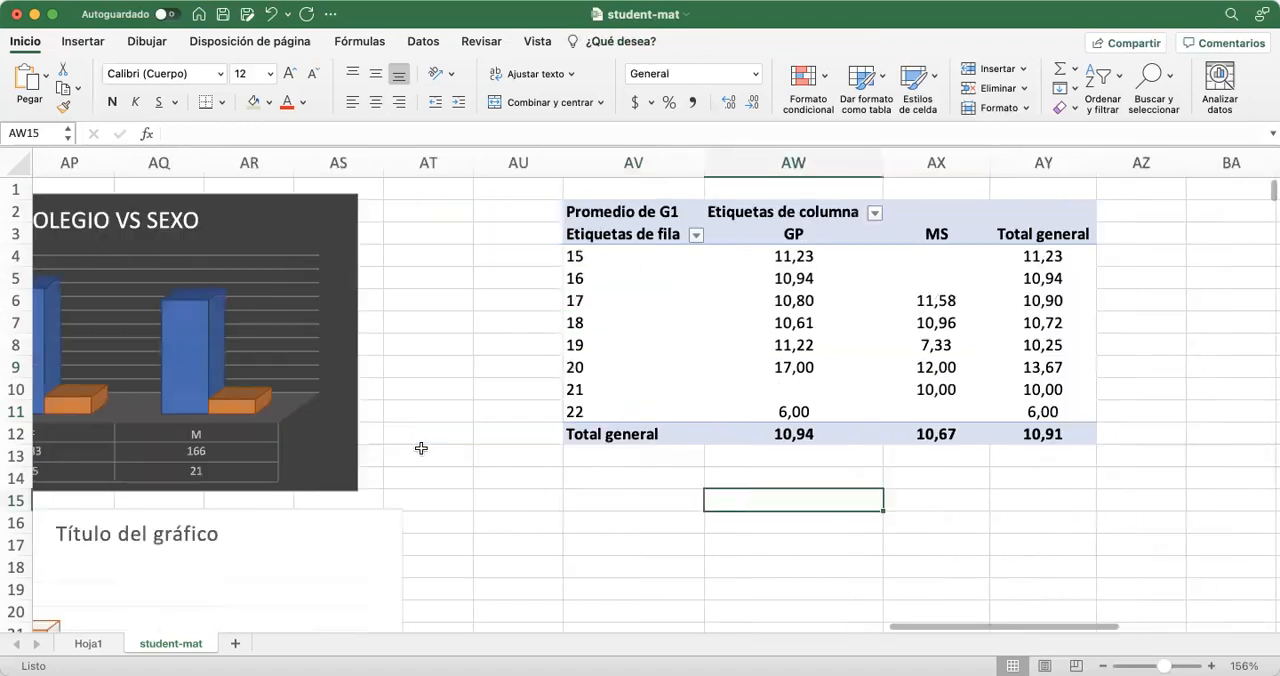
# Turn on filtering for the header row of the source student-mat data, starting from the age header in C1
pyautogui.hscroll(-15, 420, 449)
pyautogui.hscroll(-3, 421, 449)
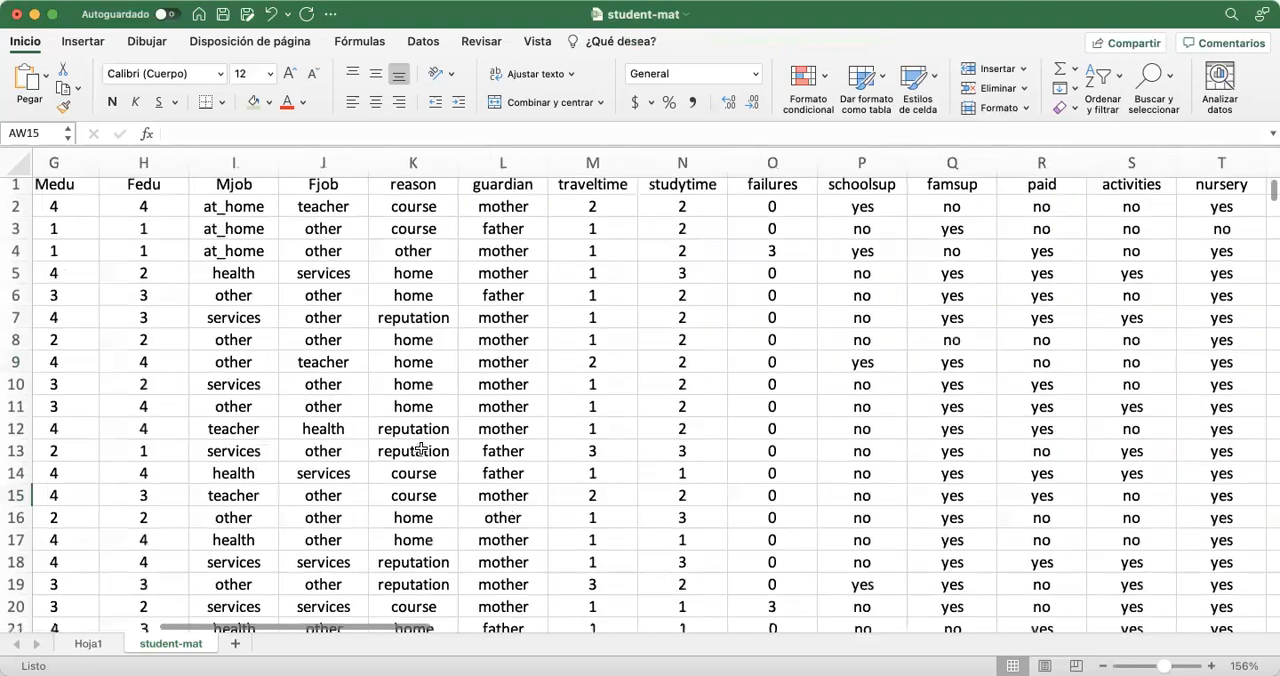
pyautogui.hscroll(15, 421, 449)
pyautogui.hscroll(-14, 421, 449)
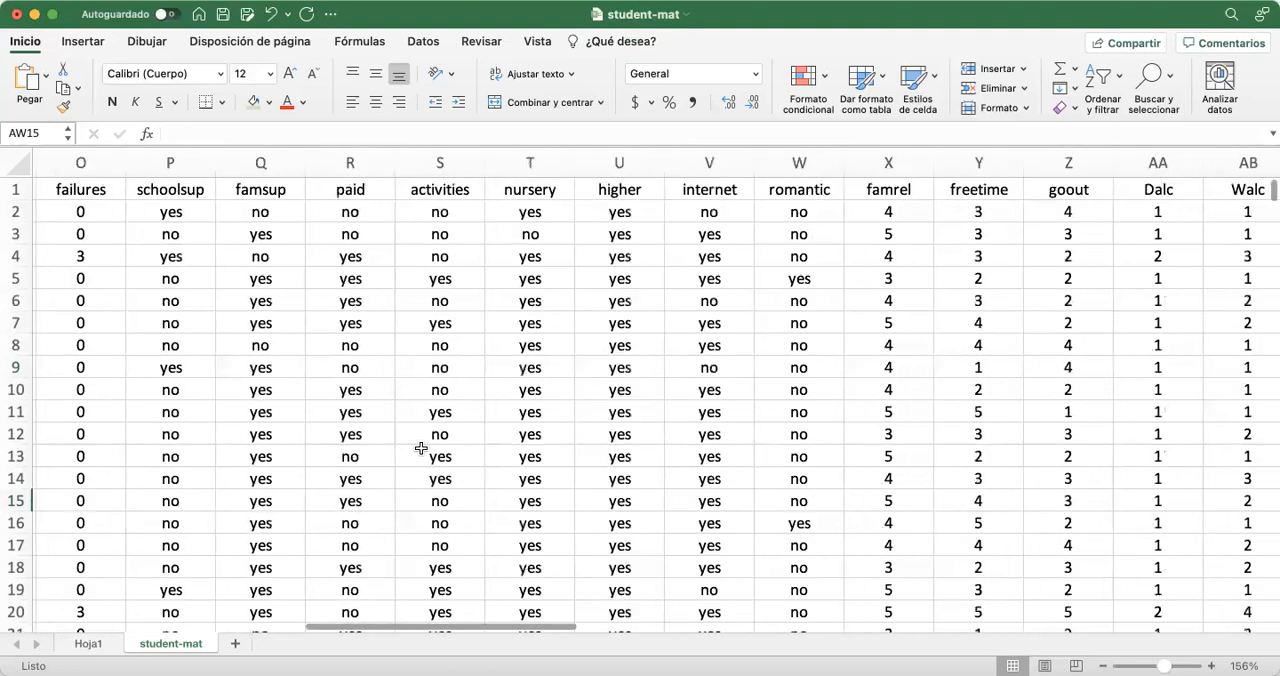
pyautogui.hscroll(-8, 421, 449)
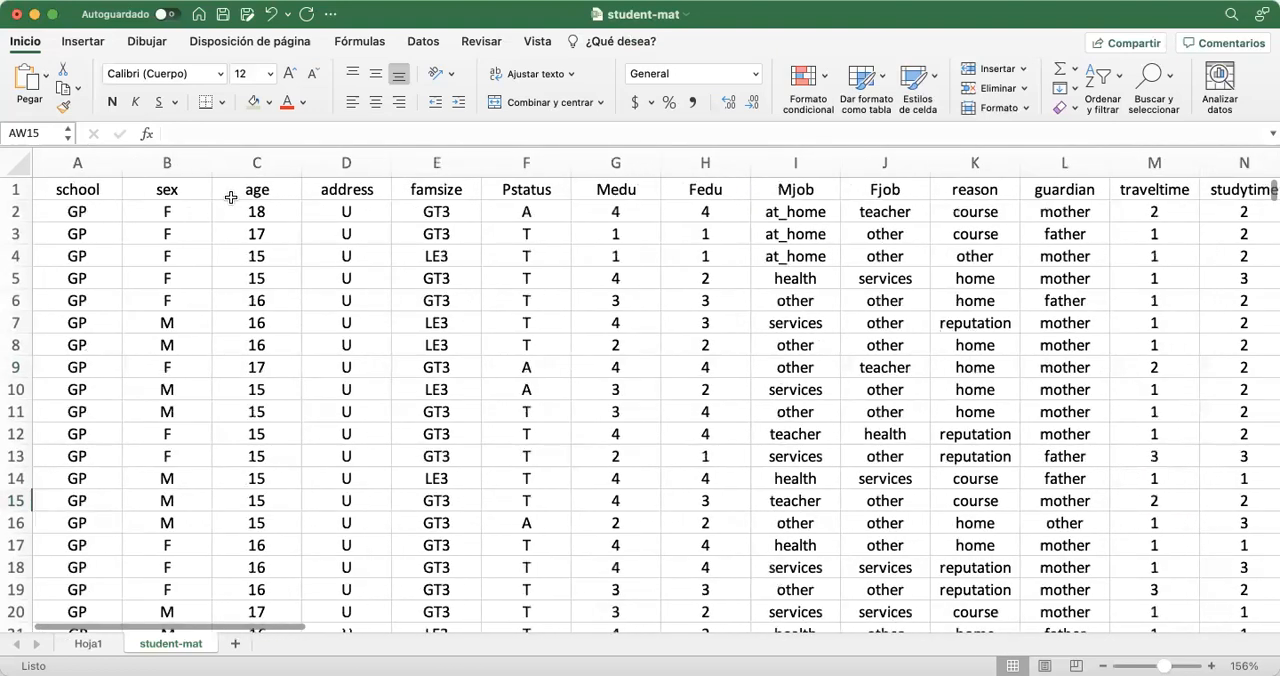
pyautogui.click(255, 191)
pyautogui.click(423, 41)
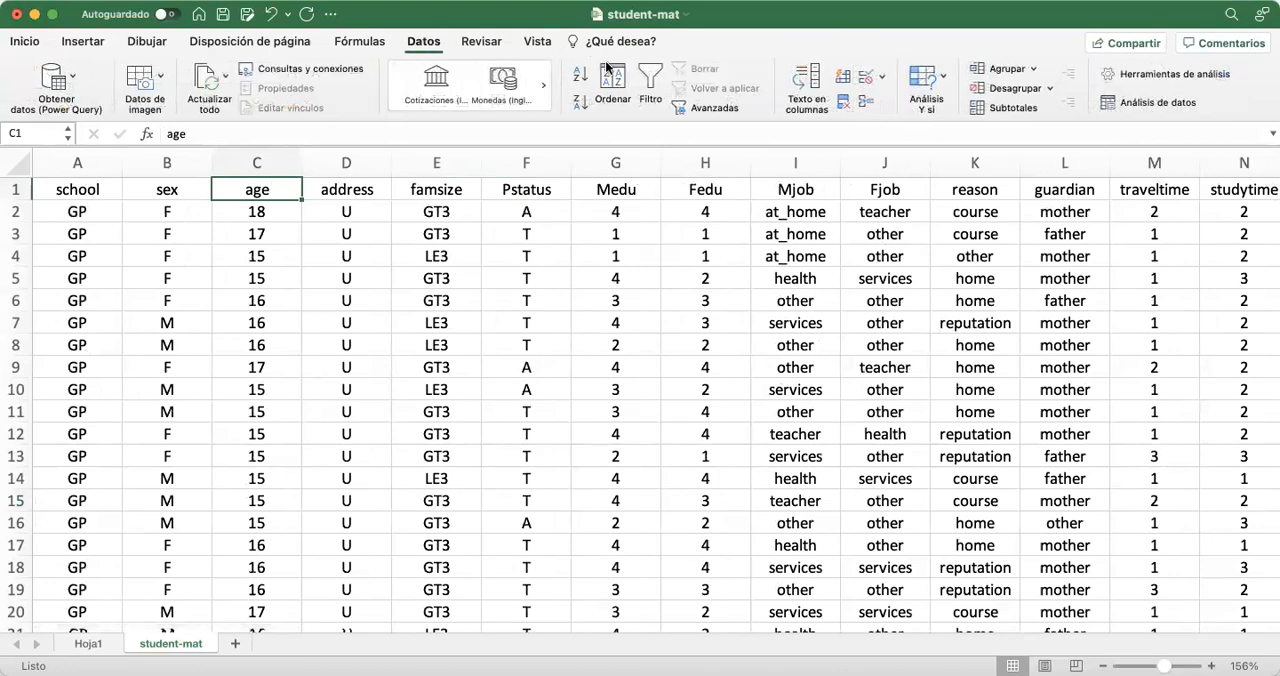
pyautogui.click(653, 77)
# Filter the age column of the source data to only 22 and move the filter window clear of the rows
pyautogui.click(293, 190)
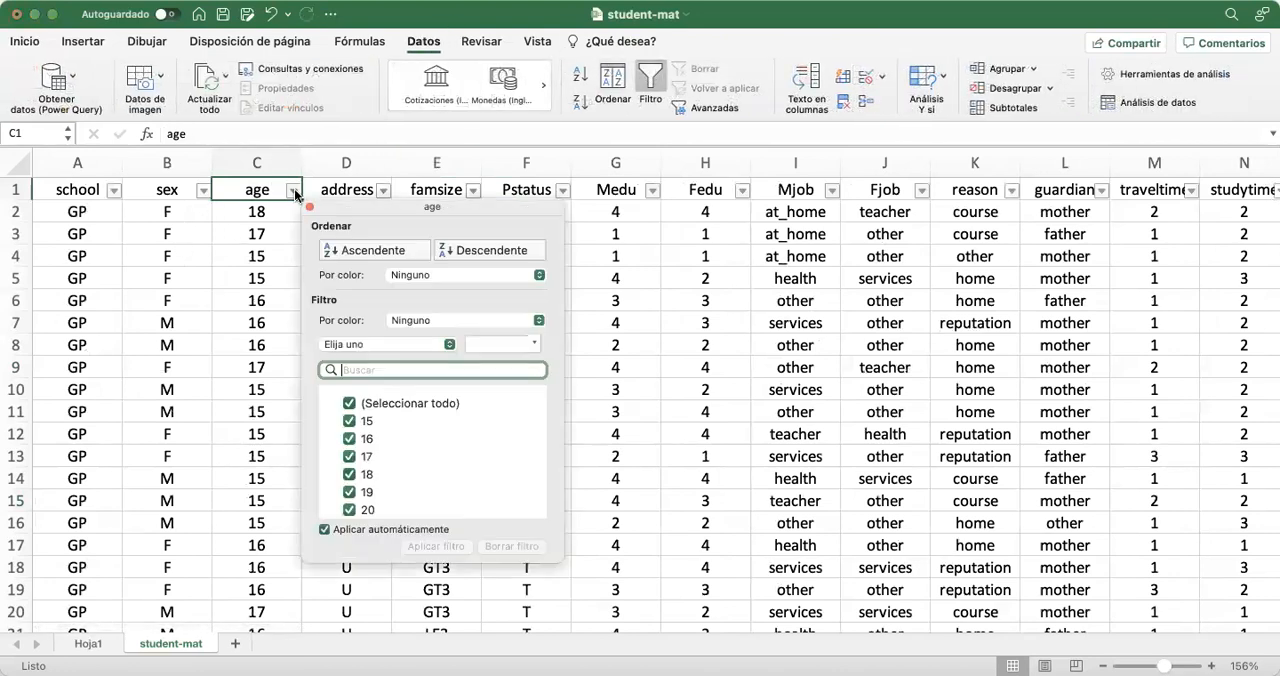
pyautogui.click(349, 403)
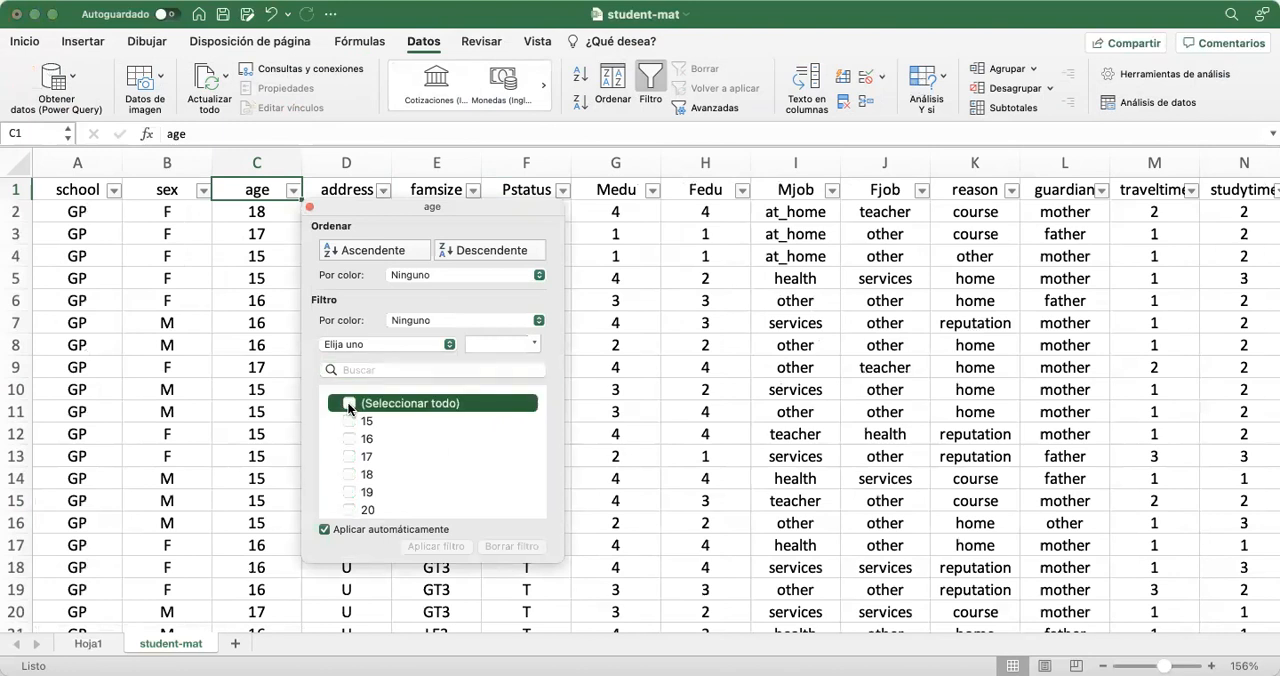
pyautogui.scroll(-1, 350, 408)
pyautogui.scroll(-1, 350, 408)
pyautogui.click(348, 510)
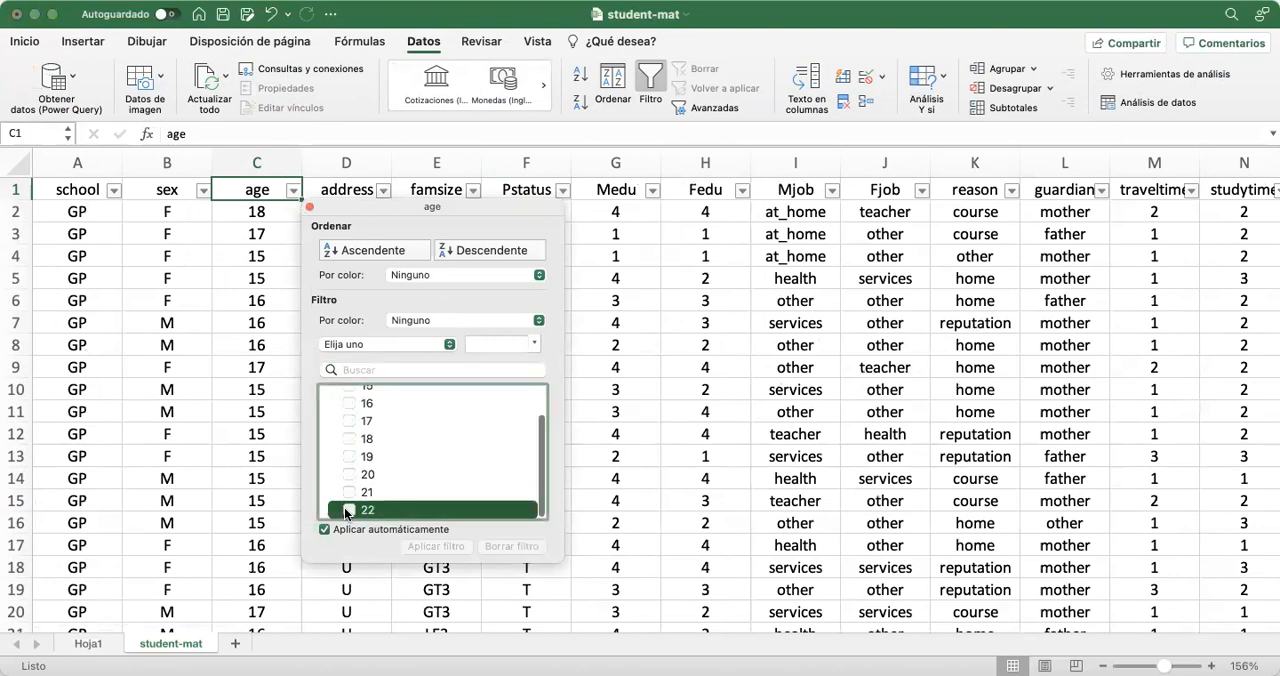
pyautogui.moveTo(366, 214); pyautogui.dragTo(394, 290)
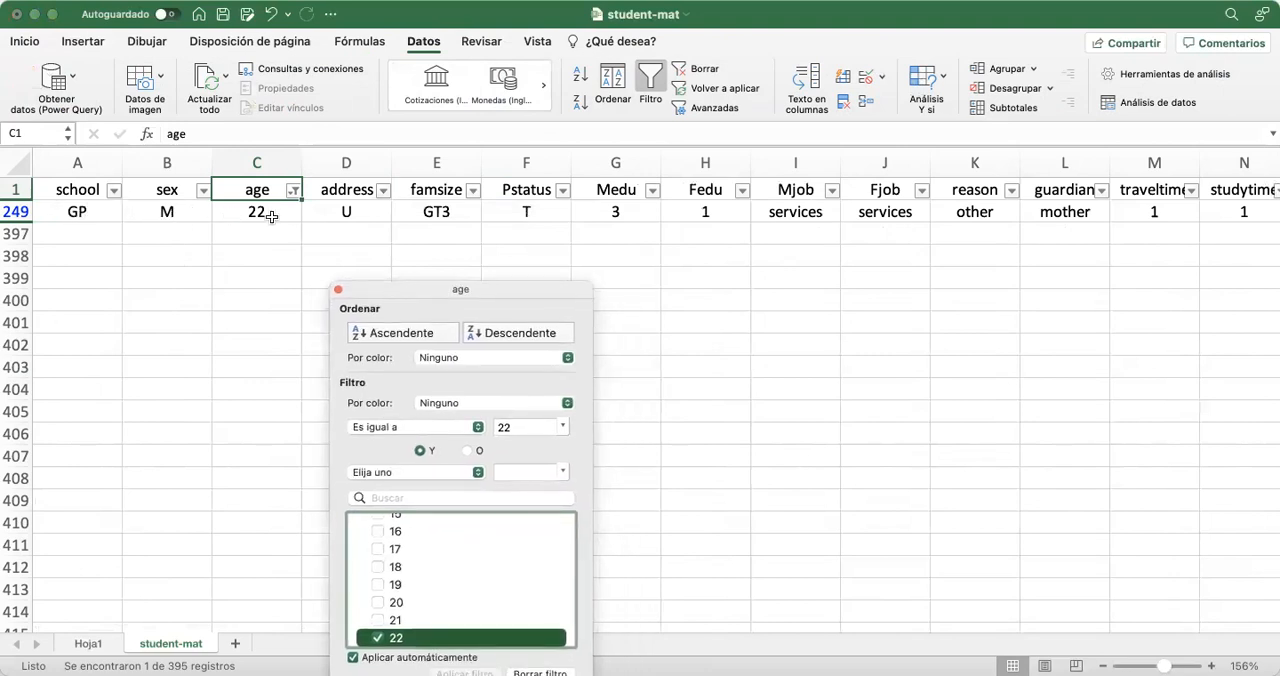
# Check the school and the G1 grade of the filtered 22-year-old student
pyautogui.hscroll(15, 740, 290)
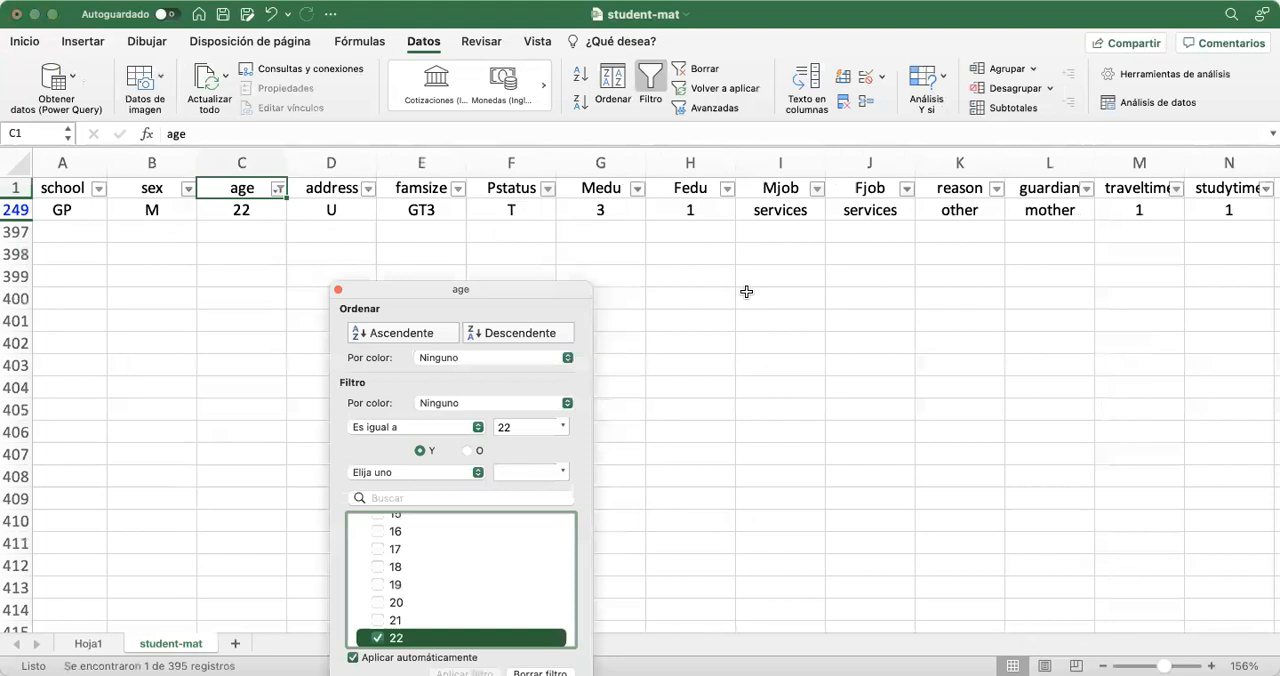
pyautogui.hscroll(5, 746, 291)
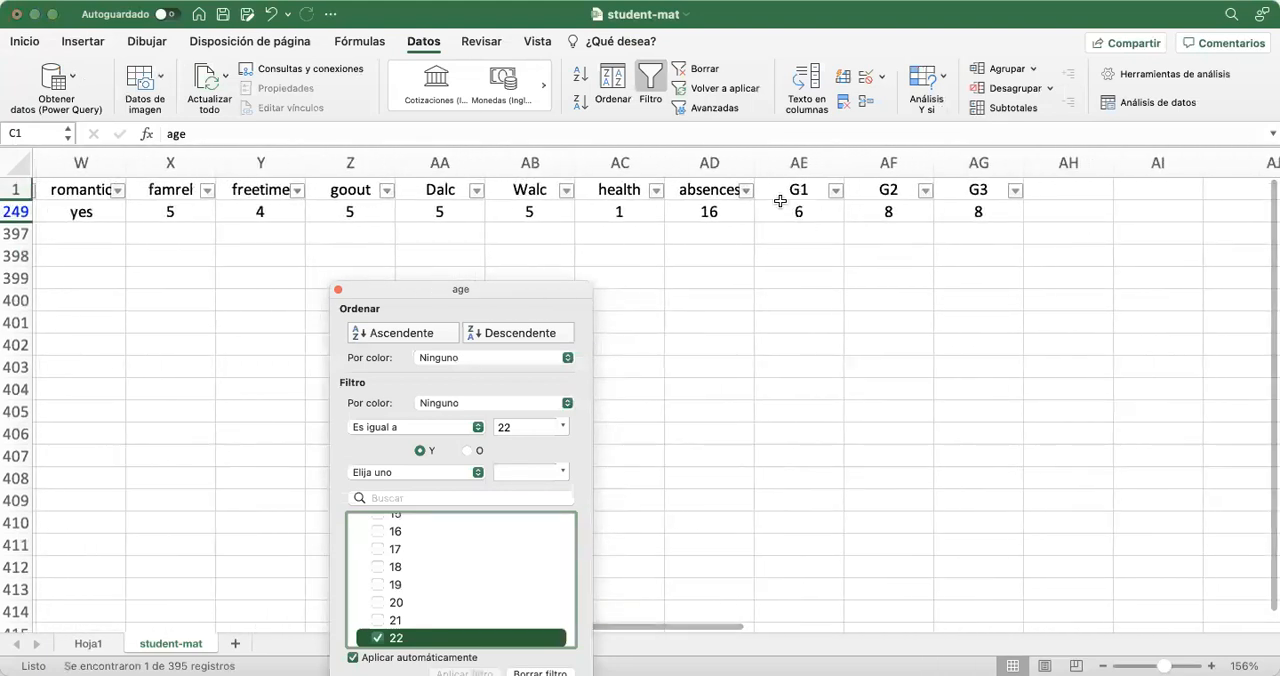
pyautogui.hscroll(-3, 785, 261)
pyautogui.hscroll(-20, 785, 261)
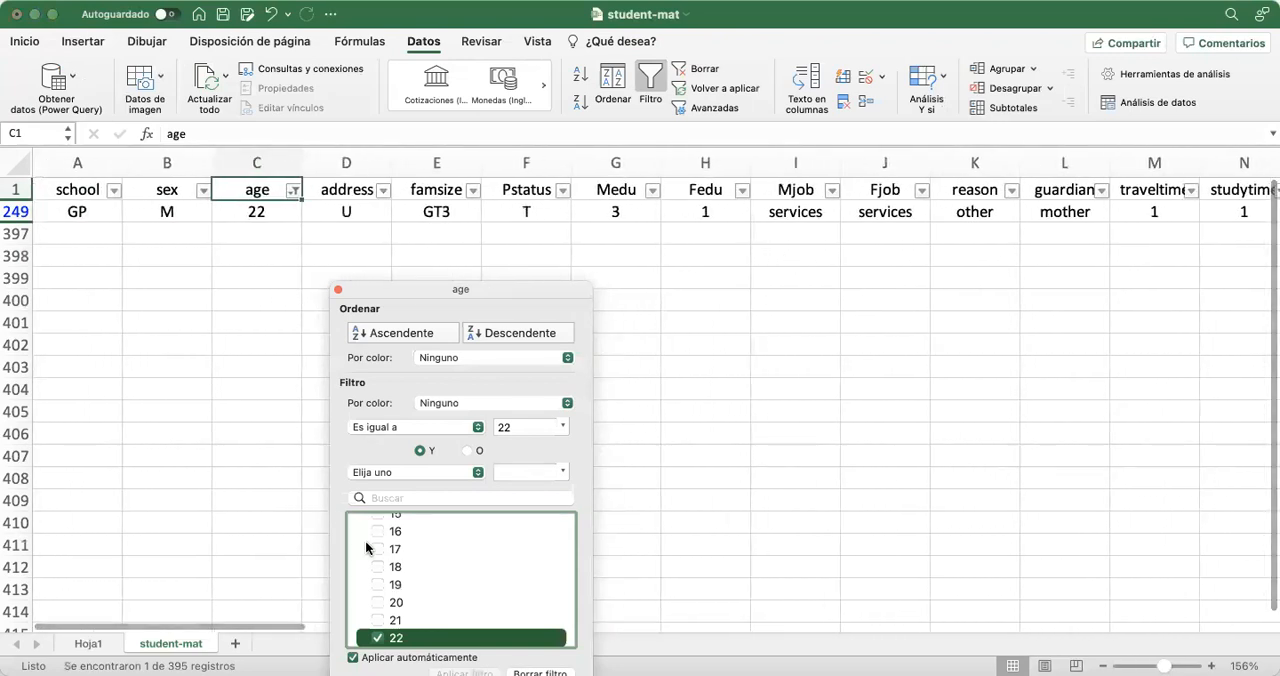
# Show all ages again and turn off filtering on the source data
pyautogui.scroll(3, 365, 540)
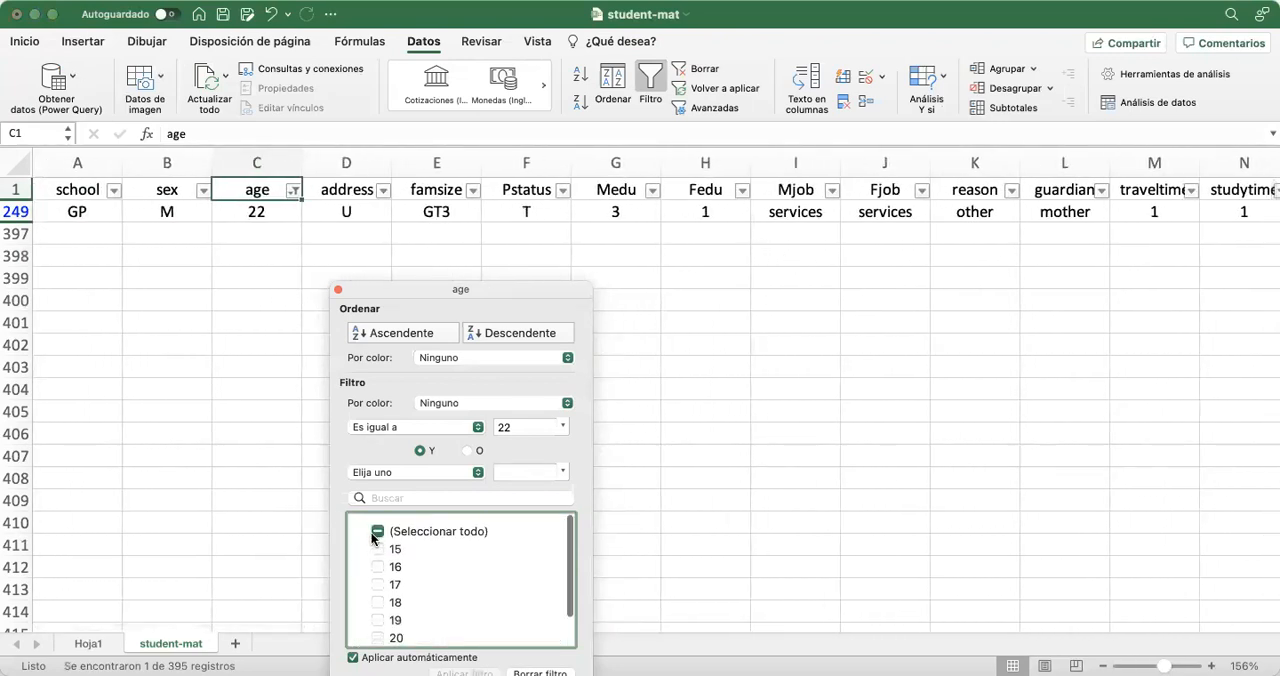
pyautogui.click(377, 531)
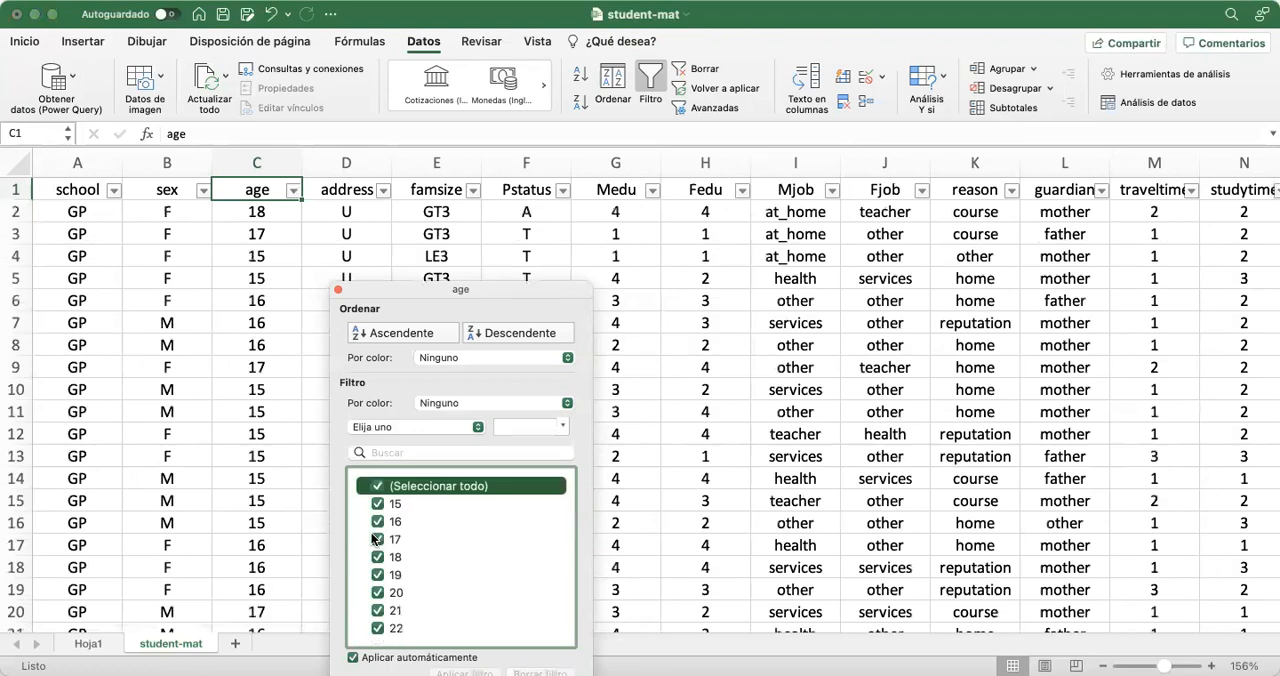
pyautogui.click(339, 290)
pyautogui.click(650, 82)
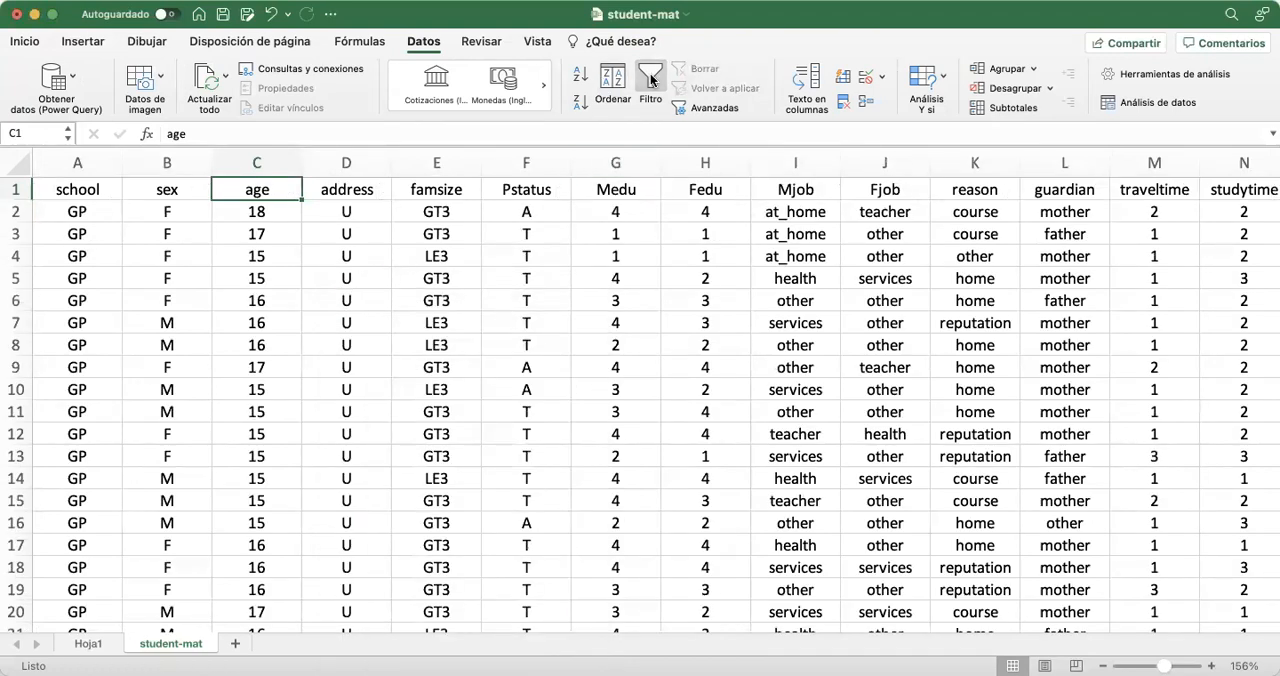
# Group the row ages of the G1 average pivot table into two-year intervals from 15 to 22
pyautogui.hscroll(15, 693, 368)
pyautogui.hscroll(10, 693, 368)
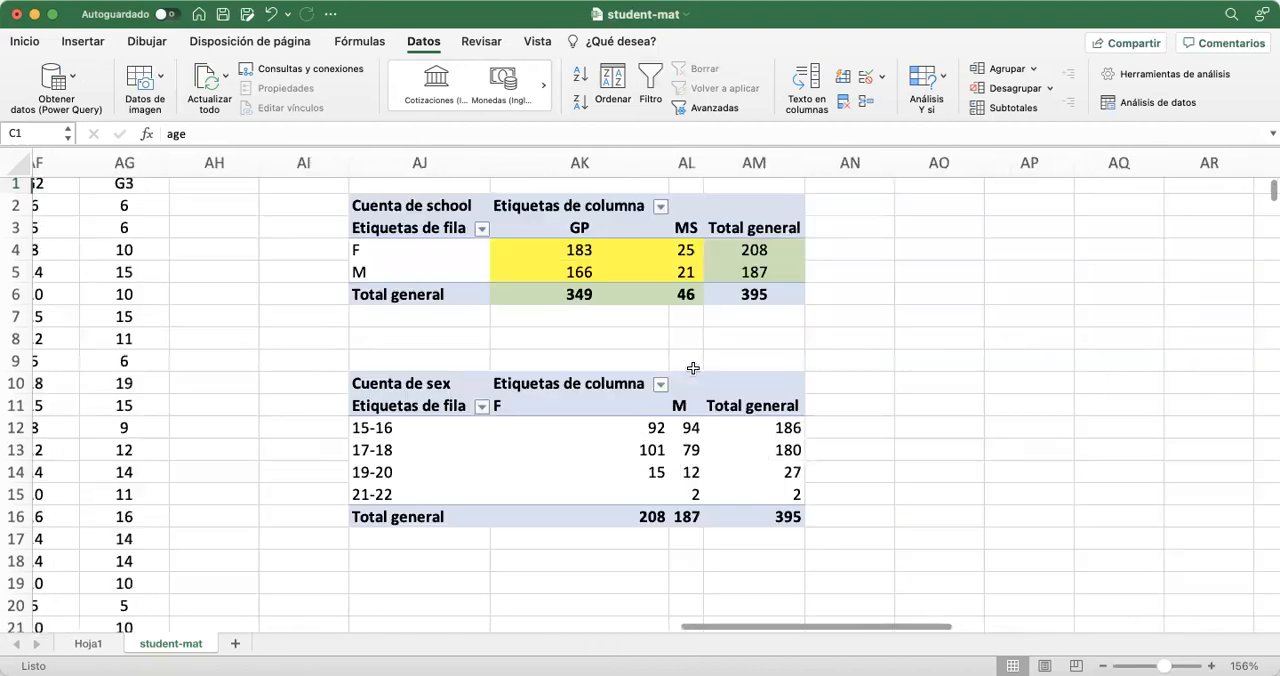
pyautogui.scroll(-1, 693, 368)
pyautogui.hscroll(15, 782, 343)
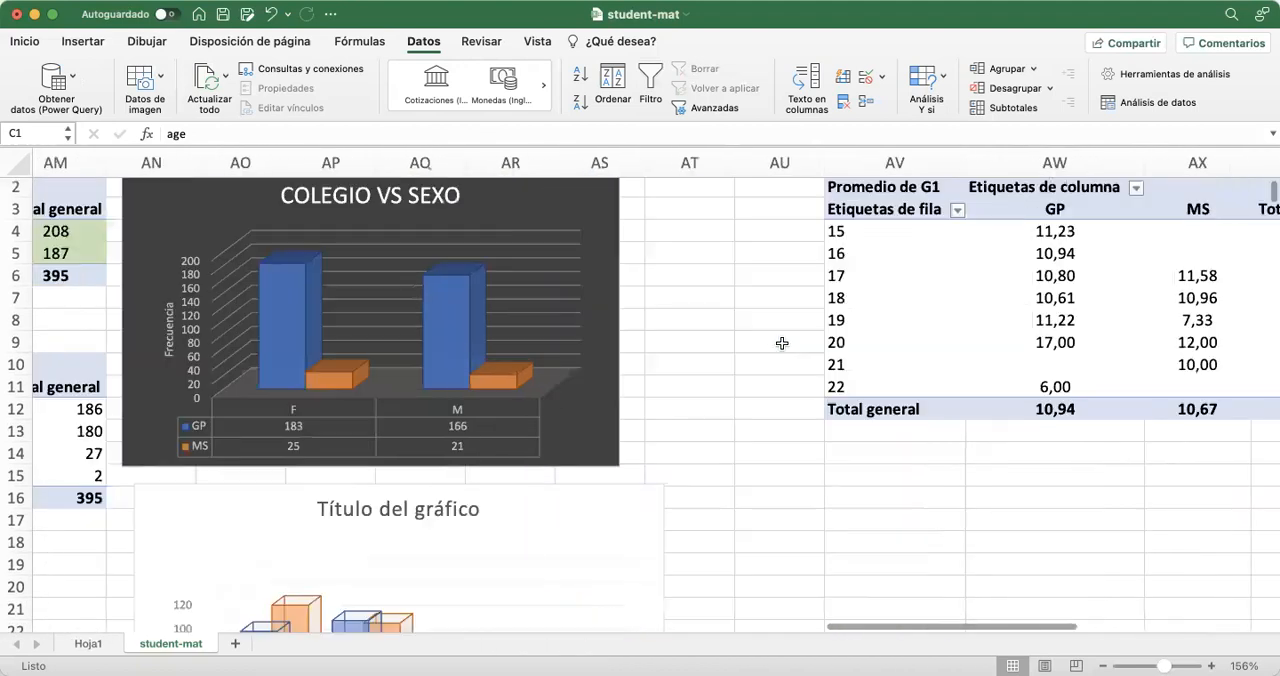
pyautogui.scroll(1, 782, 343)
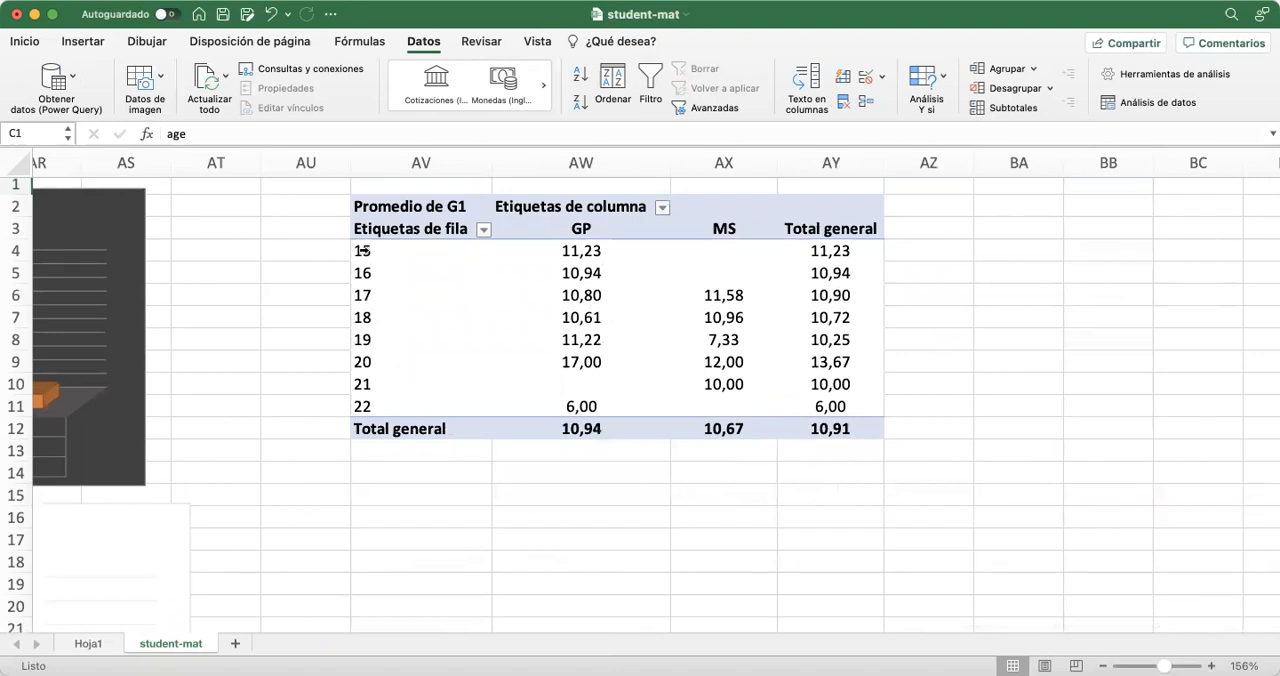
pyautogui.click(385, 275)
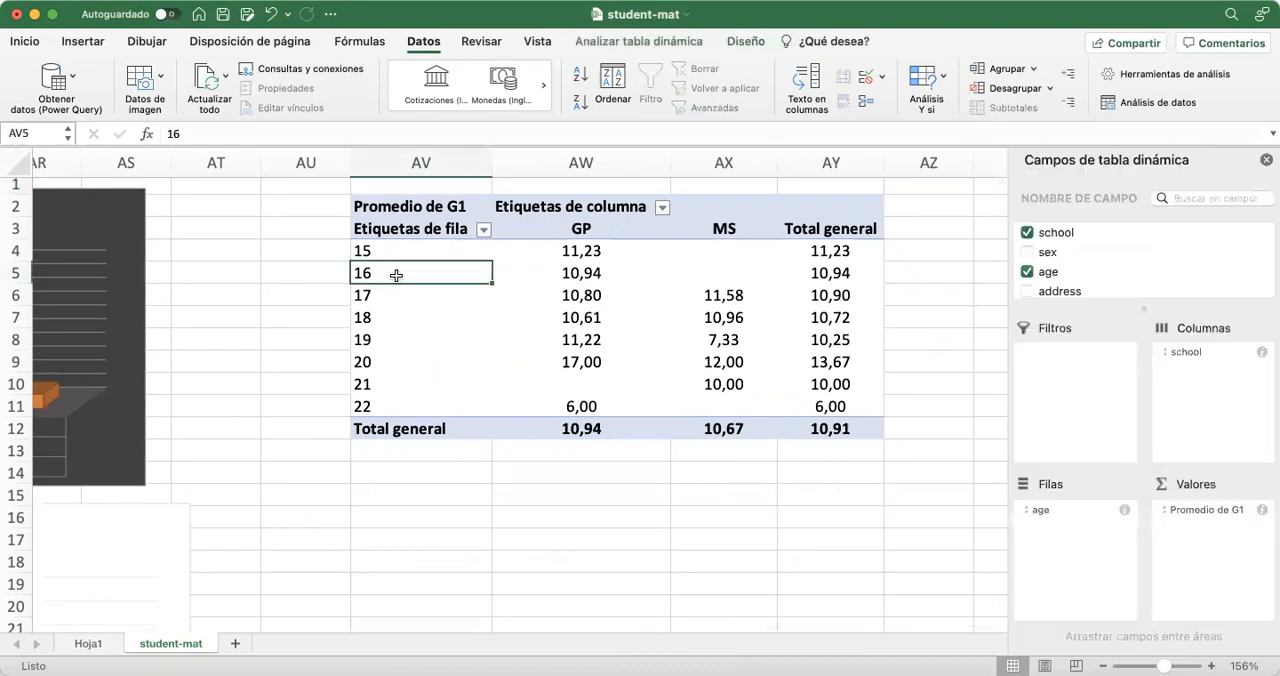
pyautogui.rightClick(396, 275)
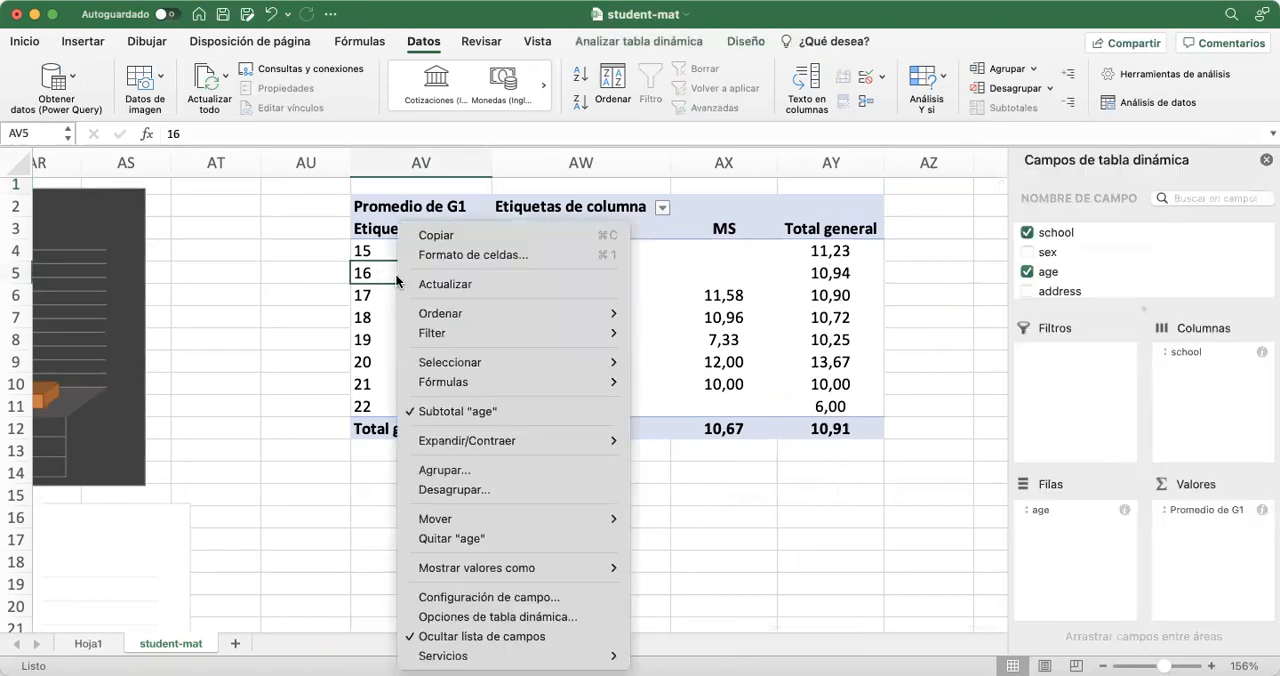
pyautogui.click(470, 480)
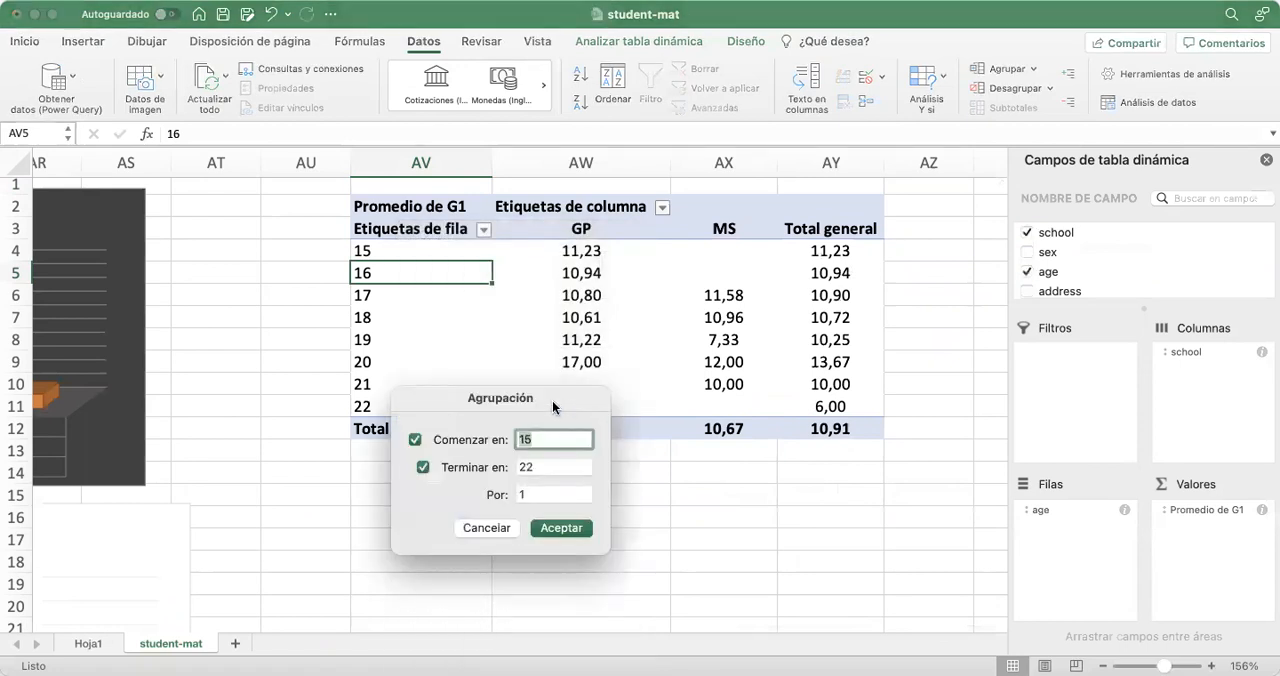
pyautogui.moveTo(552, 400); pyautogui.dragTo(778, 207)
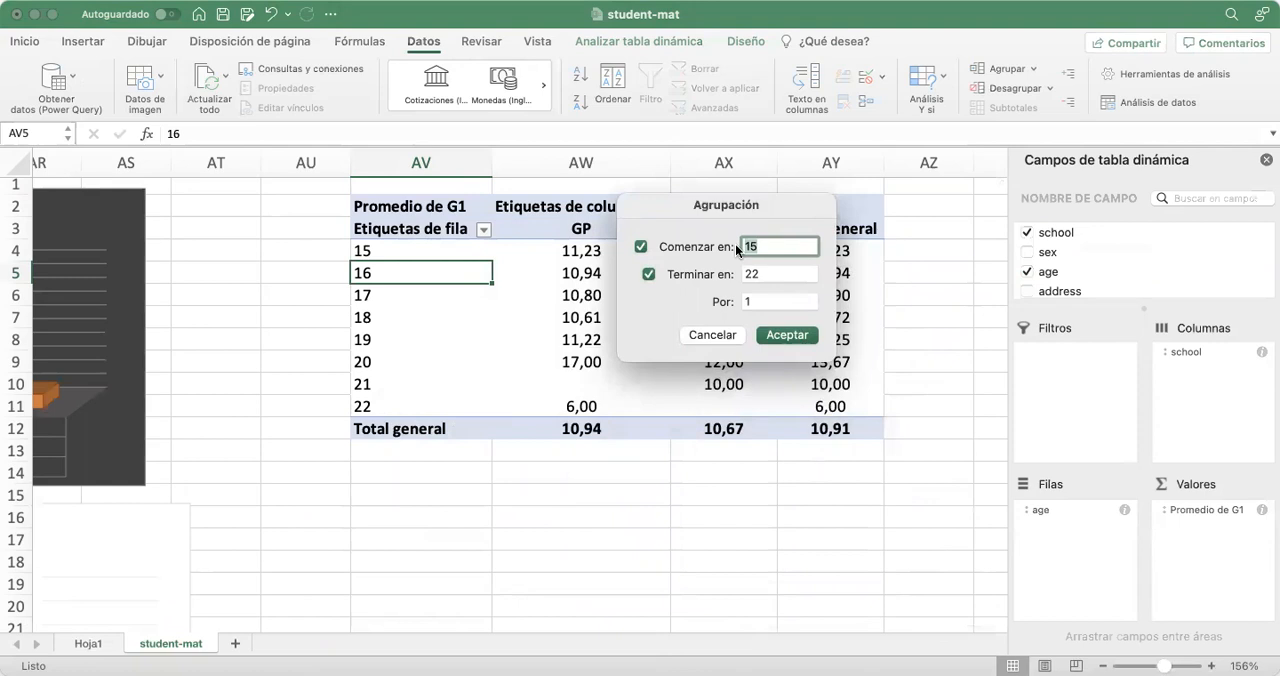
pyautogui.click(757, 302)
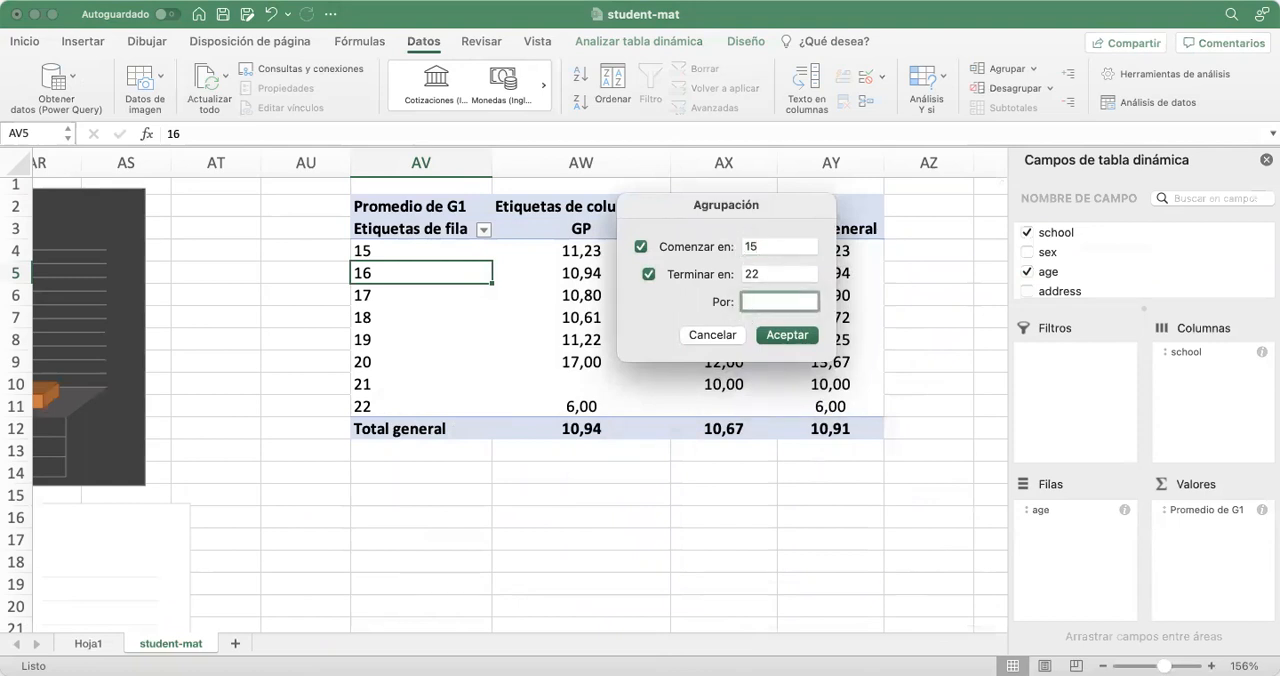
pyautogui.click(787, 335)
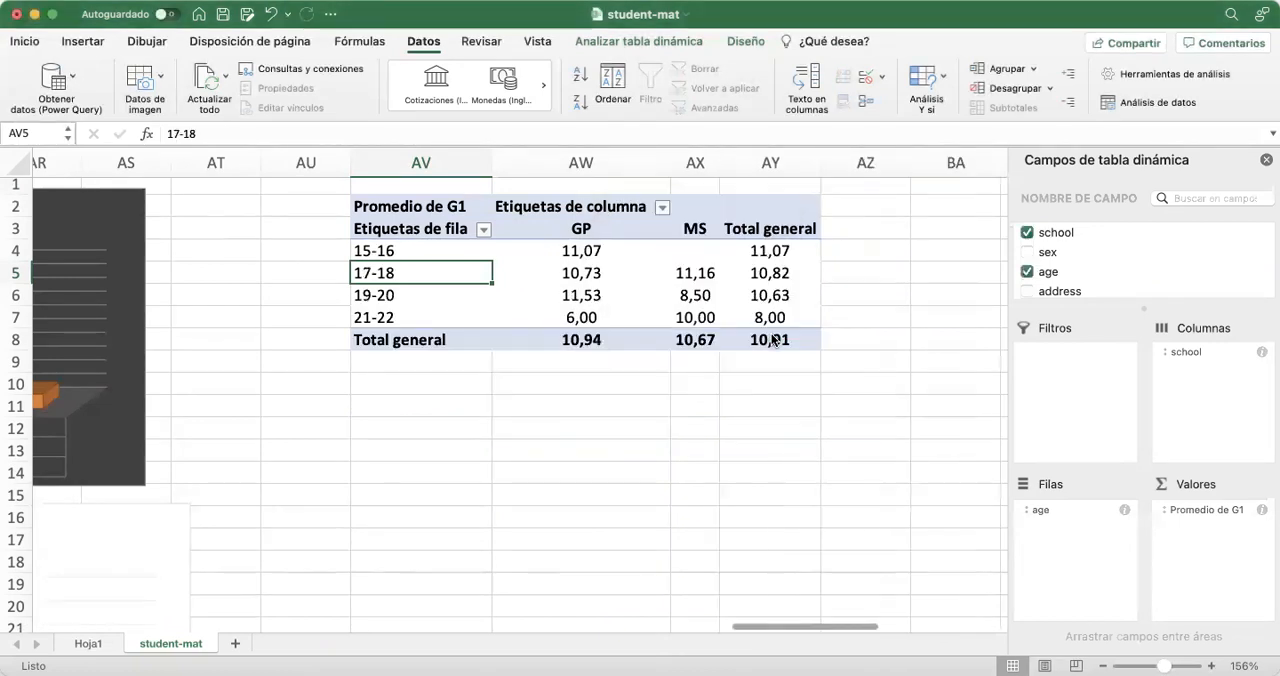
# Select the age groups with their GP and MS averages in AV4:AX7 and open the line chart types
pyautogui.click(743, 449)
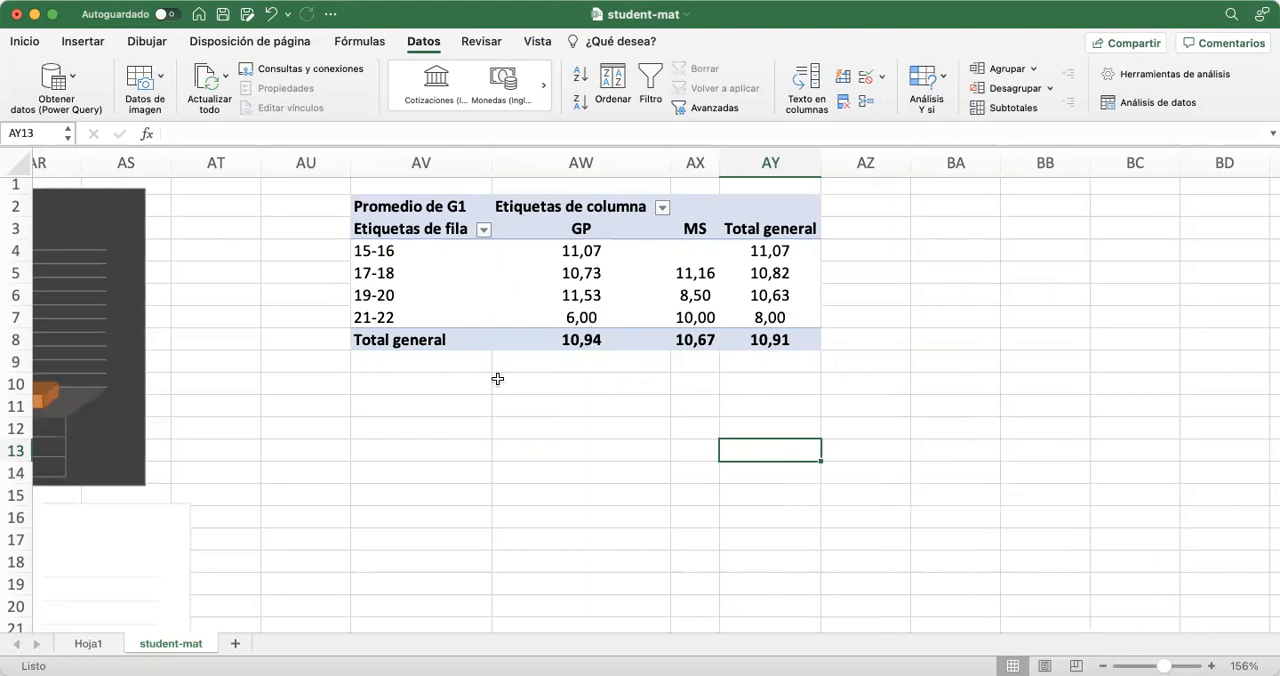
pyautogui.moveTo(426, 249); pyautogui.dragTo(691, 331)
pyautogui.click(691, 403)
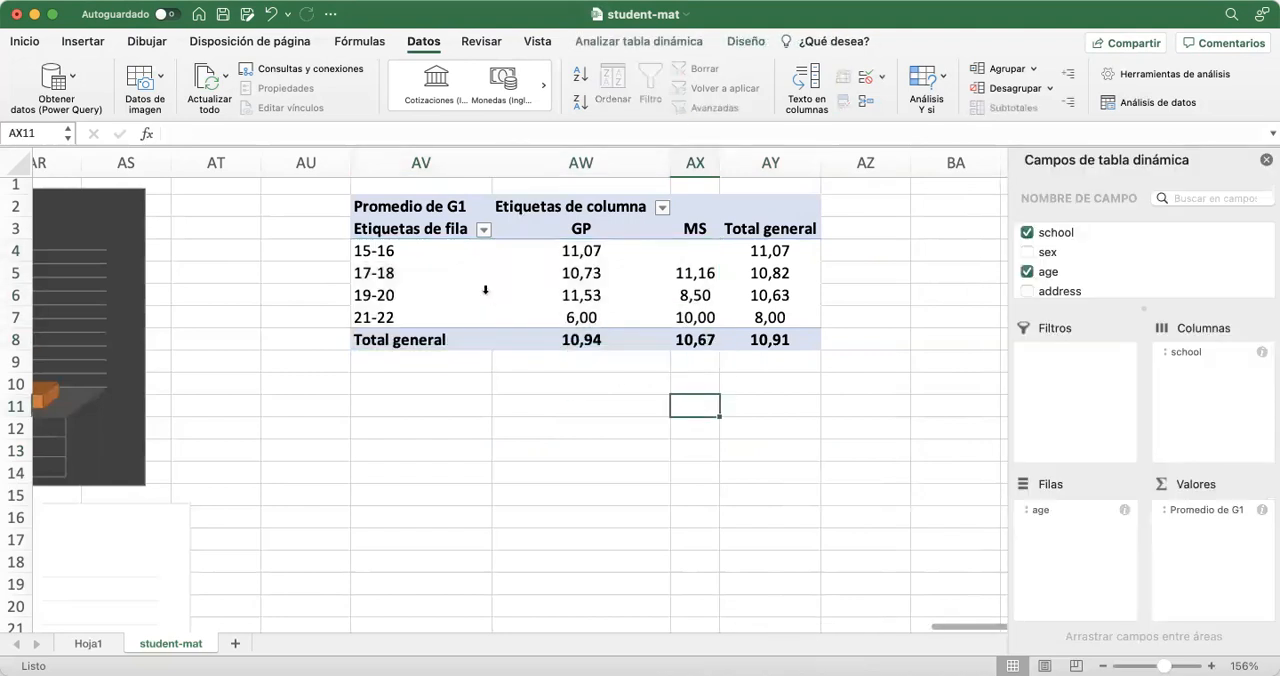
pyautogui.moveTo(446, 251); pyautogui.dragTo(675, 314)
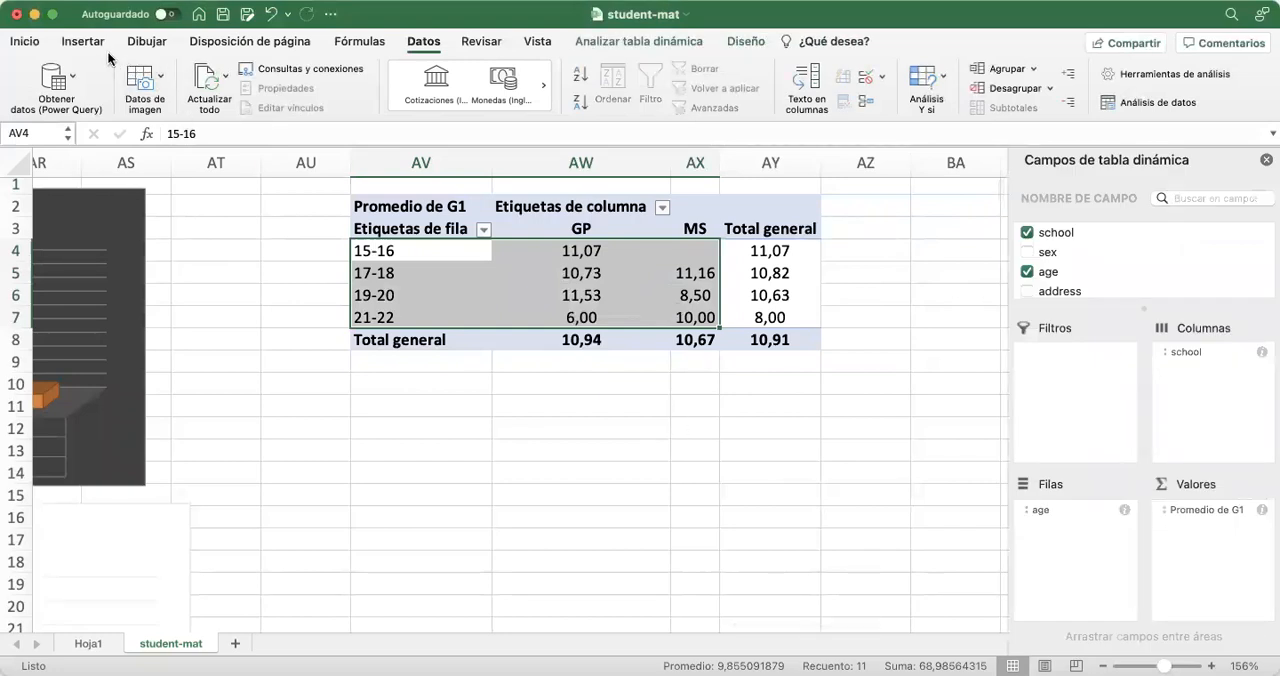
pyautogui.click(92, 45)
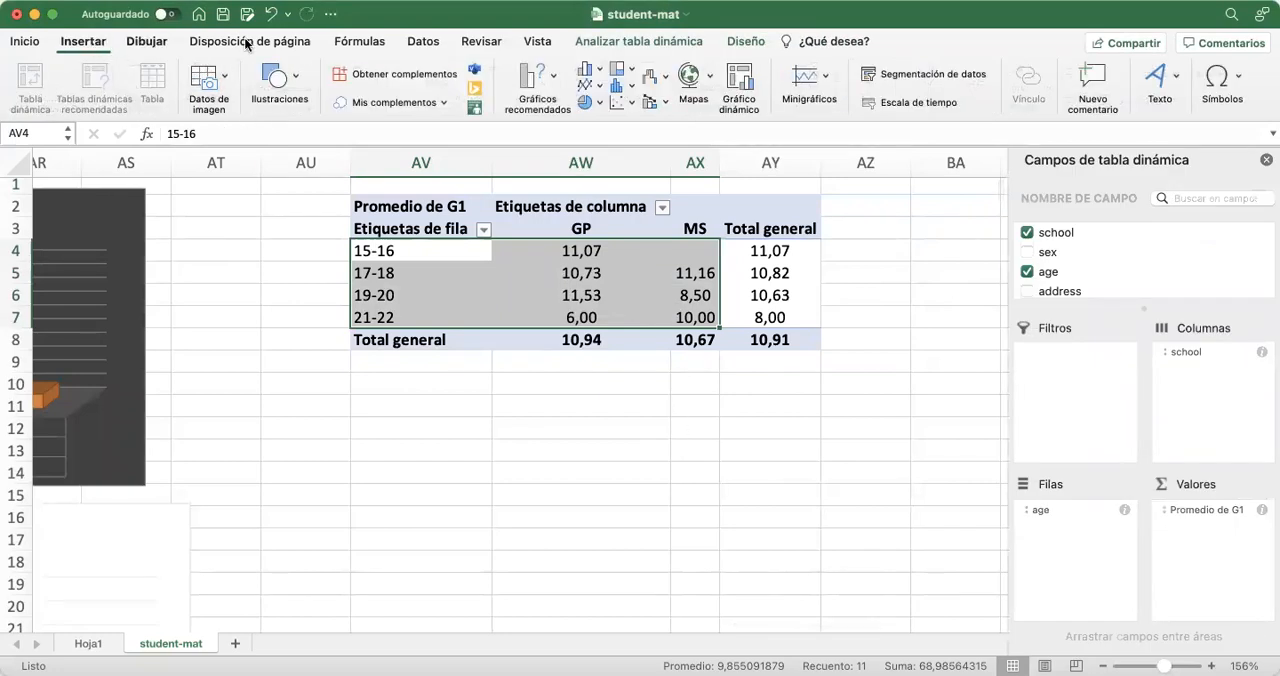
pyautogui.click(591, 86)
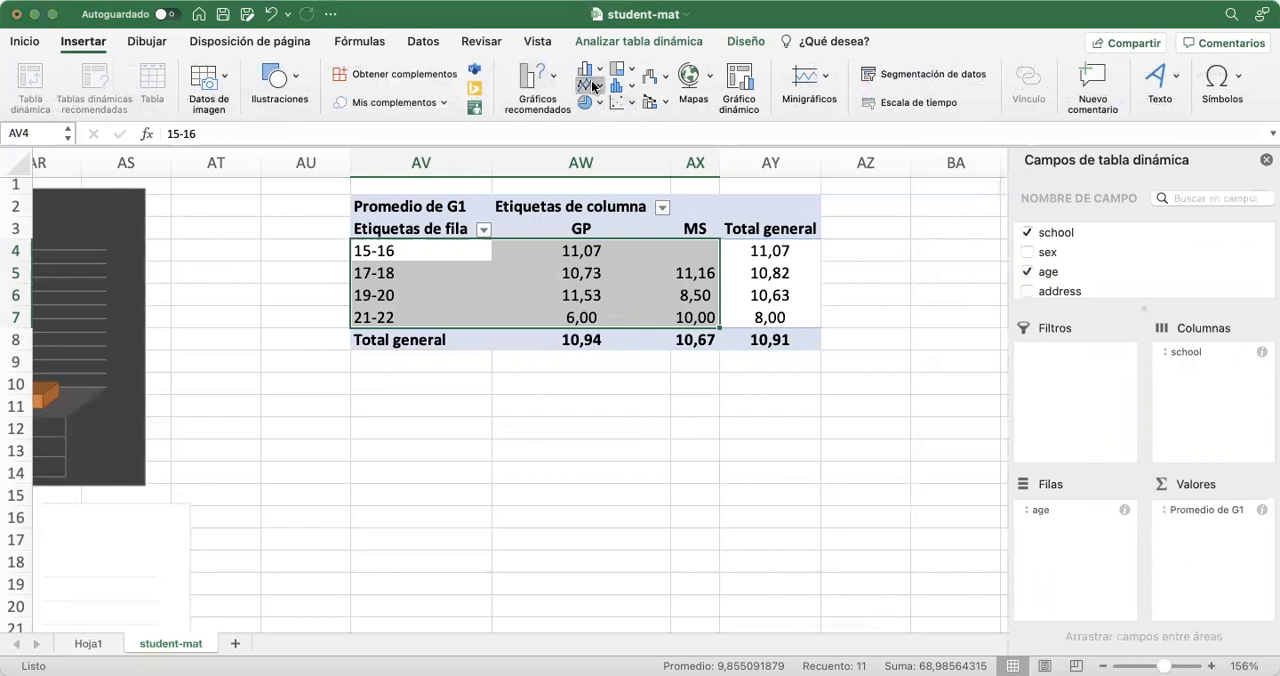
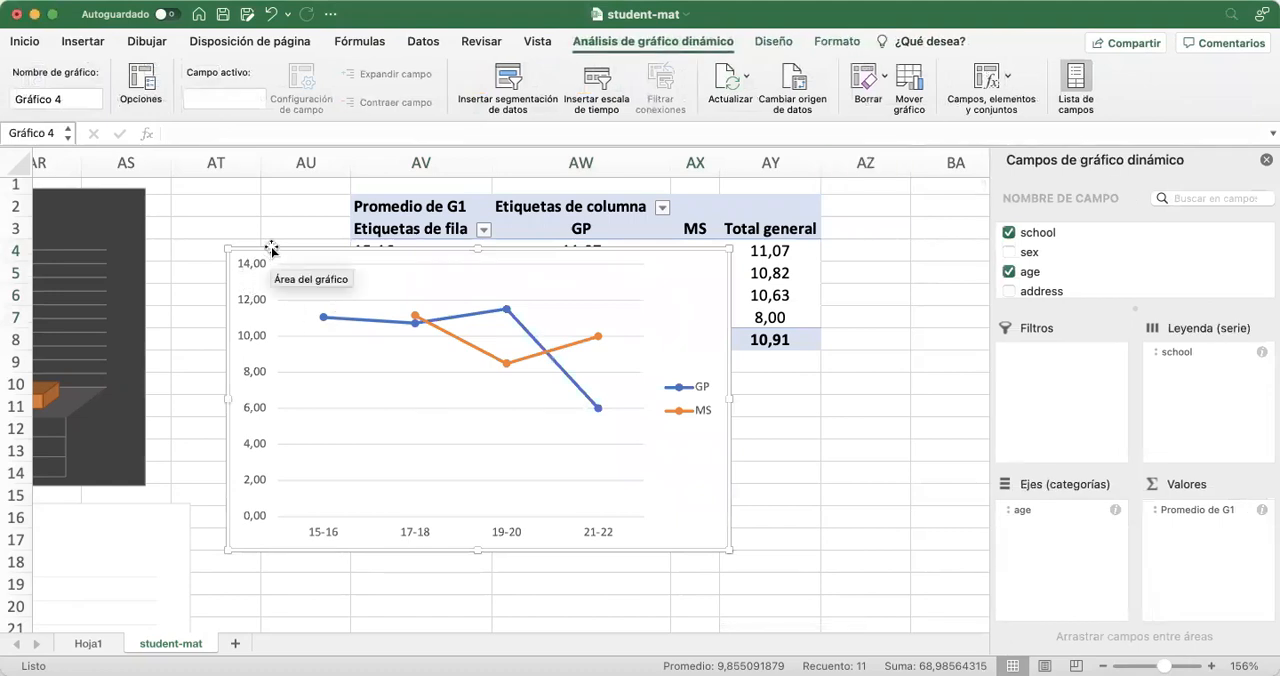
# Move the new line chart just below the G1 average pivot table and enlarge it slightly
pyautogui.moveTo(270, 246); pyautogui.dragTo(379, 379)
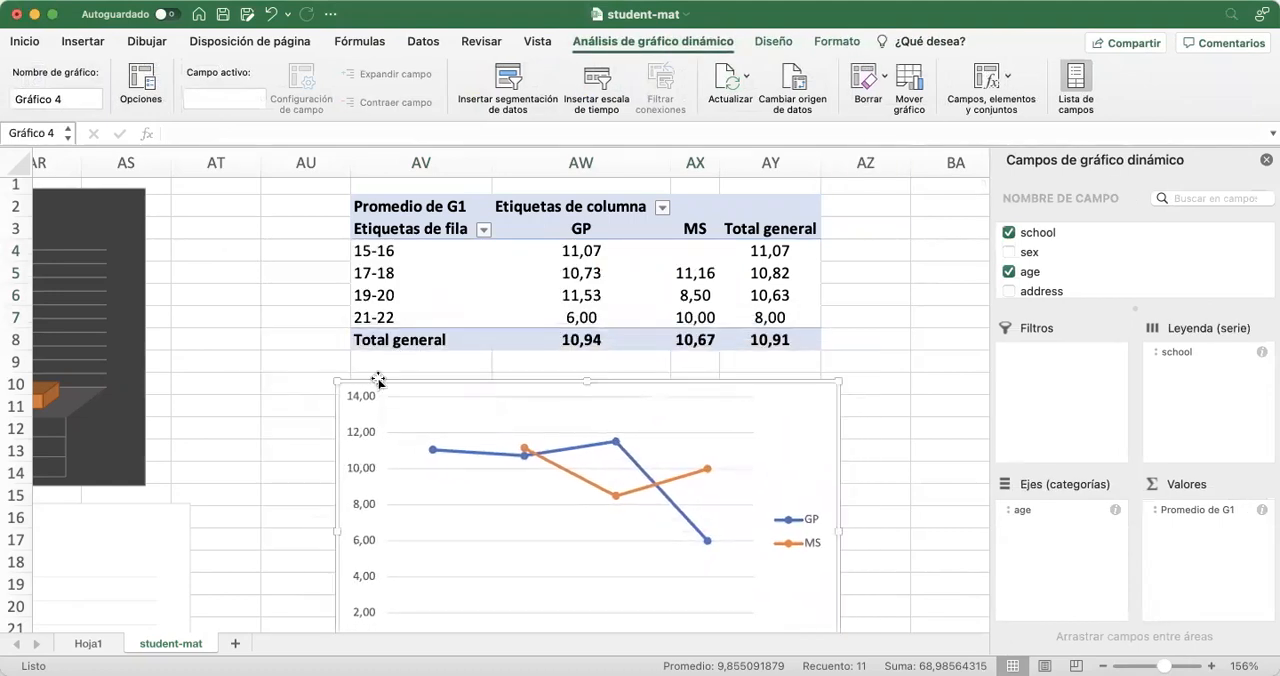
pyautogui.scroll(-5, 293, 364)
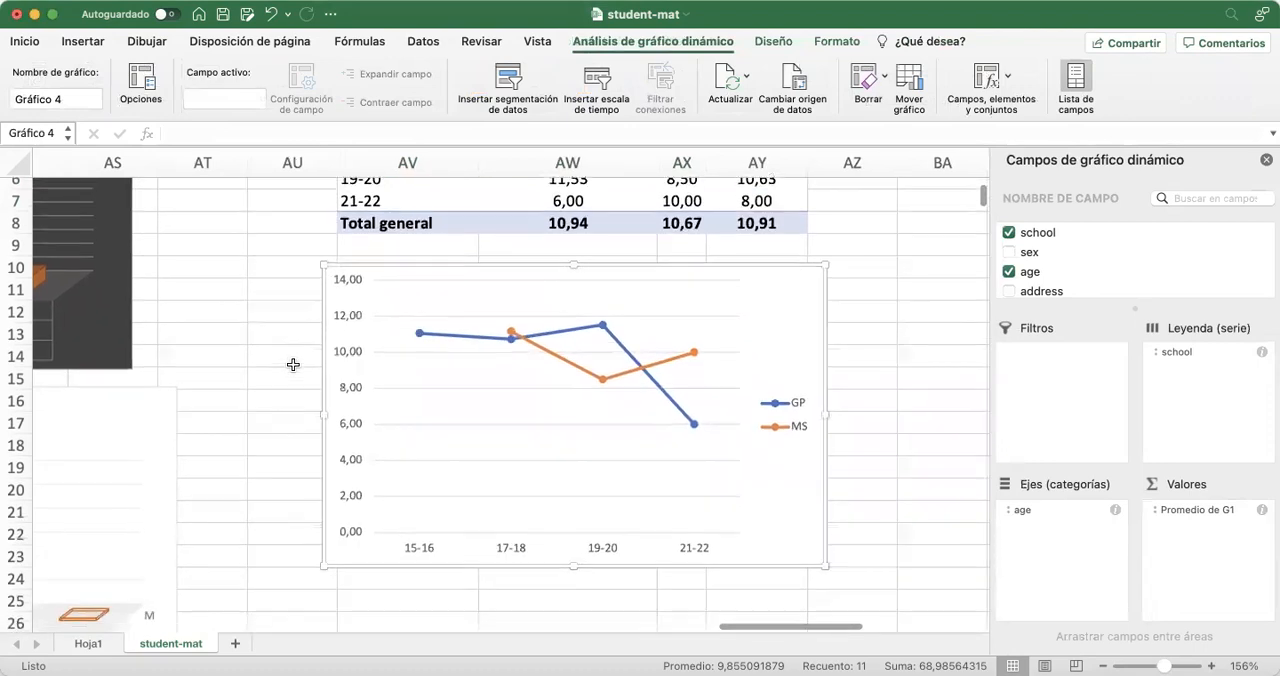
pyautogui.moveTo(824, 565); pyautogui.dragTo(828, 591)
pyautogui.scroll(1, 263, 392)
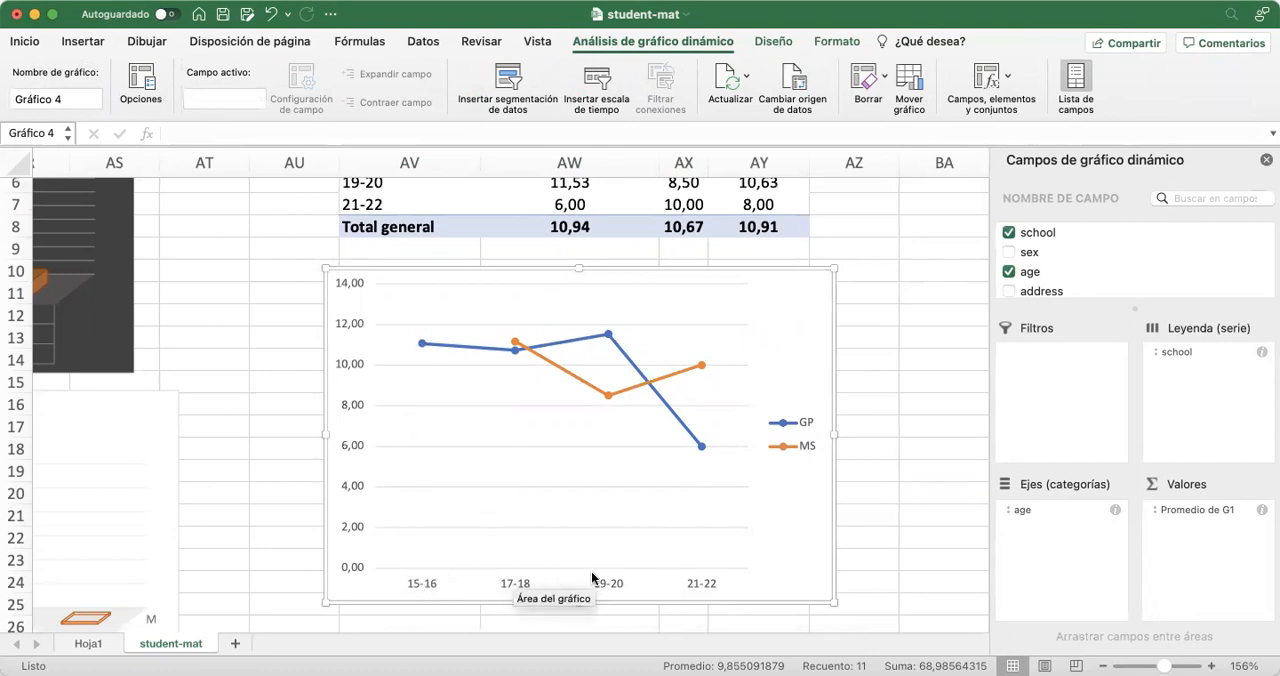
# Compare the MS cell for ages 15-16 in AX4 with the 17-18 point of the MS line in the chart
pyautogui.scroll(1, 277, 354)
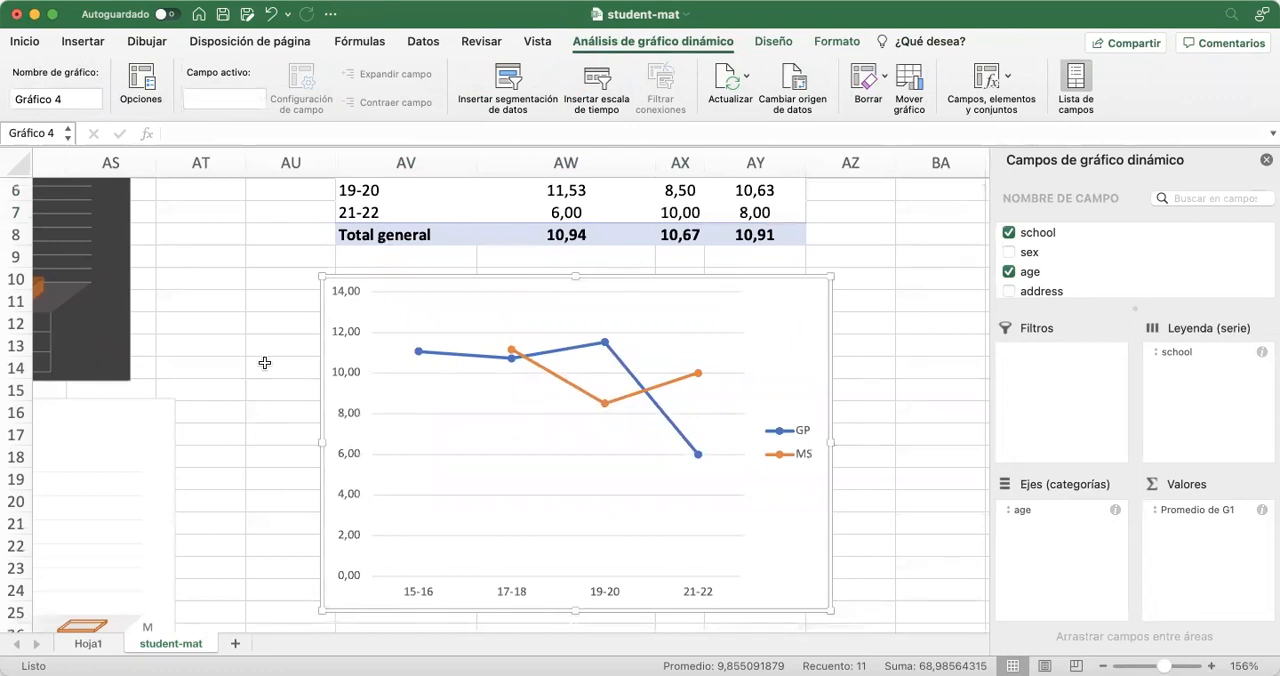
pyautogui.scroll(3, 264, 362)
pyautogui.scroll(-3, 264, 362)
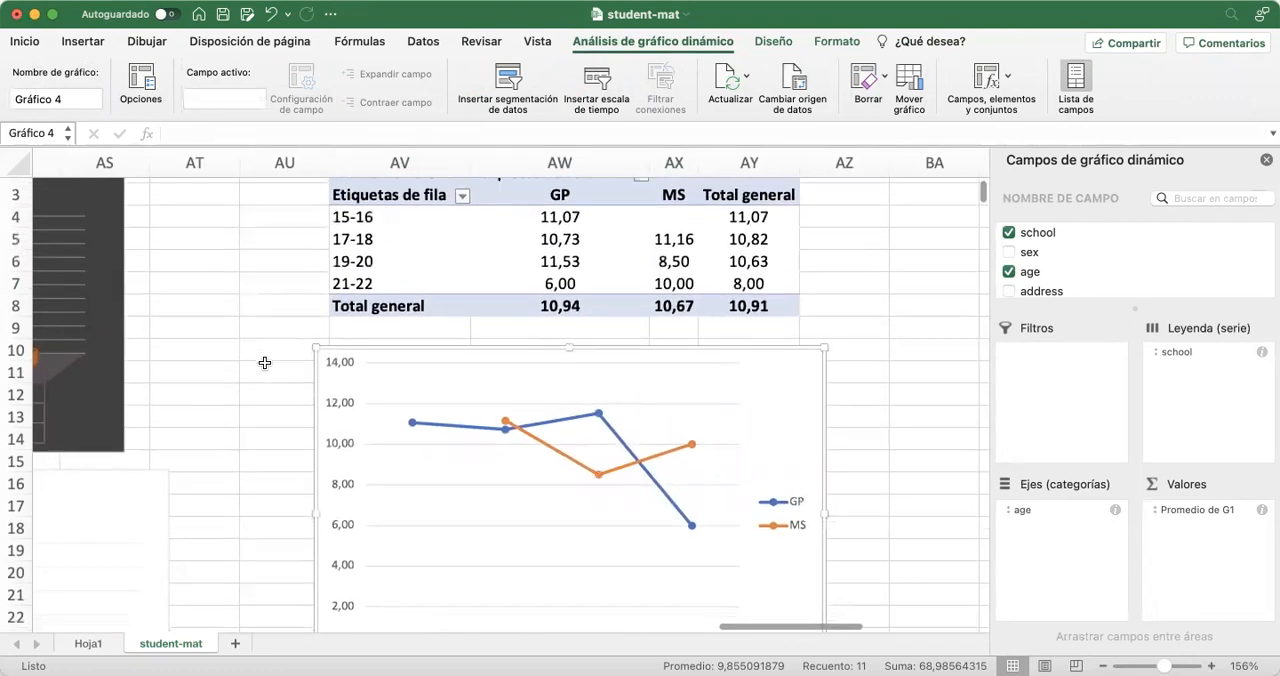
pyautogui.scroll(3, 264, 362)
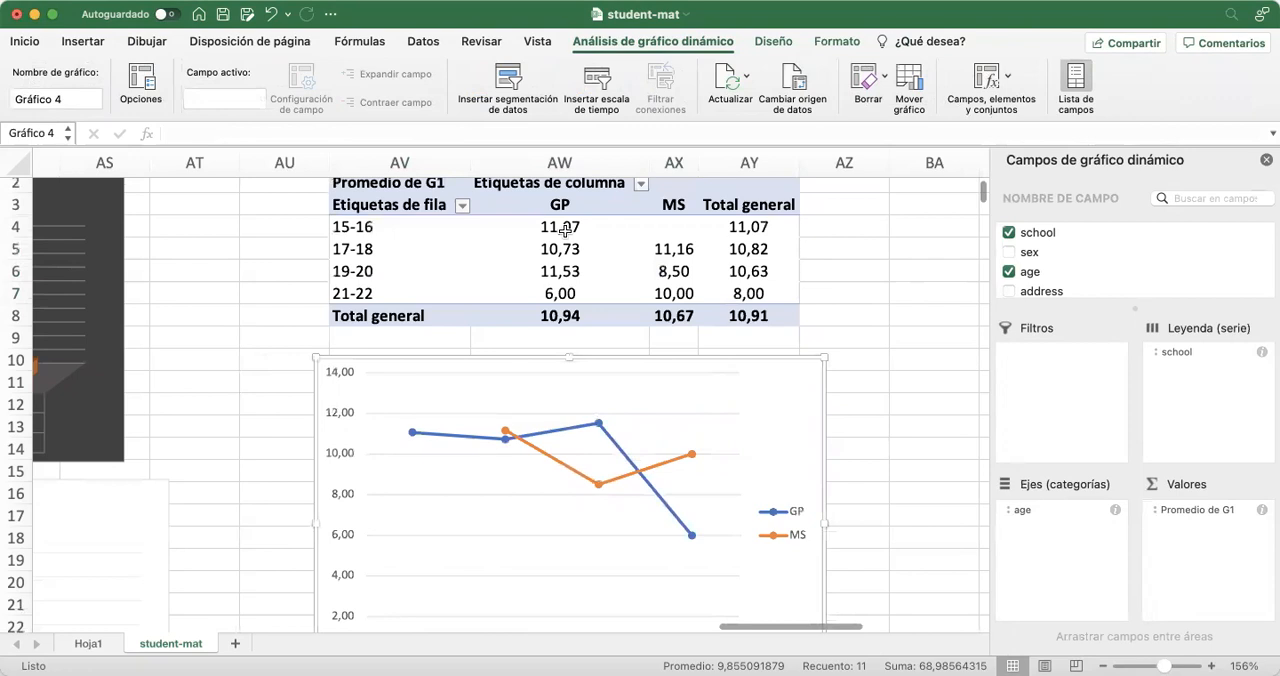
pyautogui.click(670, 228)
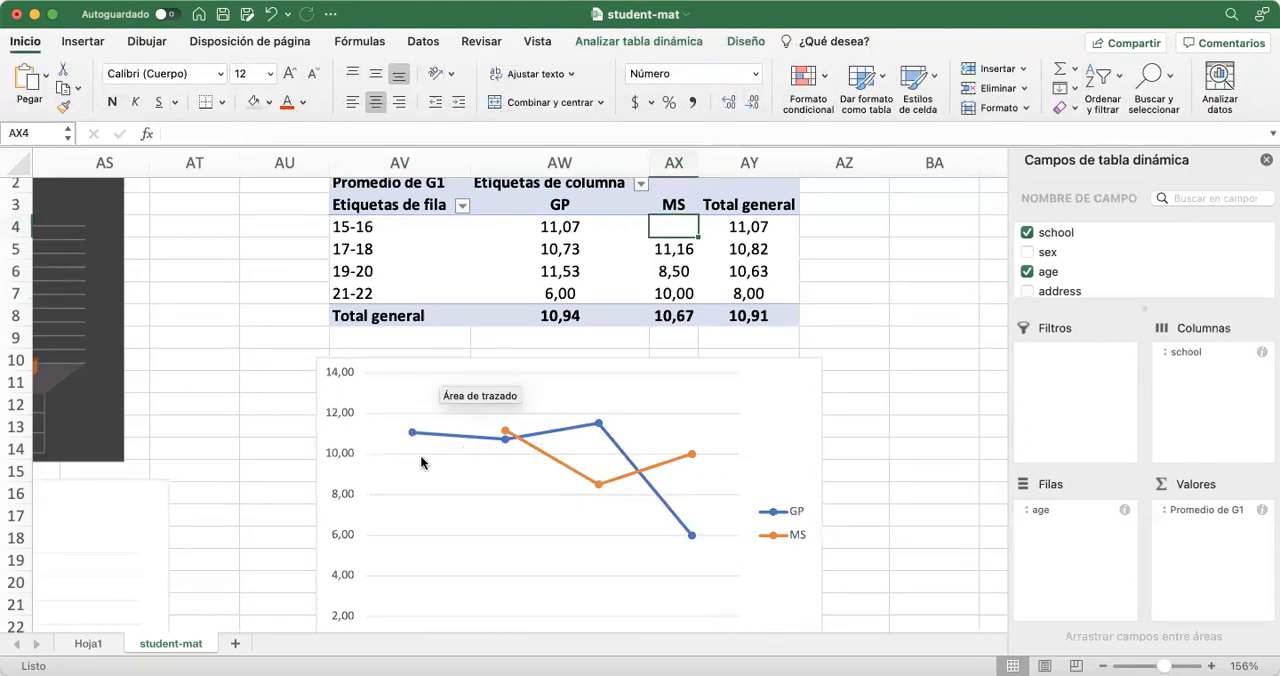
pyautogui.moveTo(507, 433)
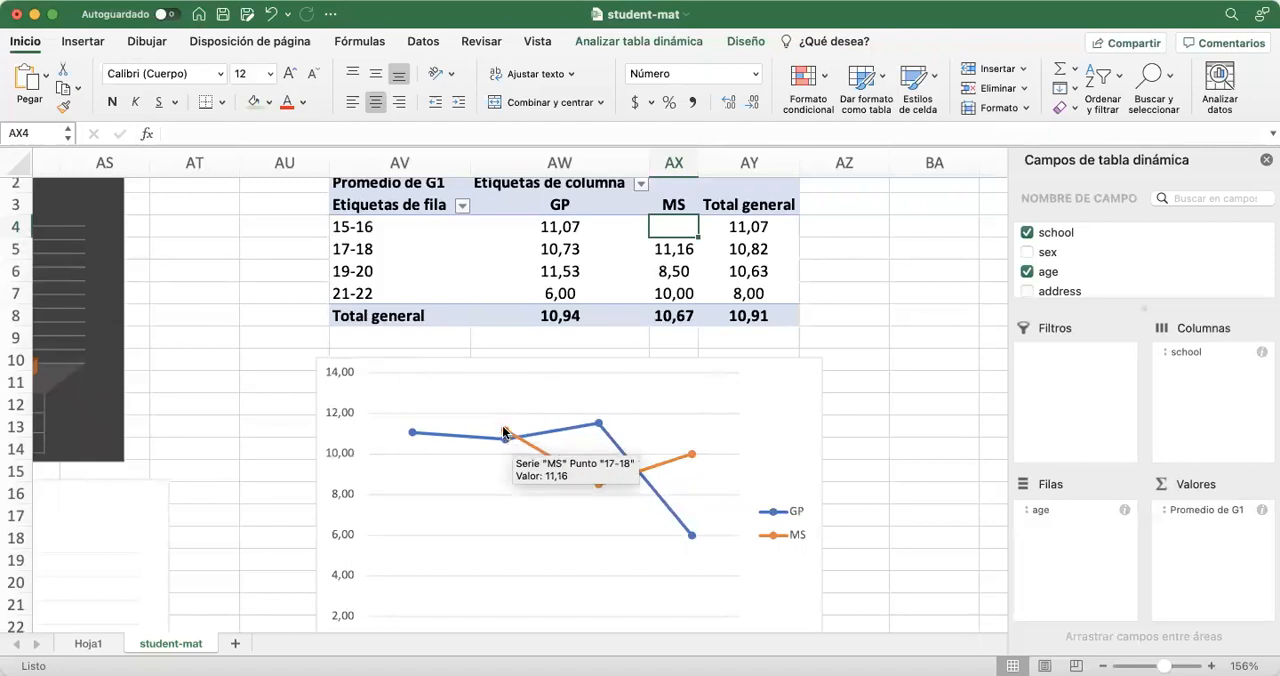
pyautogui.scroll(1, 266, 385)
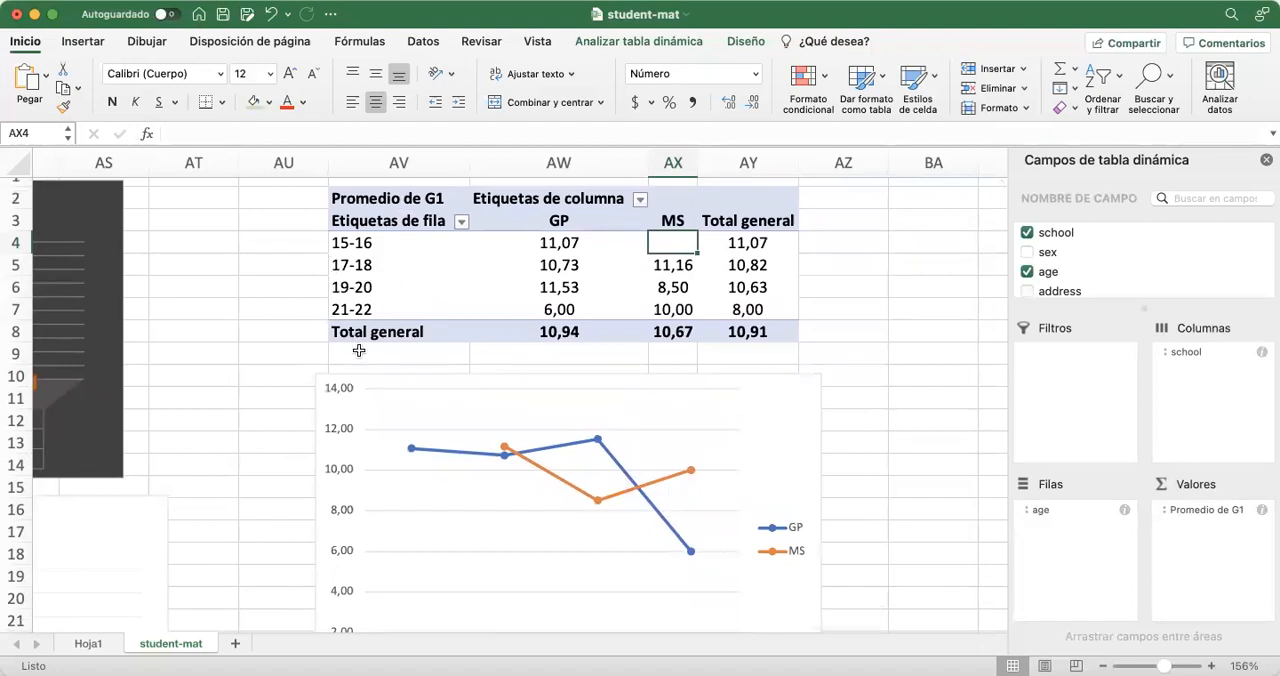
# Move the line chart beside the G1 average pivot table, near column AZ at row 2, and close the chart field list
pyautogui.click(376, 404)
pyautogui.click(400, 406)
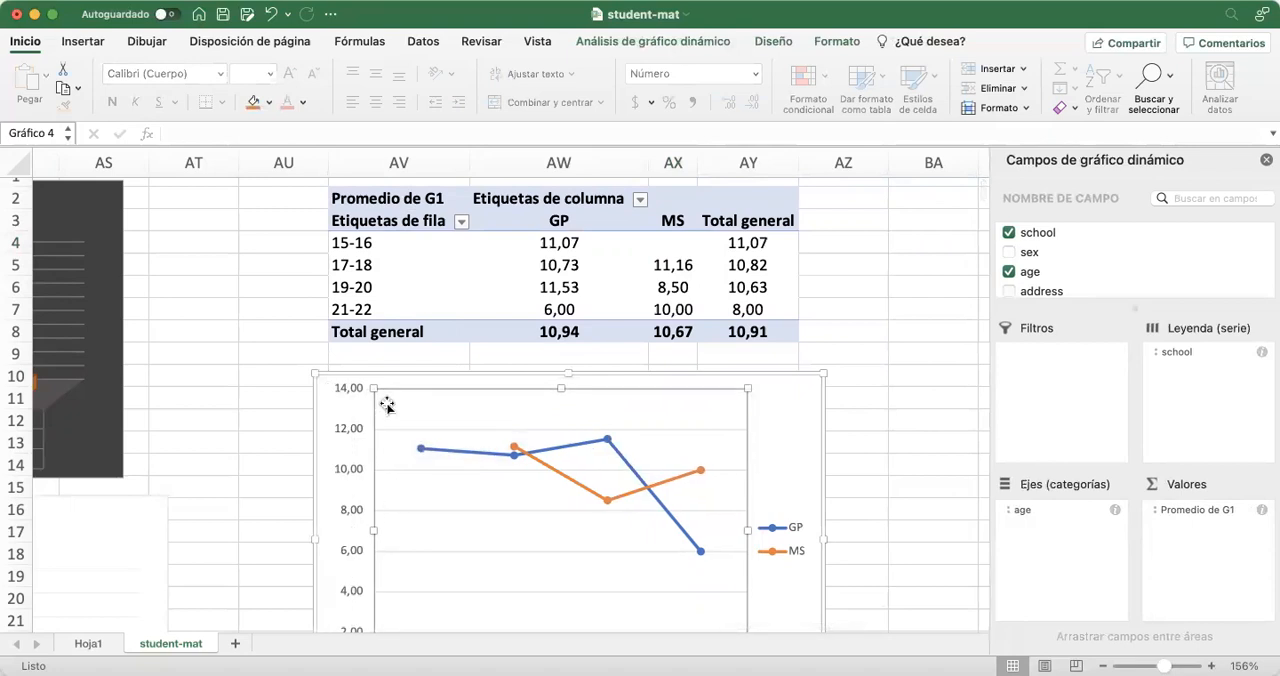
pyautogui.click(788, 394)
pyautogui.moveTo(788, 394); pyautogui.dragTo(1270, 212)
pyautogui.click(1266, 162)
pyautogui.hscroll(2, 614, 451)
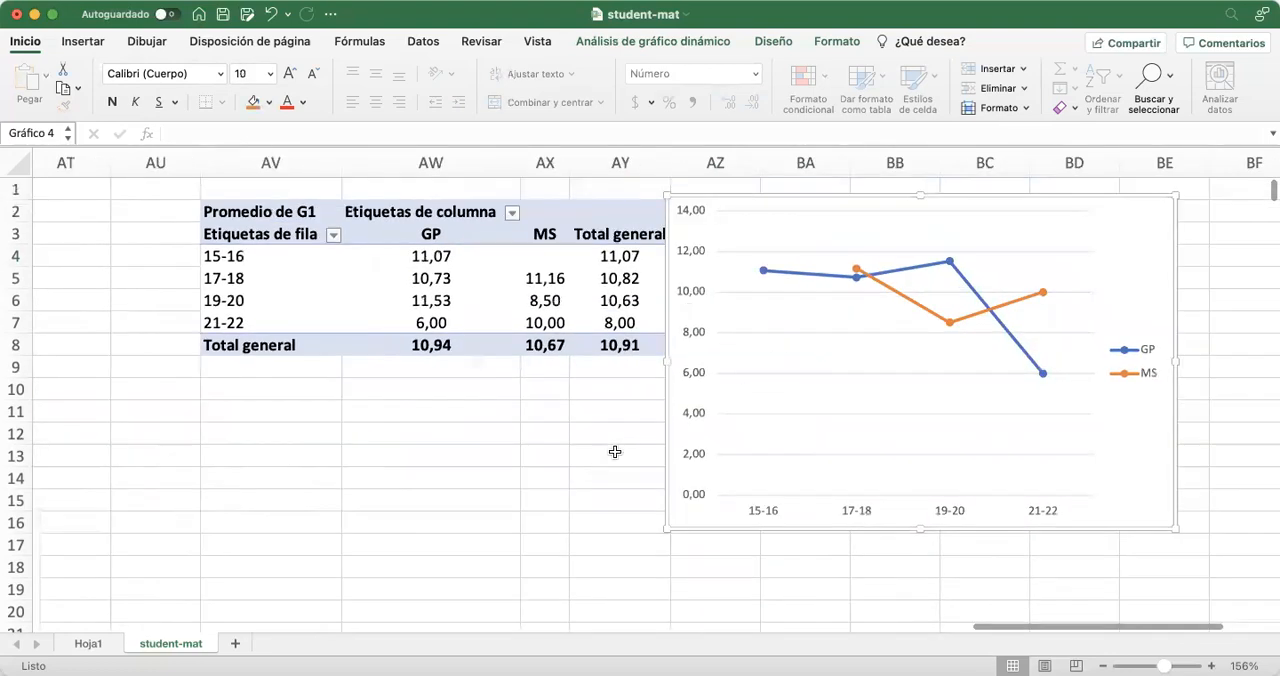
pyautogui.hscroll(2, 614, 451)
pyautogui.moveTo(1067, 208); pyautogui.dragTo(1103, 213)
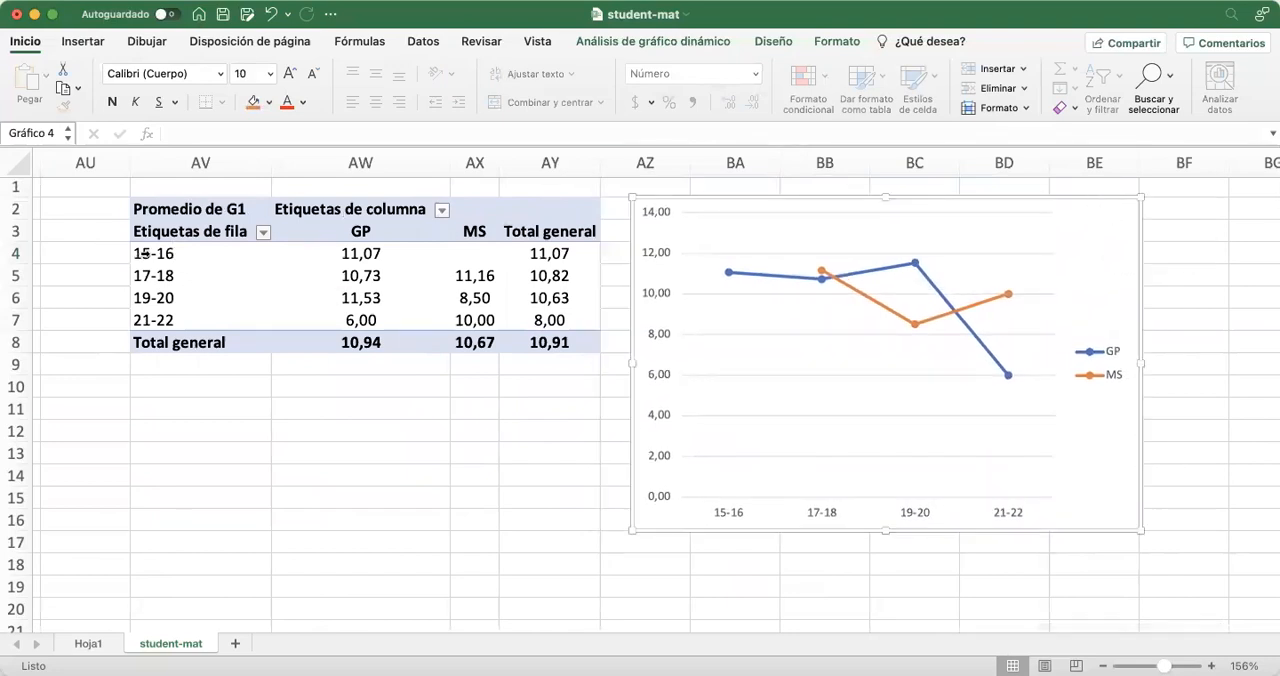
# Ungroup the row ages of the G1 average pivot table to see single ages in the chart, and undo the ungrouping
pyautogui.click(142, 253)
pyautogui.rightClick(169, 259)
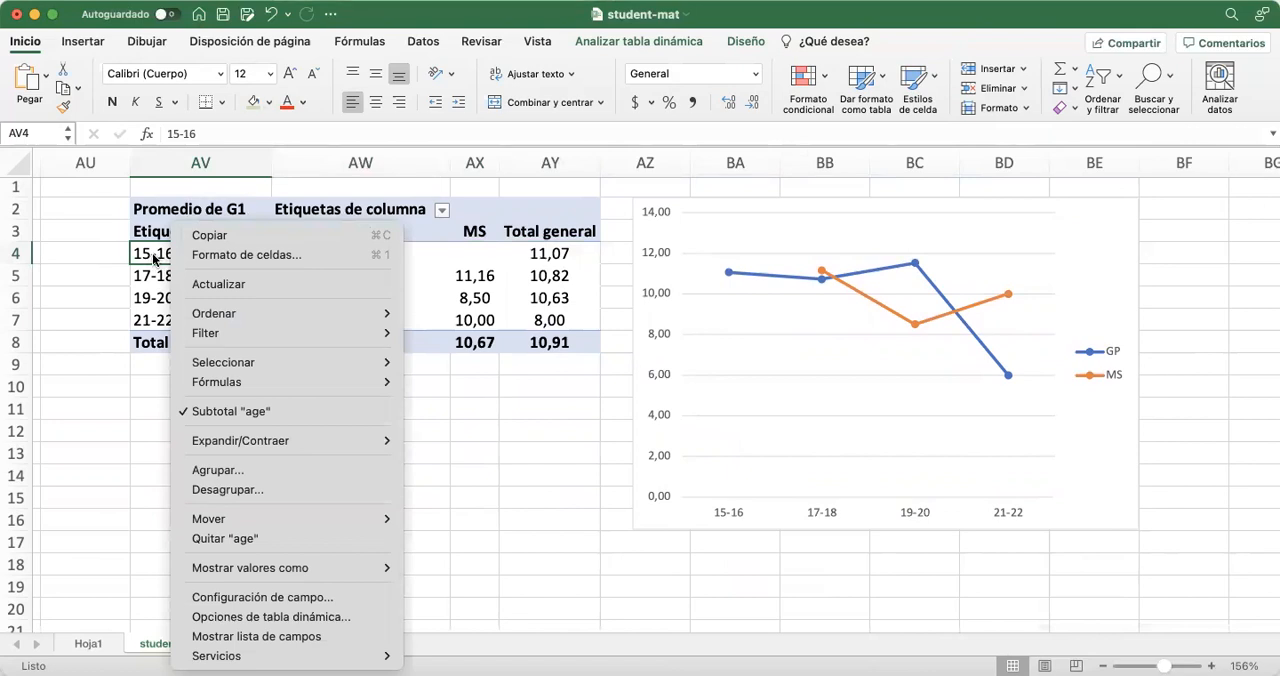
pyautogui.click(202, 489)
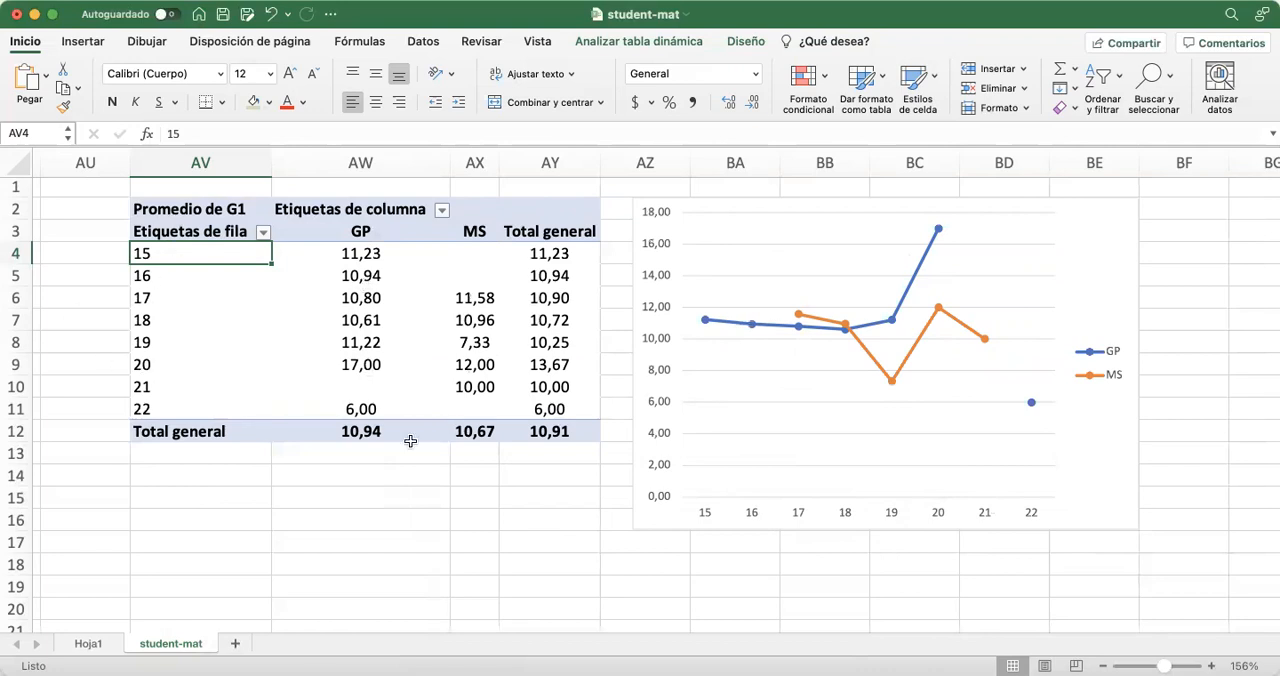
pyautogui.click(268, 15)
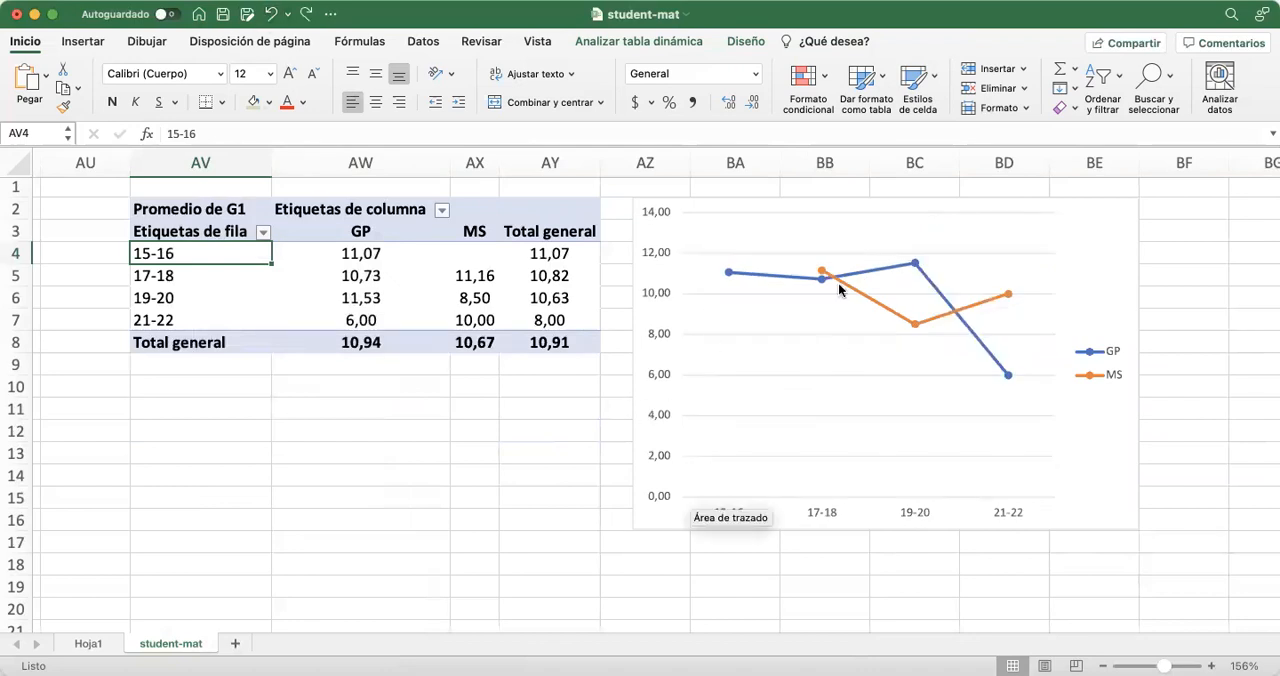
# Try the grey style with large labelled markers on the line chart and apply the dark background style instead
pyautogui.click(824, 272)
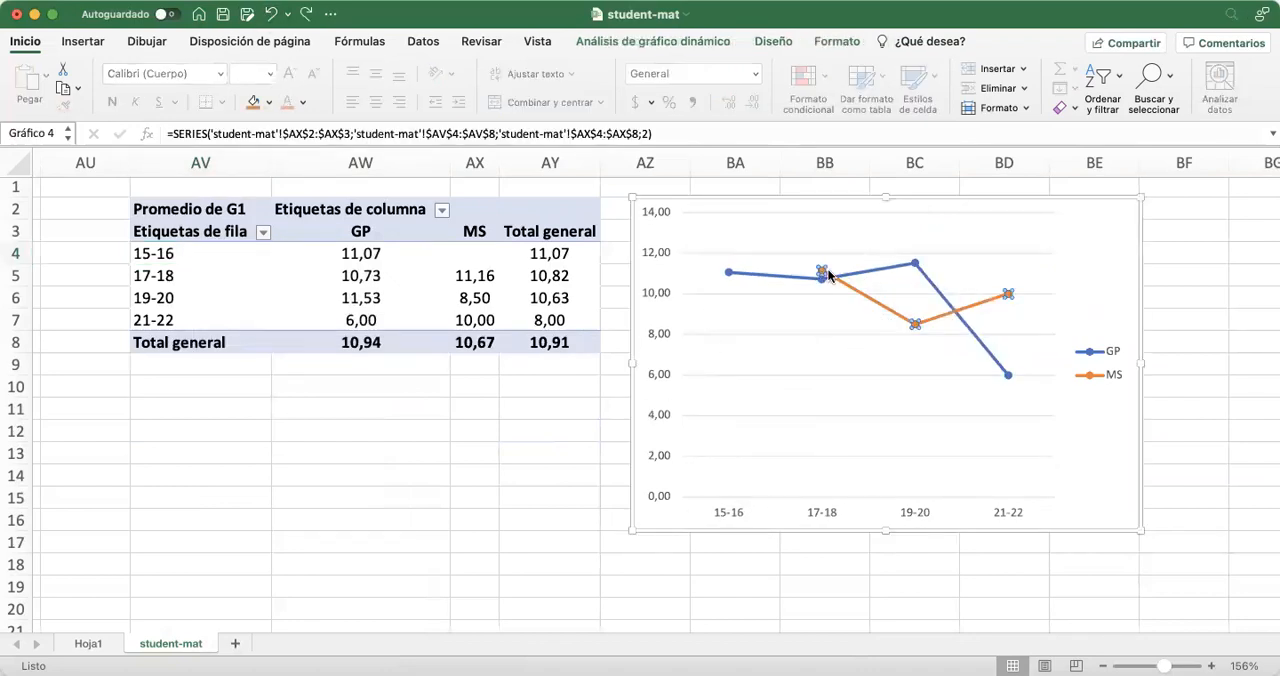
pyautogui.click(765, 42)
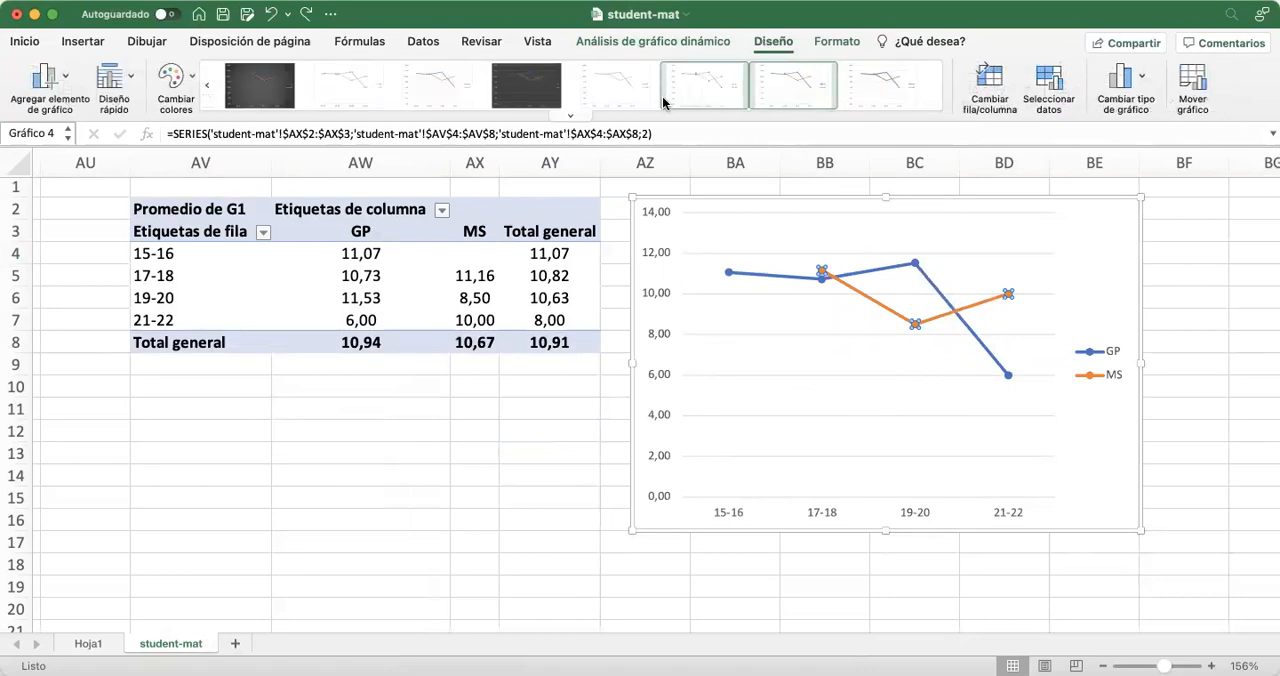
pyautogui.click(572, 117)
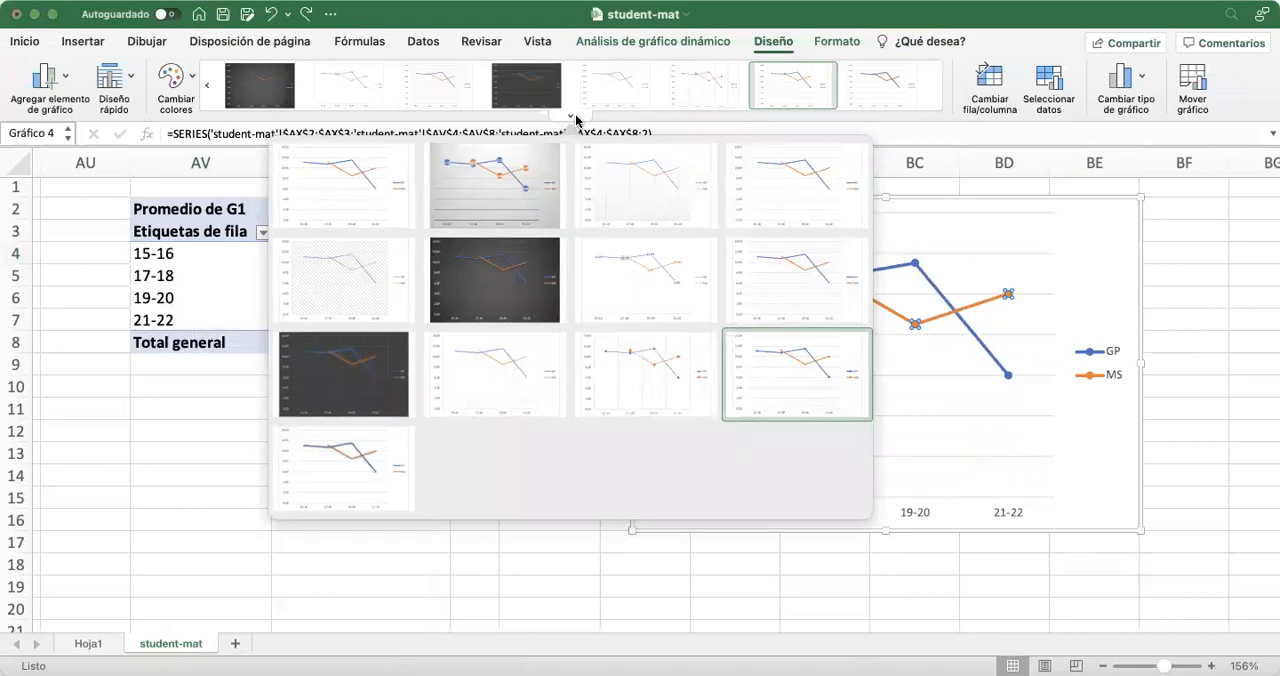
pyautogui.click(528, 183)
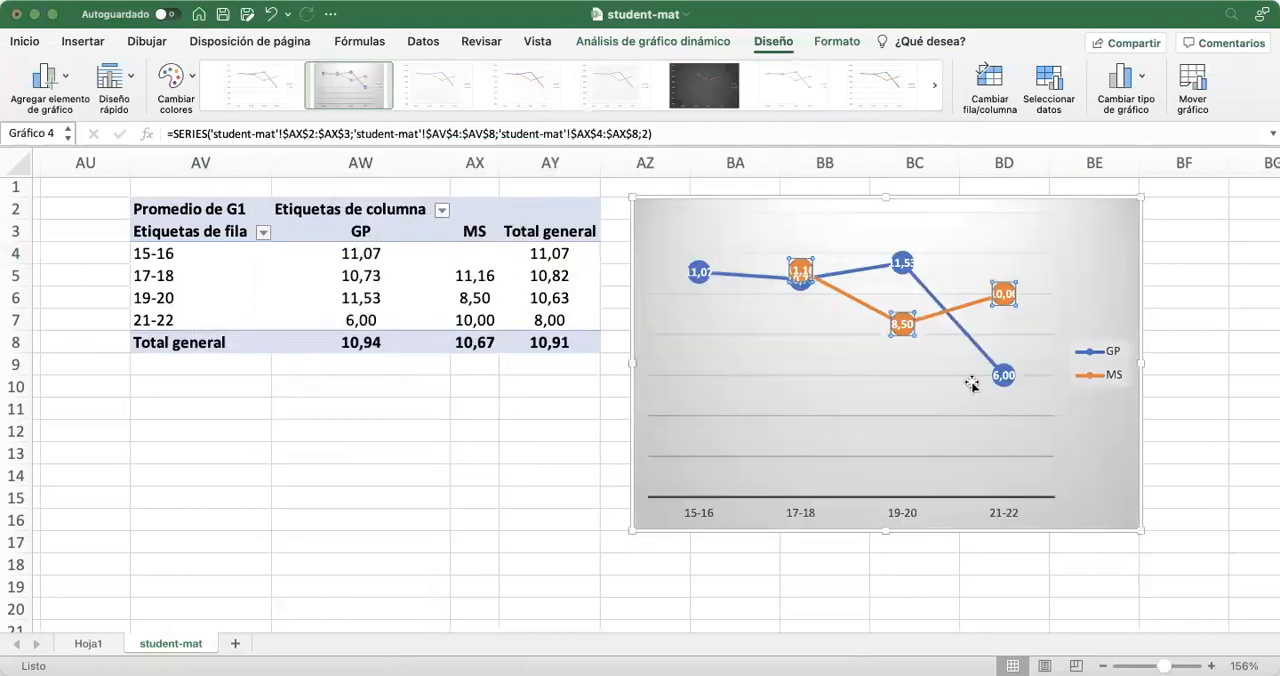
pyautogui.click(696, 75)
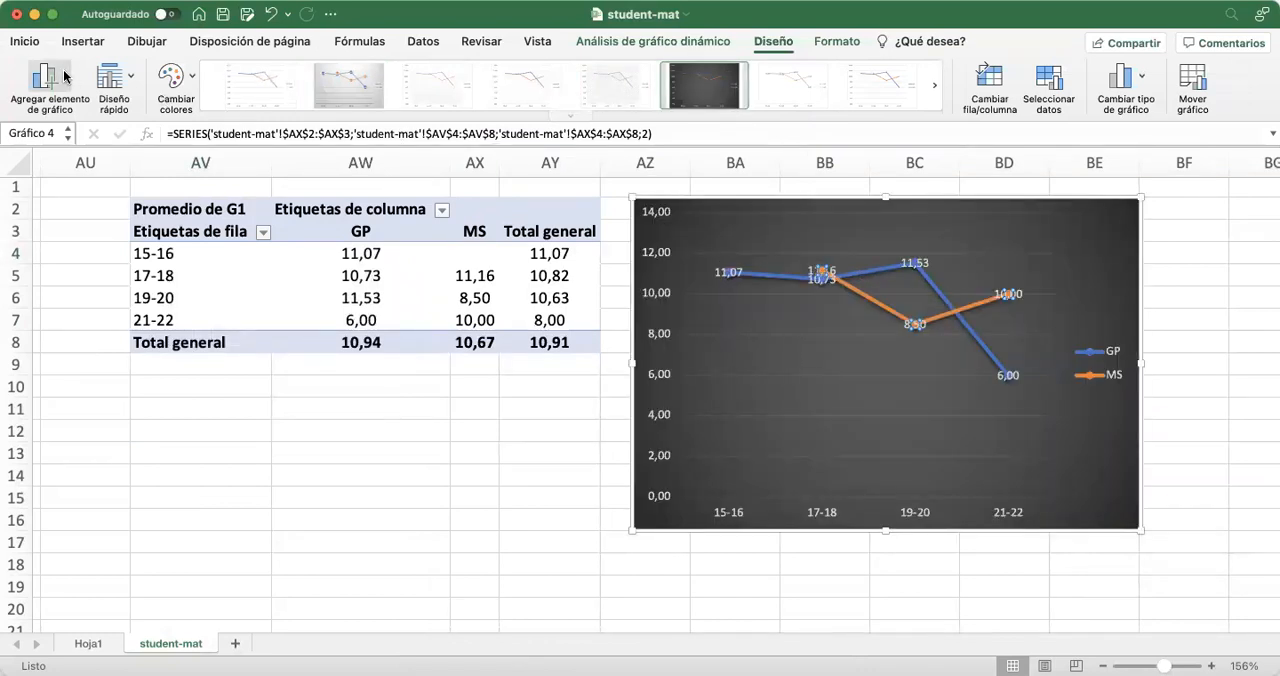
# Apply the quick layout with a chart title, vertical axis title and data table to the line chart
pyautogui.click(113, 77)
pyautogui.click(229, 255)
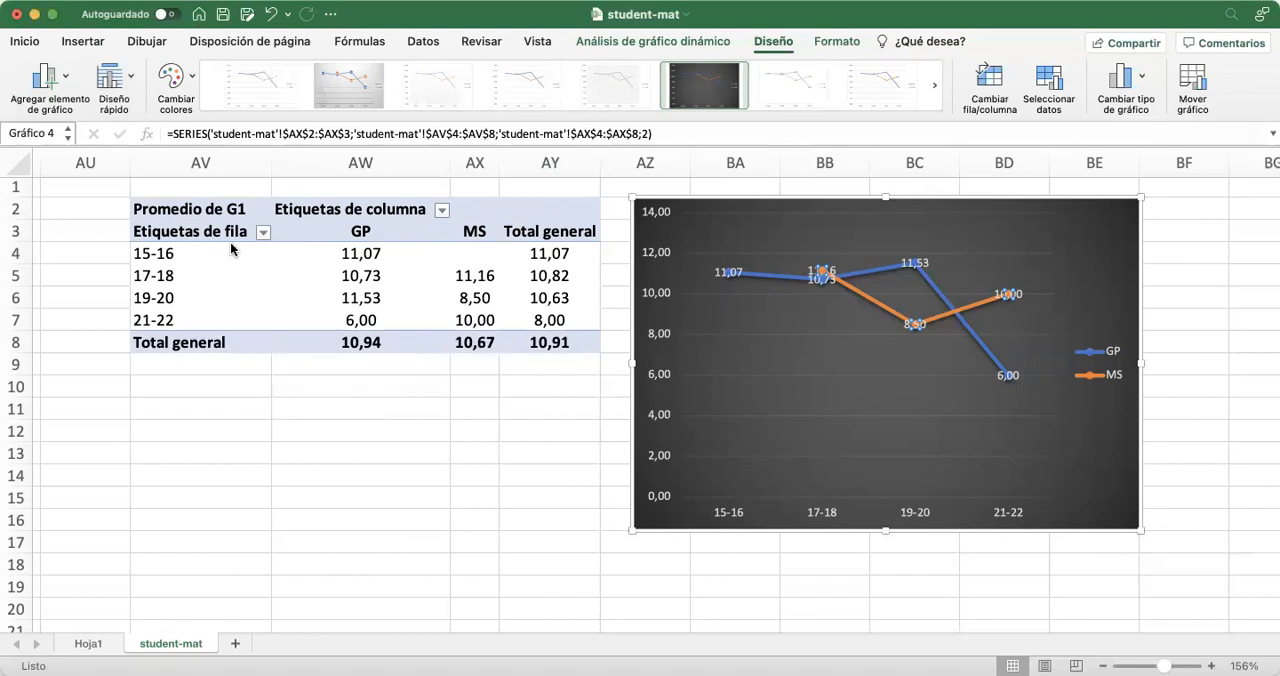
pyautogui.click(512, 452)
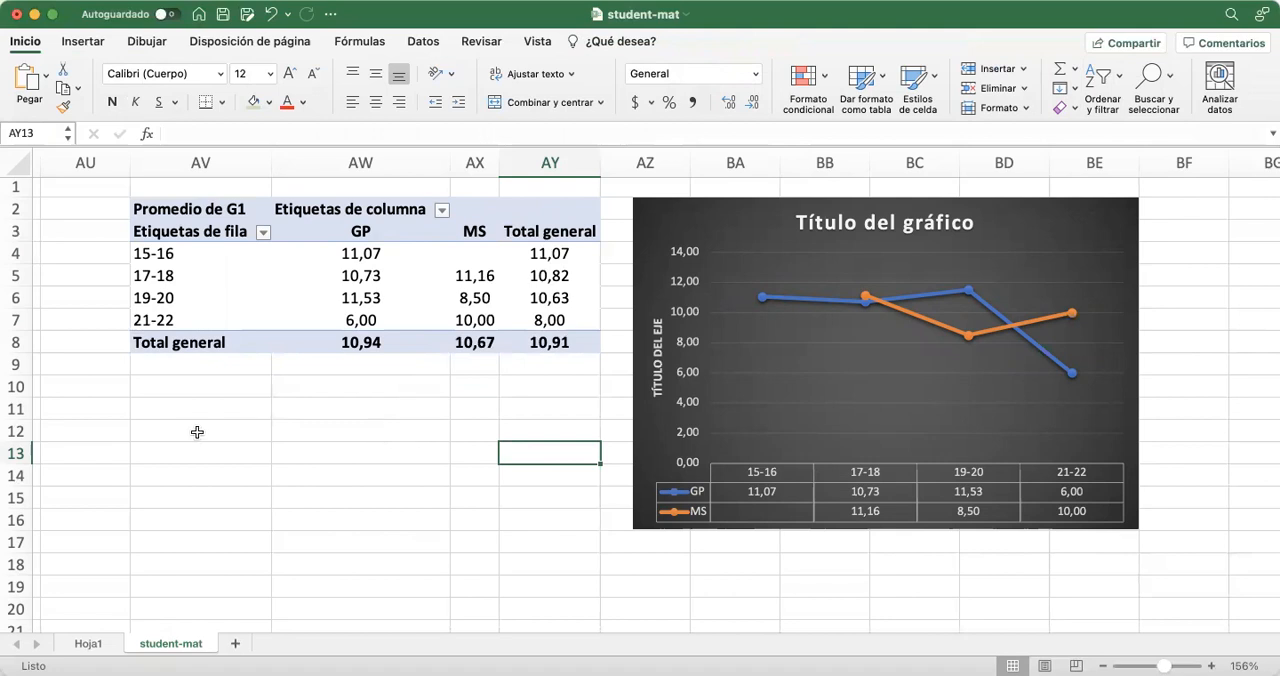
# Select the whole student data range A1:AG396 and start creating a pivot table from it
pyautogui.hscroll(-3, 195, 432)
pyautogui.hscroll(-15, 195, 432)
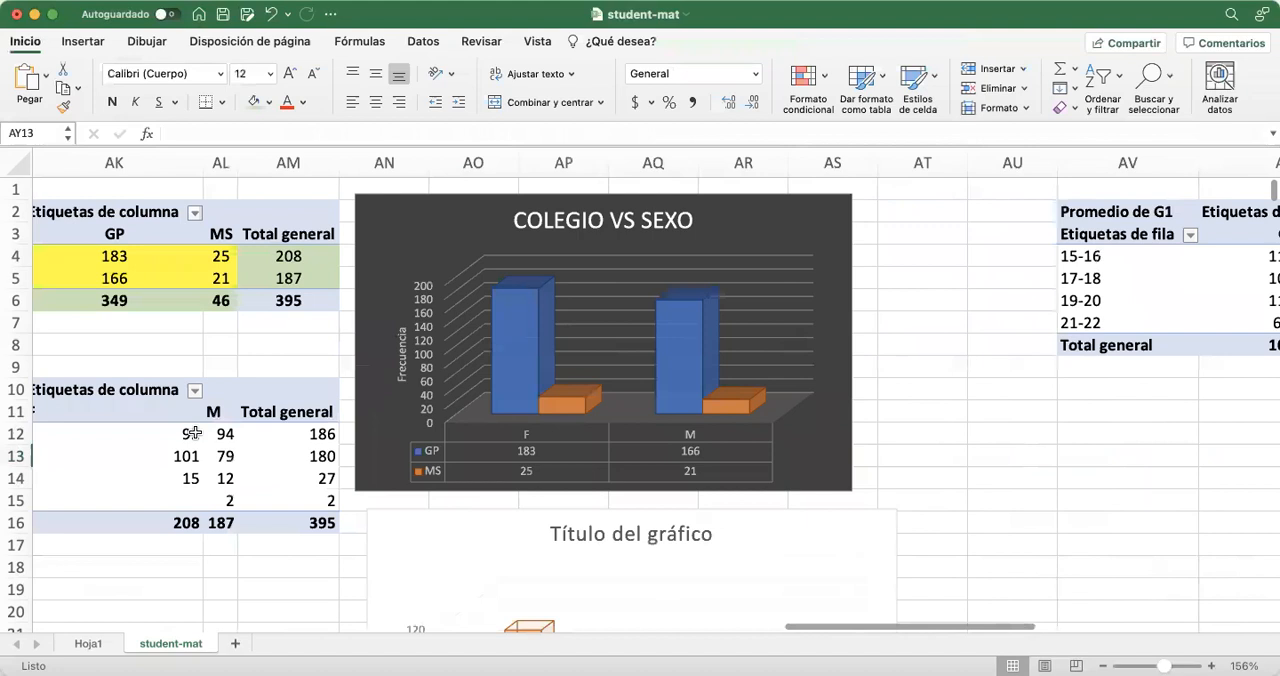
pyautogui.hscroll(-15, 195, 432)
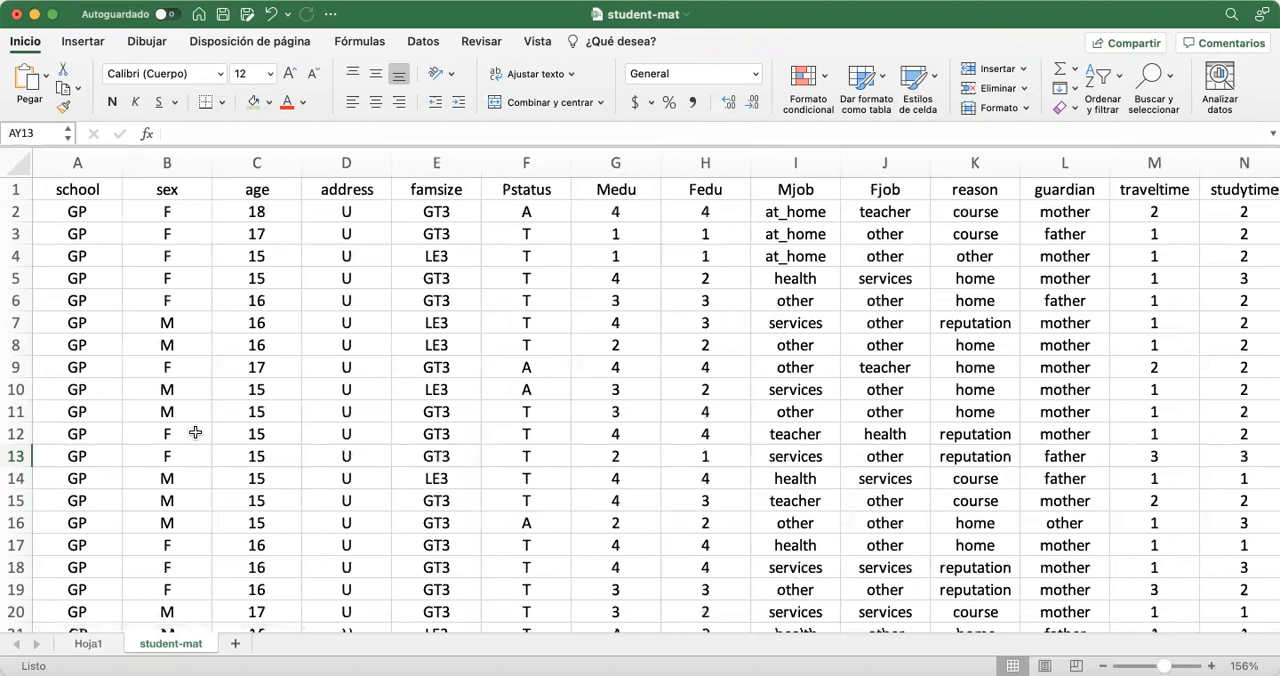
pyautogui.click(75, 188)
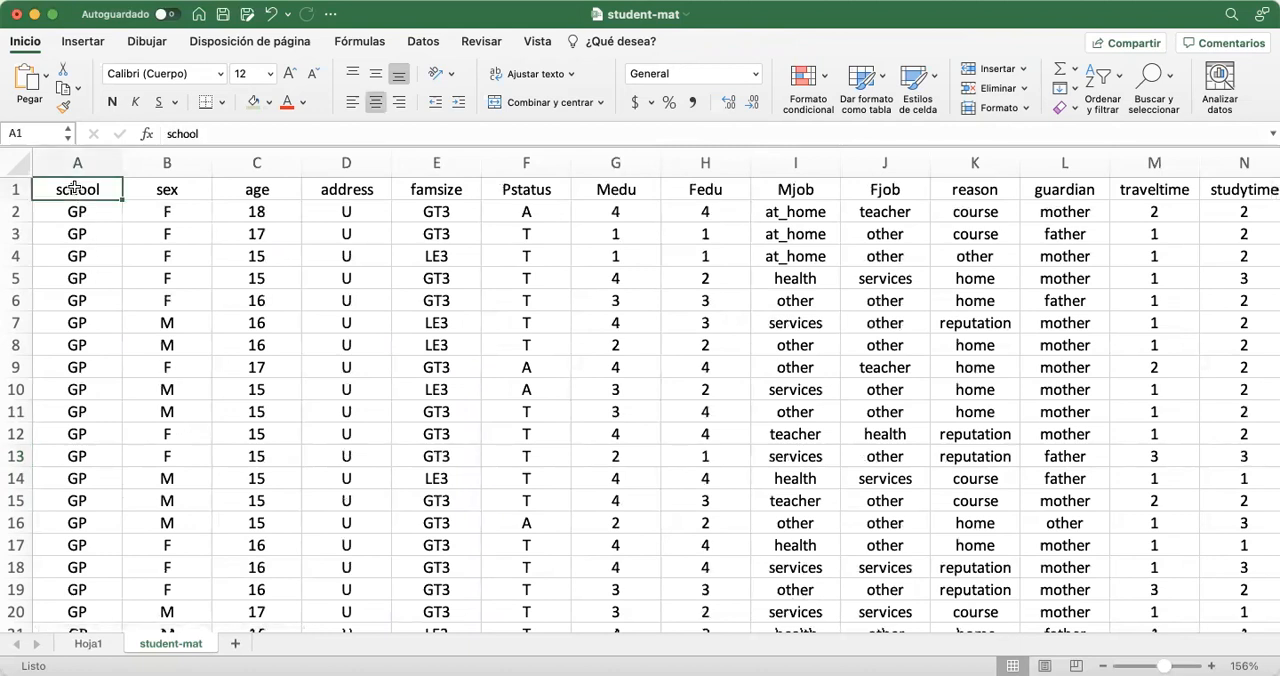
pyautogui.press('super+shift+Right')
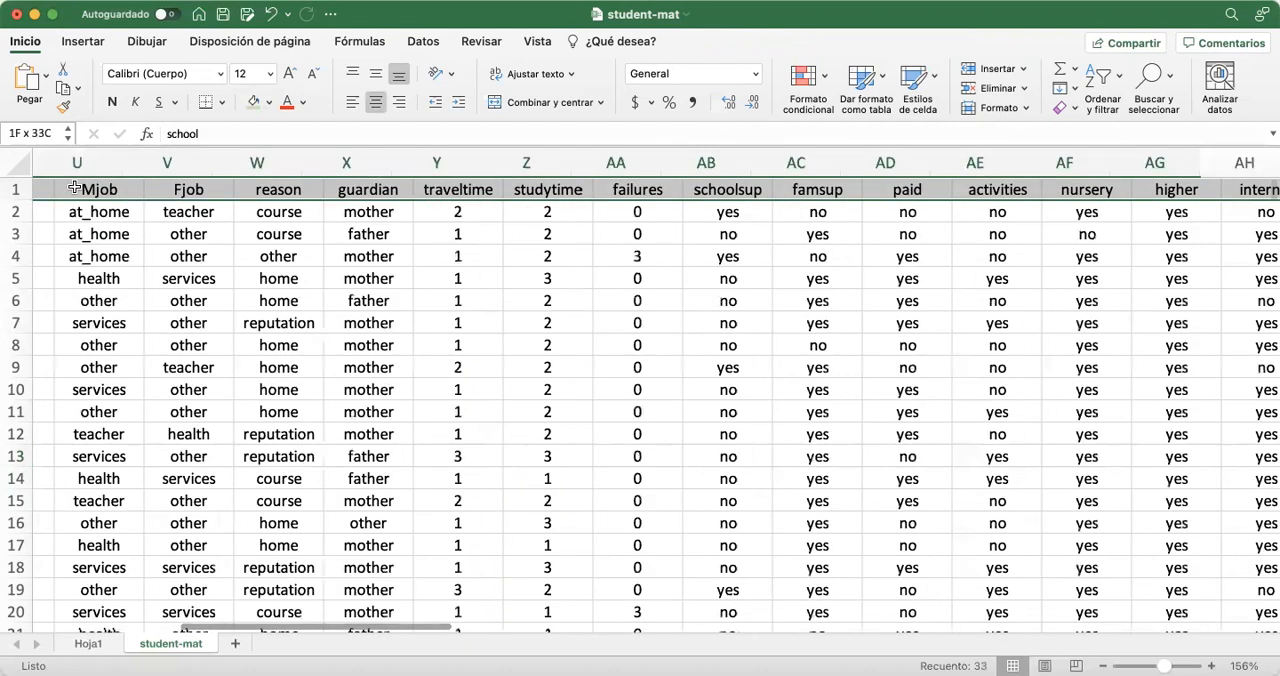
pyautogui.press('super+shift+Down')
pyautogui.click(72, 41)
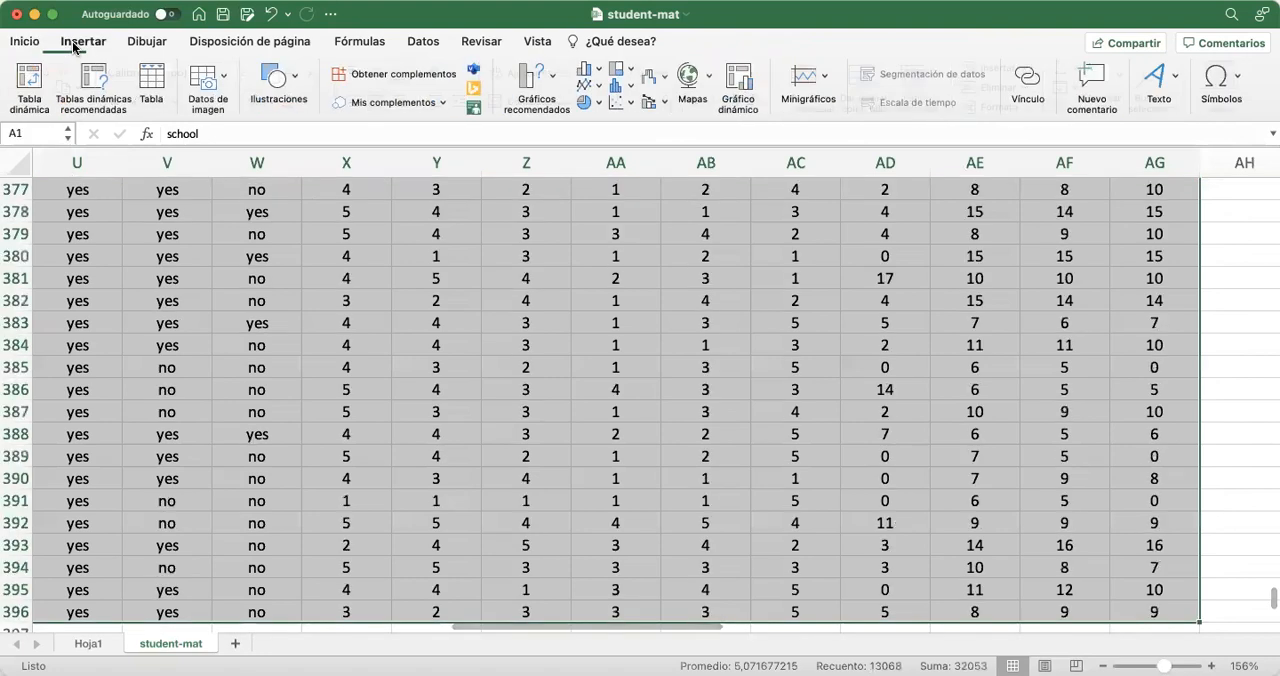
pyautogui.click(31, 78)
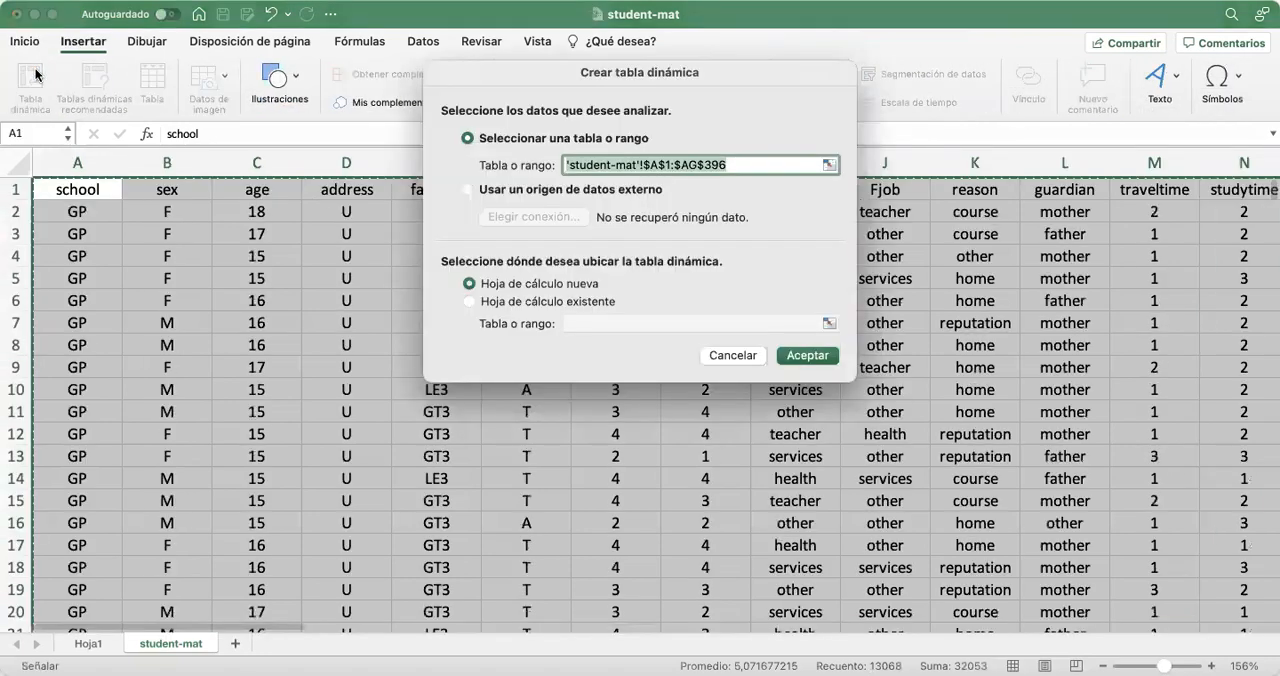
# Place the new pivot table on the existing student-mat sheet at cell AV19 and create it
pyautogui.click(566, 300)
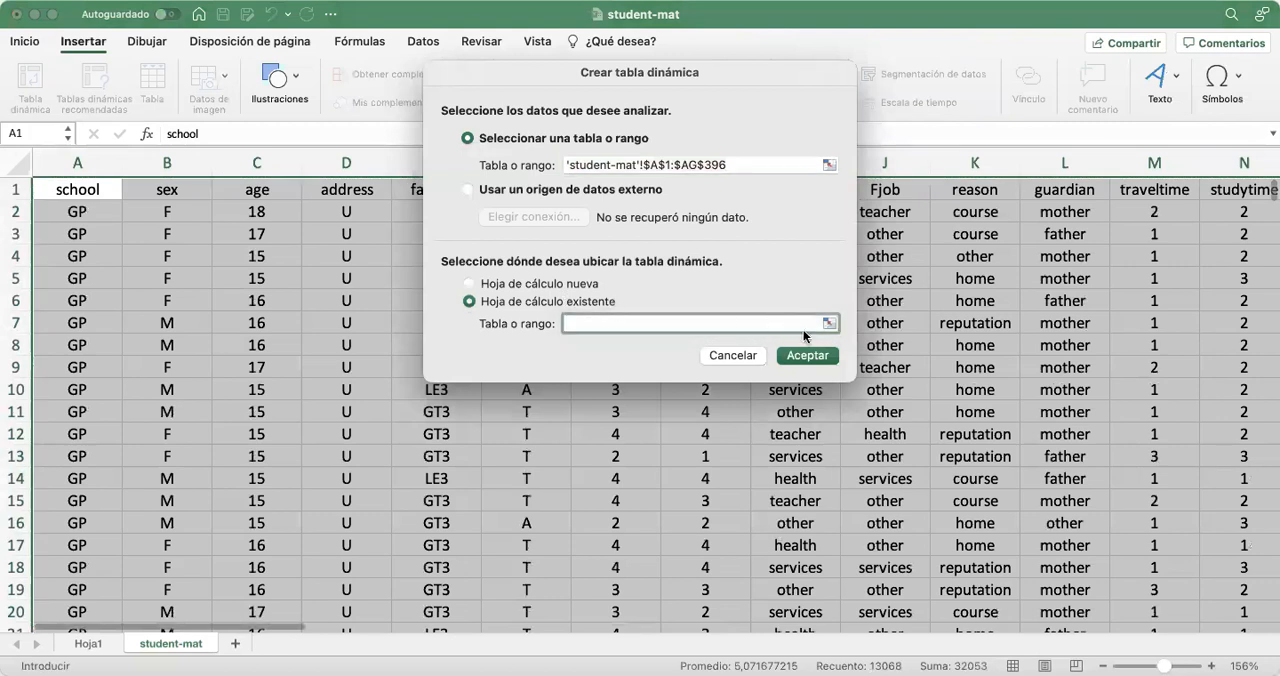
pyautogui.click(828, 323)
pyautogui.hscroll(15, 1037, 369)
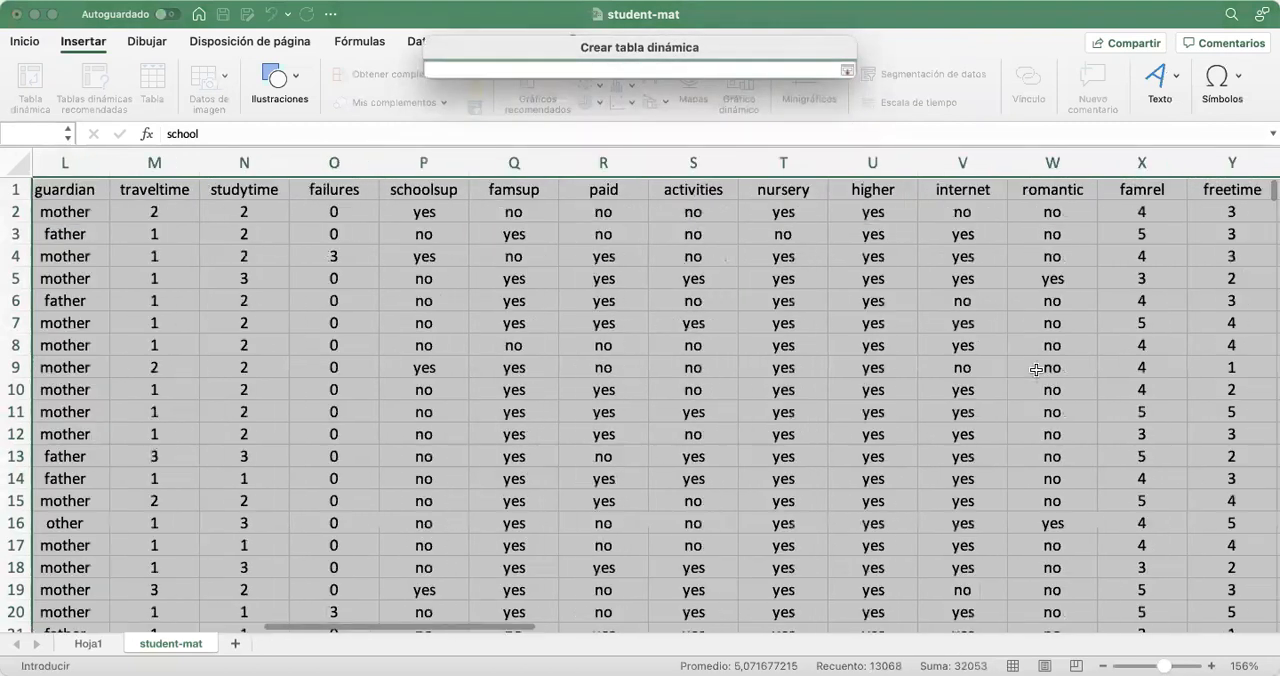
pyautogui.hscroll(15, 1037, 369)
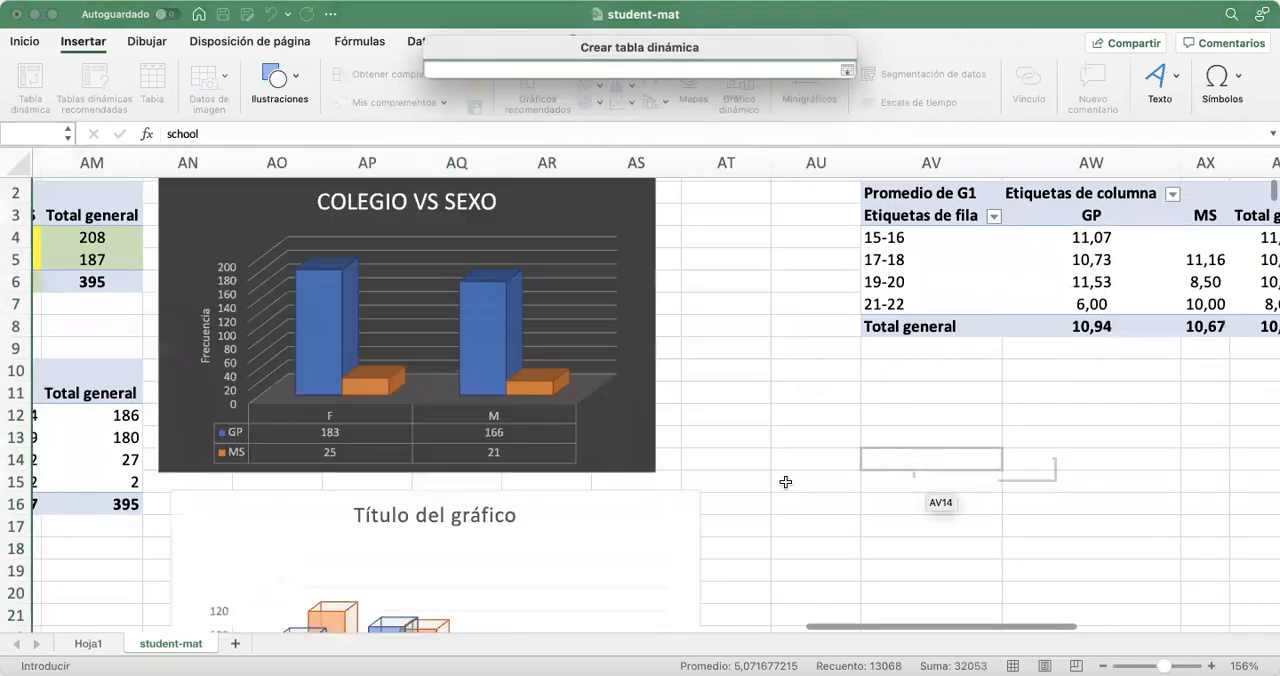
pyautogui.scroll(-1, 786, 482)
pyautogui.hscroll(6, 786, 482)
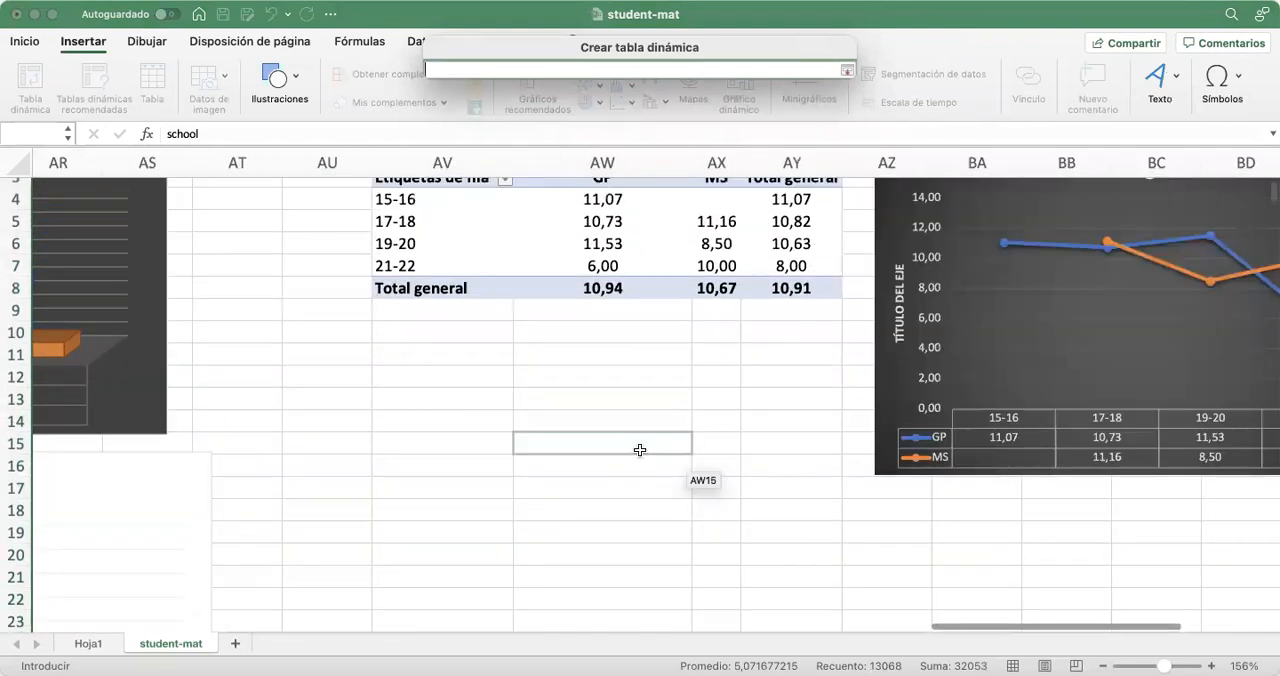
pyautogui.scroll(-5, 434, 451)
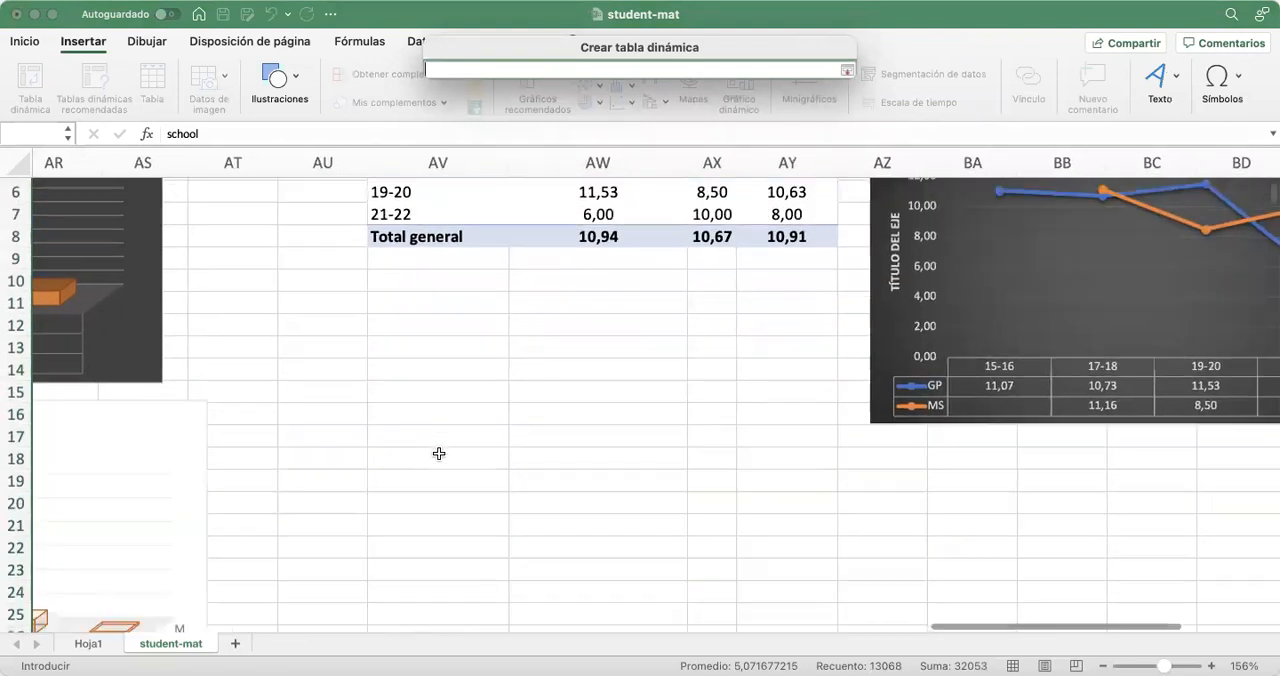
pyautogui.click(449, 408)
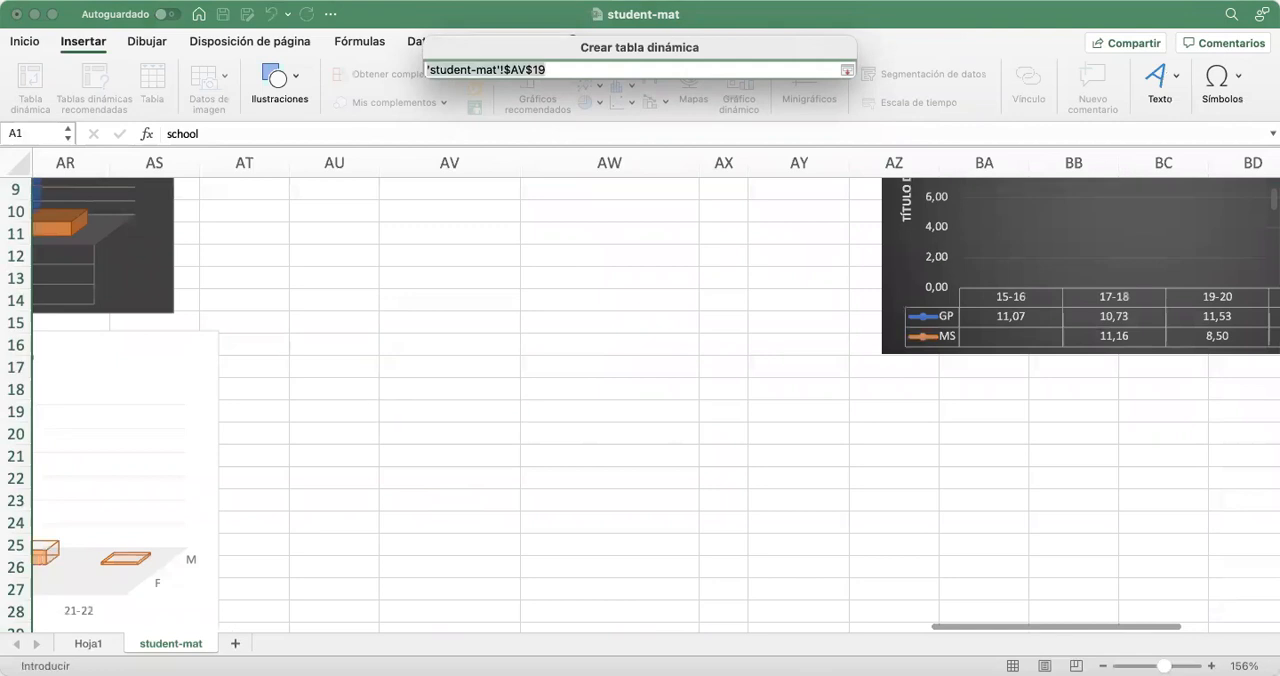
pyautogui.click(796, 356)
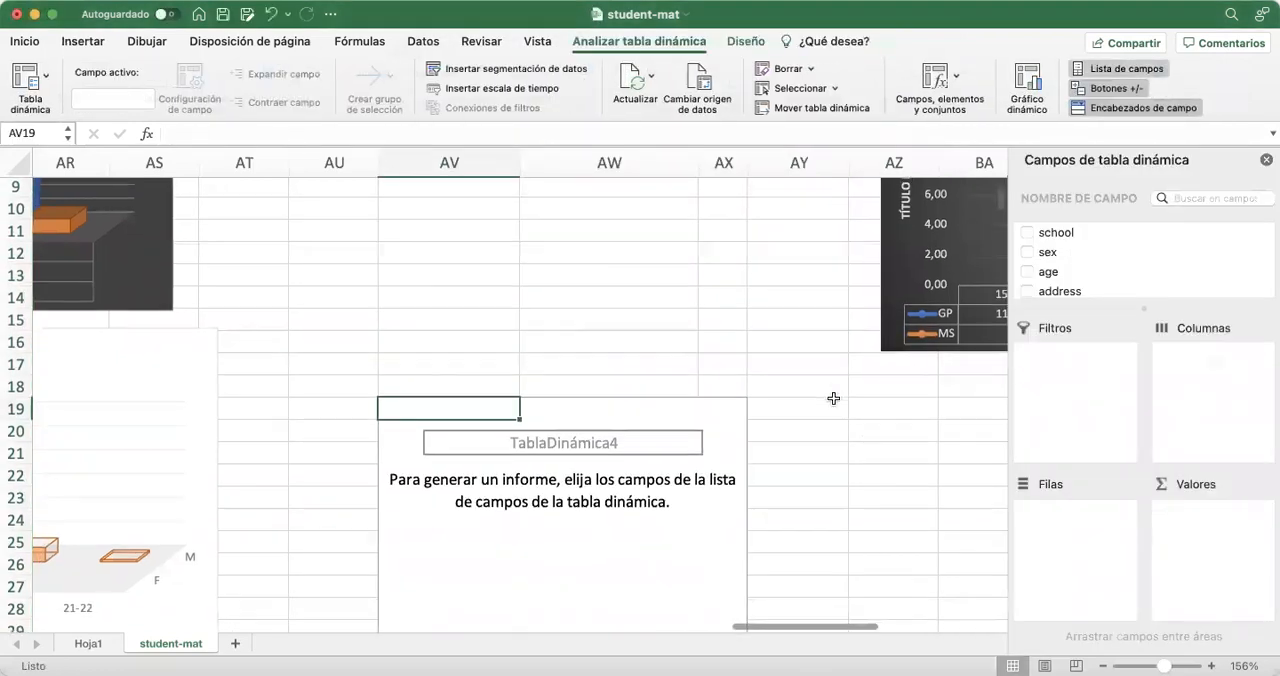
# Add the age field to the rows of the new pivot table at AV19
pyautogui.scroll(-3, 833, 398)
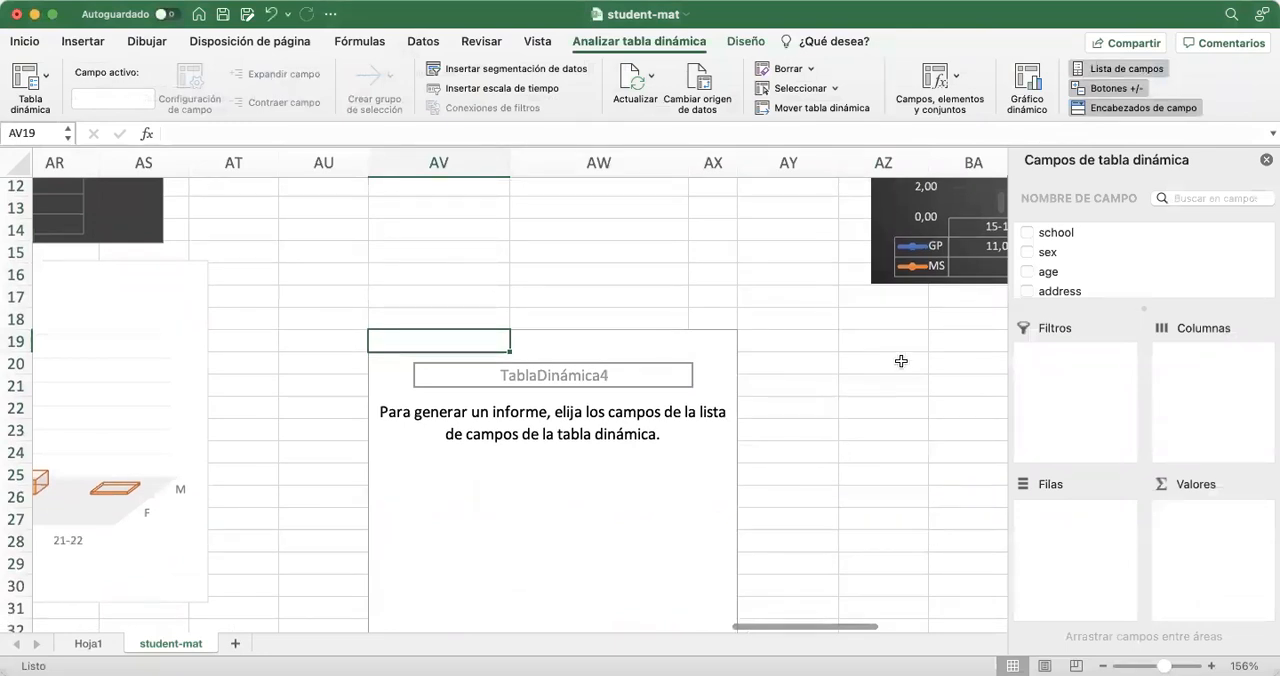
pyautogui.scroll(-1, 1094, 261)
pyautogui.scroll(-1, 1094, 259)
pyautogui.scroll(2, 1094, 259)
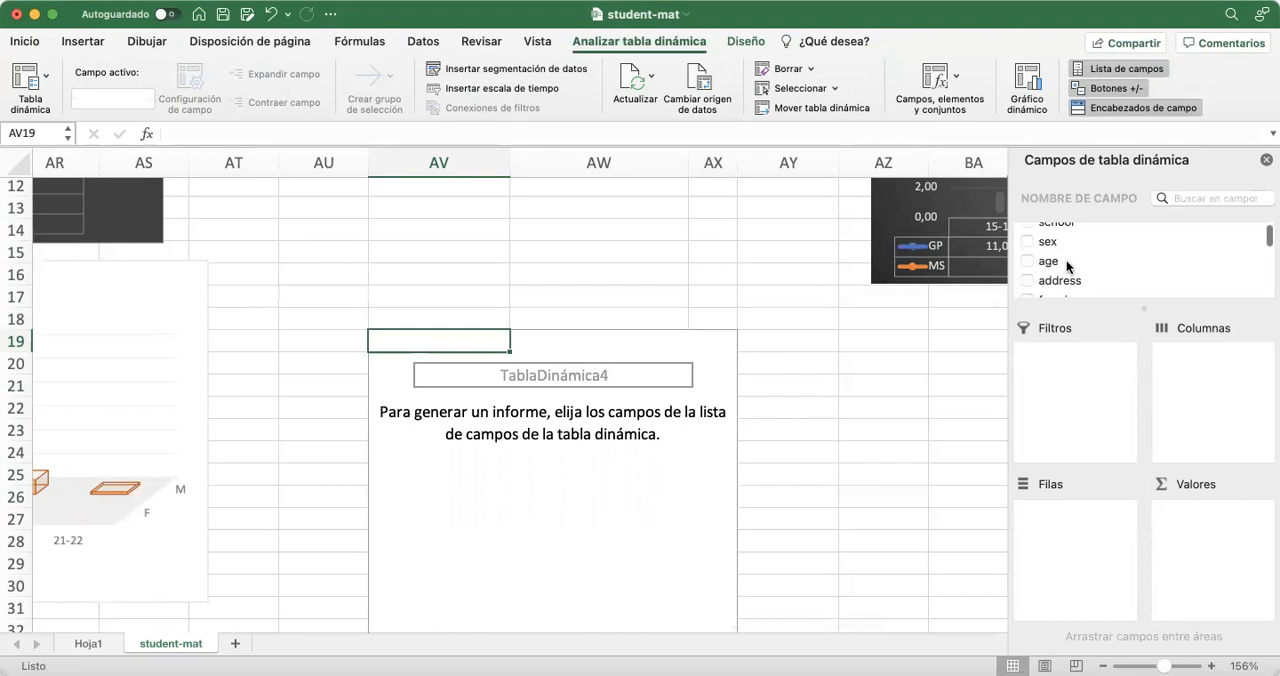
pyautogui.scroll(1, 1066, 265)
pyautogui.moveTo(1052, 274); pyautogui.dragTo(1076, 545)
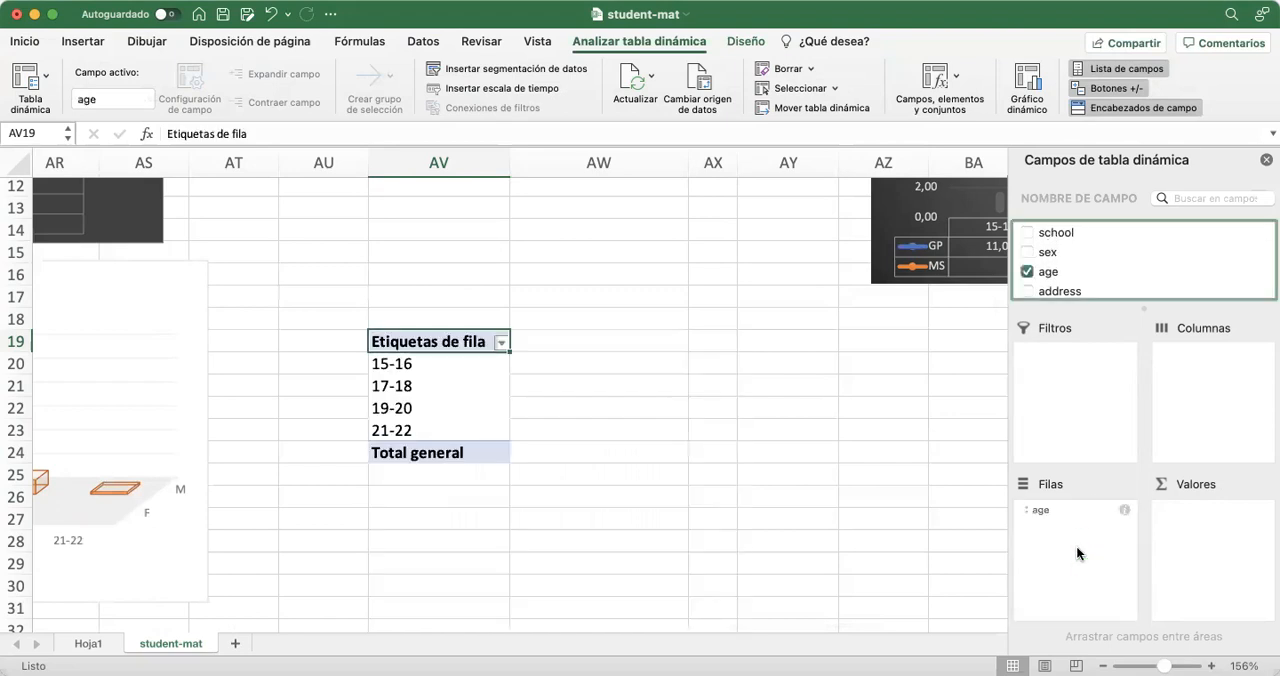
# Add sex and, beneath it, school as the column fields of the new pivot table
pyautogui.scroll(5, 528, 434)
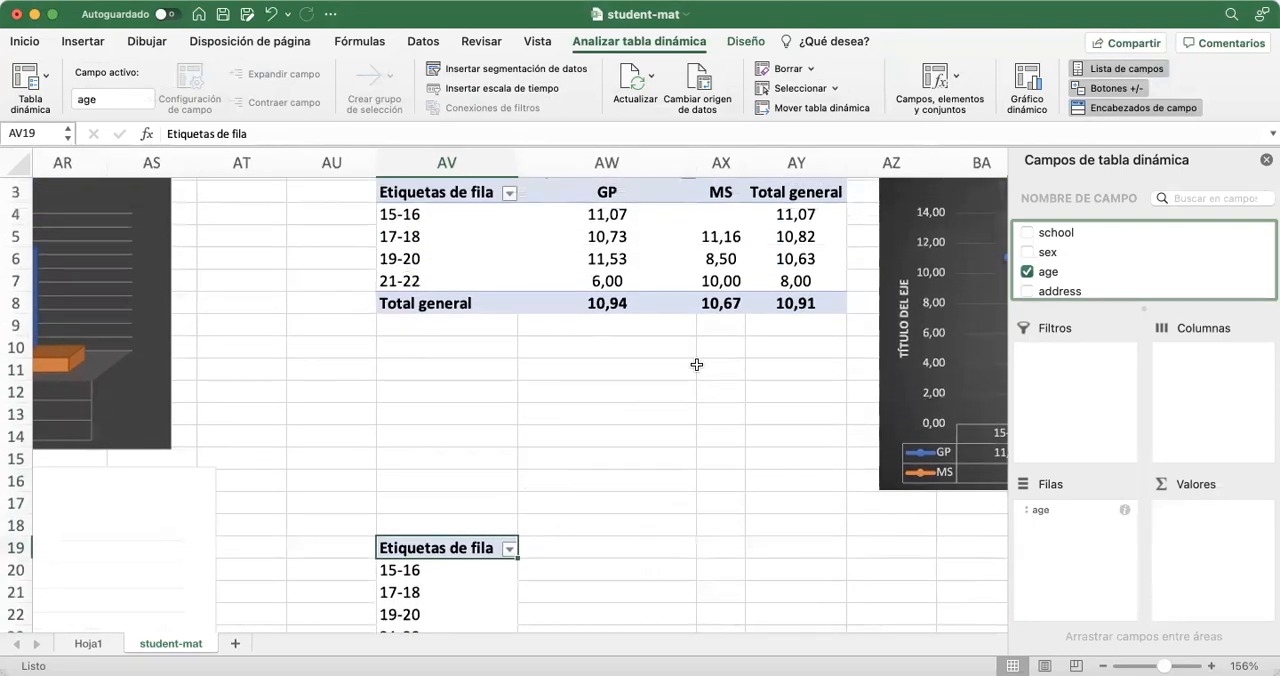
pyautogui.scroll(-5, 696, 365)
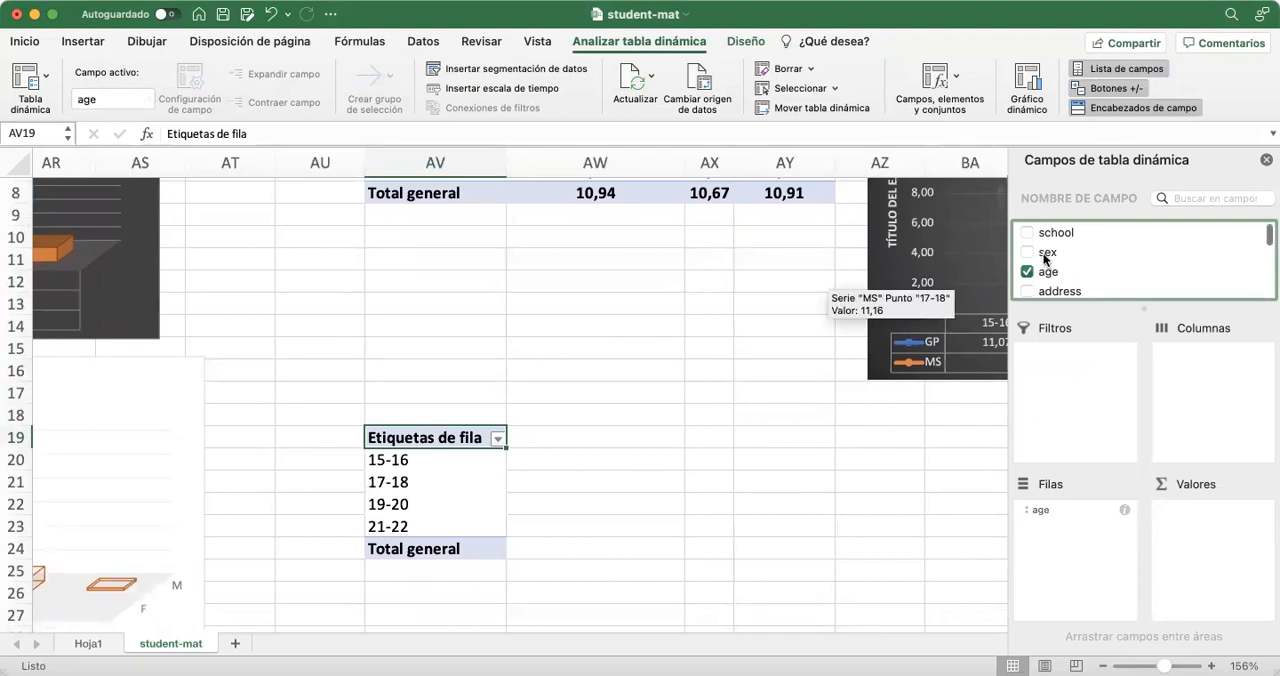
pyautogui.moveTo(1044, 259); pyautogui.dragTo(1071, 250)
pyautogui.moveTo(1185, 292); pyautogui.dragTo(1204, 388)
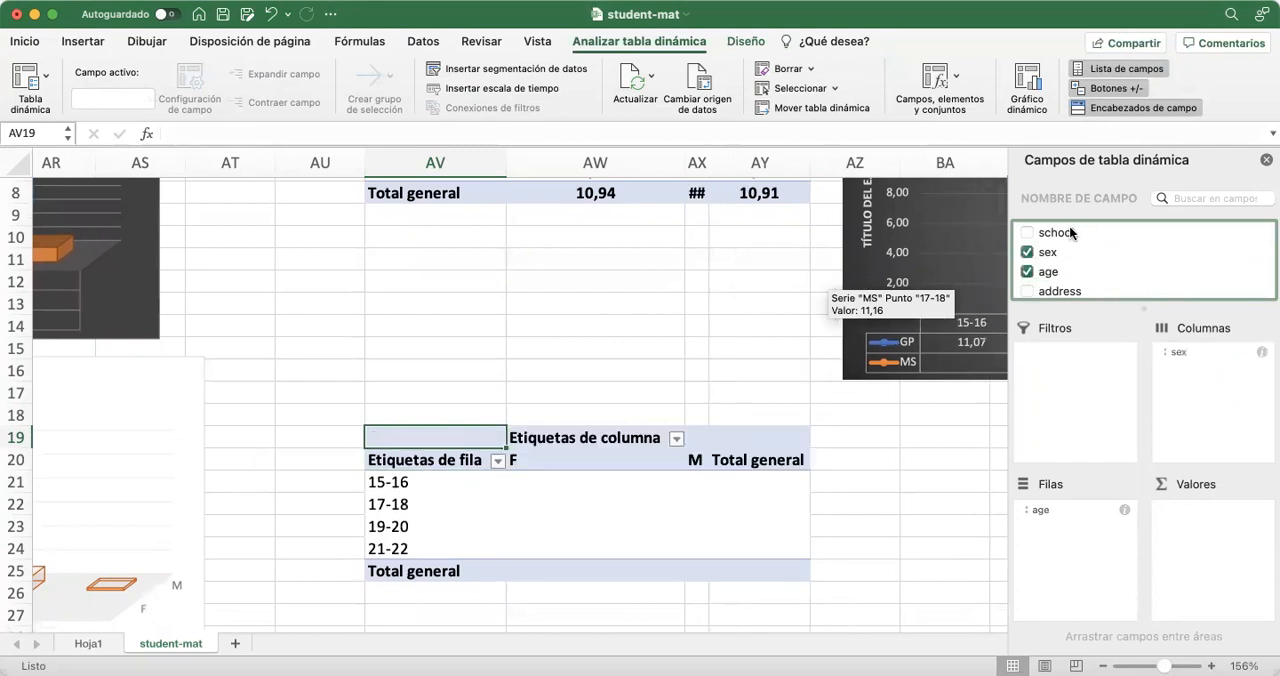
pyautogui.moveTo(1064, 226); pyautogui.dragTo(1204, 371)
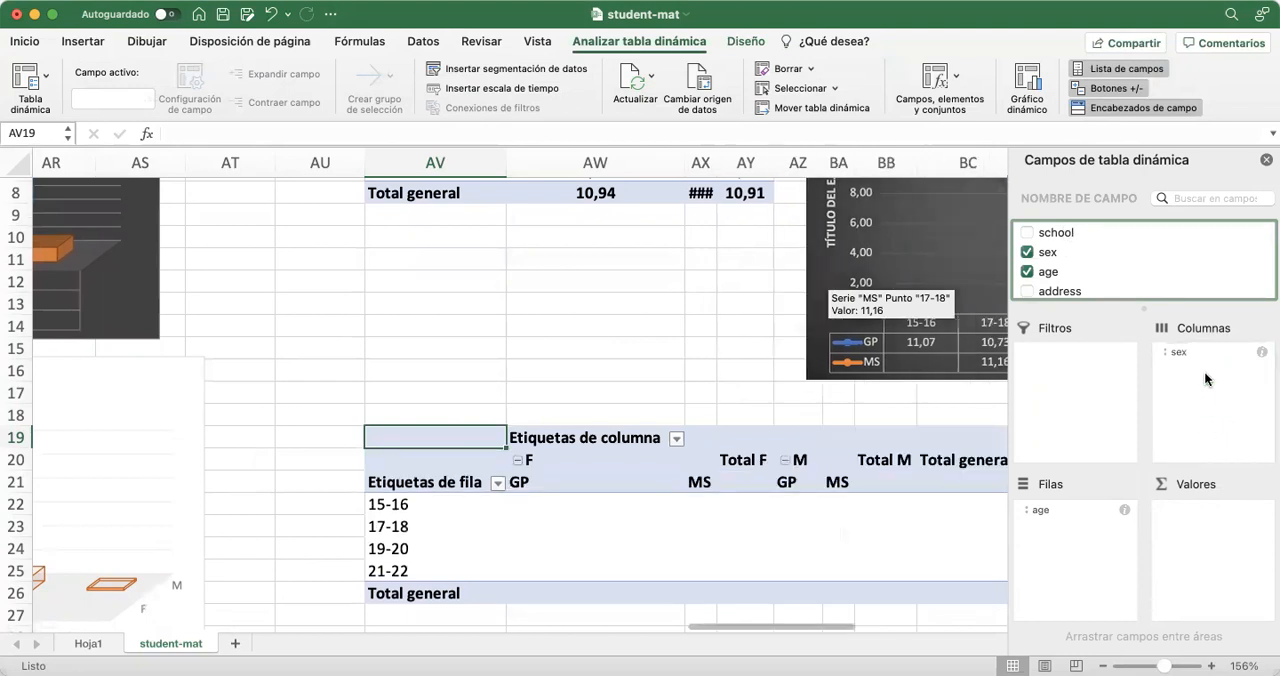
# Add G1 as the value field of the new pivot table and summarize it by average (Promedio)
pyautogui.hscroll(3, 850, 425)
pyautogui.scroll(-2, 850, 425)
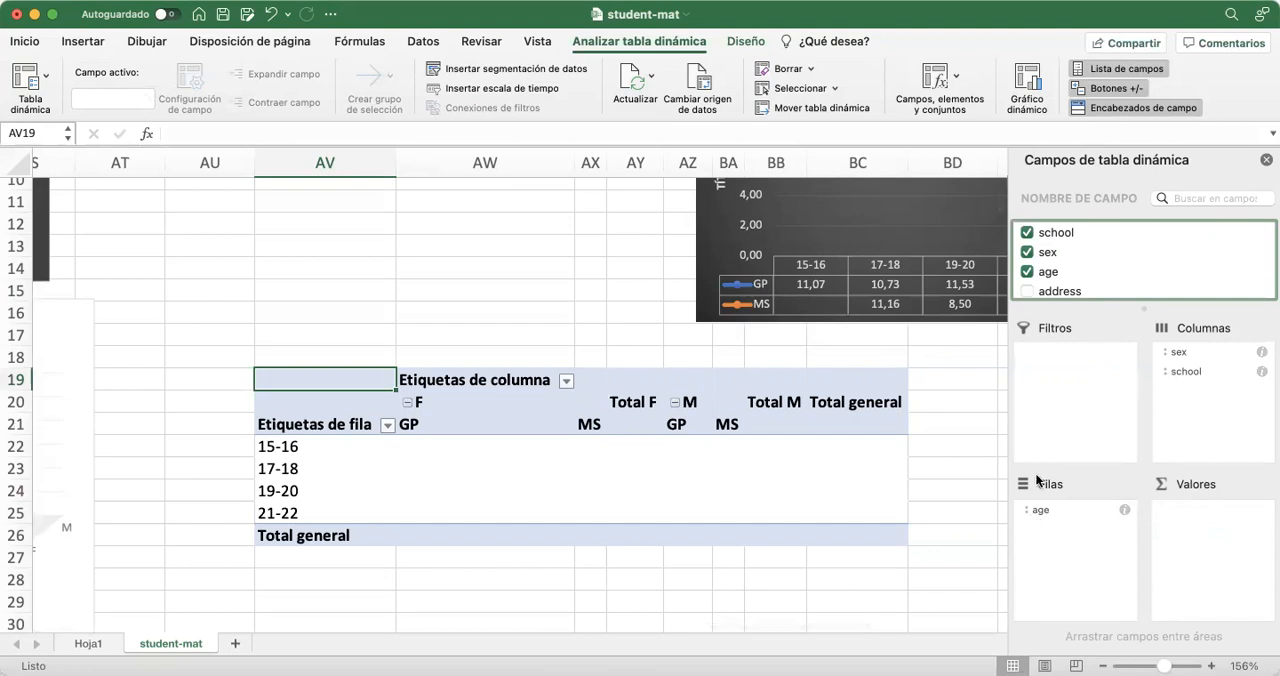
pyautogui.scroll(-2, 1074, 248)
pyautogui.scroll(-4, 1076, 256)
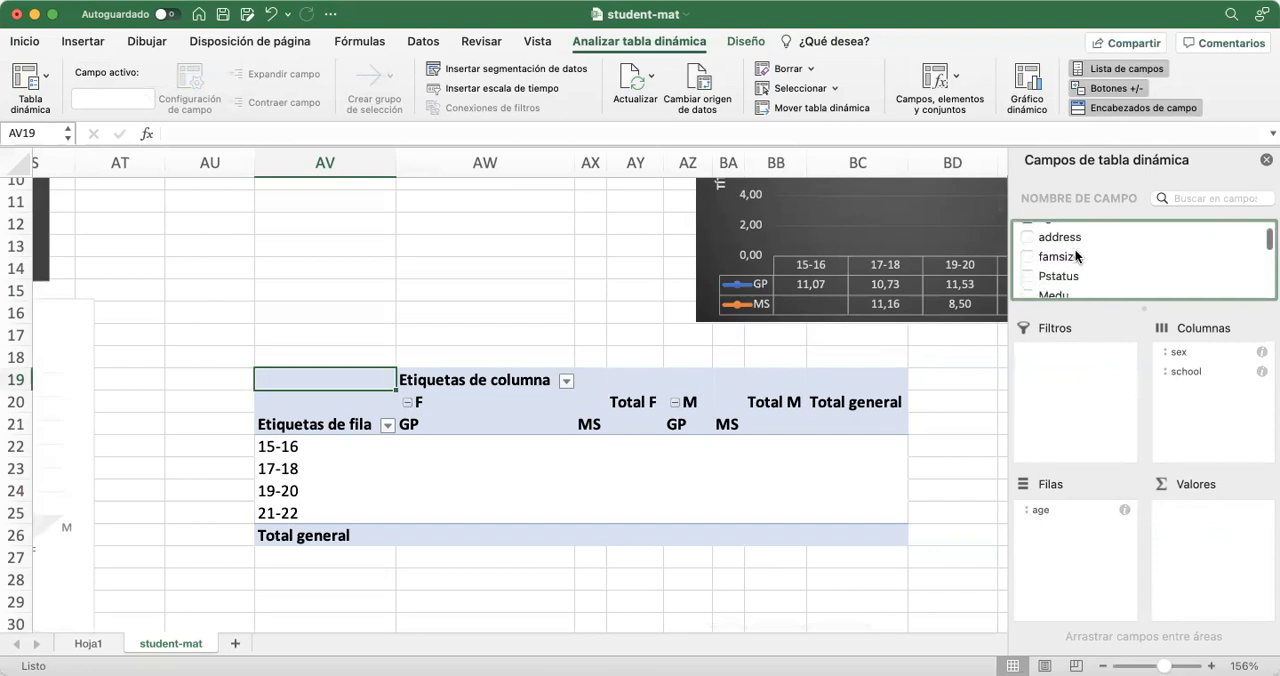
pyautogui.scroll(-6, 1074, 248)
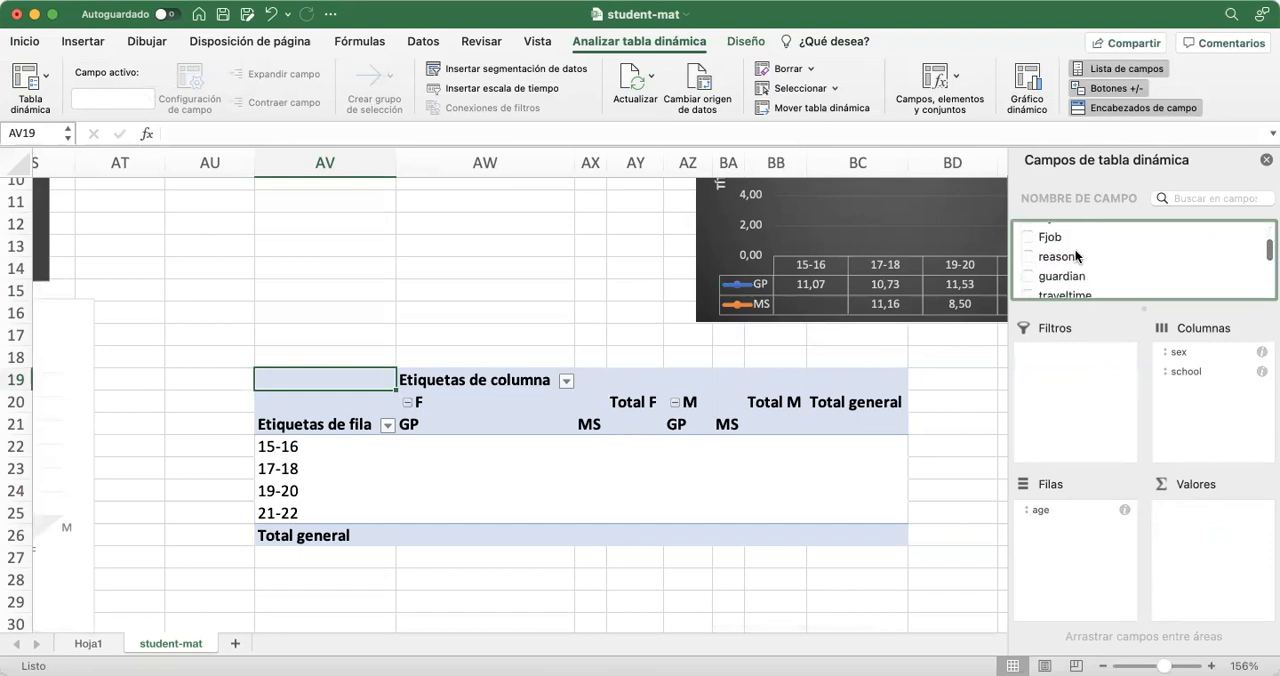
pyautogui.scroll(-9, 1076, 256)
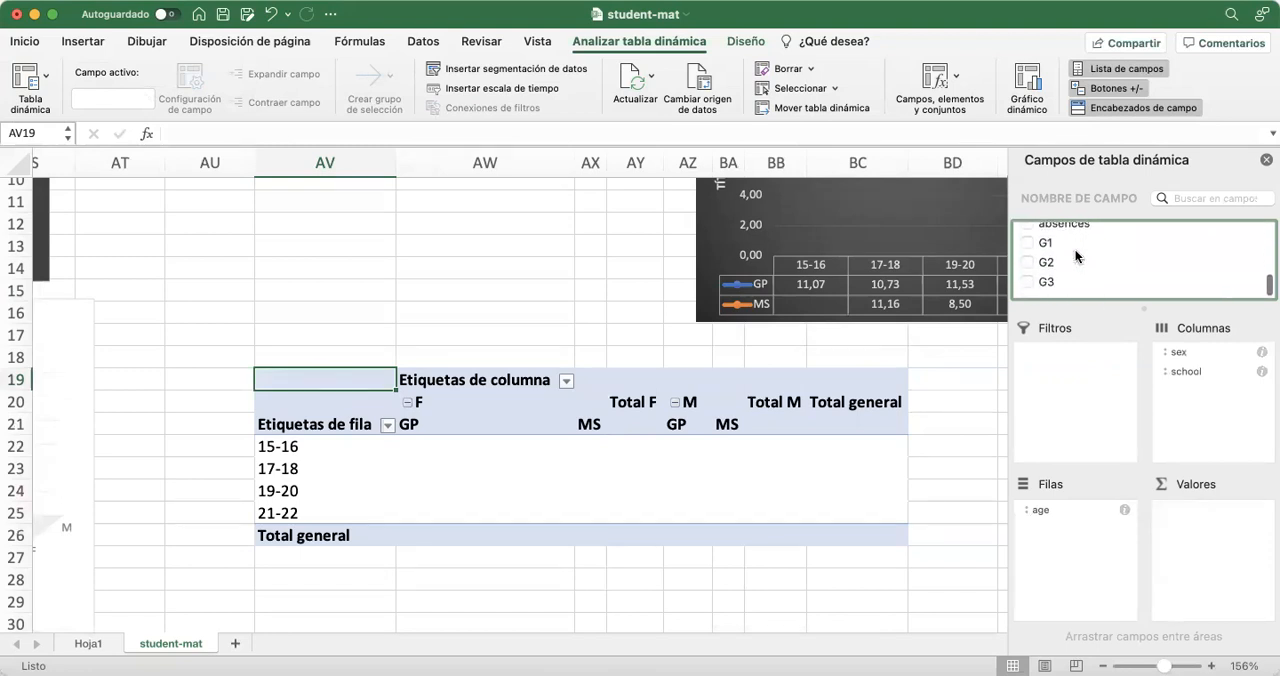
pyautogui.moveTo(1076, 268); pyautogui.dragTo(1210, 544)
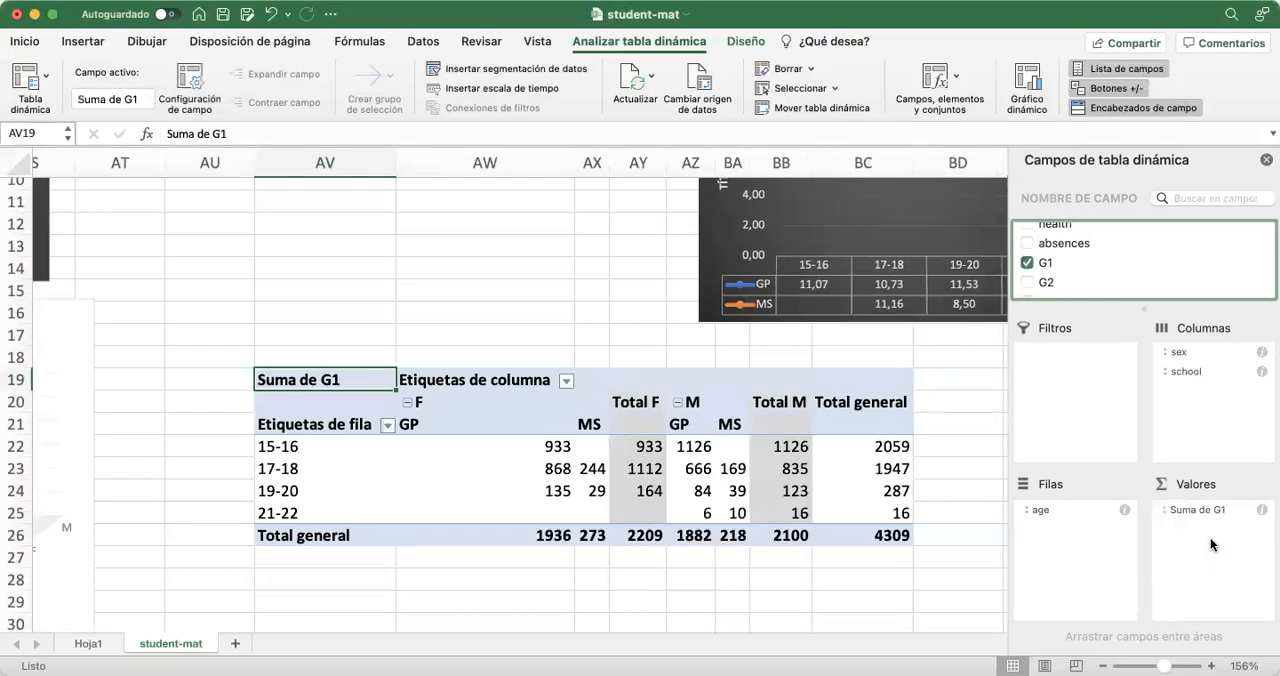
pyautogui.click(1261, 511)
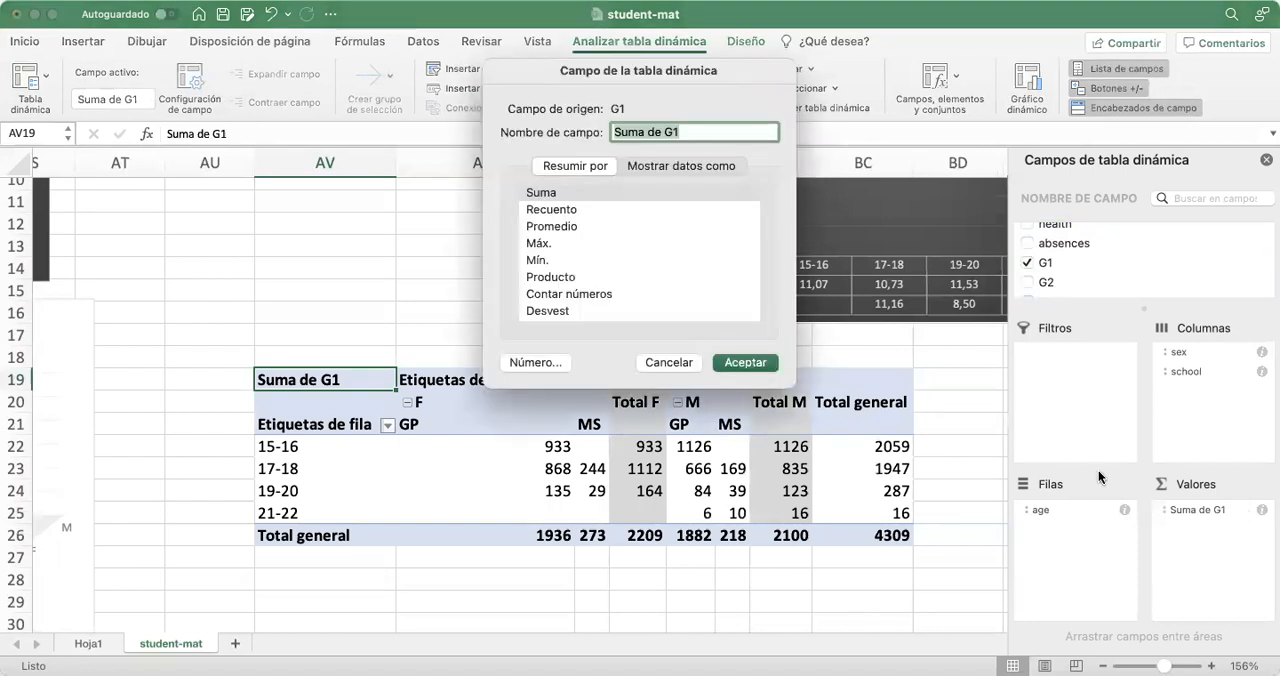
pyautogui.click(538, 228)
pyautogui.click(745, 363)
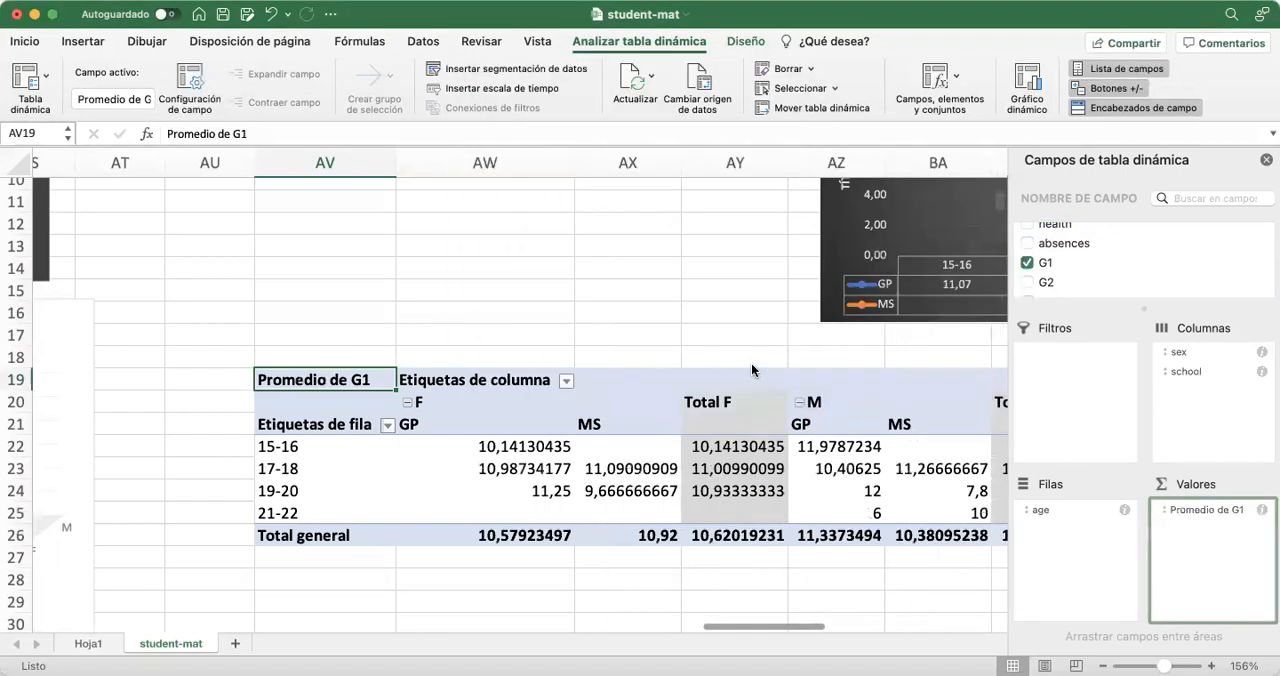
# Center the school headings, averages and totals in AW21:BC26 of the new pivot table
pyautogui.hscroll(2, 752, 536)
pyautogui.hscroll(3, 752, 536)
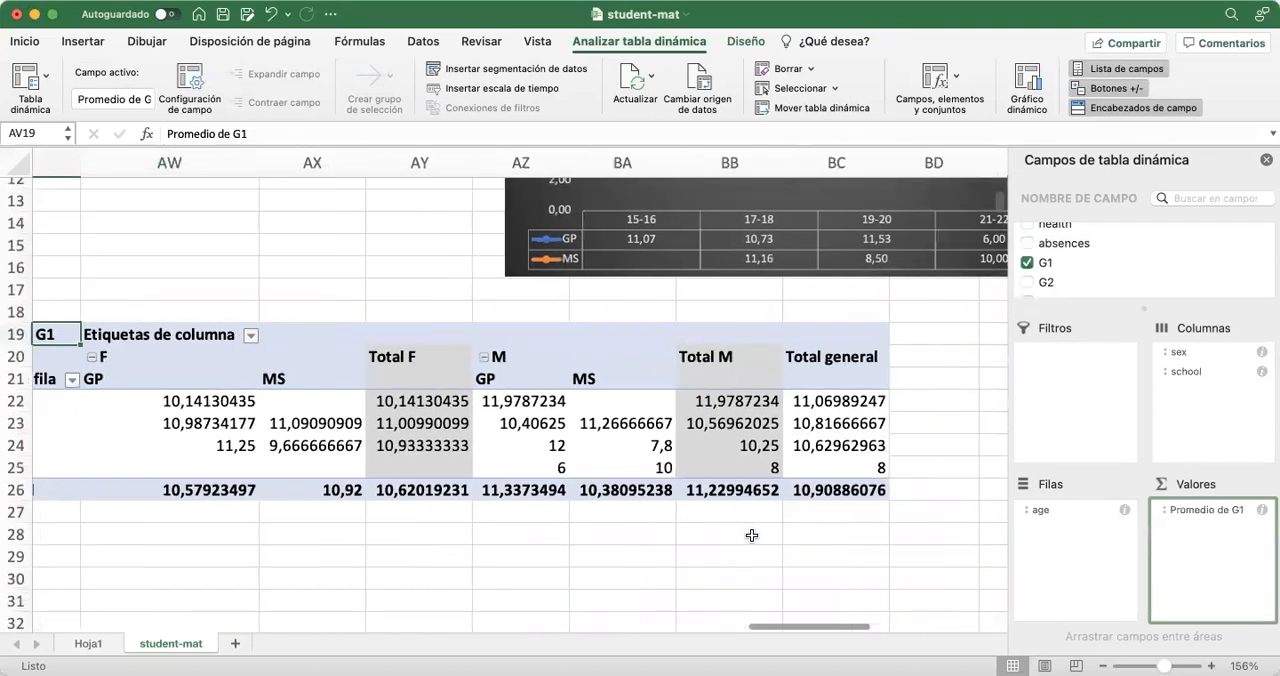
pyautogui.hscroll(-2, 752, 536)
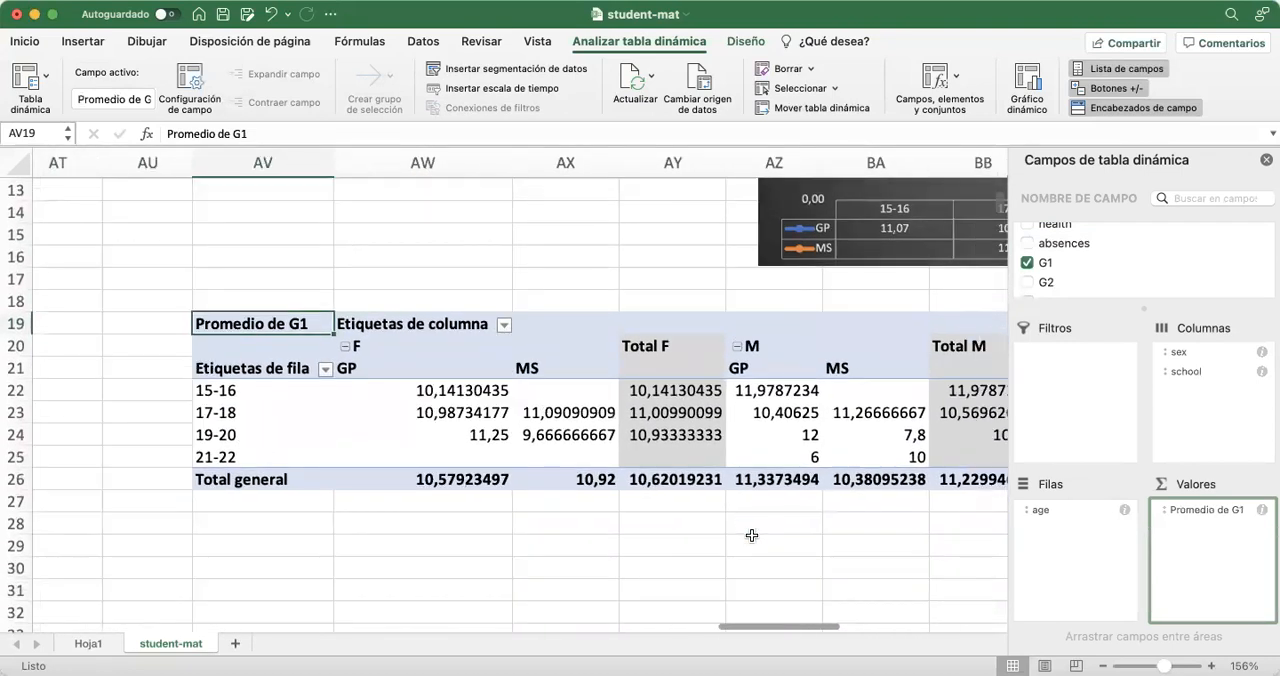
pyautogui.hscroll(2, 752, 536)
pyautogui.scroll(-2, 752, 536)
pyautogui.scroll(1, 752, 536)
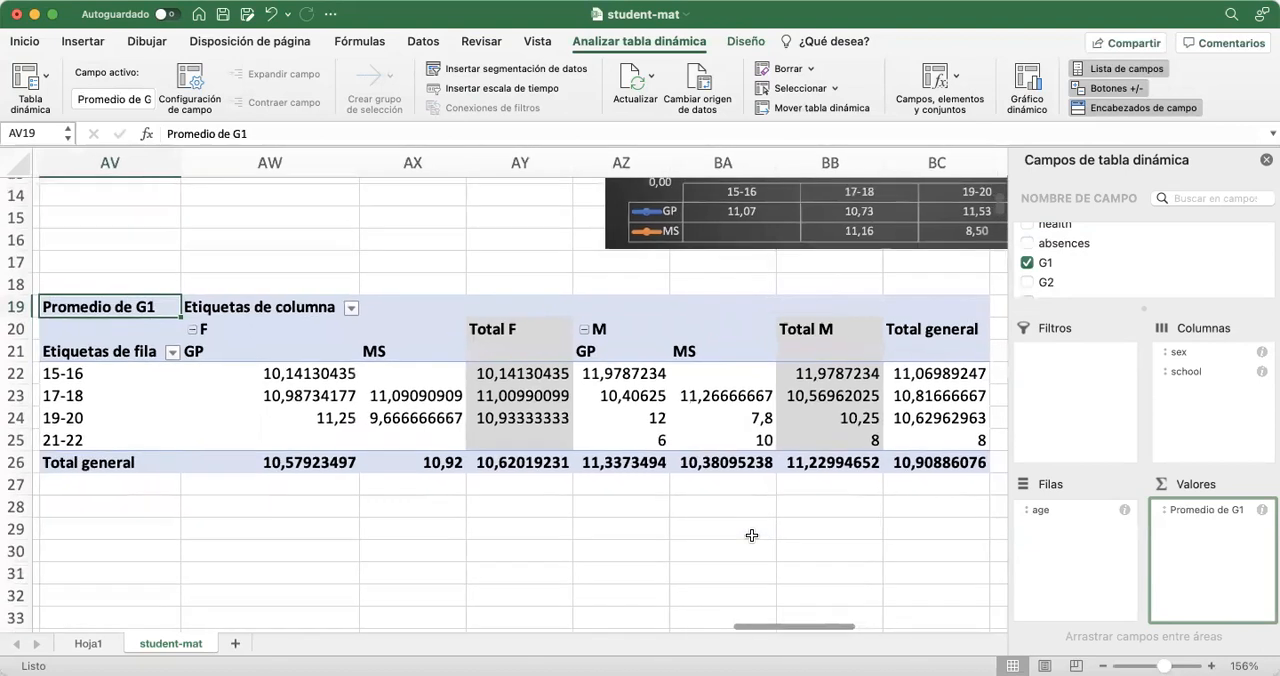
pyautogui.moveTo(254, 351); pyautogui.dragTo(898, 462)
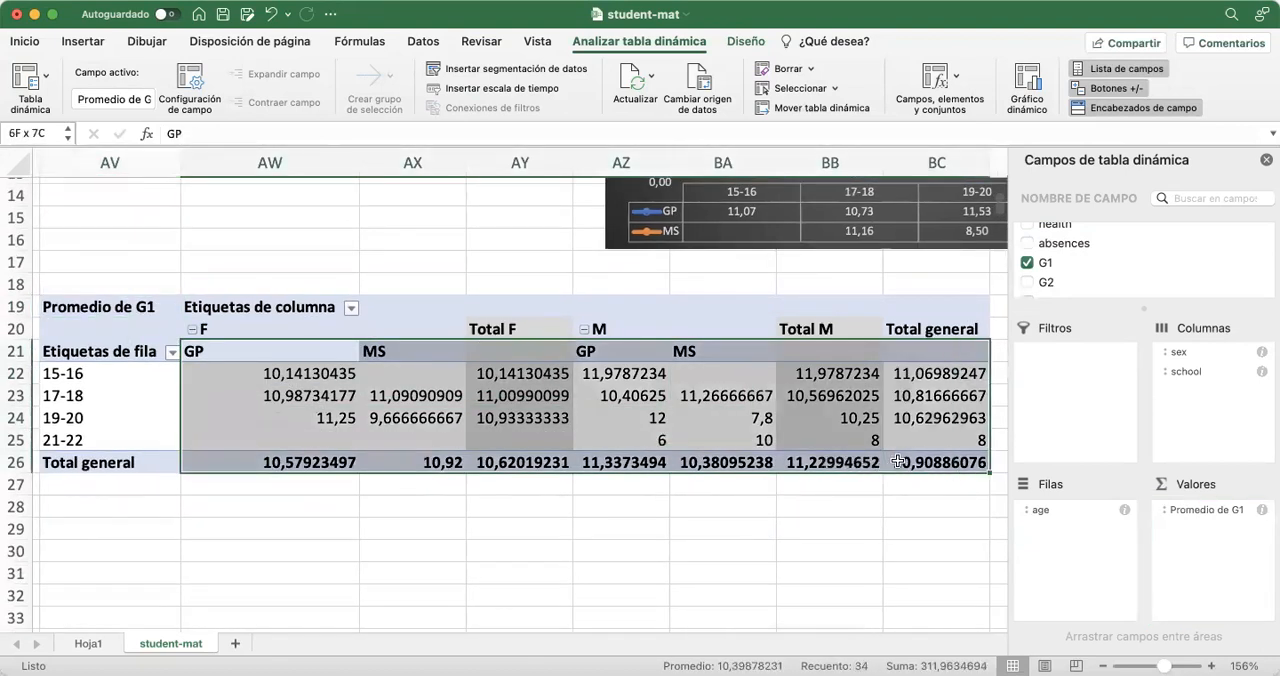
pyautogui.click(24, 41)
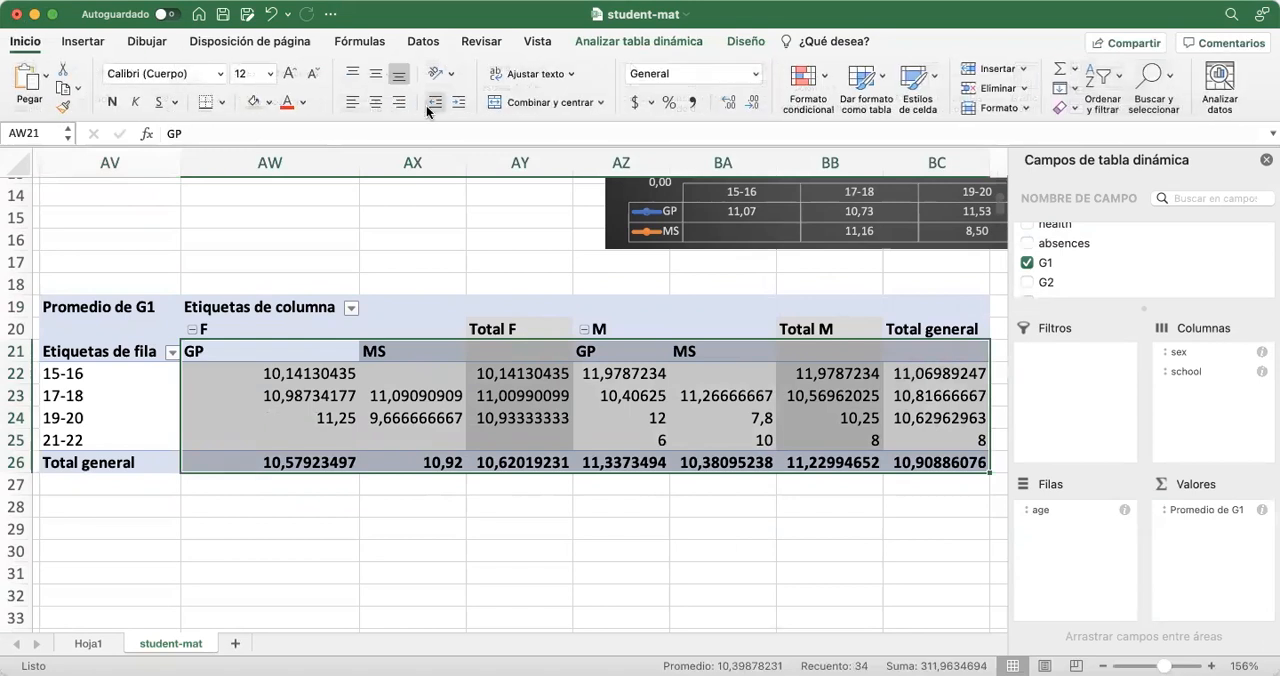
pyautogui.click(376, 103)
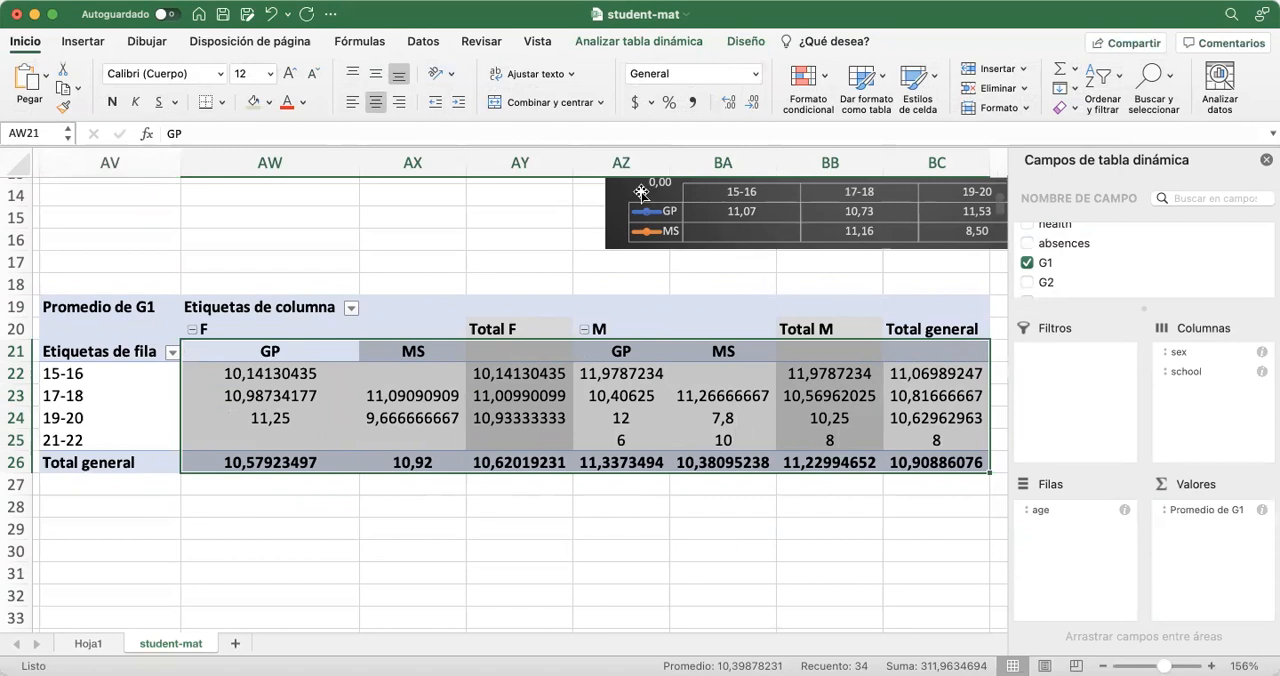
# Center the sex and school column headings in rows 20 and 21 of the new pivot table
pyautogui.click(273, 331)
pyautogui.moveTo(273, 331); pyautogui.dragTo(898, 354)
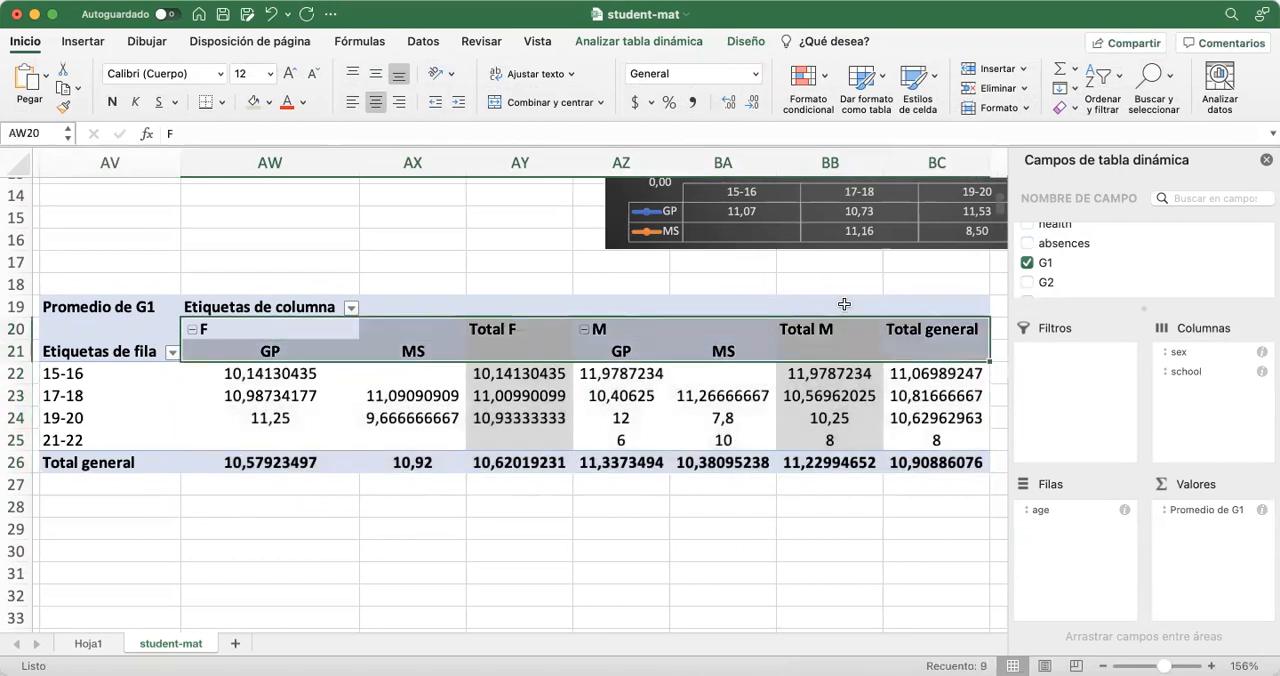
pyautogui.click(375, 102)
pyautogui.click(494, 530)
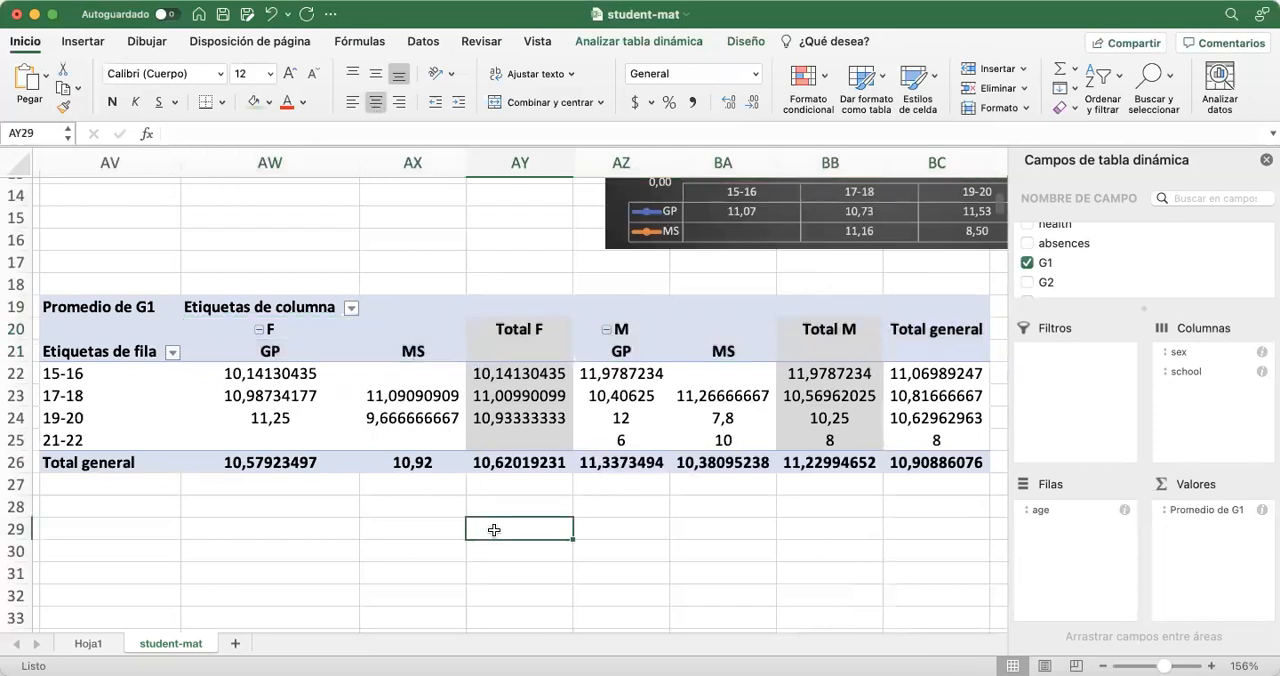
# Reduce the G1 averages in AW22:BC26 to two decimal places
pyautogui.moveTo(298, 374); pyautogui.dragTo(917, 458)
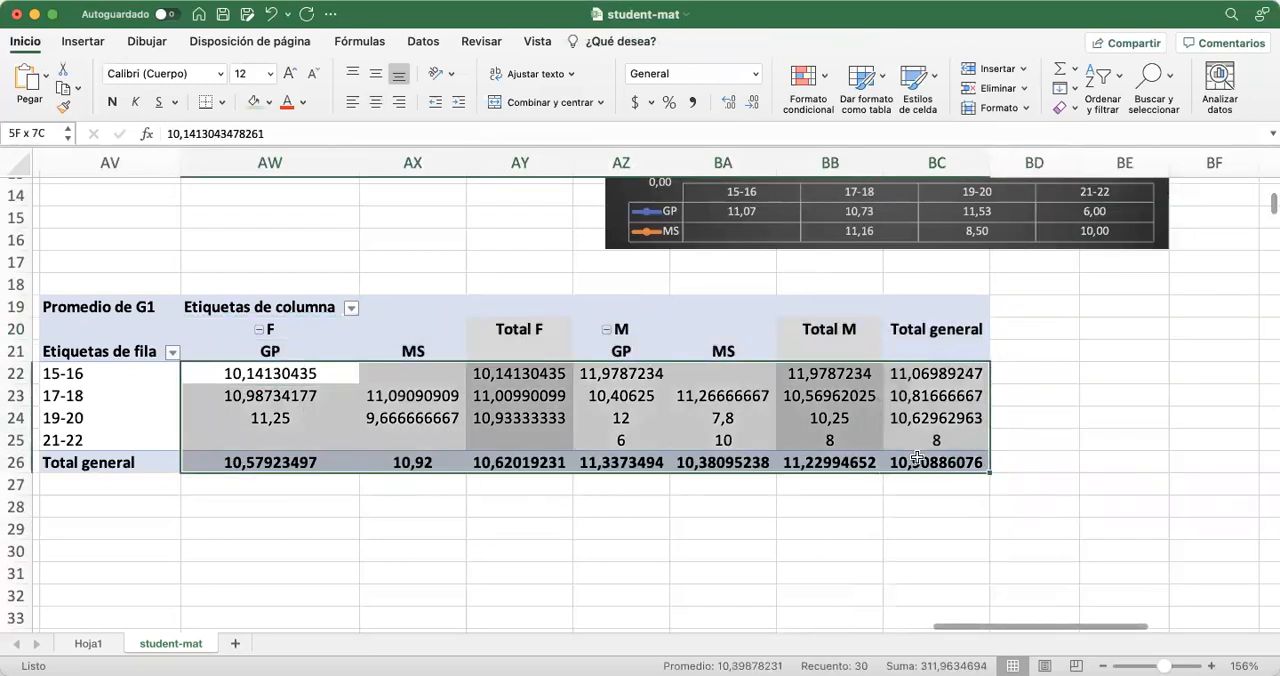
pyautogui.click(748, 104)
pyautogui.click(748, 104)
pyautogui.click(748, 104)
pyautogui.click(748, 104)
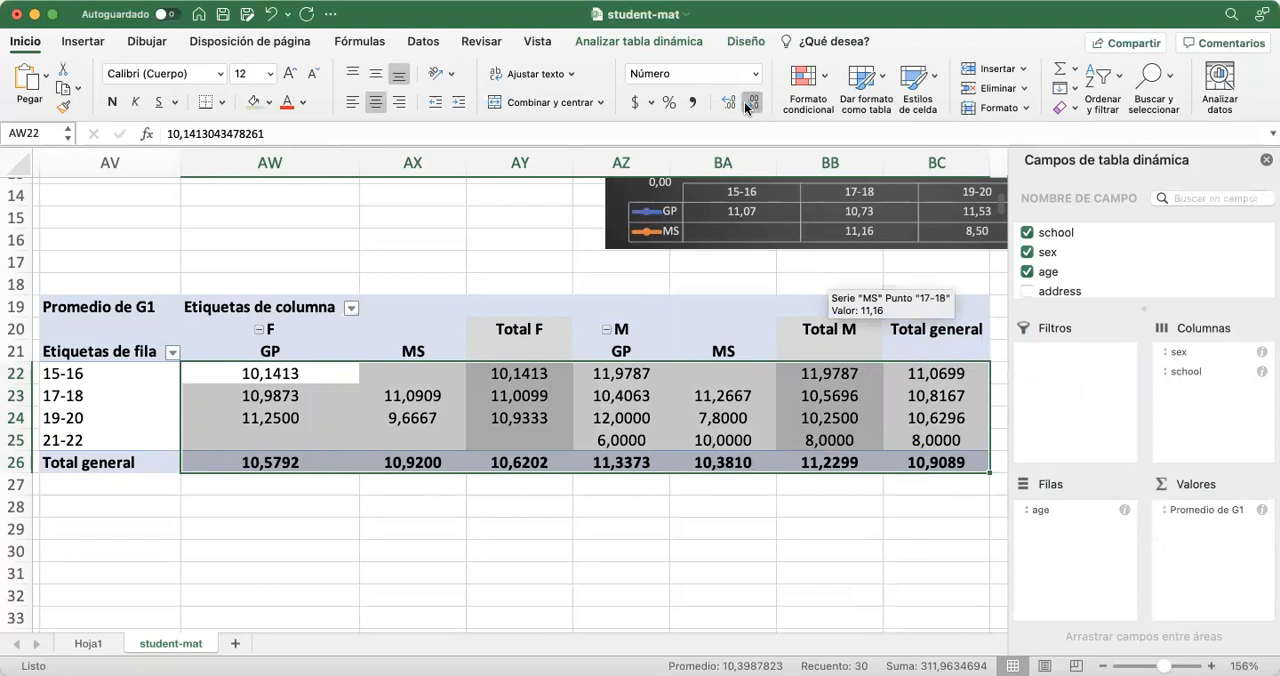
pyautogui.click(748, 104)
pyautogui.click(748, 104)
pyautogui.click(575, 581)
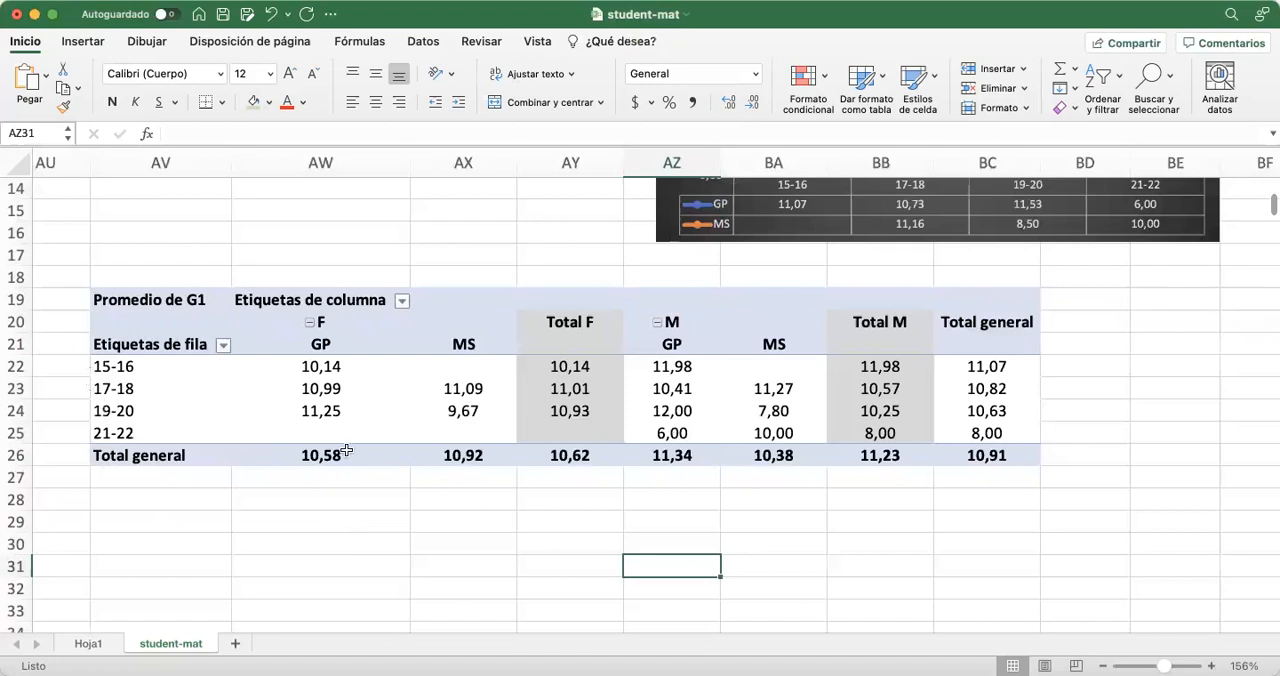
# Collapse the F and M column groups so the pivot table hides the breakdown by school
pyautogui.click(310, 323)
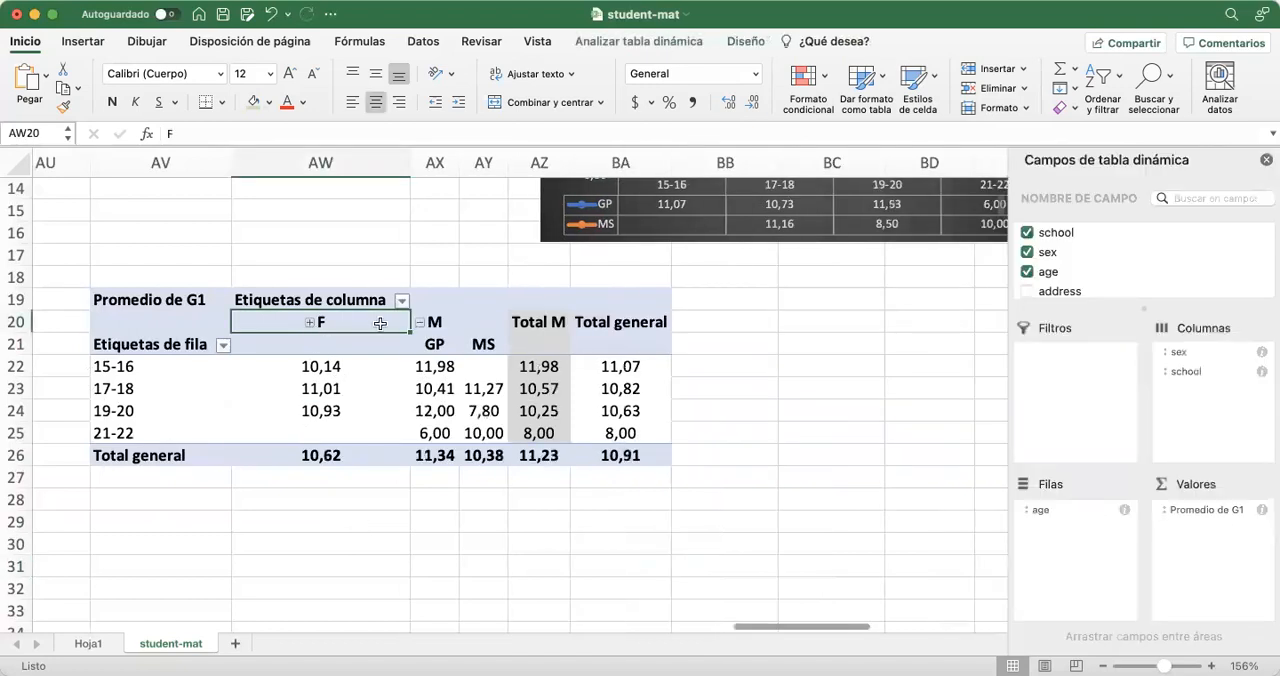
pyautogui.click(420, 323)
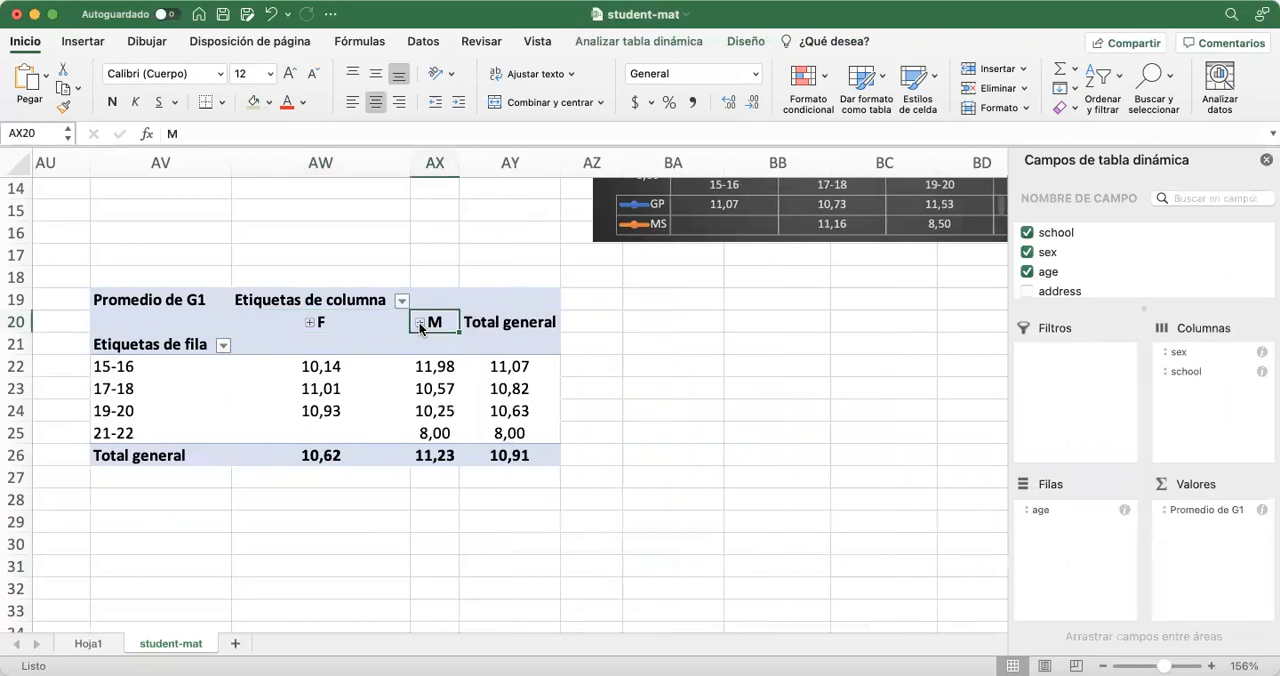
pyautogui.click(491, 543)
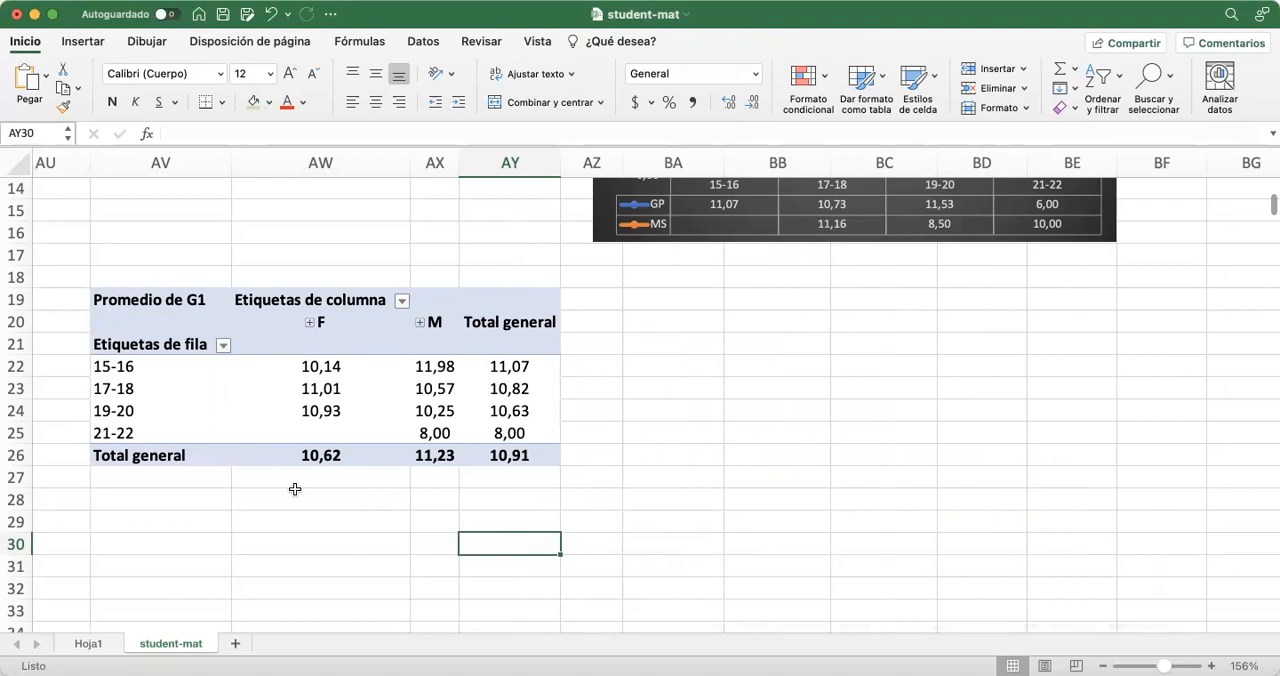
# Expand the F and M column groups again to show the GP and MS school columns
pyautogui.click(309, 322)
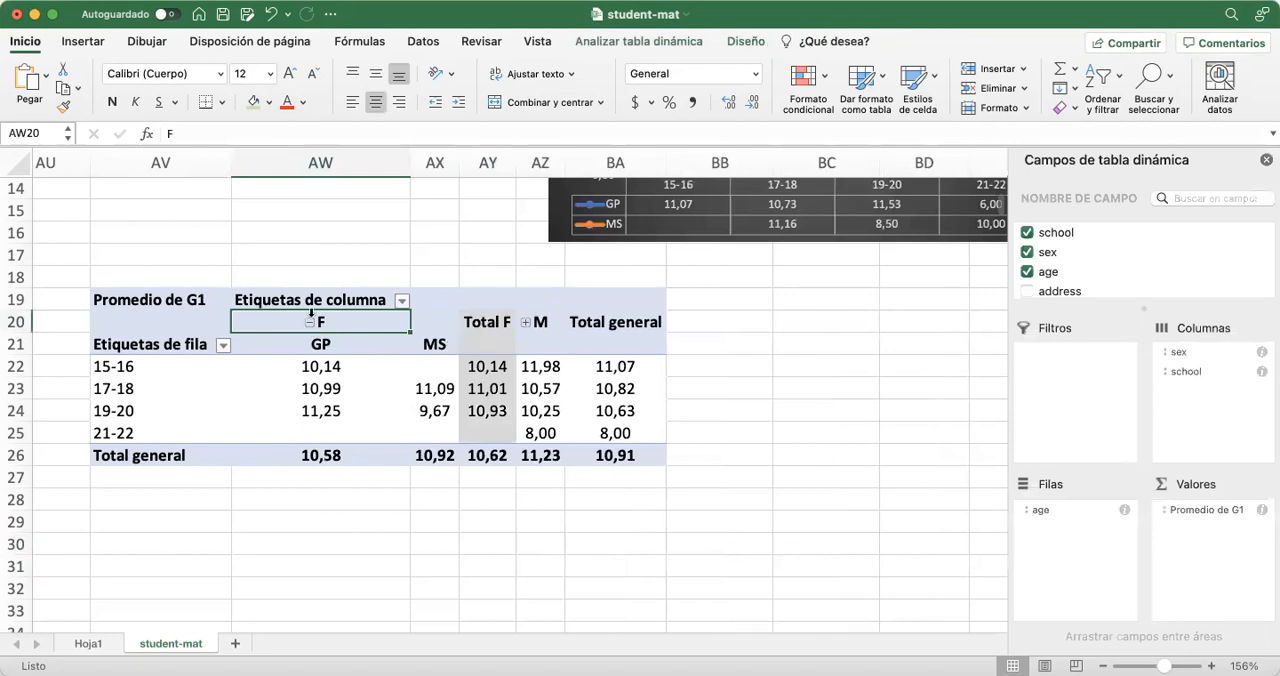
pyautogui.click(309, 322)
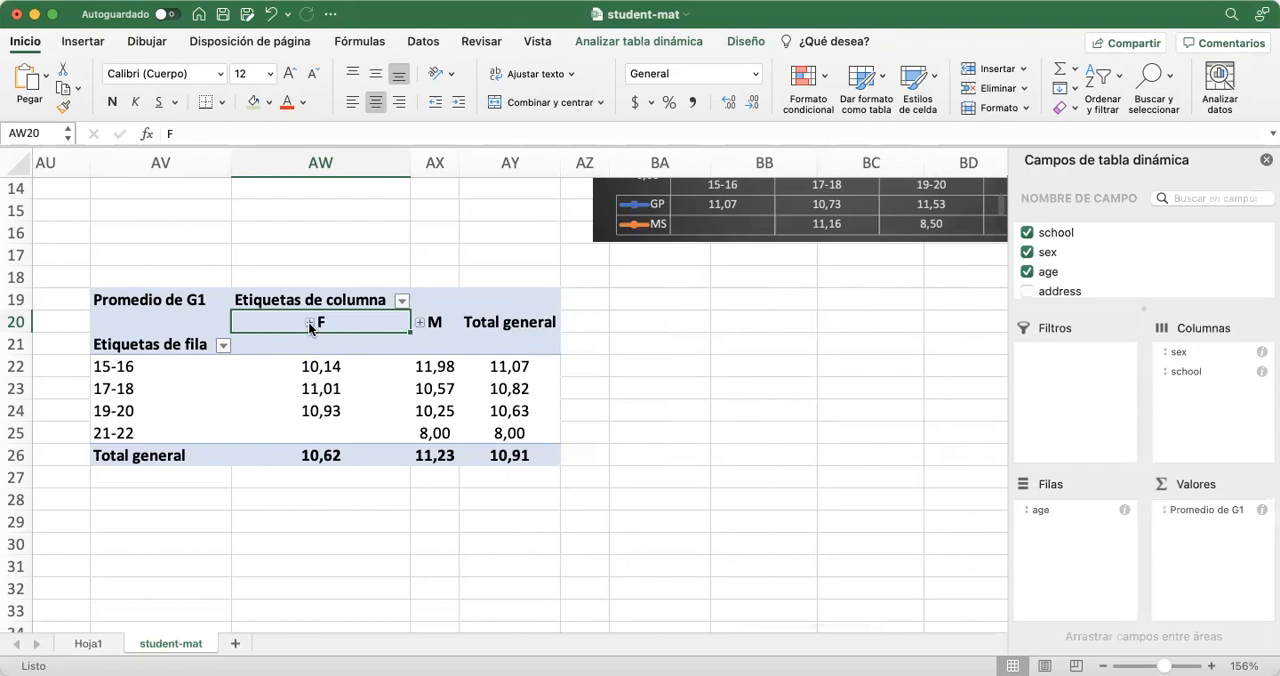
pyautogui.click(309, 322)
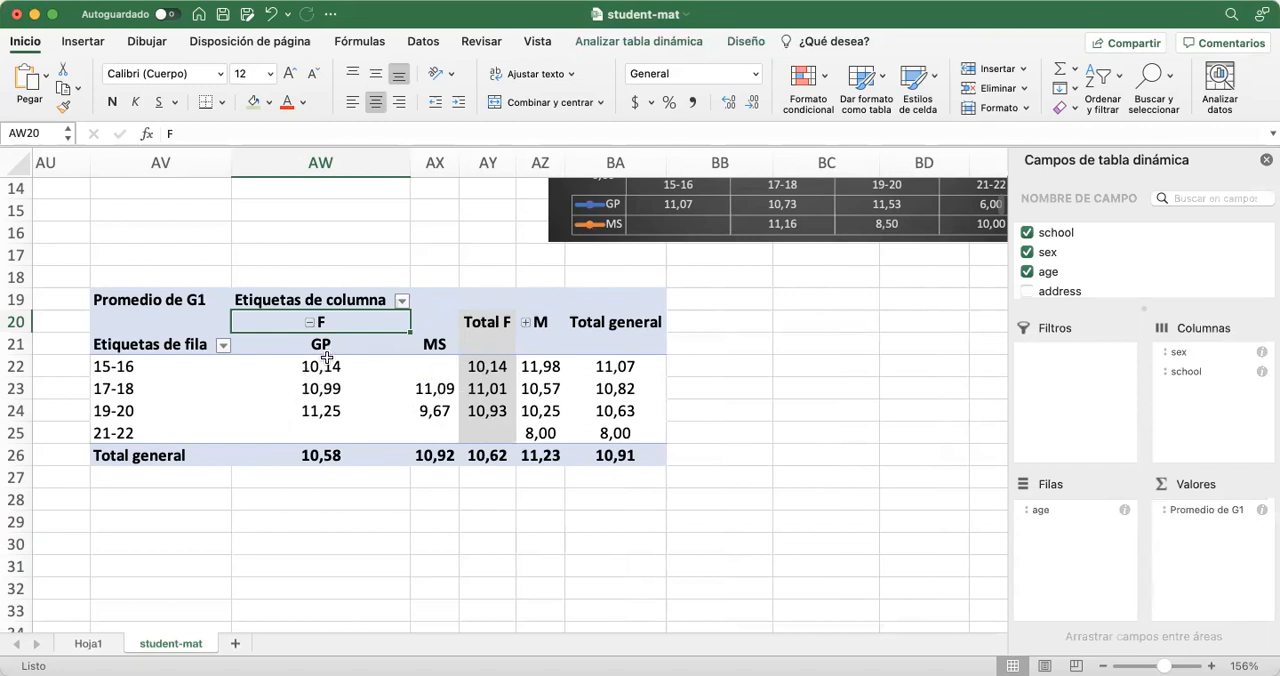
pyautogui.click(526, 323)
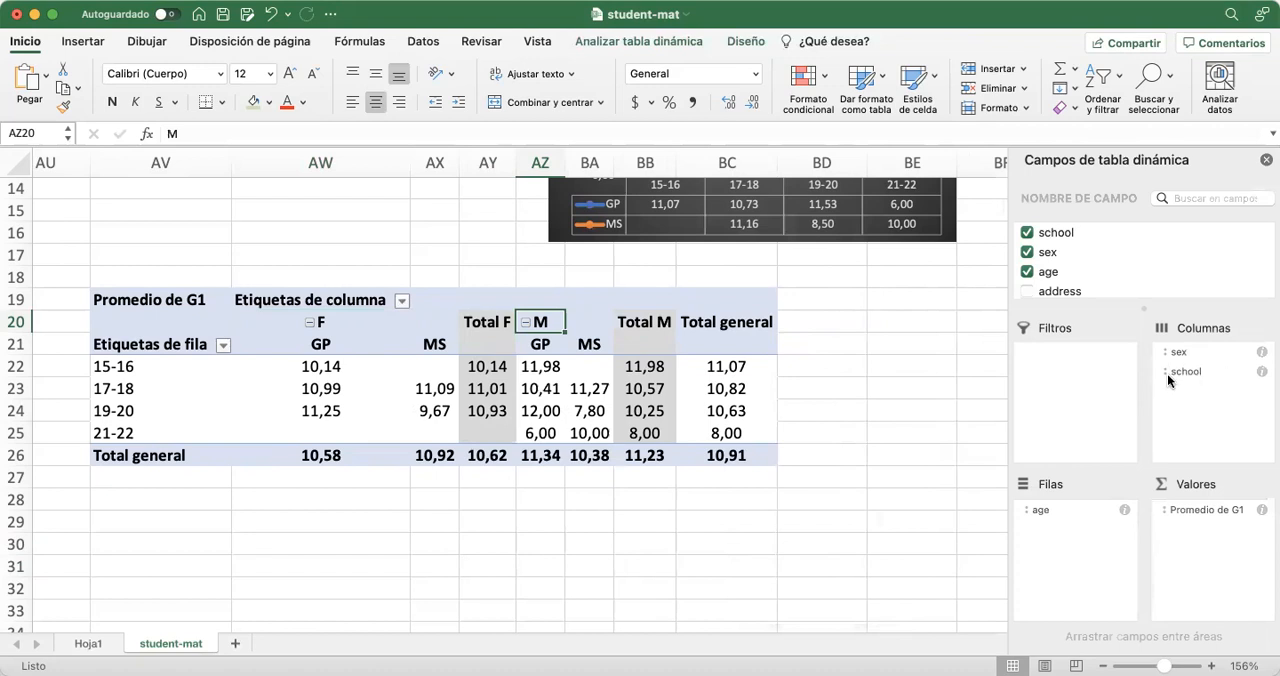
# Try to move school above sex in the column fields, and take school out of the pivot table
pyautogui.moveTo(1176, 370); pyautogui.dragTo(1190, 352)
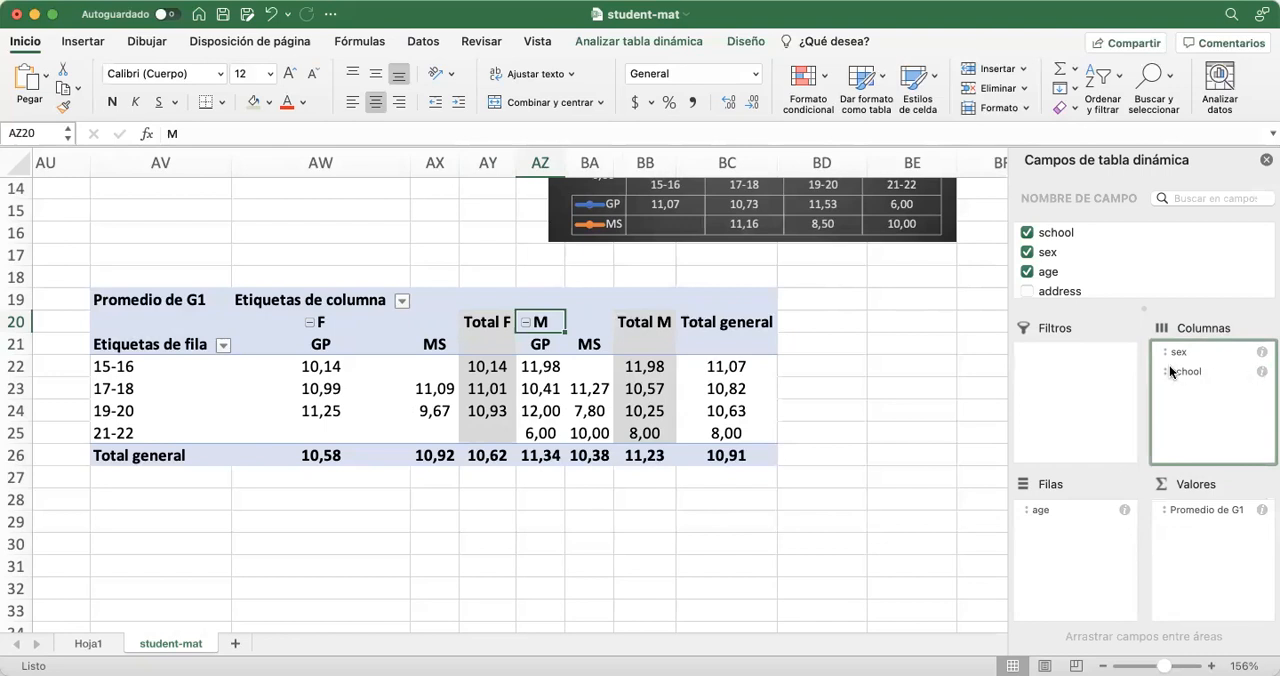
pyautogui.click(1168, 368)
pyautogui.click(1199, 416)
pyautogui.click(1166, 370)
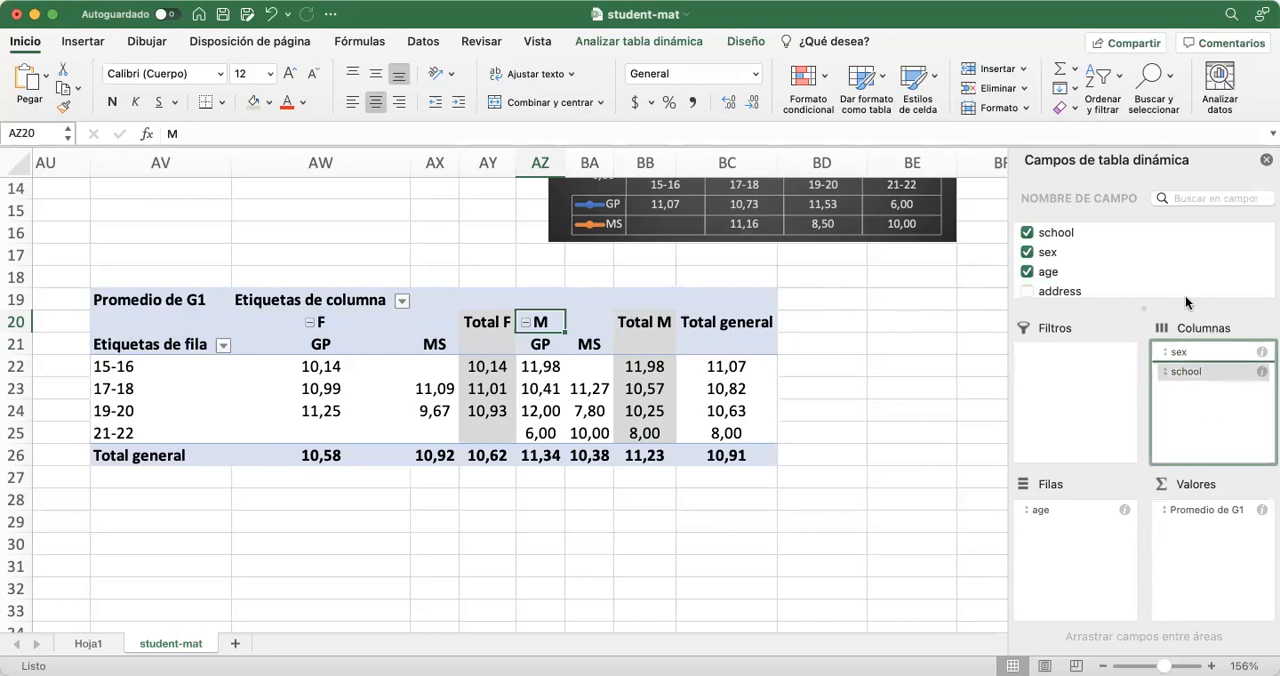
pyautogui.moveTo(1153, 247); pyautogui.dragTo(1153, 249)
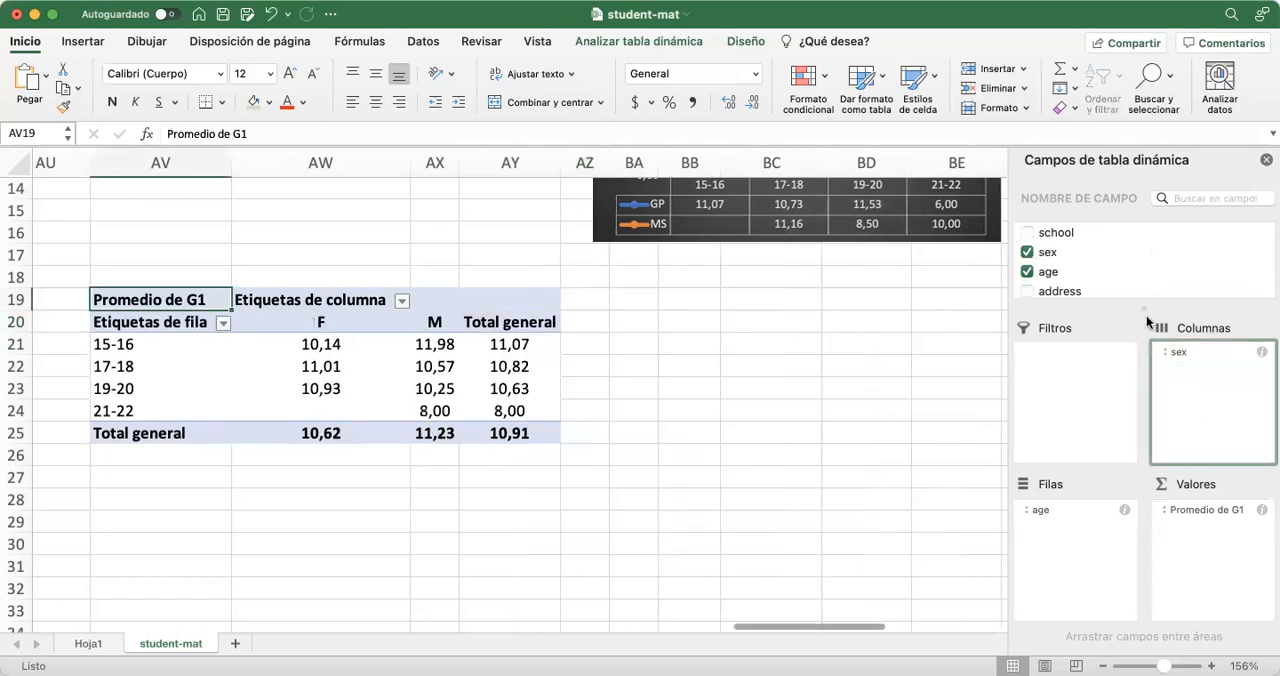
# Rebuild the lower pivot table's column fields with school first and sex nested beneath it
pyautogui.click(1185, 352)
pyautogui.moveTo(1185, 351); pyautogui.dragTo(1162, 272)
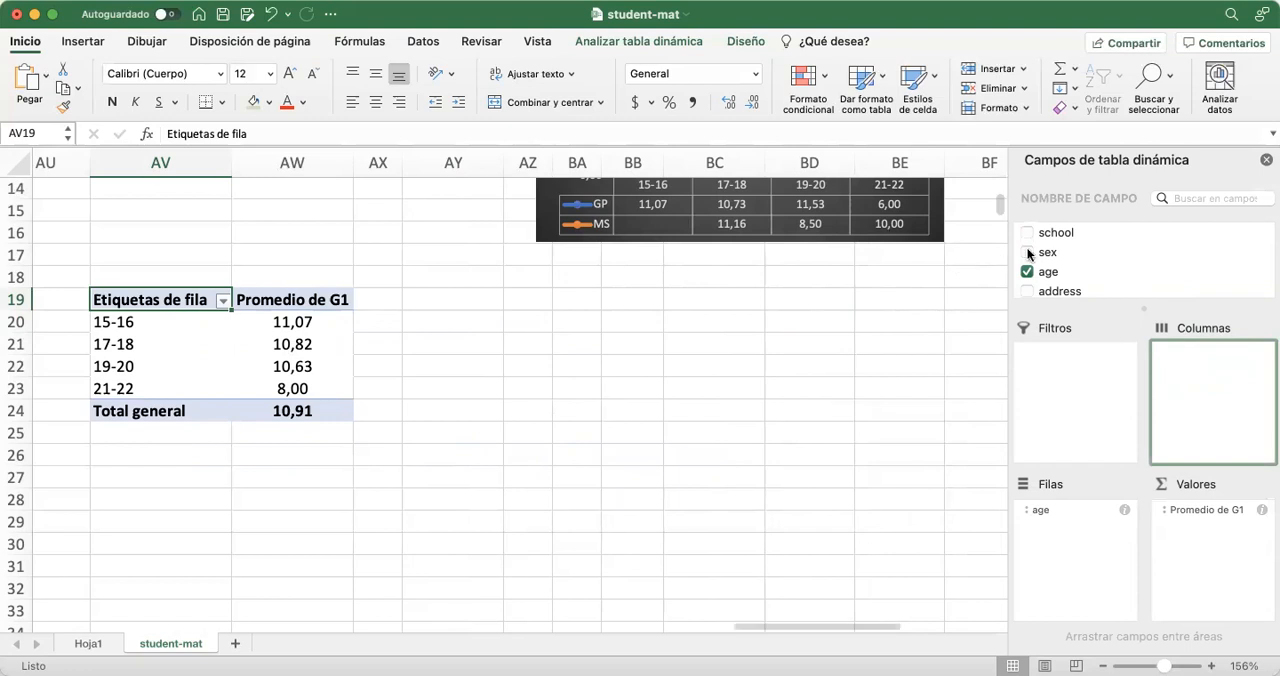
pyautogui.moveTo(1055, 232); pyautogui.dragTo(1201, 383)
pyautogui.scroll(5, 812, 432)
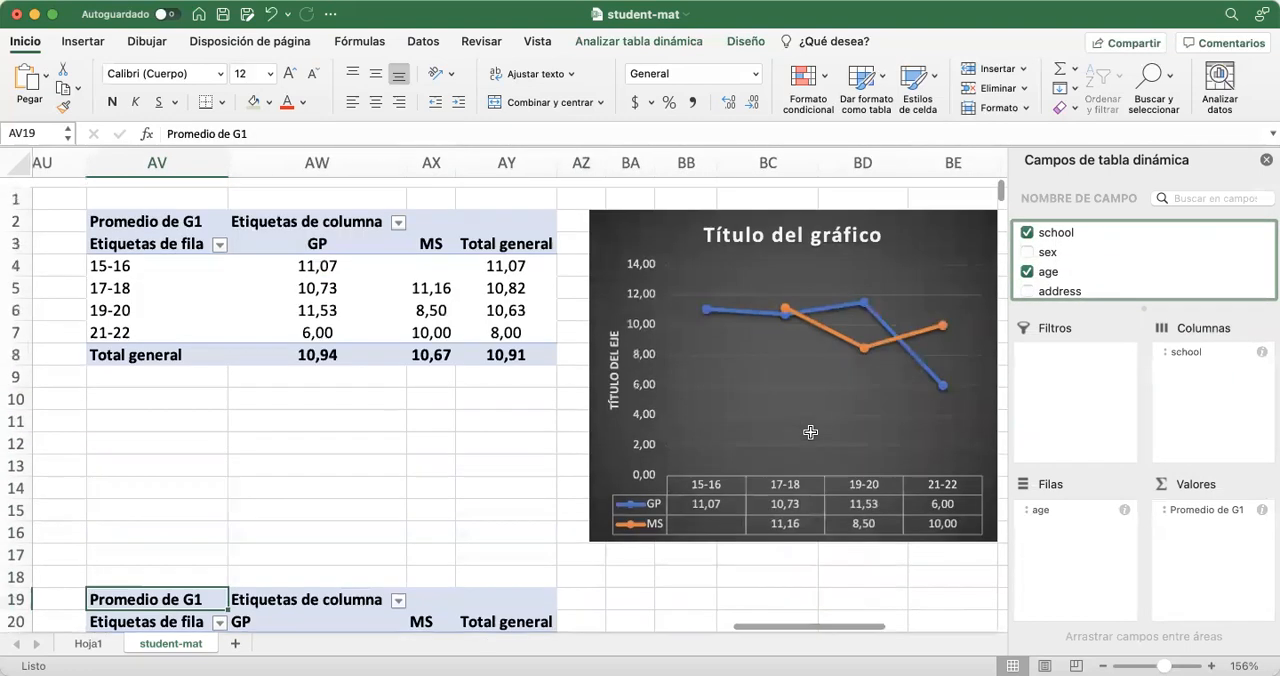
pyautogui.scroll(-5, 810, 432)
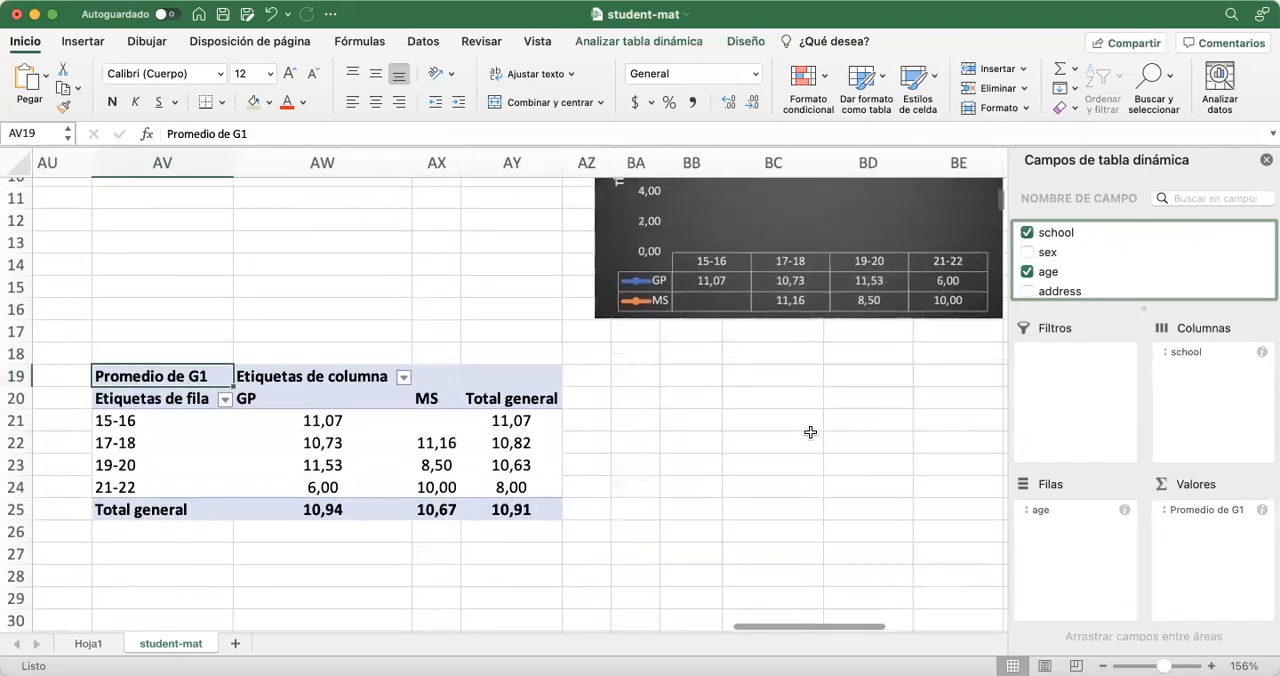
pyautogui.moveTo(1050, 251); pyautogui.dragTo(1206, 394)
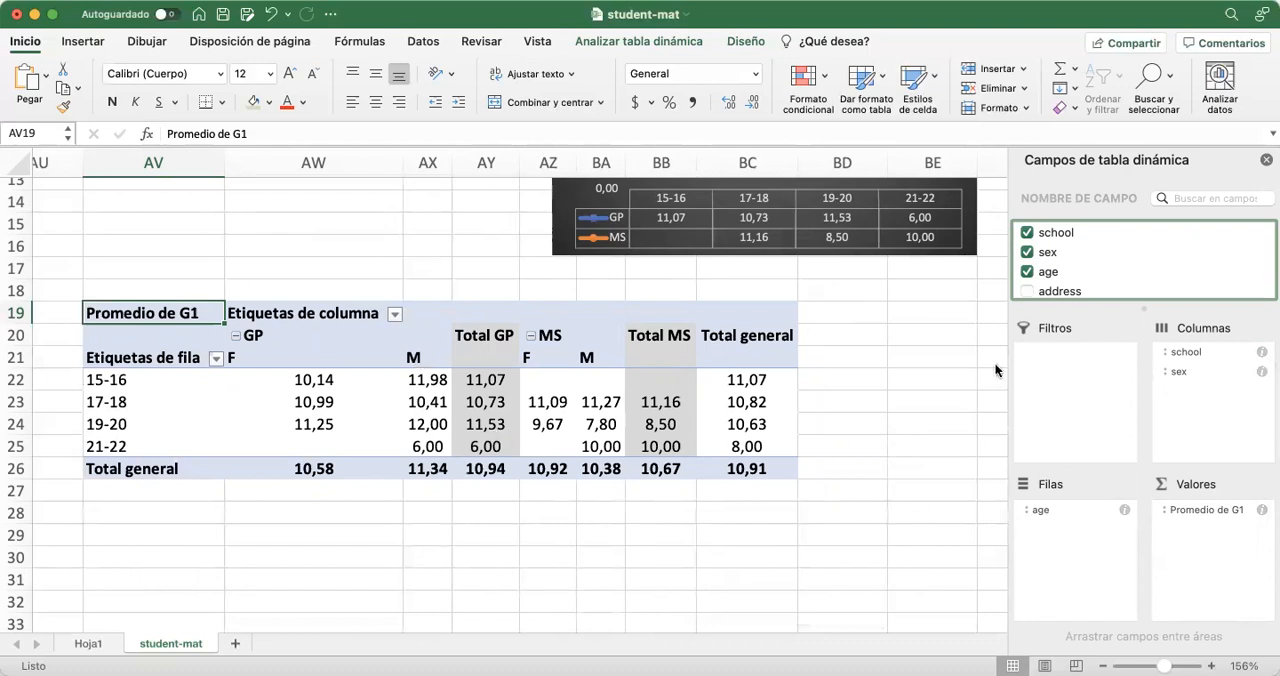
# Add guardian as a third column field beneath sex in the lower pivot table
pyautogui.scroll(-3, 1116, 272)
pyautogui.scroll(-4, 1116, 272)
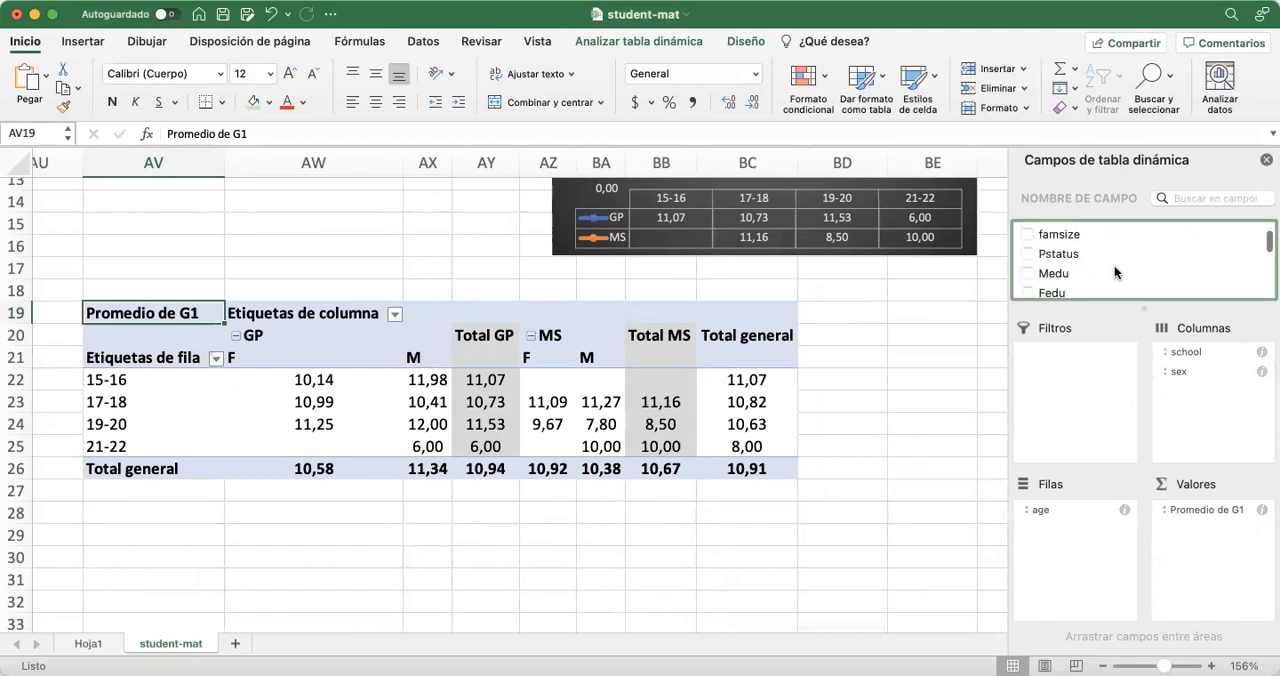
pyautogui.scroll(-4, 1116, 272)
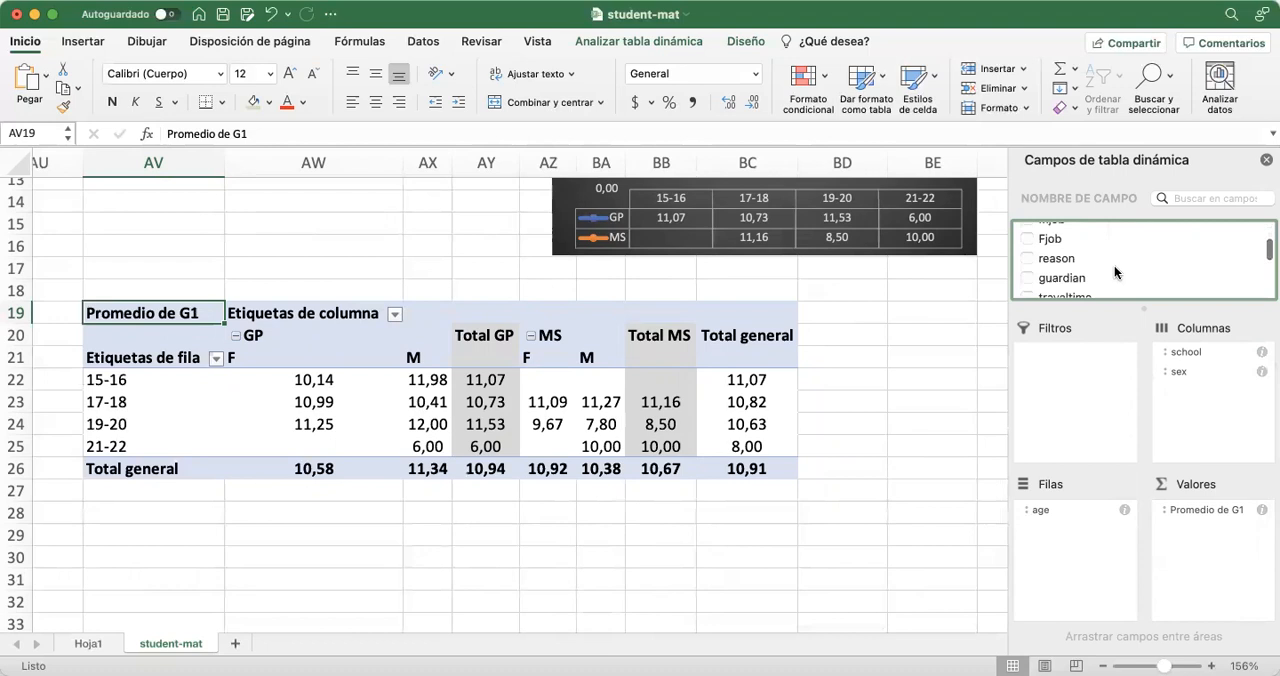
pyautogui.scroll(1, 1116, 272)
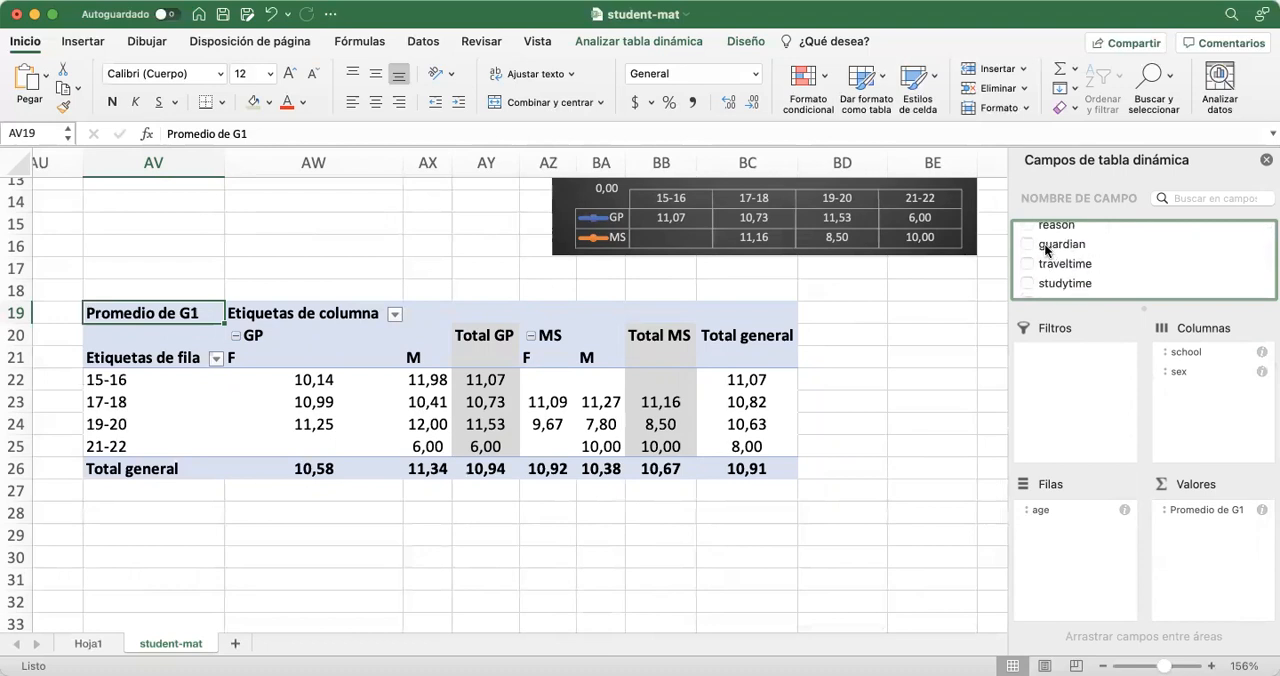
pyautogui.moveTo(1148, 345); pyautogui.dragTo(1197, 414)
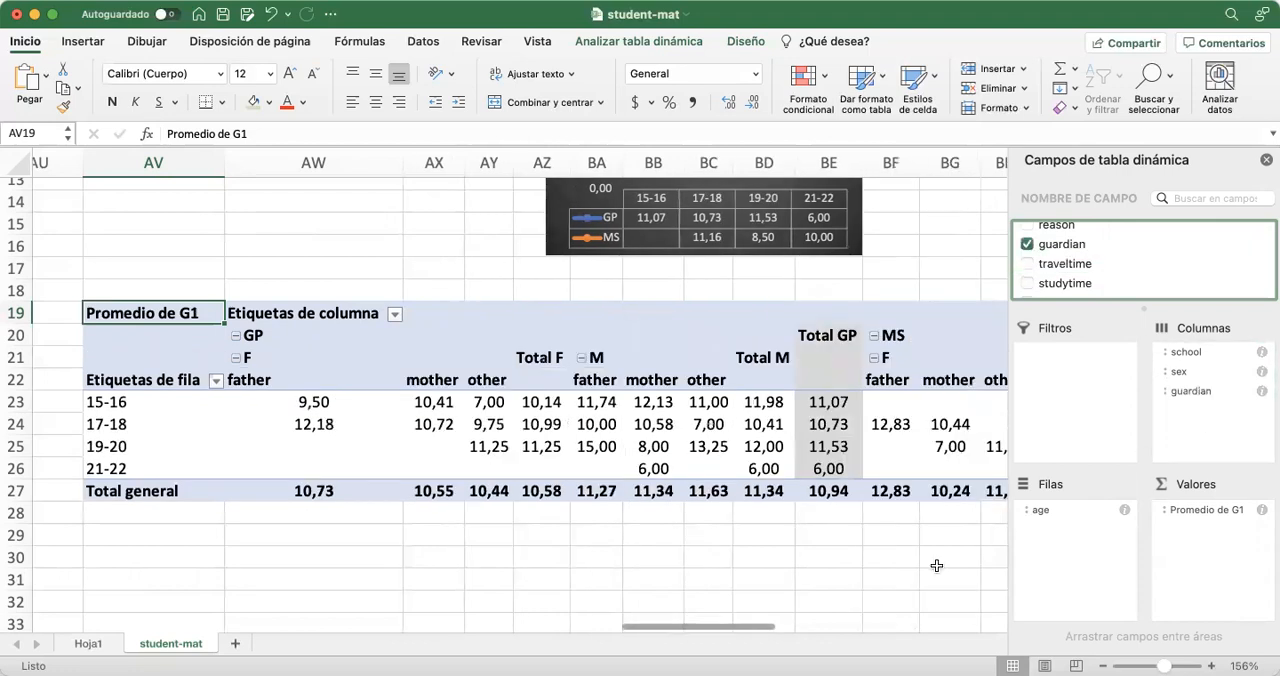
# Examine the G1 averages by guardian across the GP and MS column groups, up to the grand total column
pyautogui.scroll(-3, 936, 566)
pyautogui.hscroll(5, 936, 566)
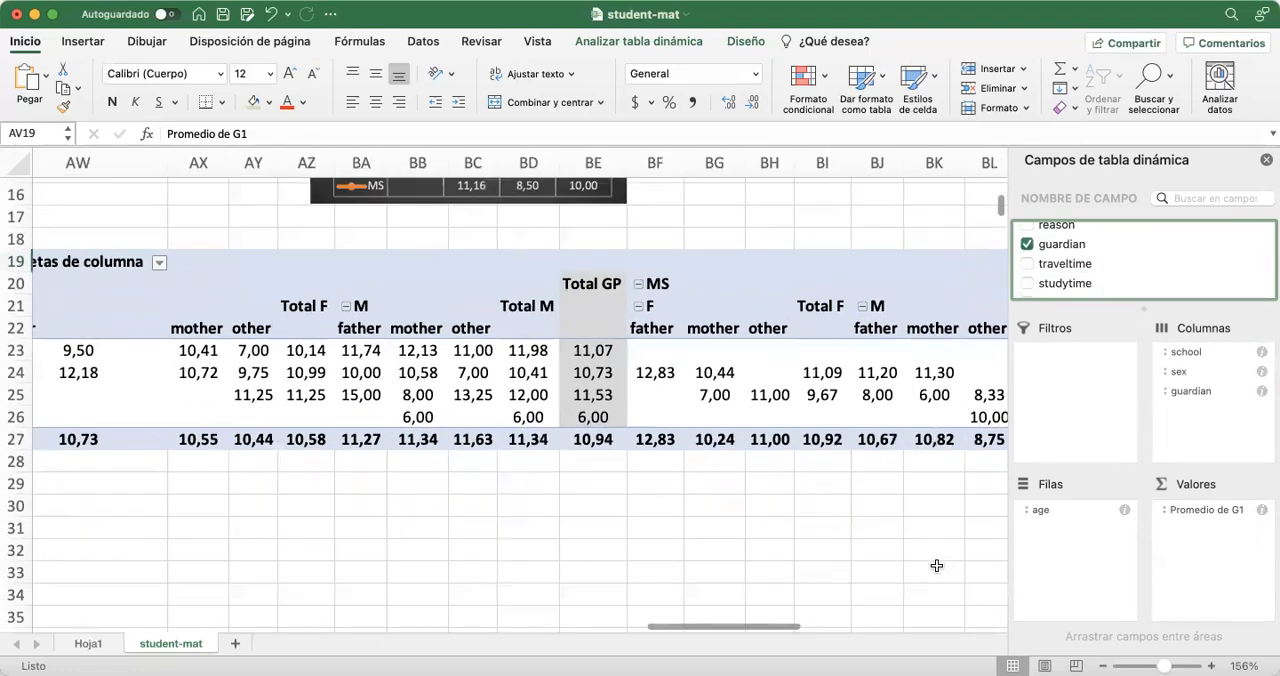
pyautogui.hscroll(3, 936, 566)
pyautogui.hscroll(-4, 936, 566)
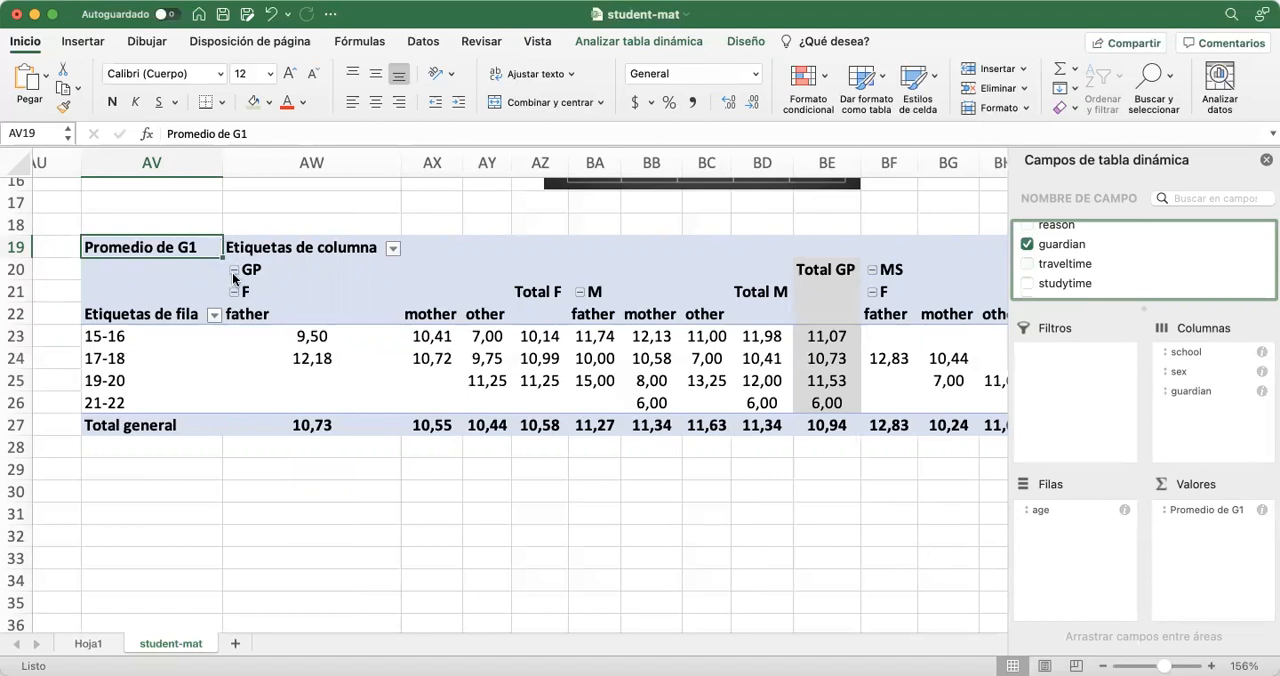
pyautogui.hscroll(3, 423, 451)
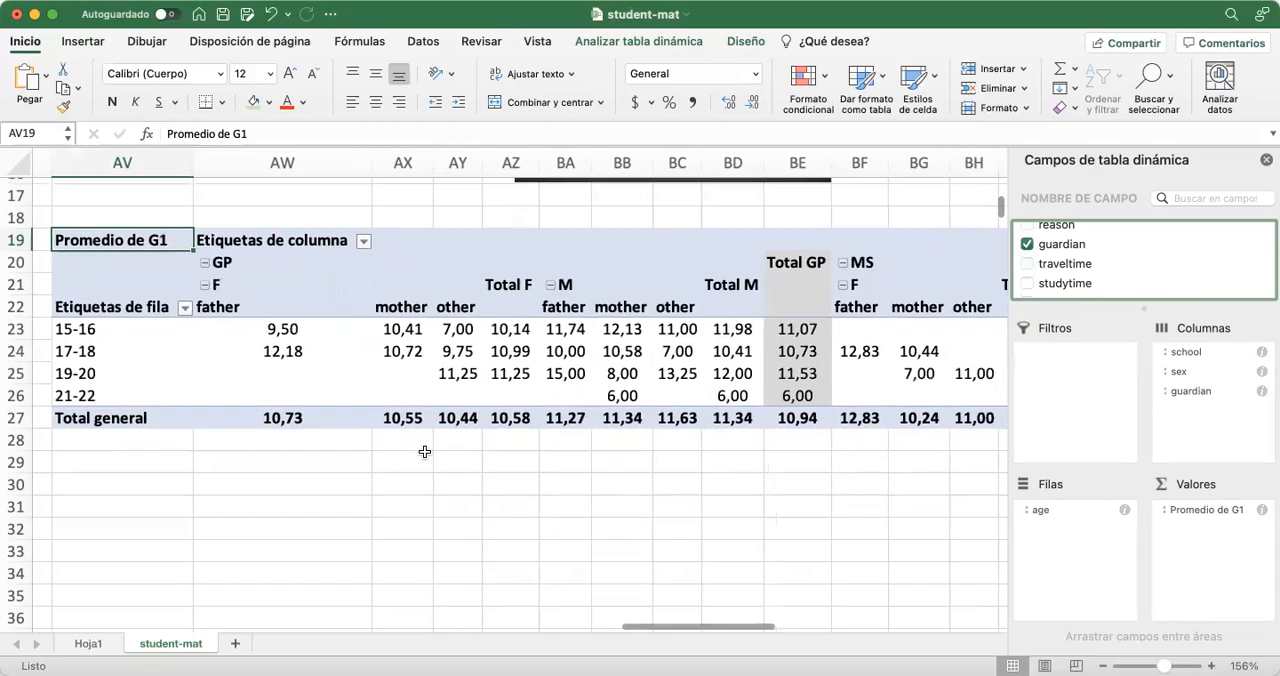
pyautogui.hscroll(6, 424, 451)
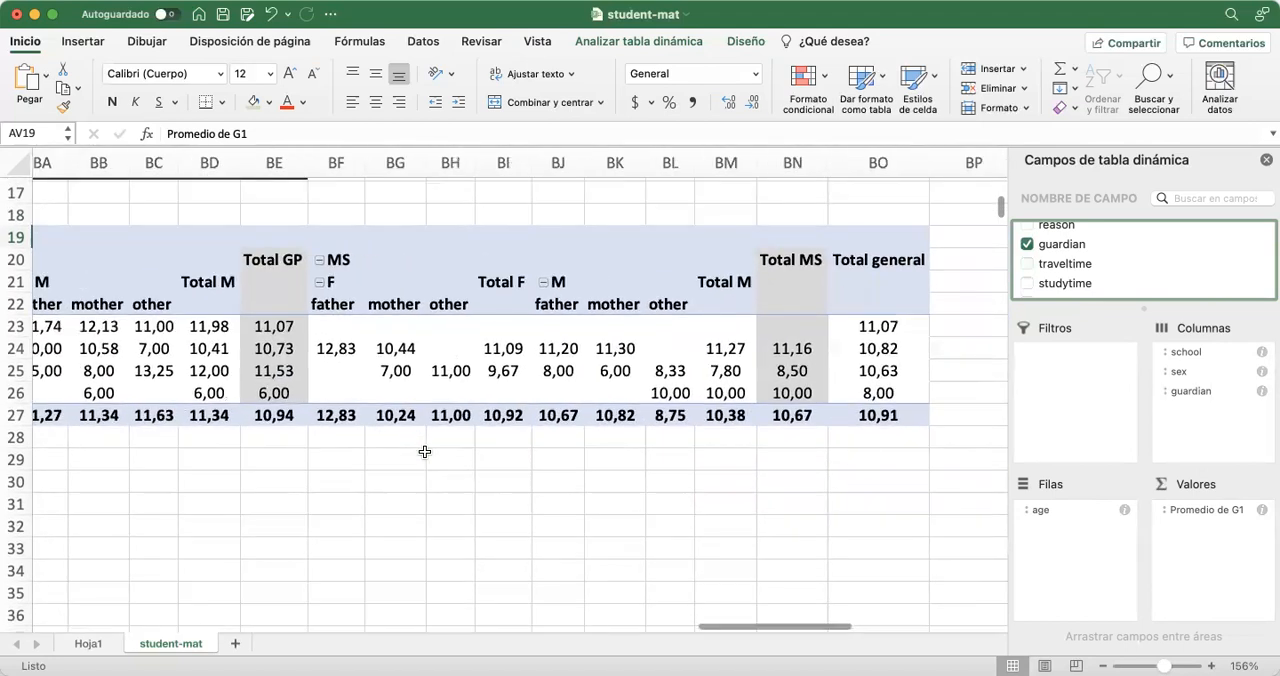
pyautogui.hscroll(-2, 424, 451)
pyautogui.hscroll(-5, 424, 451)
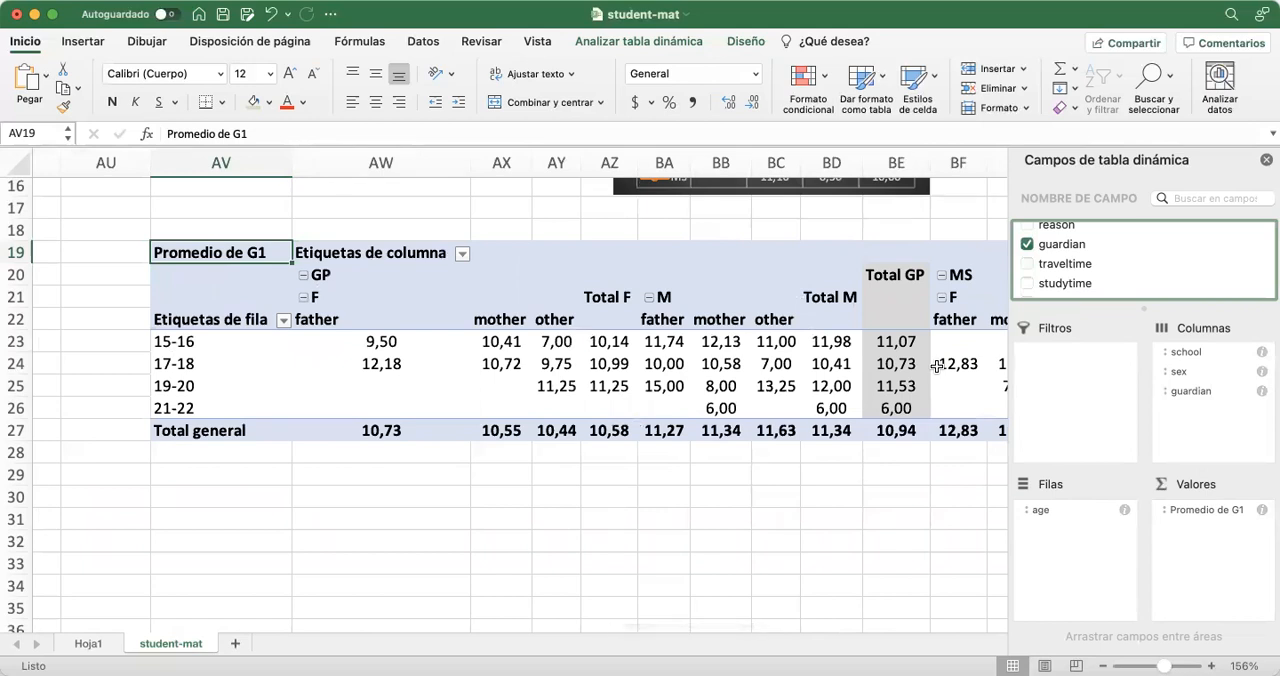
# Remove guardian from the lower pivot table's column fields
pyautogui.moveTo(1158, 388); pyautogui.dragTo(1119, 241)
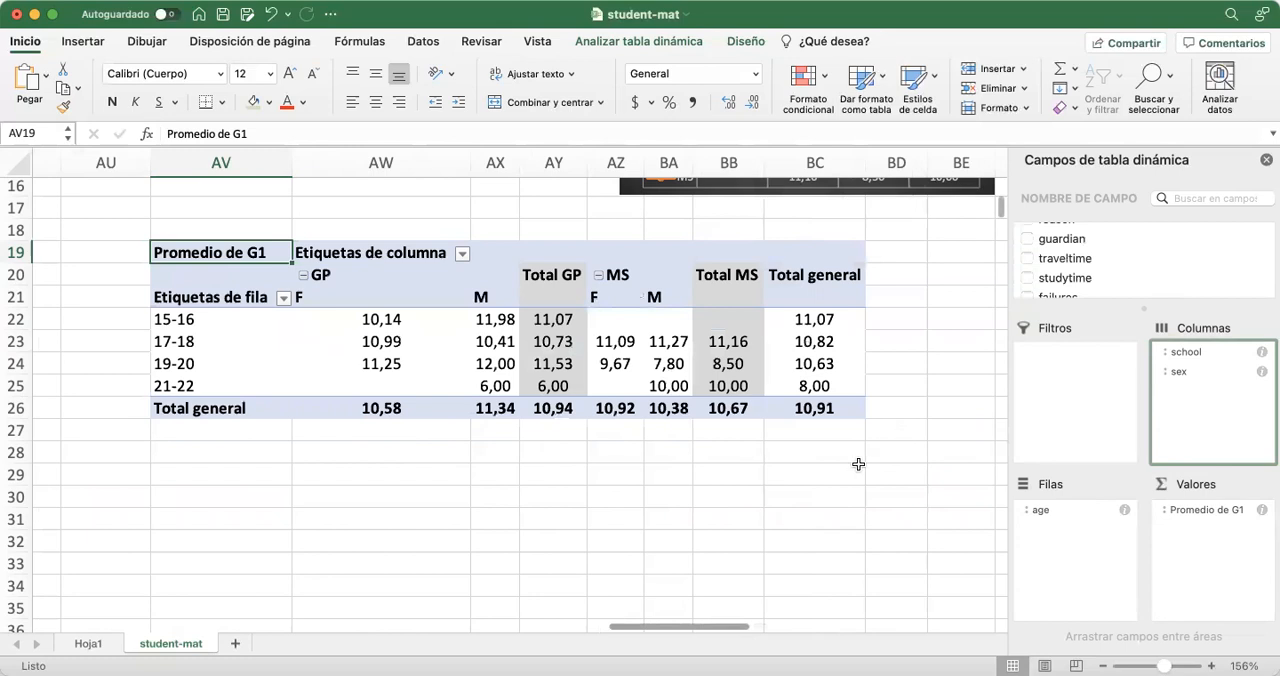
pyautogui.click(612, 474)
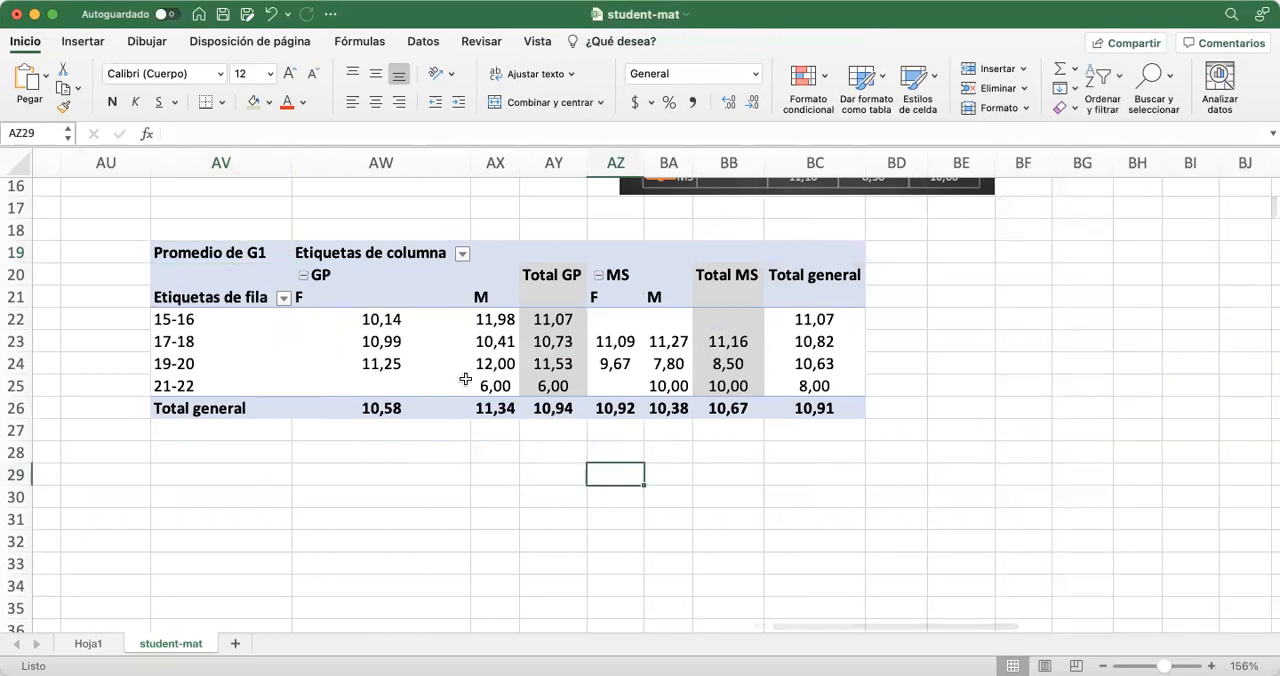
# Insert a line chart with markers from AV22:BB25 of the lower pivot table
pyautogui.moveTo(218, 319); pyautogui.dragTo(720, 376)
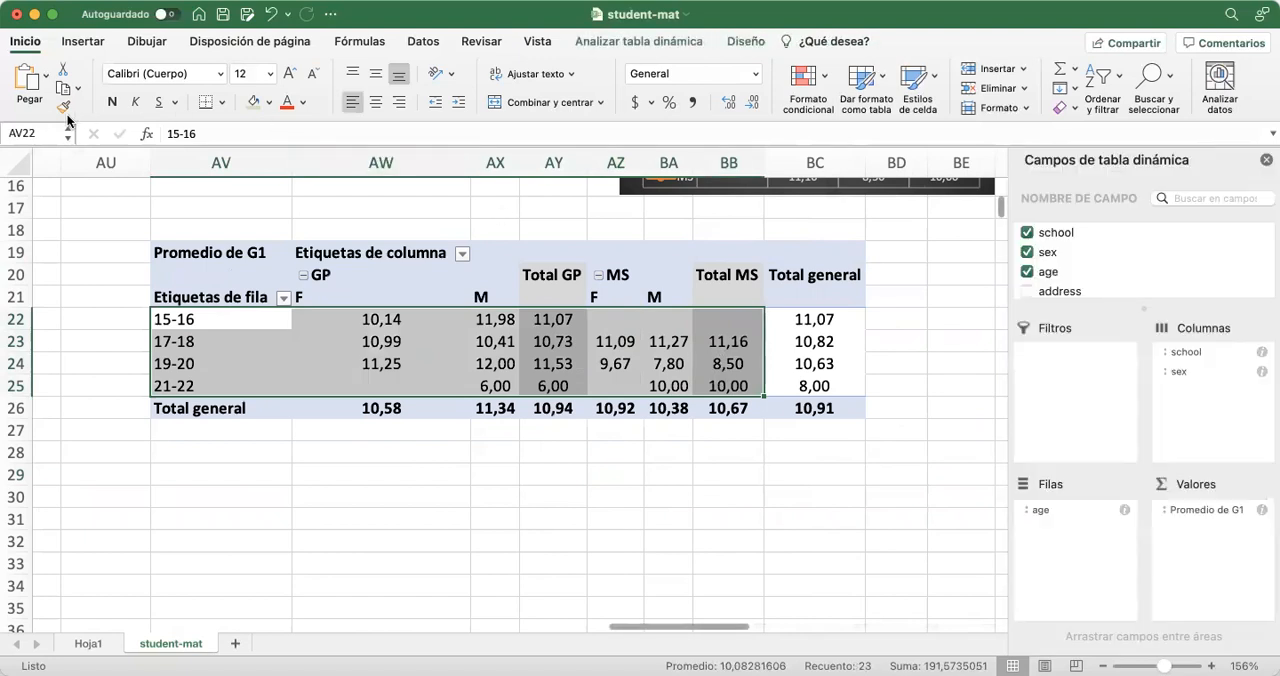
pyautogui.click(72, 44)
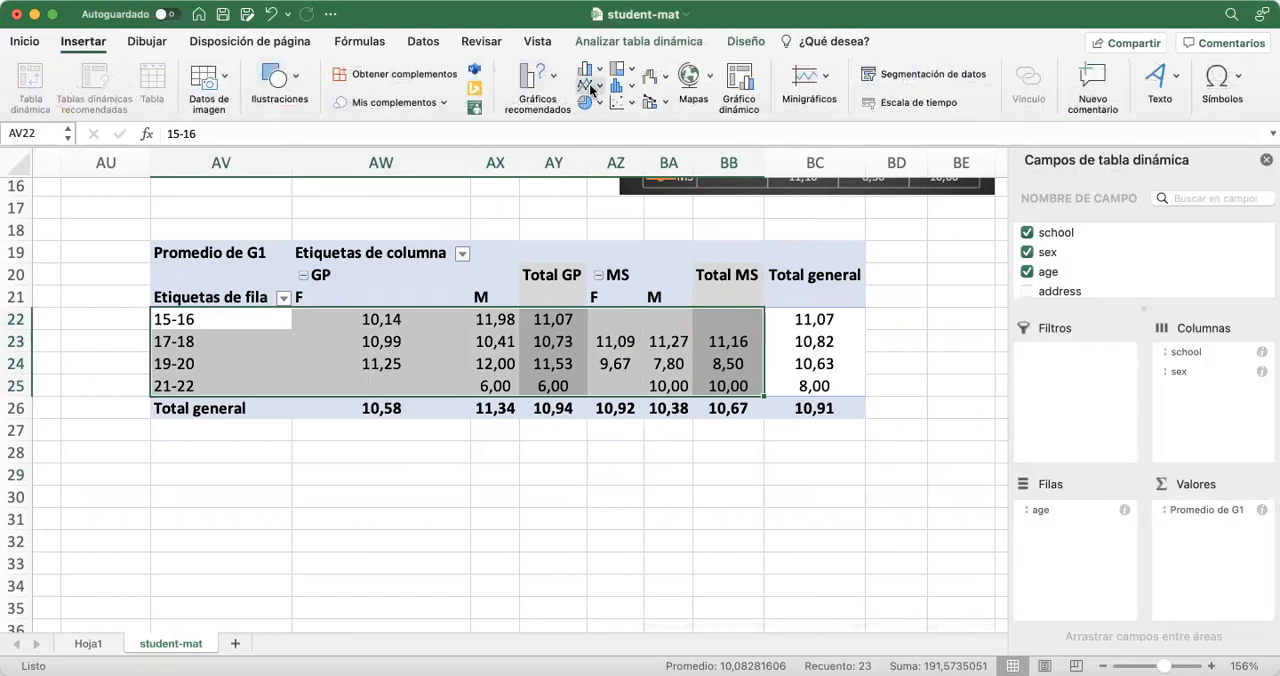
pyautogui.click(915, 181)
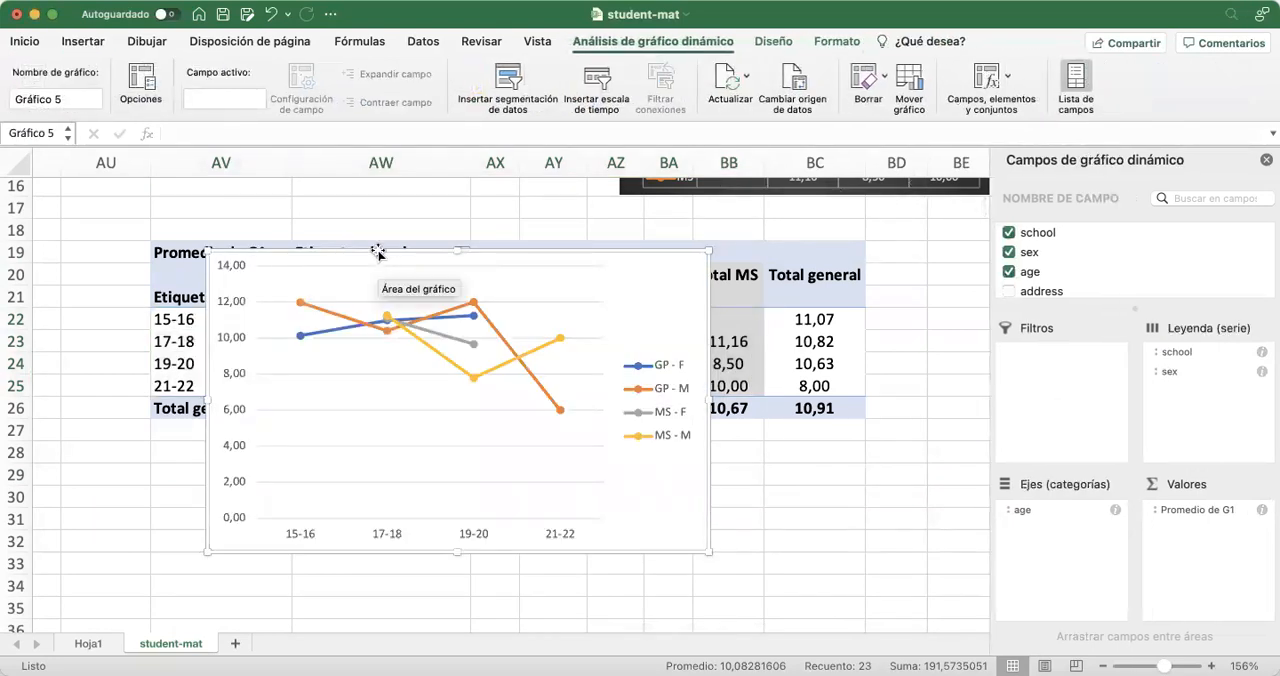
# Place the new line chart just below its pivot table and enlarge it to span columns AV to BC, down to about row 45
pyautogui.moveTo(378, 254); pyautogui.dragTo(321, 440)
pyautogui.scroll(-5, 321, 440)
pyautogui.hscroll(-1, 450, 480)
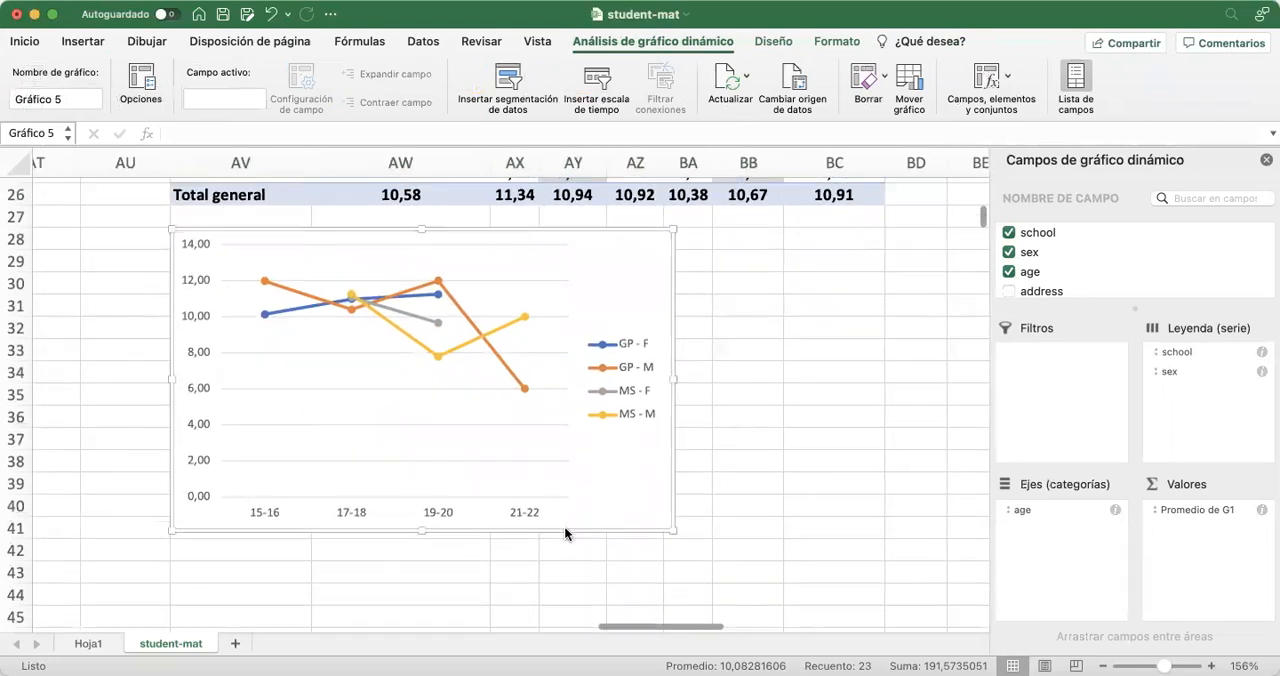
pyautogui.moveTo(676, 532); pyautogui.dragTo(877, 618)
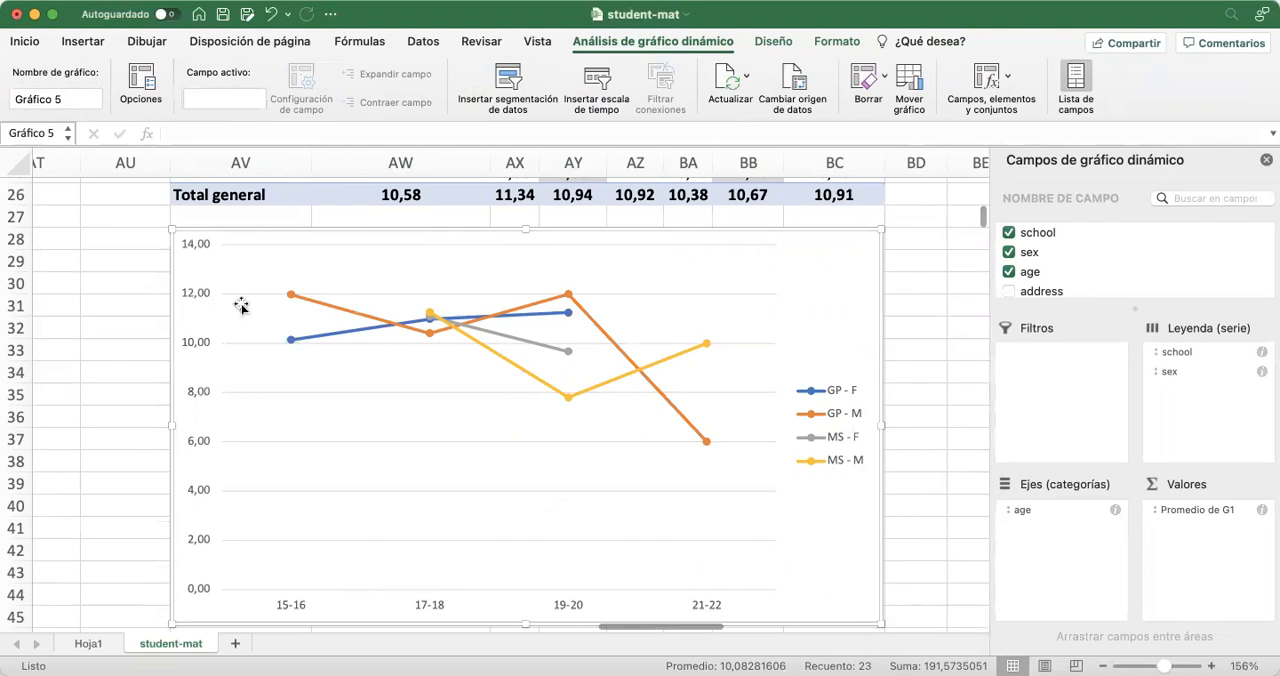
# Collapse the GP and MS column groups to chart only the schools, and compare the result with the upper pivot table and chart
pyautogui.scroll(5, 120, 325)
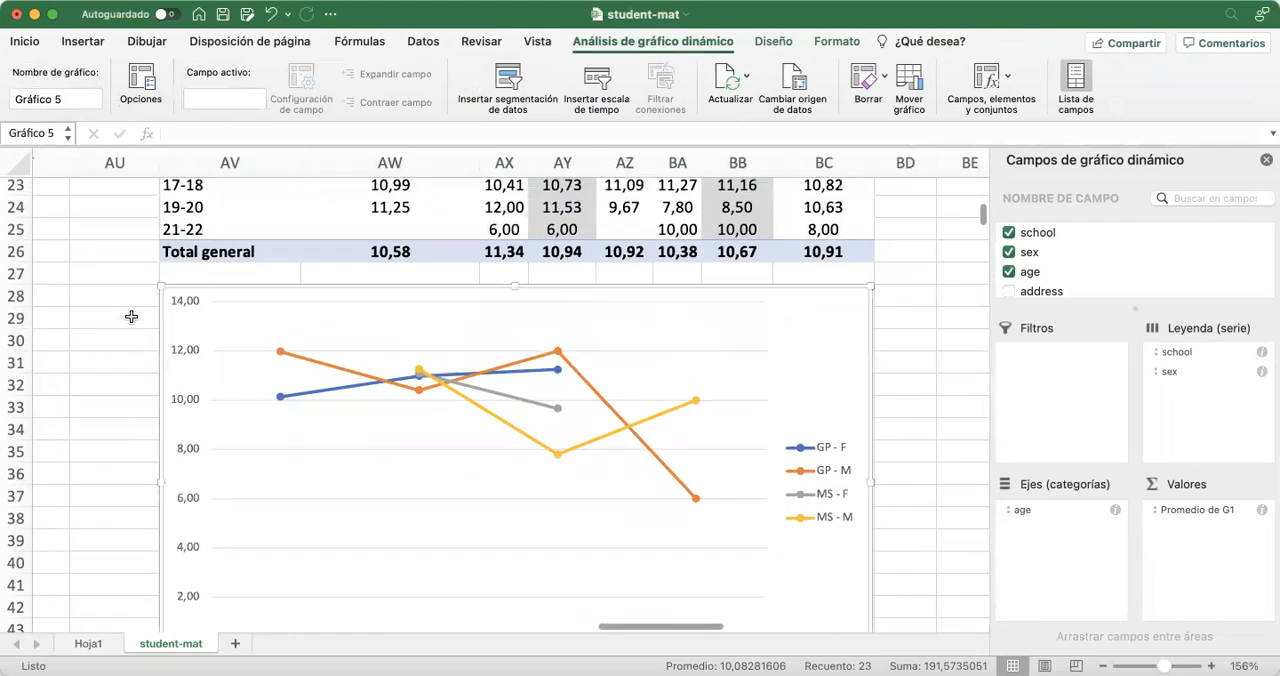
pyautogui.scroll(-5, 131, 320)
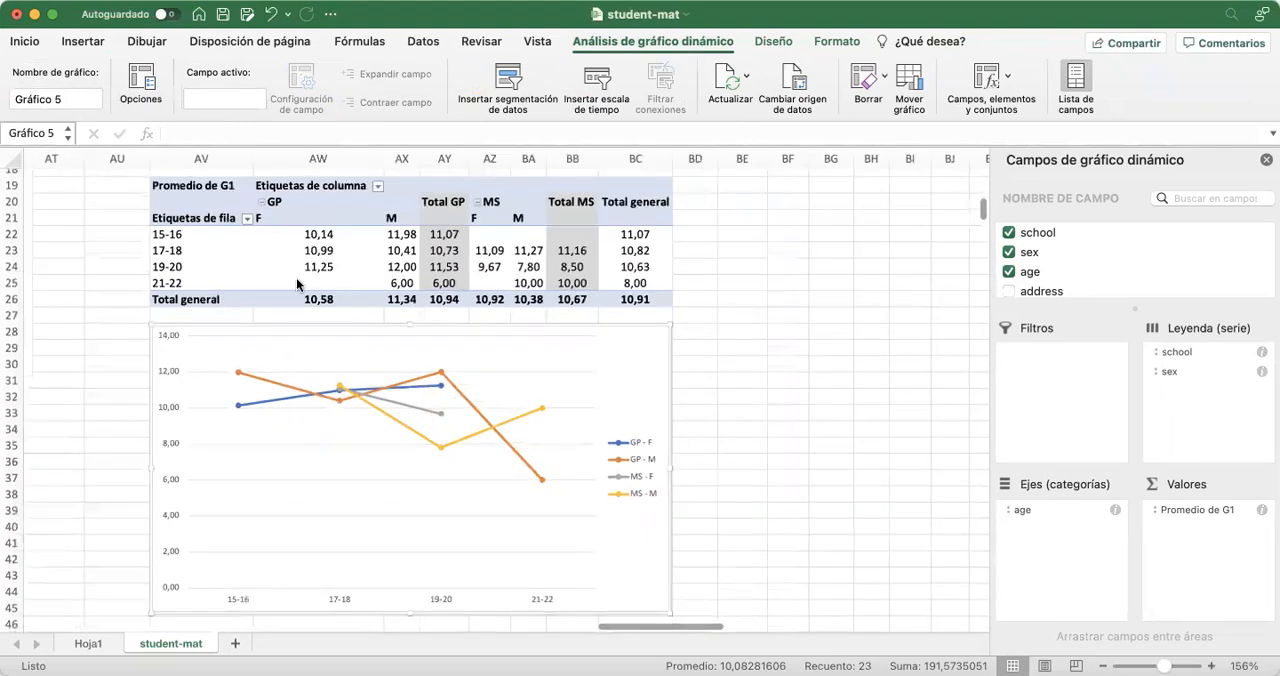
pyautogui.click(266, 209)
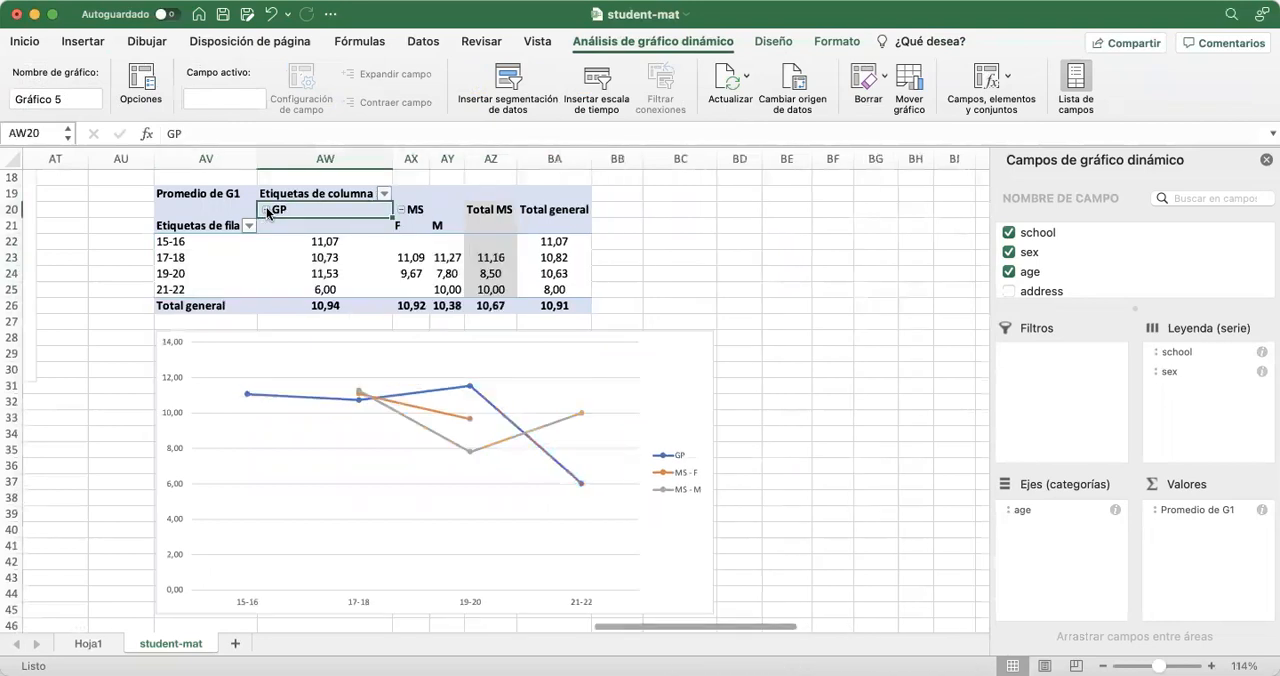
pyautogui.click(401, 210)
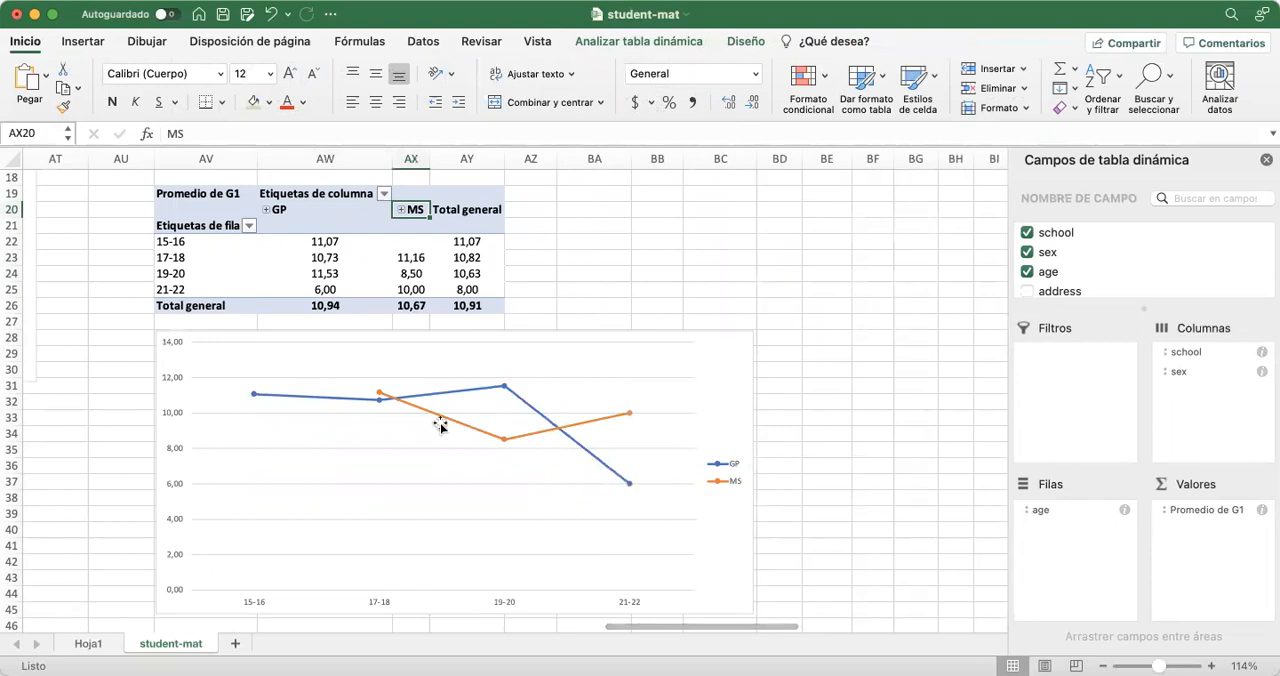
pyautogui.scroll(4, 337, 428)
pyautogui.scroll(3, 337, 428)
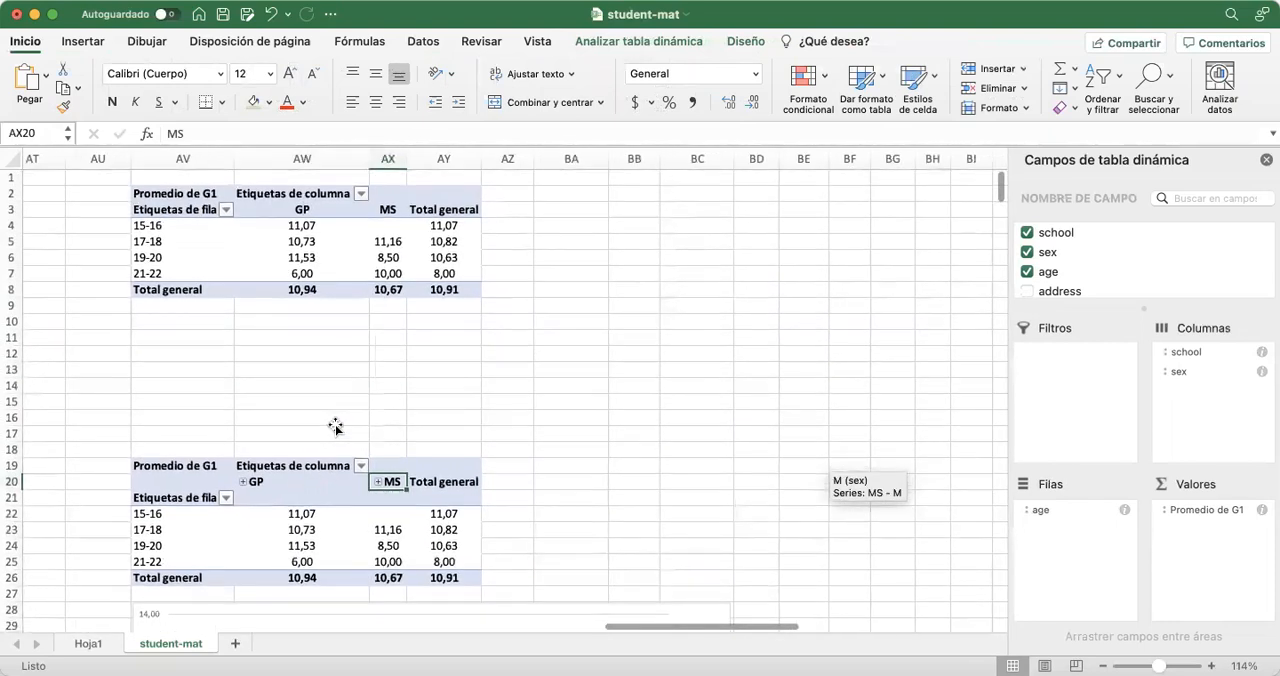
pyautogui.scroll(-6, 561, 352)
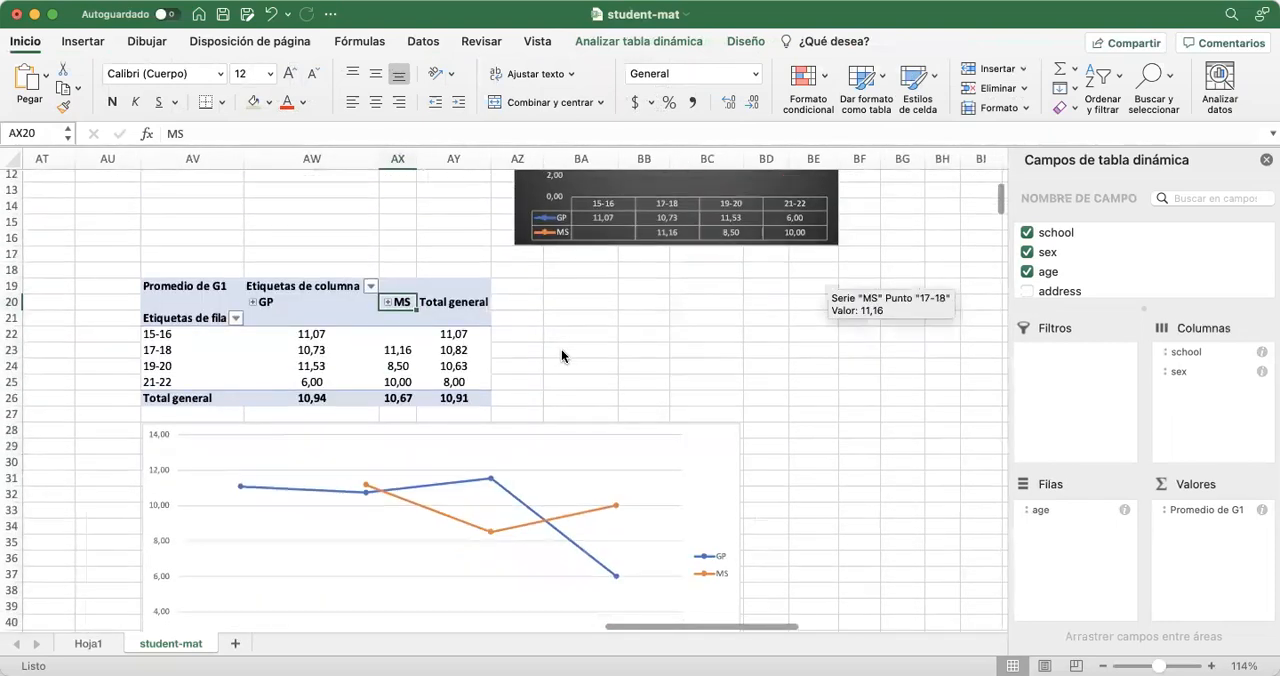
# Expand the GP and MS column groups to show the F and M breakdown in the pivot table and chart
pyautogui.hscroll(-1, 561, 355)
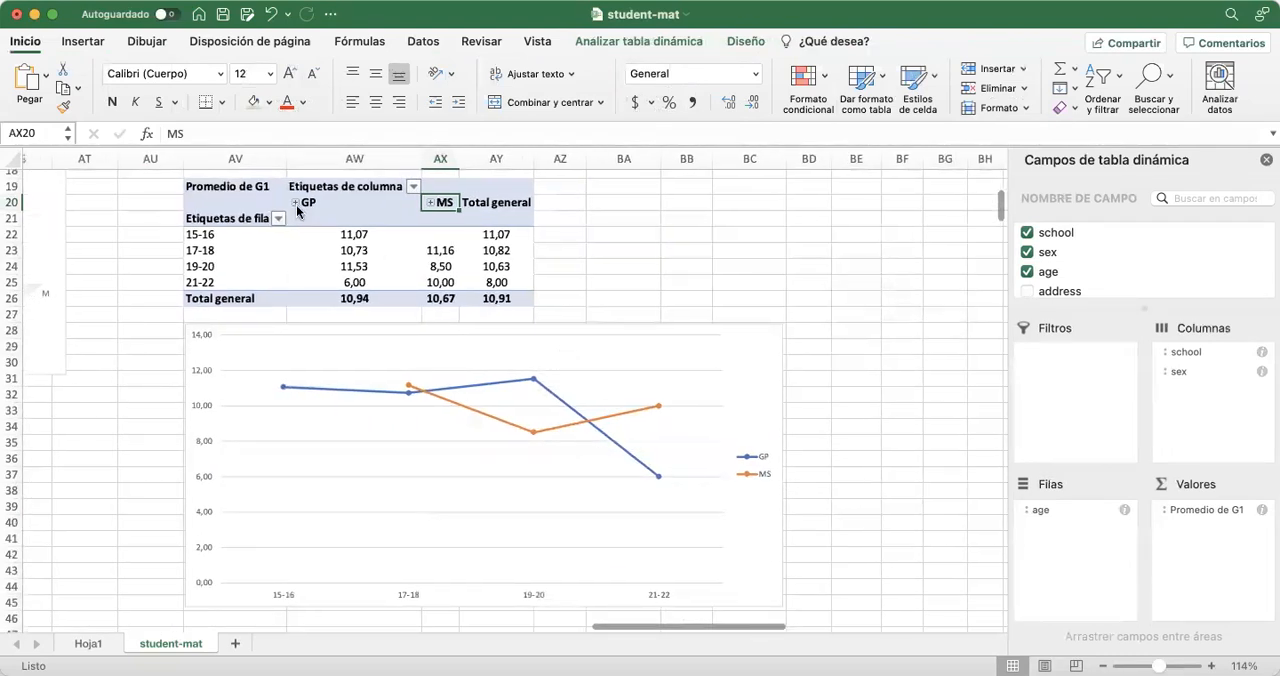
pyautogui.click(295, 204)
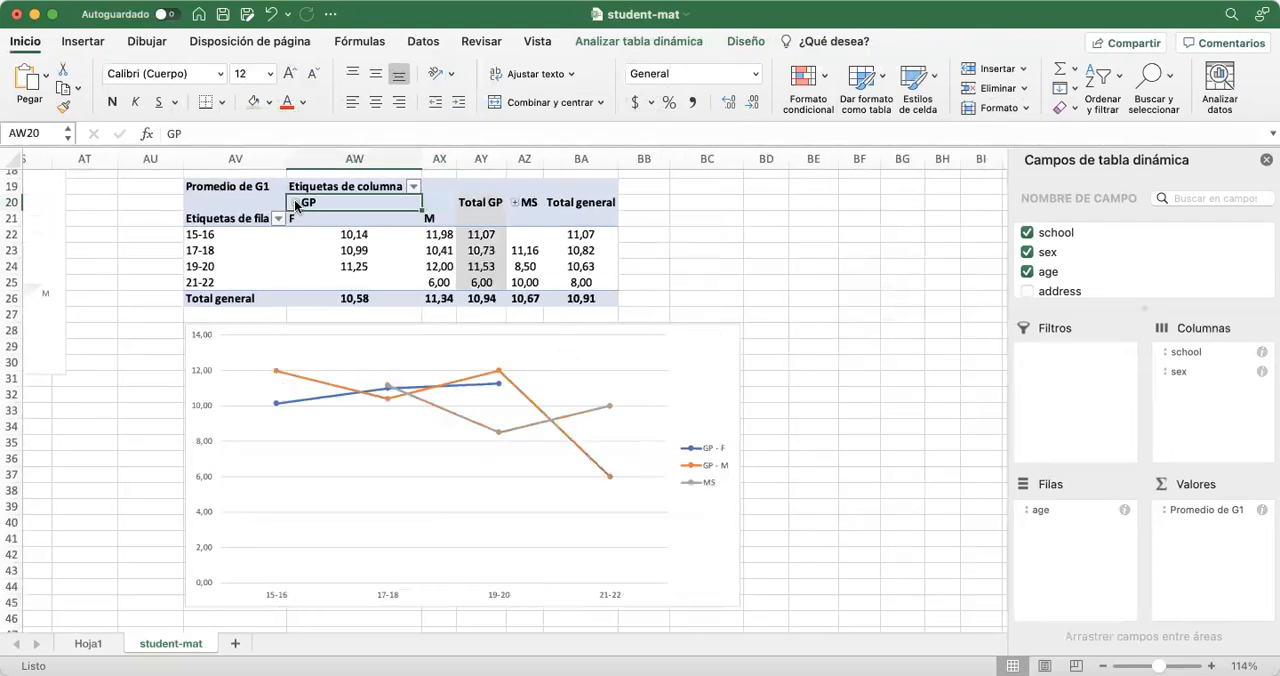
pyautogui.click(515, 204)
pyautogui.click(808, 364)
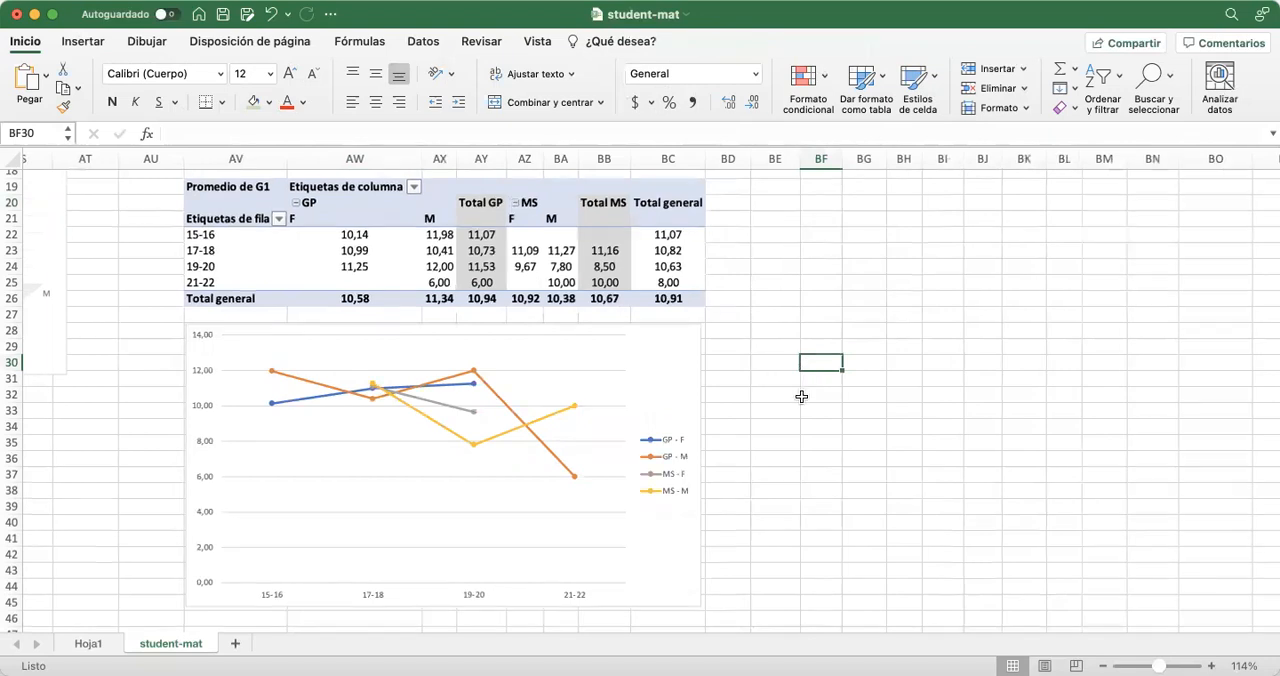
# Autofit the widths of columns AX and BA so their pivot table averages display in full
pyautogui.scroll(-3, 801, 397)
pyautogui.scroll(5, 801, 397)
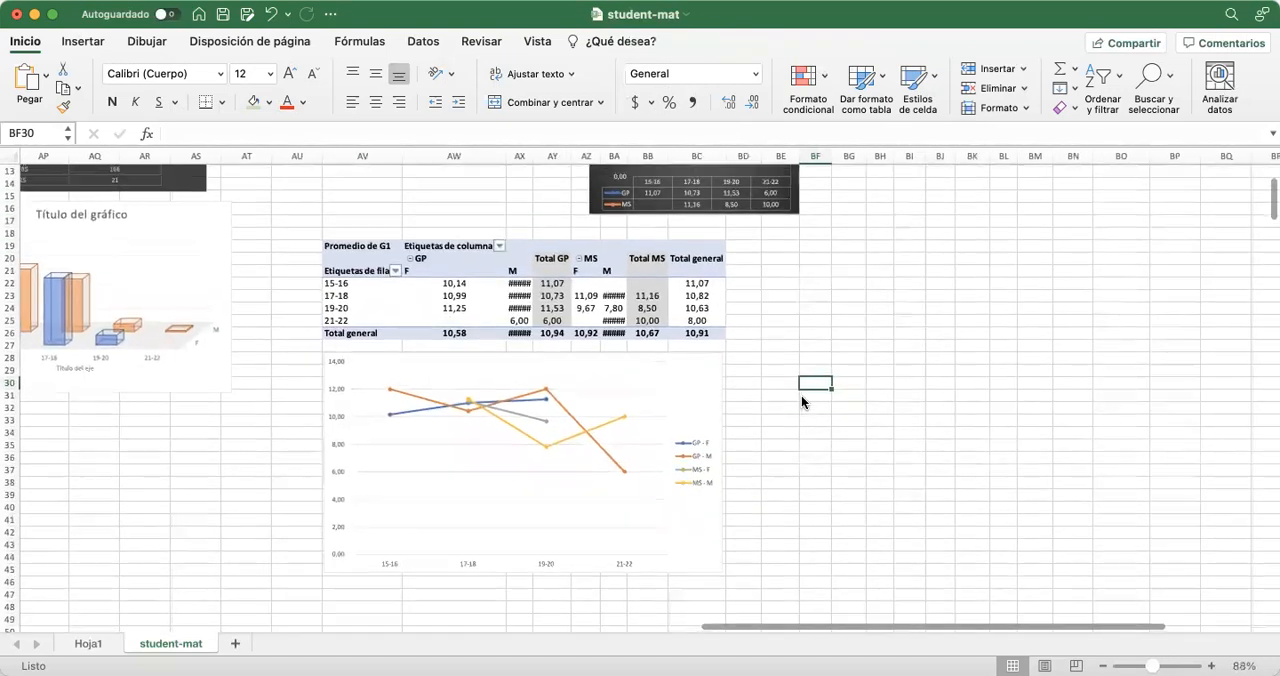
pyautogui.scroll(3, 801, 402)
pyautogui.hscroll(-3, 801, 402)
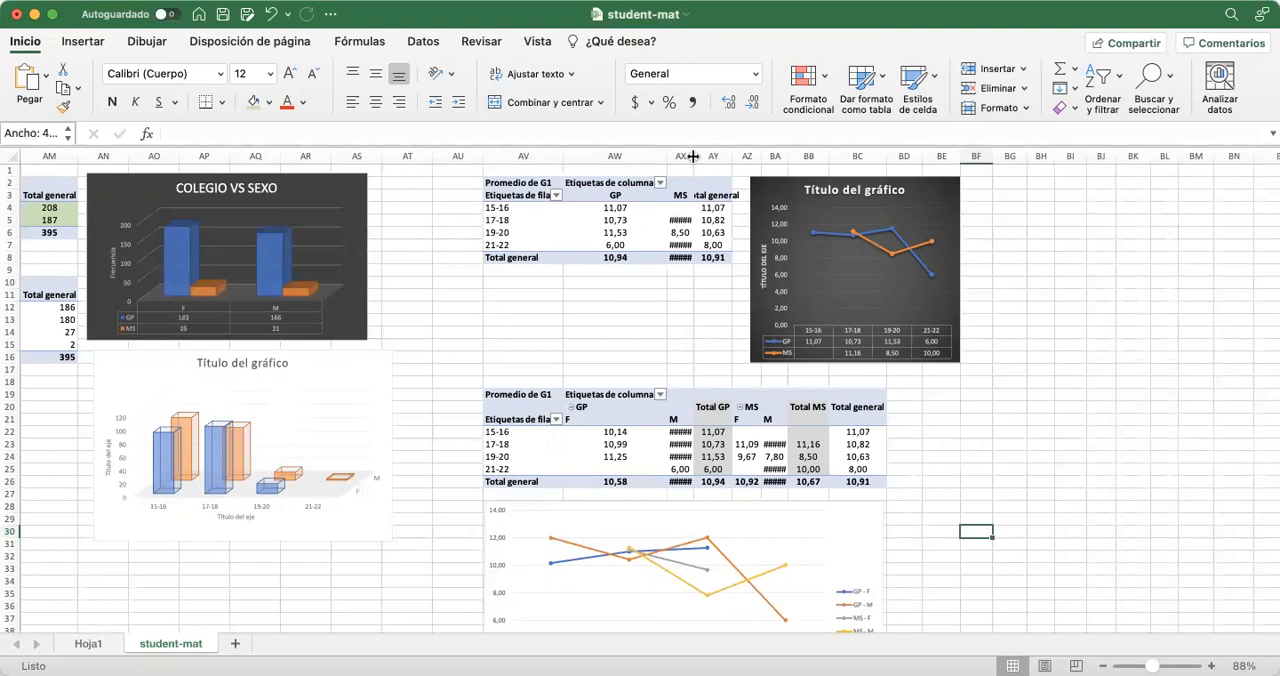
pyautogui.doubleClick(692, 156)
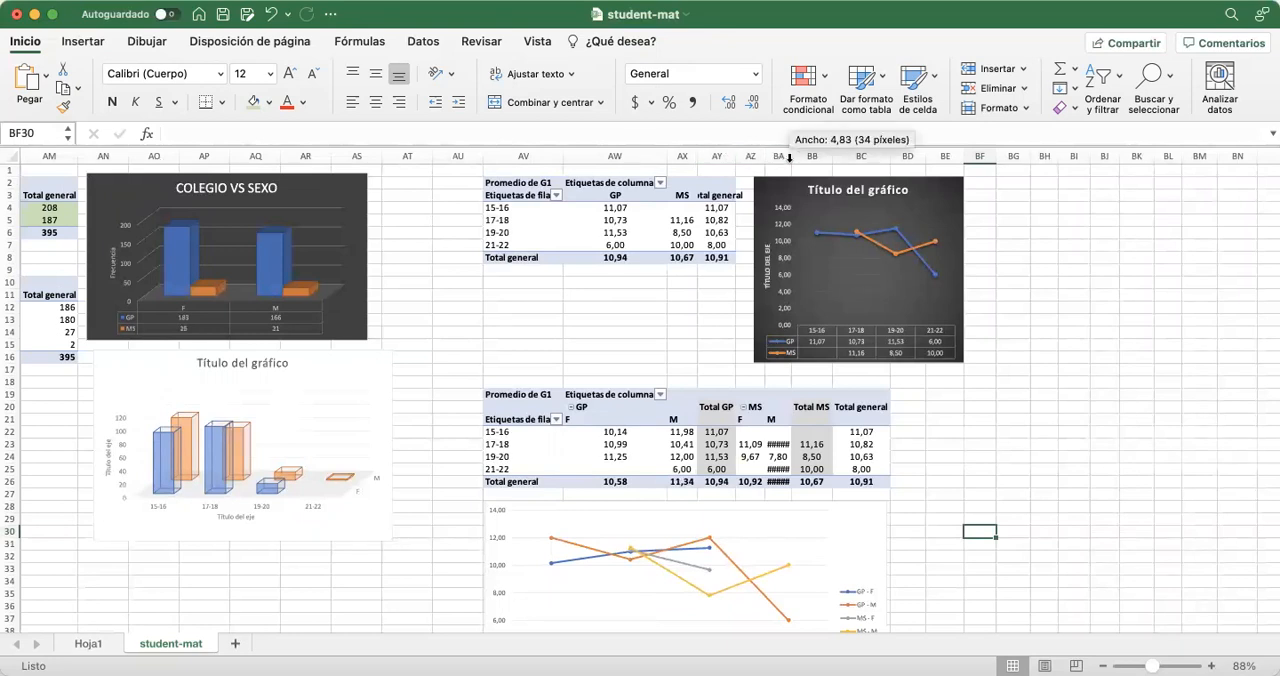
pyautogui.doubleClick(789, 157)
pyautogui.click(952, 489)
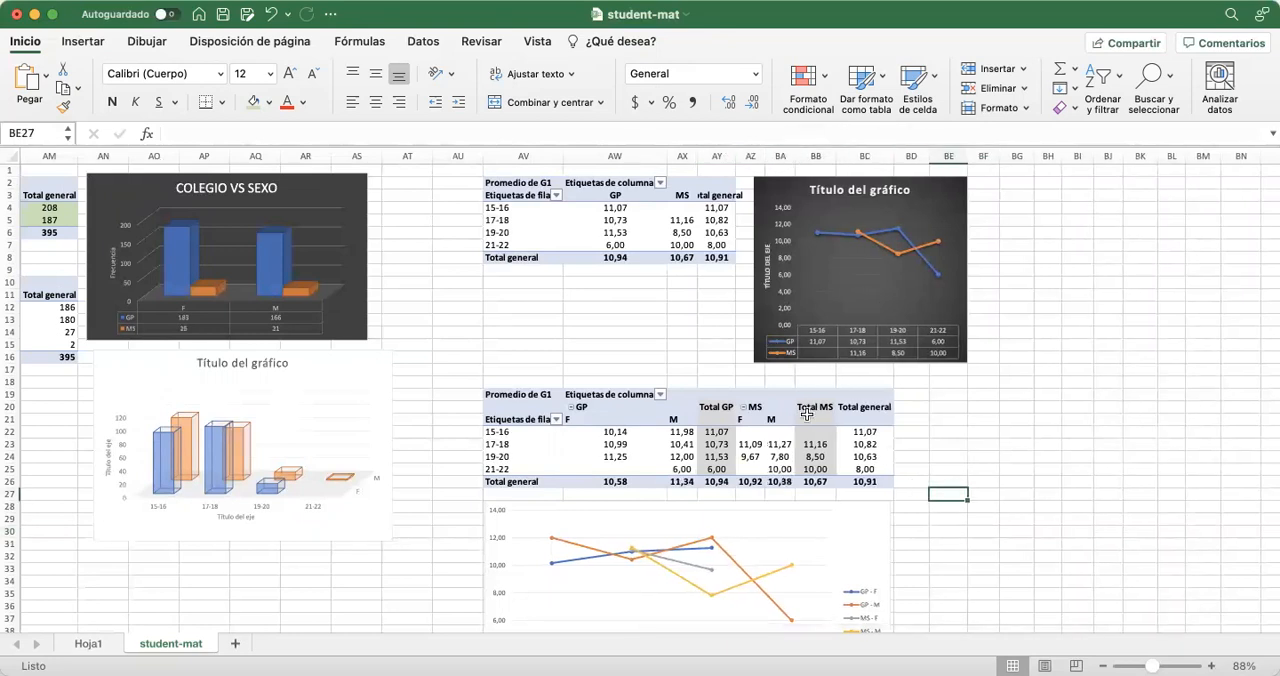
# Review the count and G1 average pivot tables together with their charts across columns AJ to BE
pyautogui.scroll(5, 632, 375)
pyautogui.scroll(-6, 632, 375)
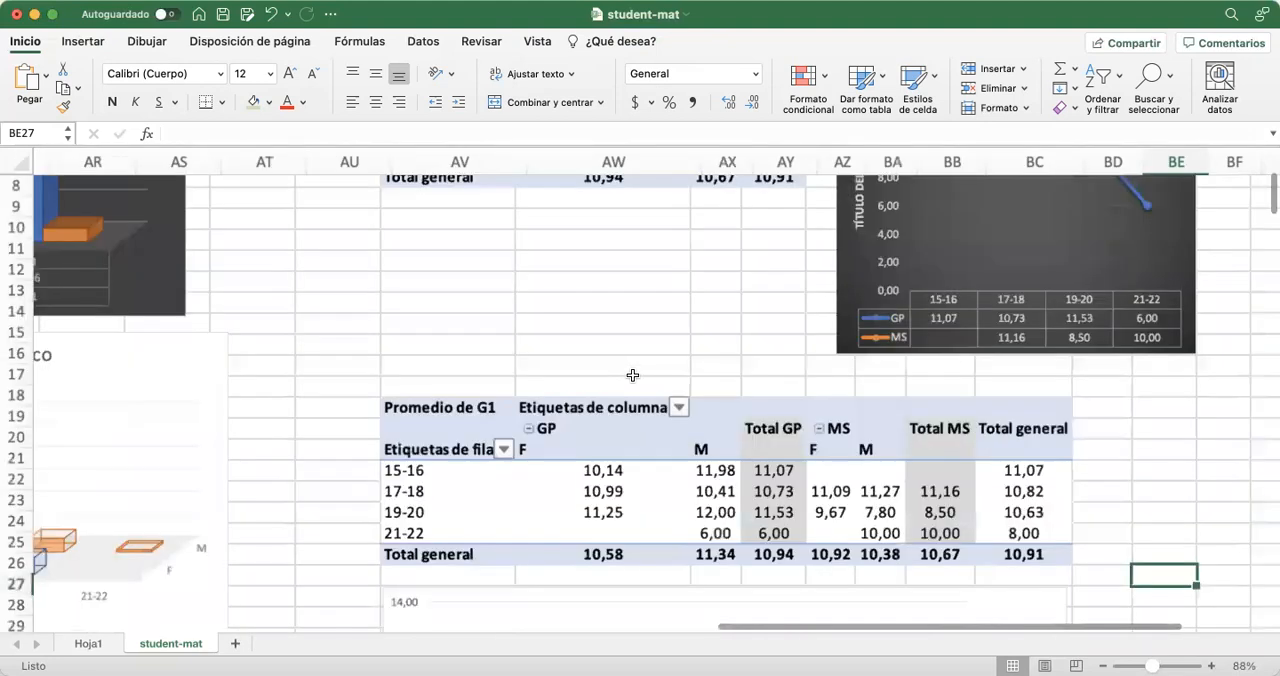
pyautogui.scroll(1, 555, 377)
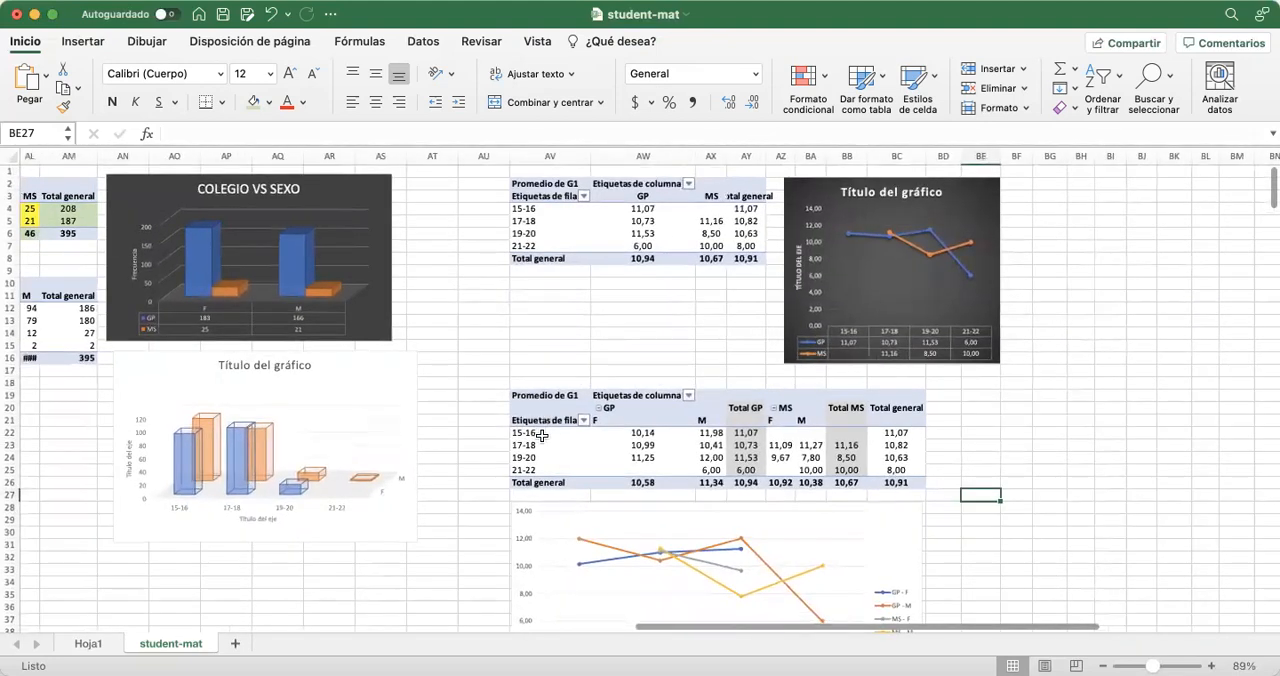
pyautogui.hscroll(-2, 476, 432)
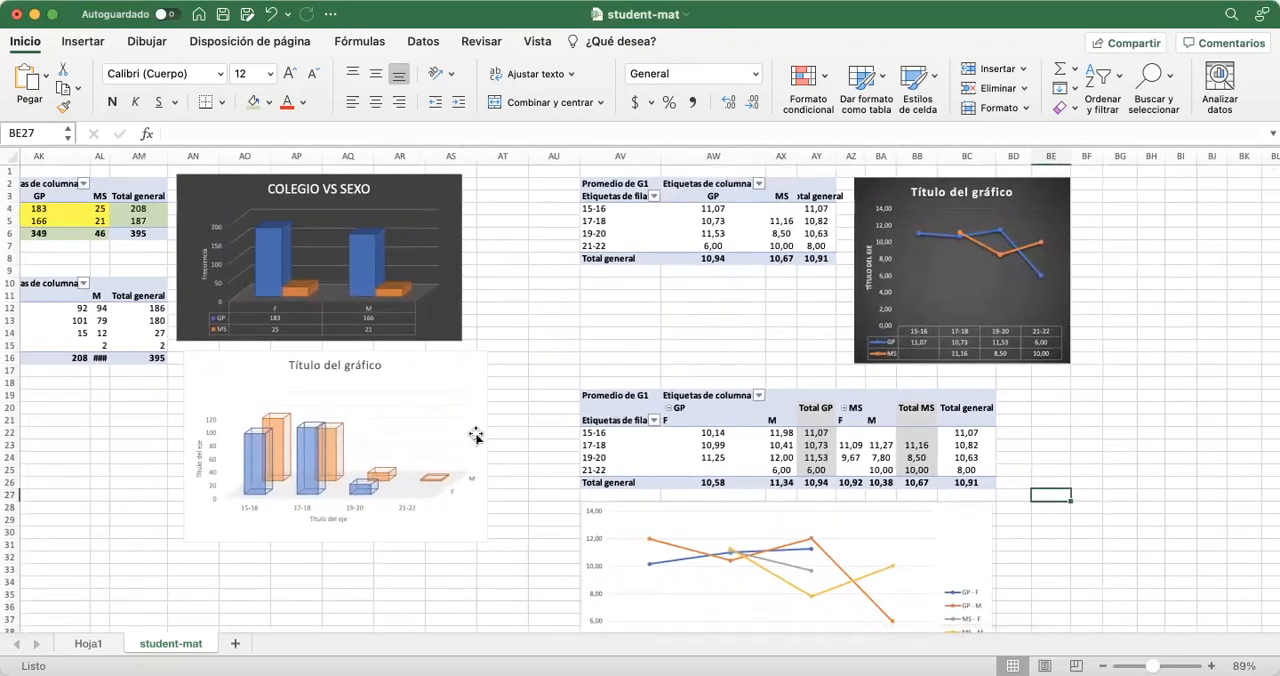
pyautogui.hscroll(-4, 476, 432)
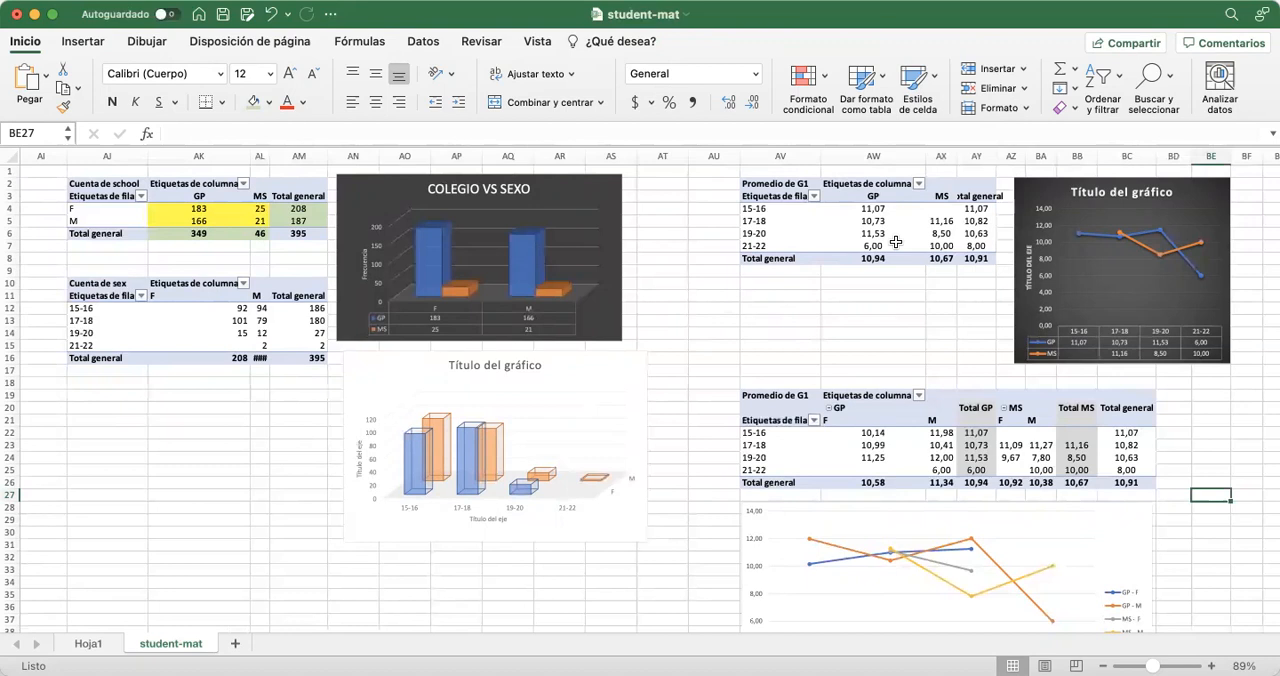
pyautogui.scroll(-1, 877, 300)
pyautogui.hscroll(1, 877, 300)
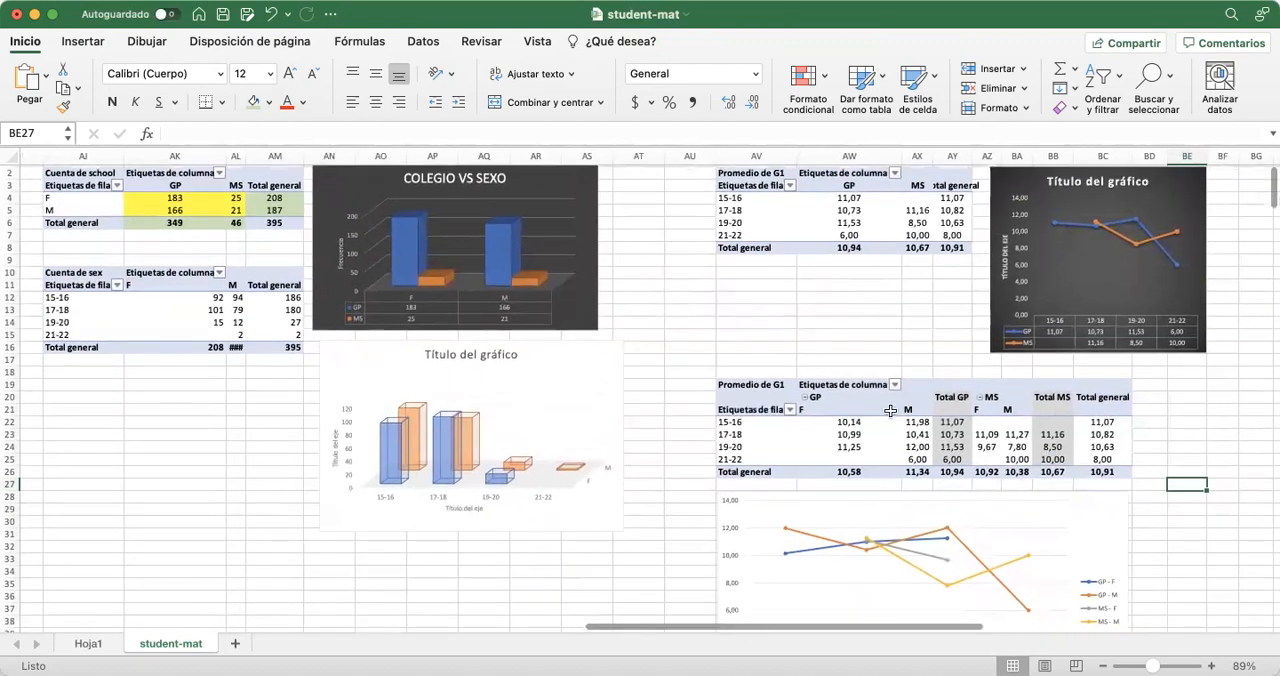